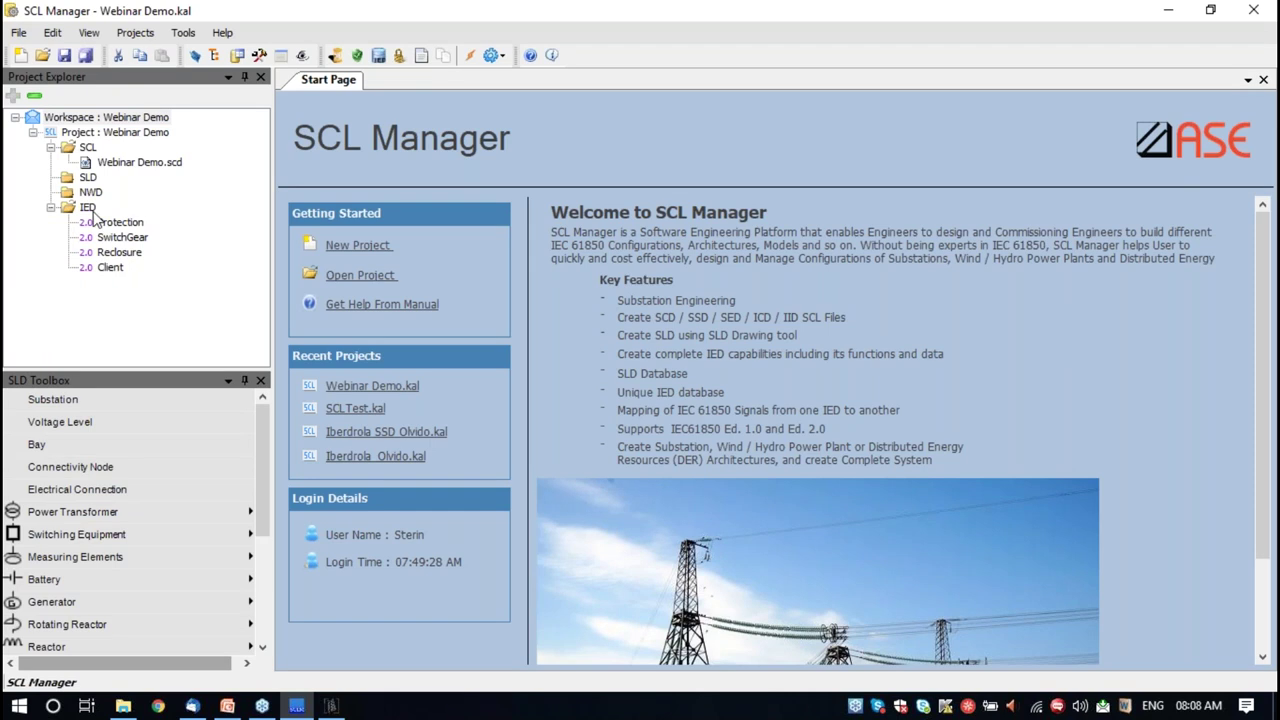
{"action": "right_click", "coordinate": [88, 210]}
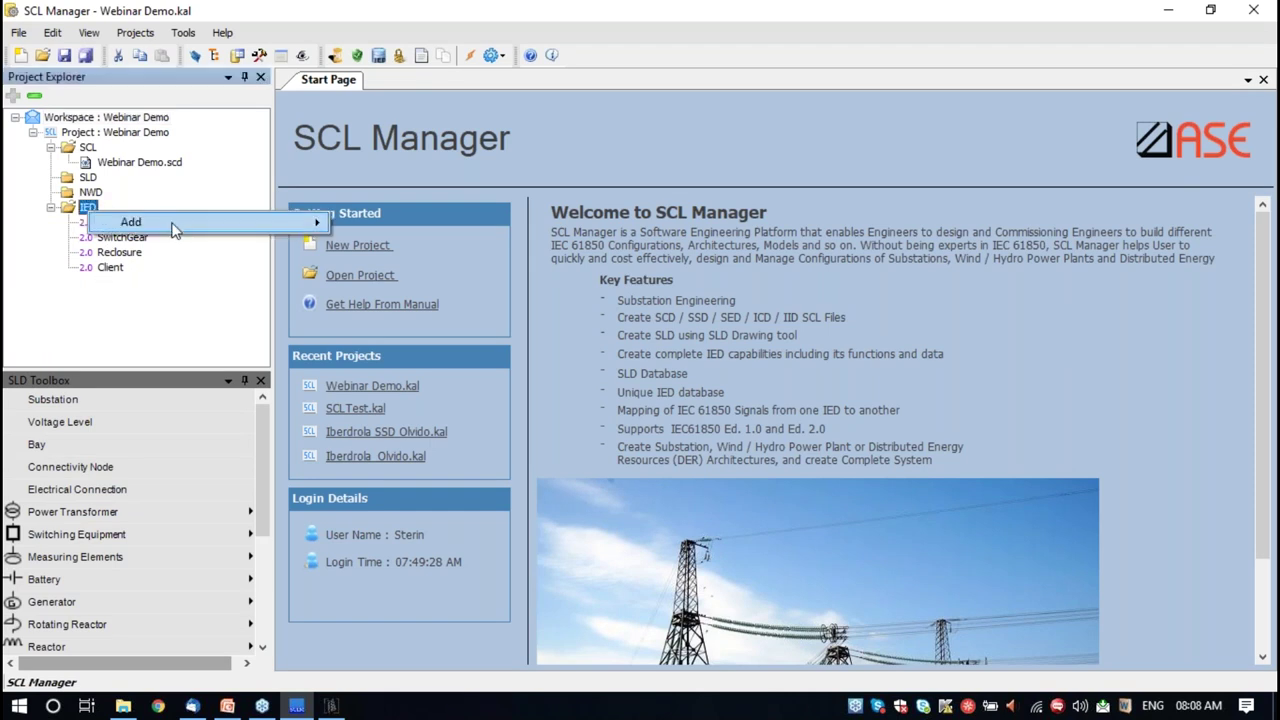
{"action": "mouse_move", "coordinate": [171, 223]}
{"action": "left_click", "coordinate": [416, 226]}
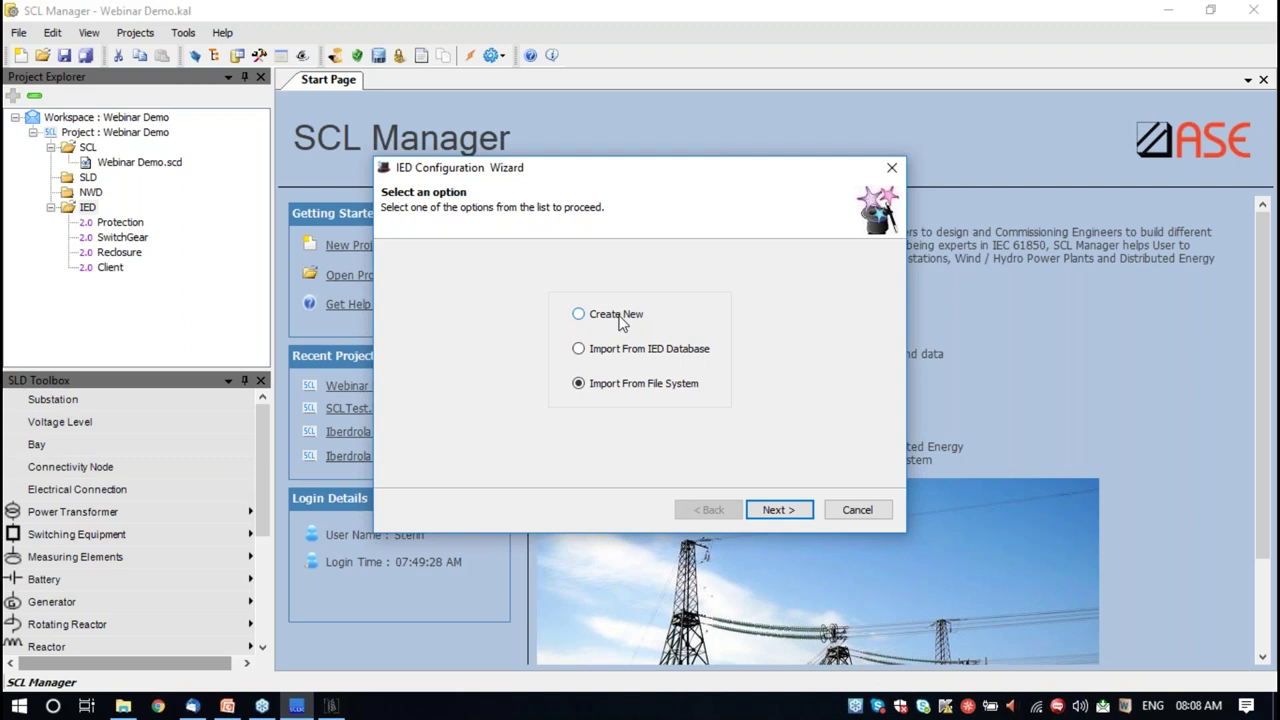
{"action": "left_click", "coordinate": [627, 350]}
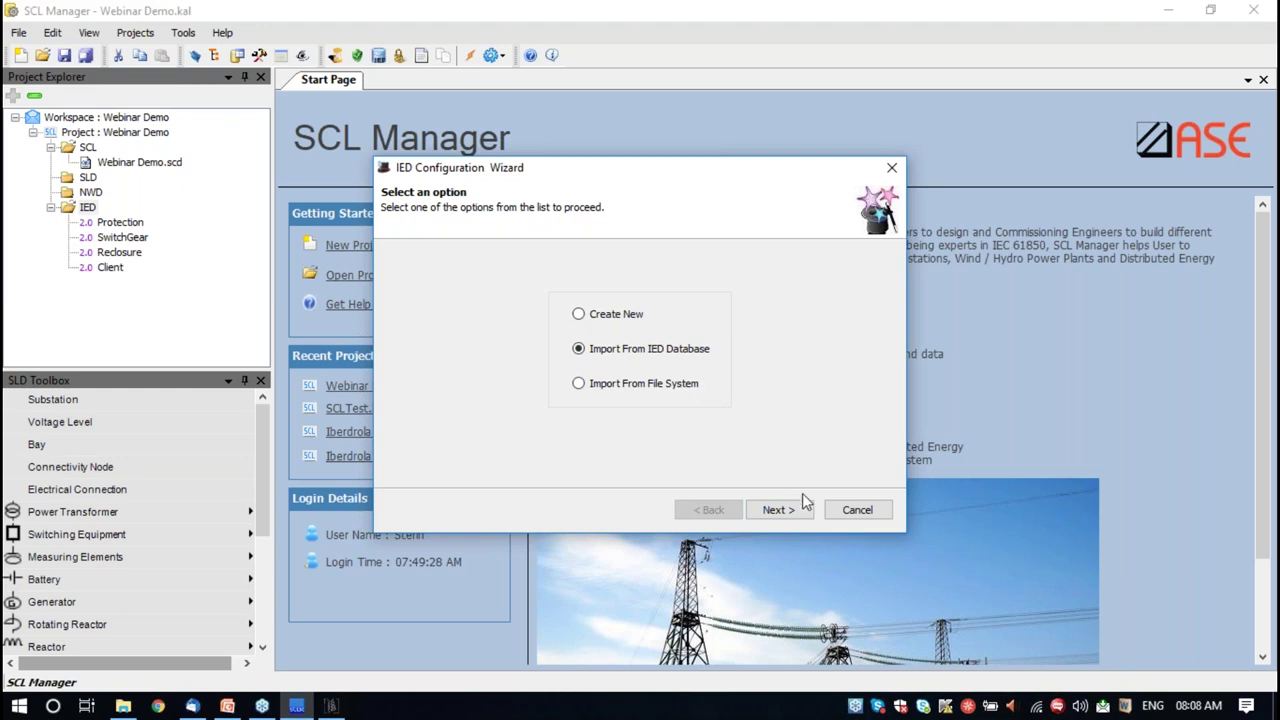
{"action": "left_click", "coordinate": [776, 510]}
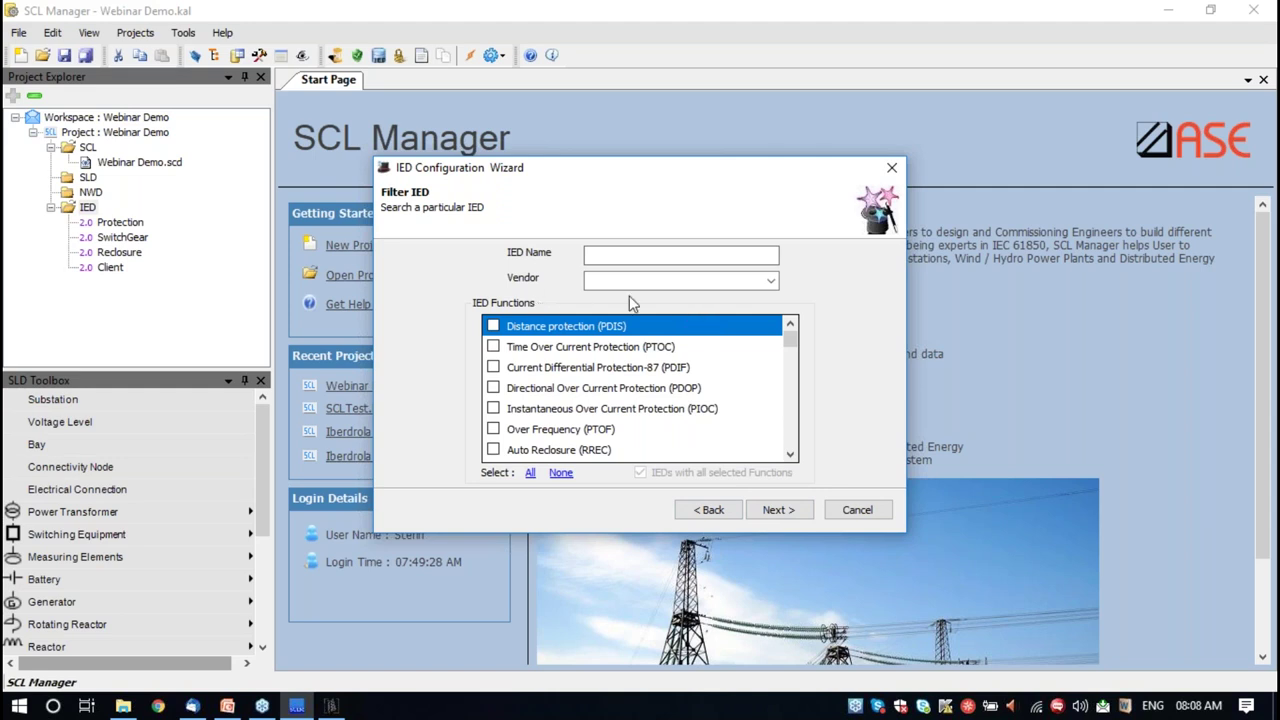
{"action": "left_click", "coordinate": [707, 507]}
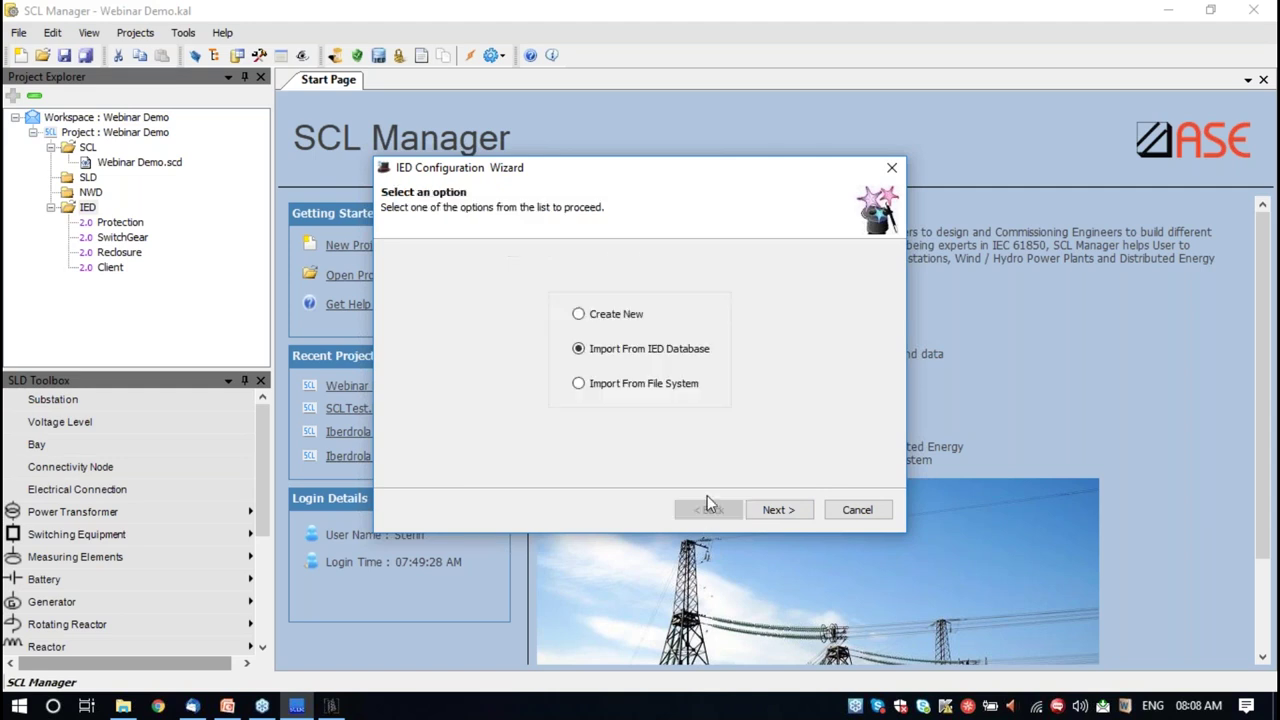
{"action": "left_click", "coordinate": [625, 387]}
{"action": "left_click", "coordinate": [891, 167]}
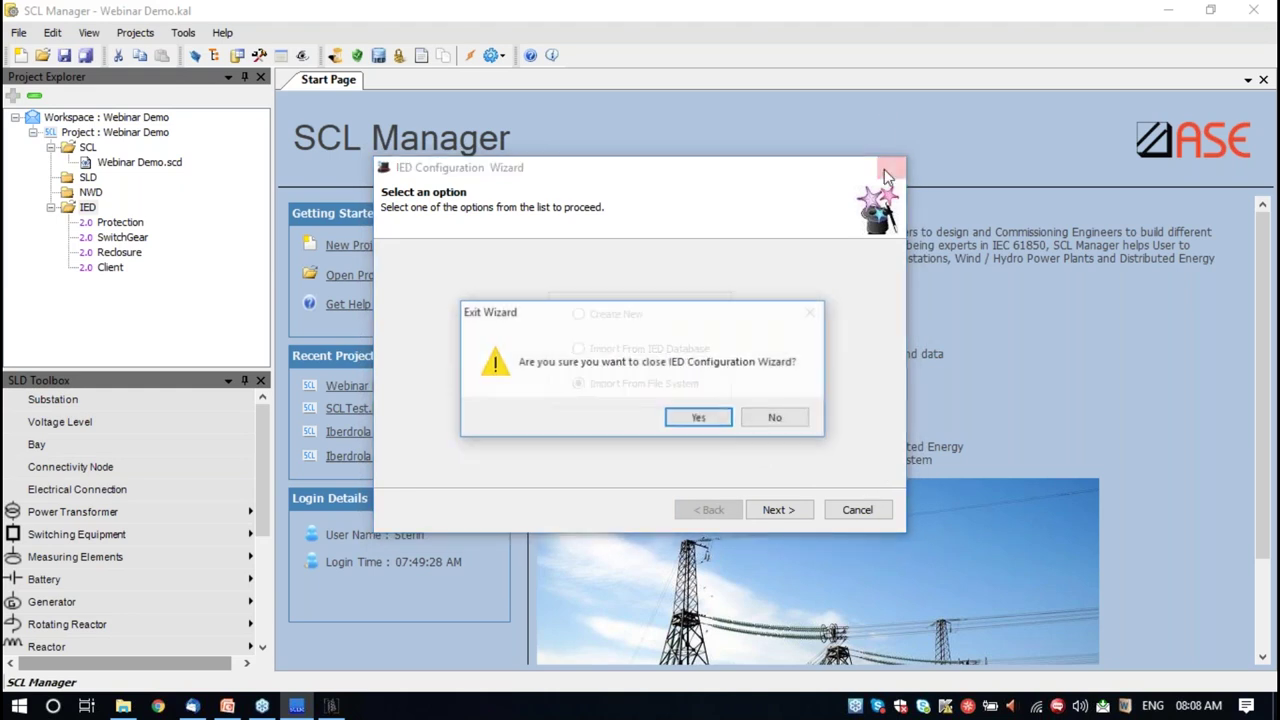
{"action": "left_click", "coordinate": [700, 417]}
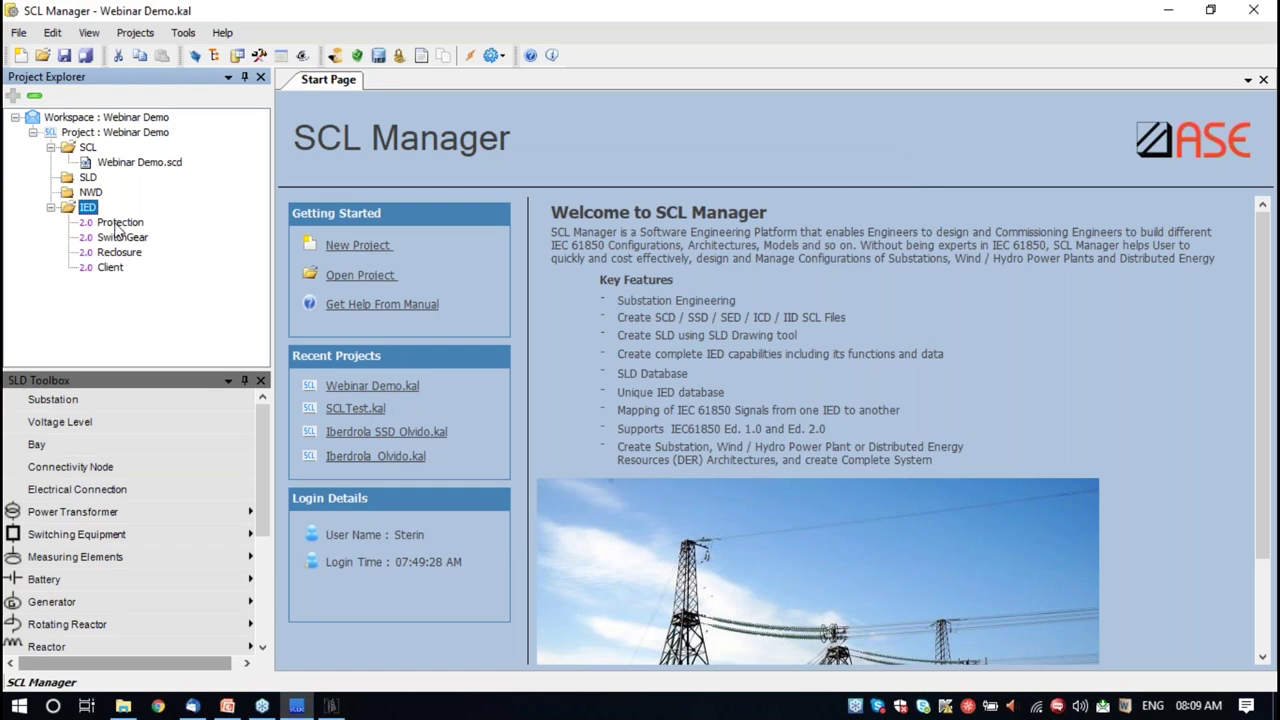
Open the Protection IED's data model and review subnetwork1's IP address and the IDevice1/Trip_Goose block
{"action": "double_click", "coordinate": [117, 223]}
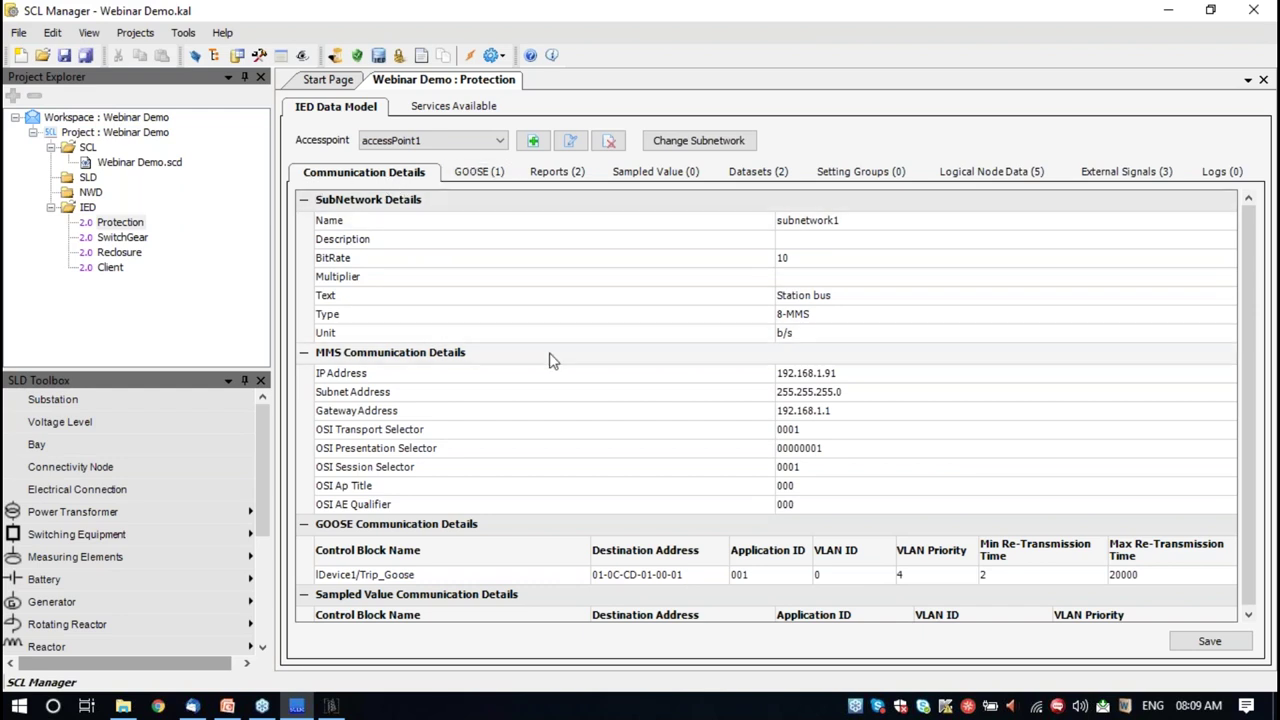
{"action": "left_click", "coordinate": [641, 378]}
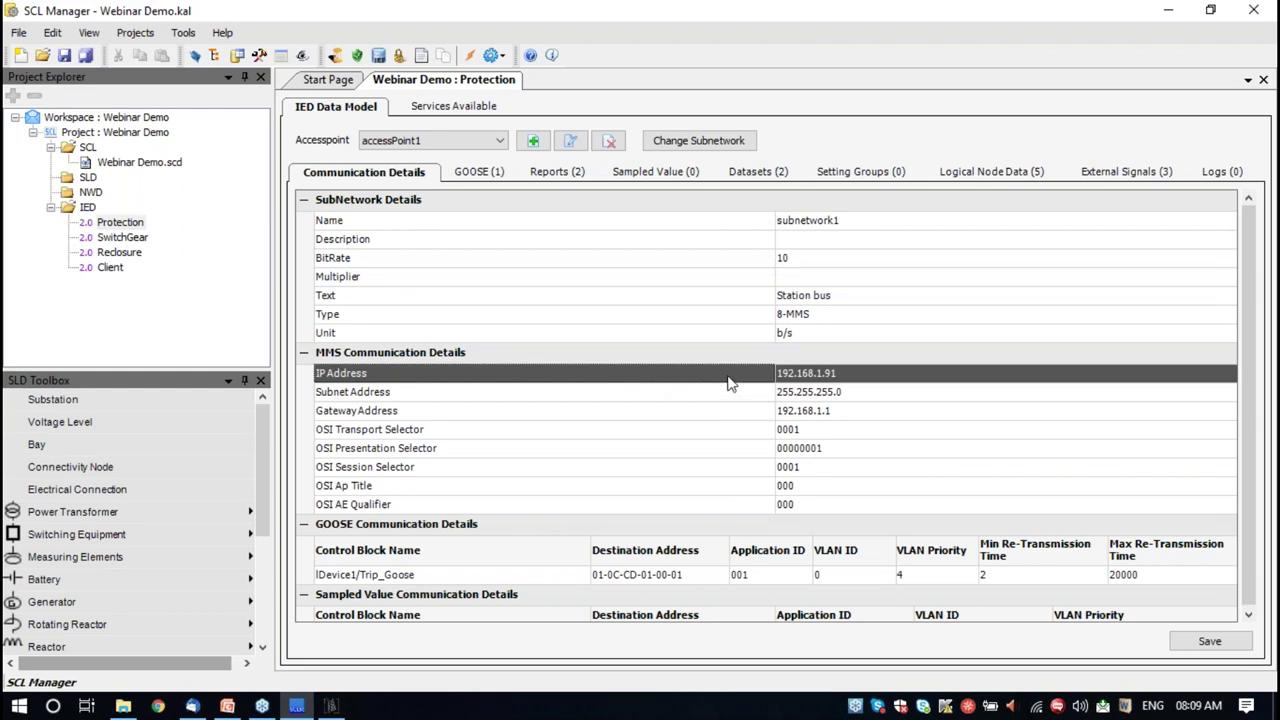
{"action": "scroll", "coordinate": [700, 470], "scroll_direction": "down", "scroll_amount": 1}
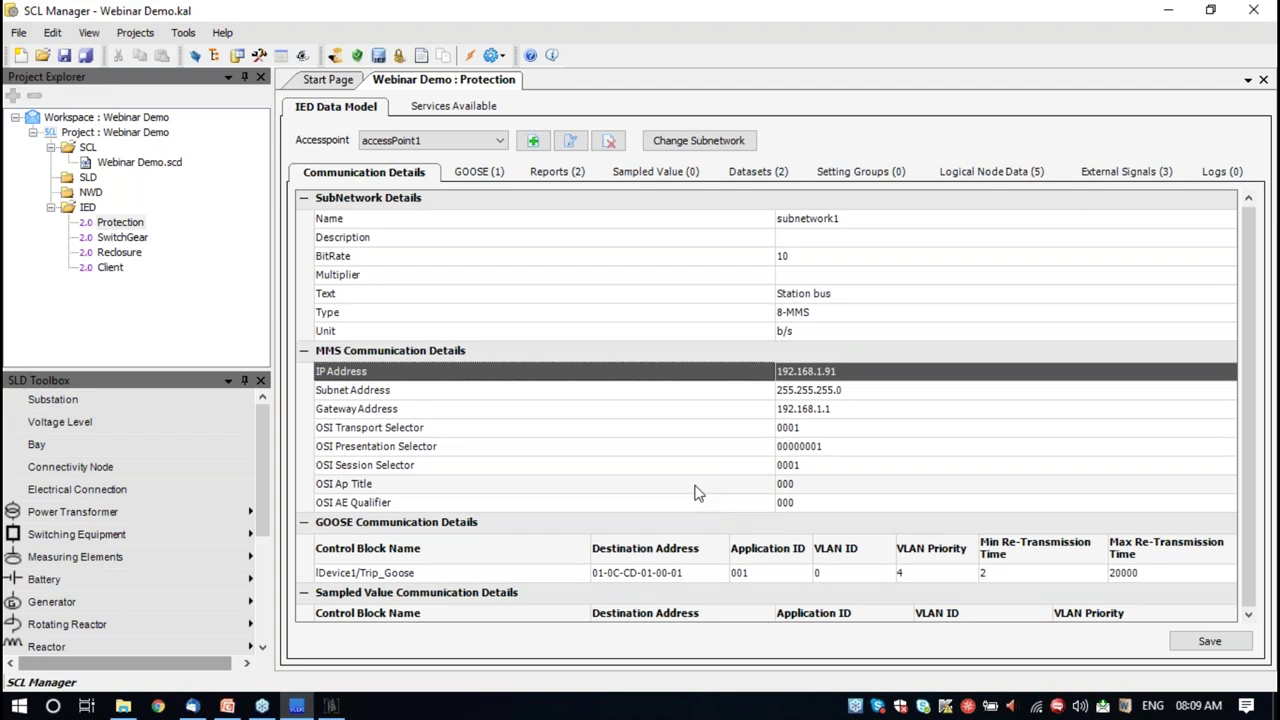
{"action": "left_click", "coordinate": [396, 576]}
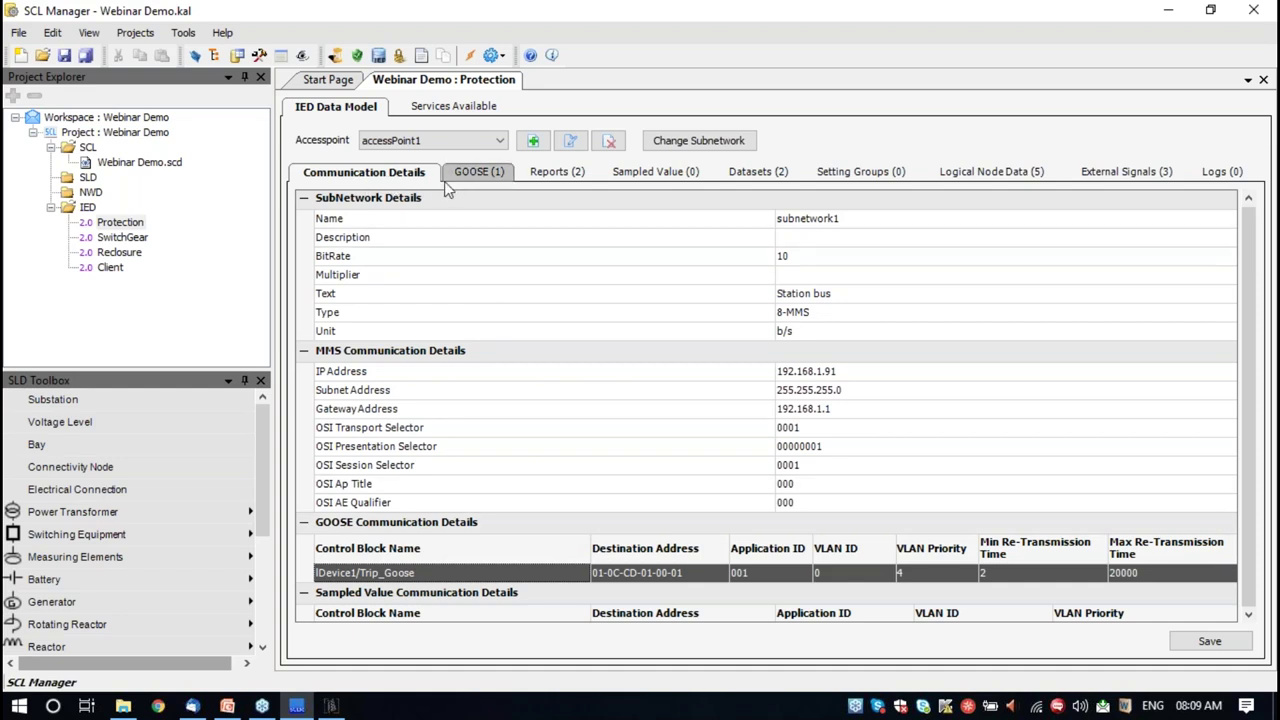
In IDevice1's Logical Node Data, expand MMXU1's MX > Hz > mag frequency measurement
{"action": "left_click", "coordinate": [1015, 169]}
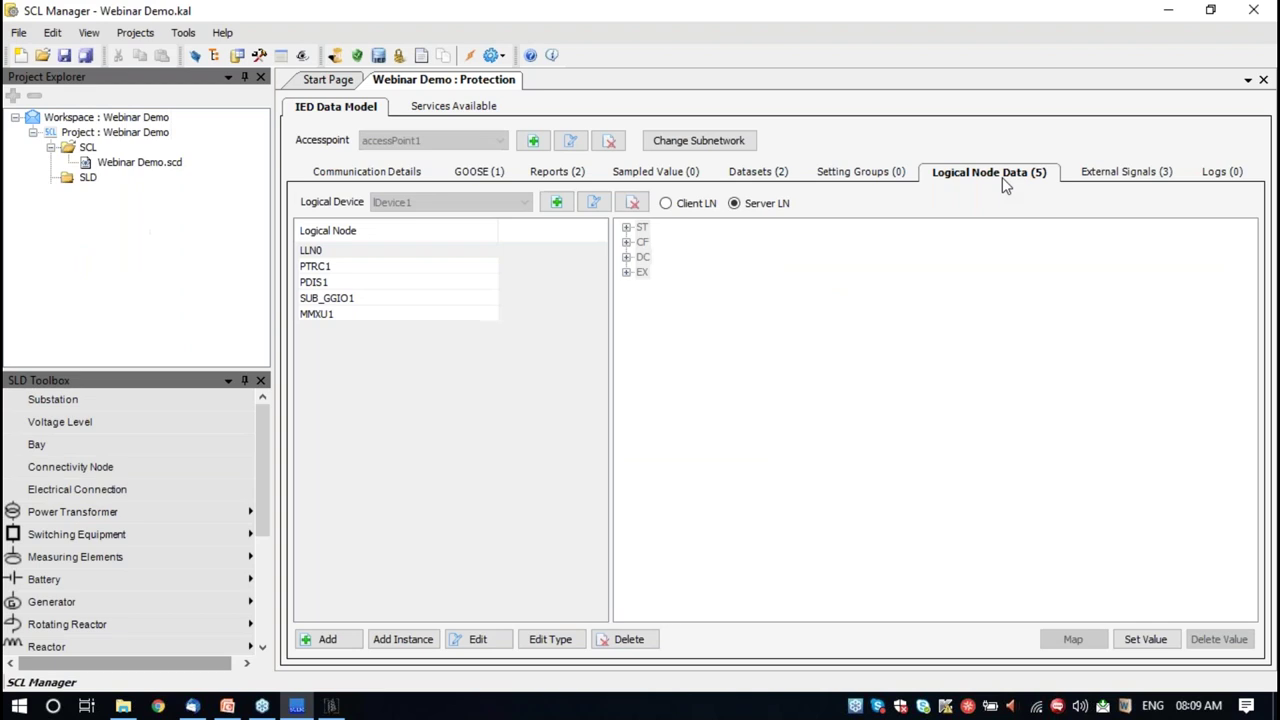
{"action": "left_click", "coordinate": [311, 316]}
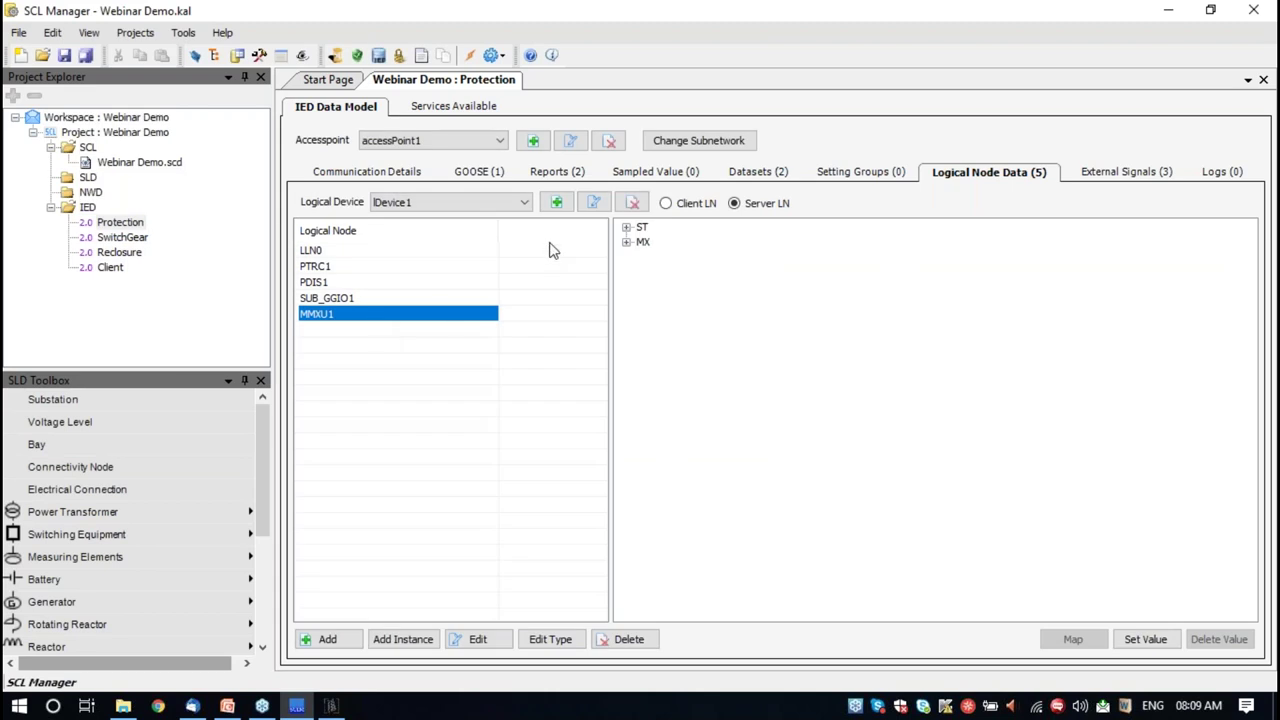
{"action": "left_click", "coordinate": [626, 243]}
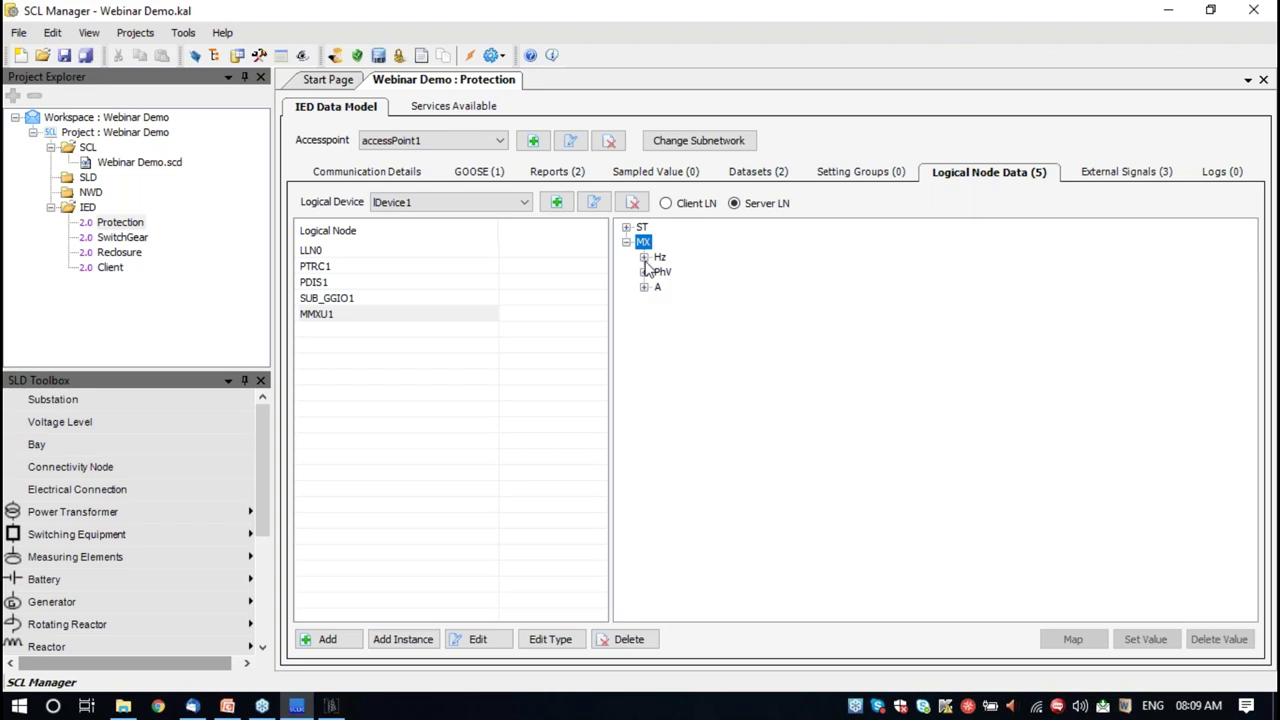
{"action": "left_click", "coordinate": [644, 257]}
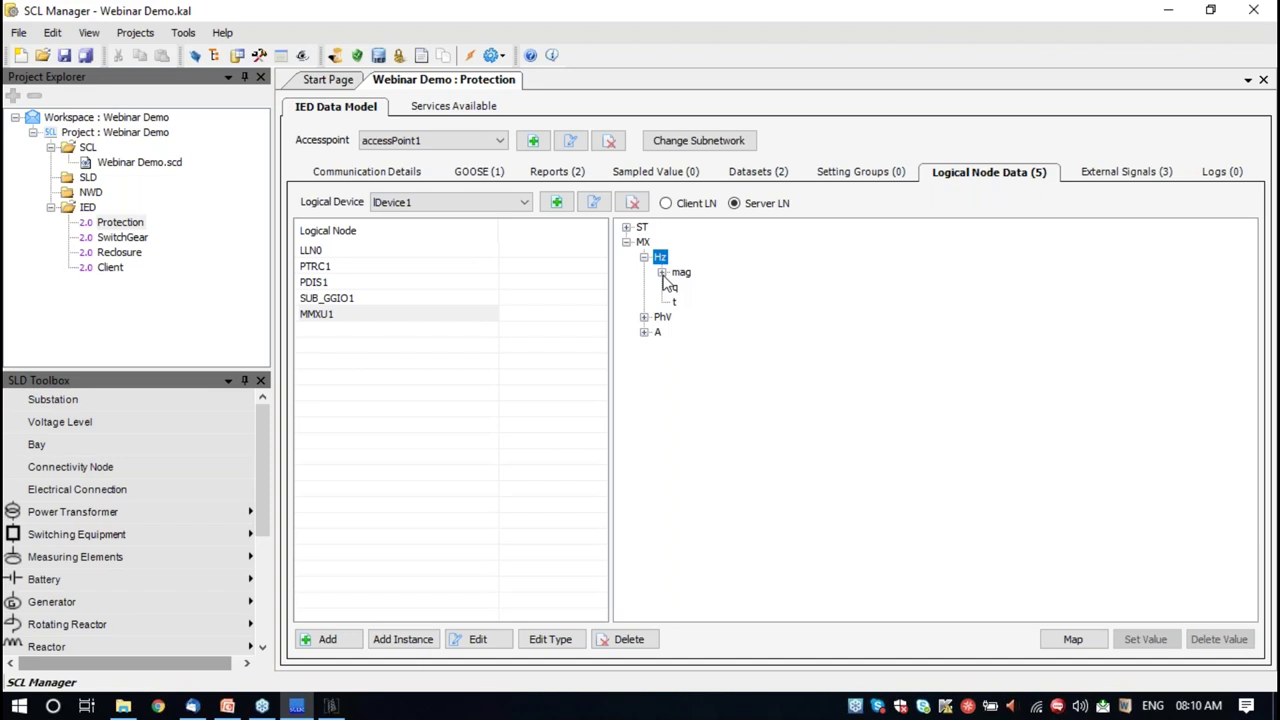
{"action": "left_click", "coordinate": [662, 273]}
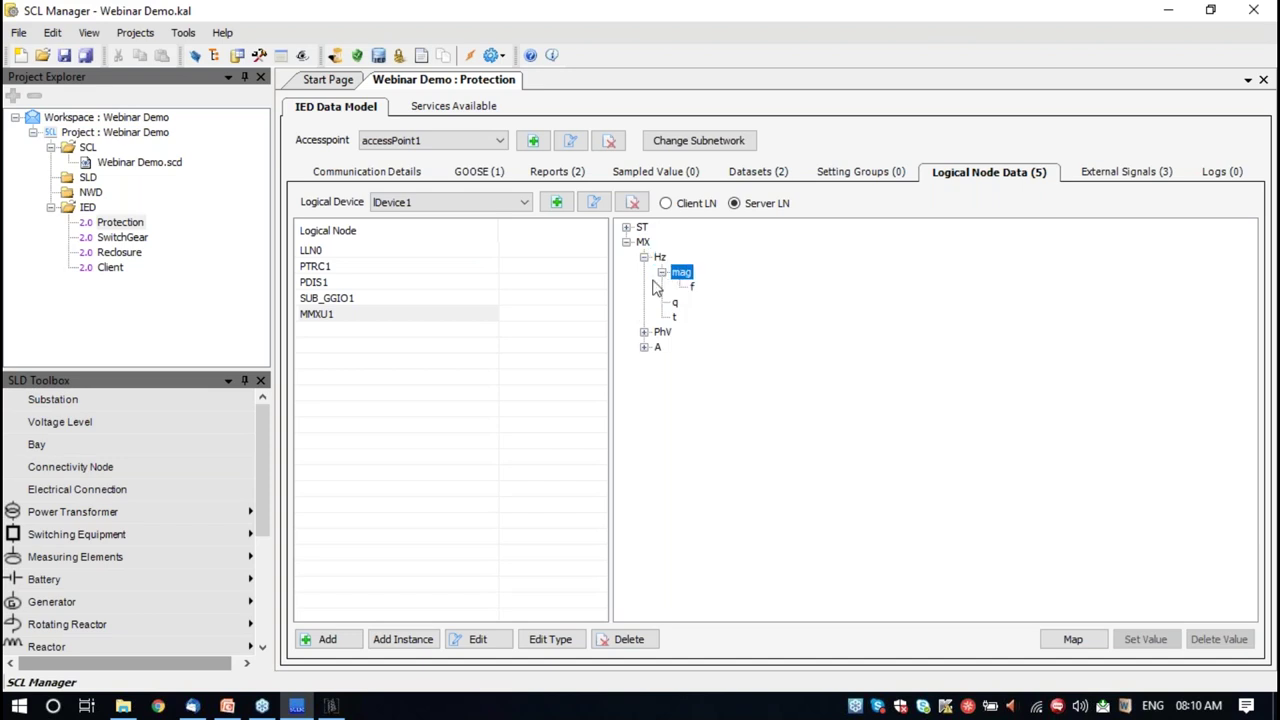
{"action": "left_click", "coordinate": [315, 315]}
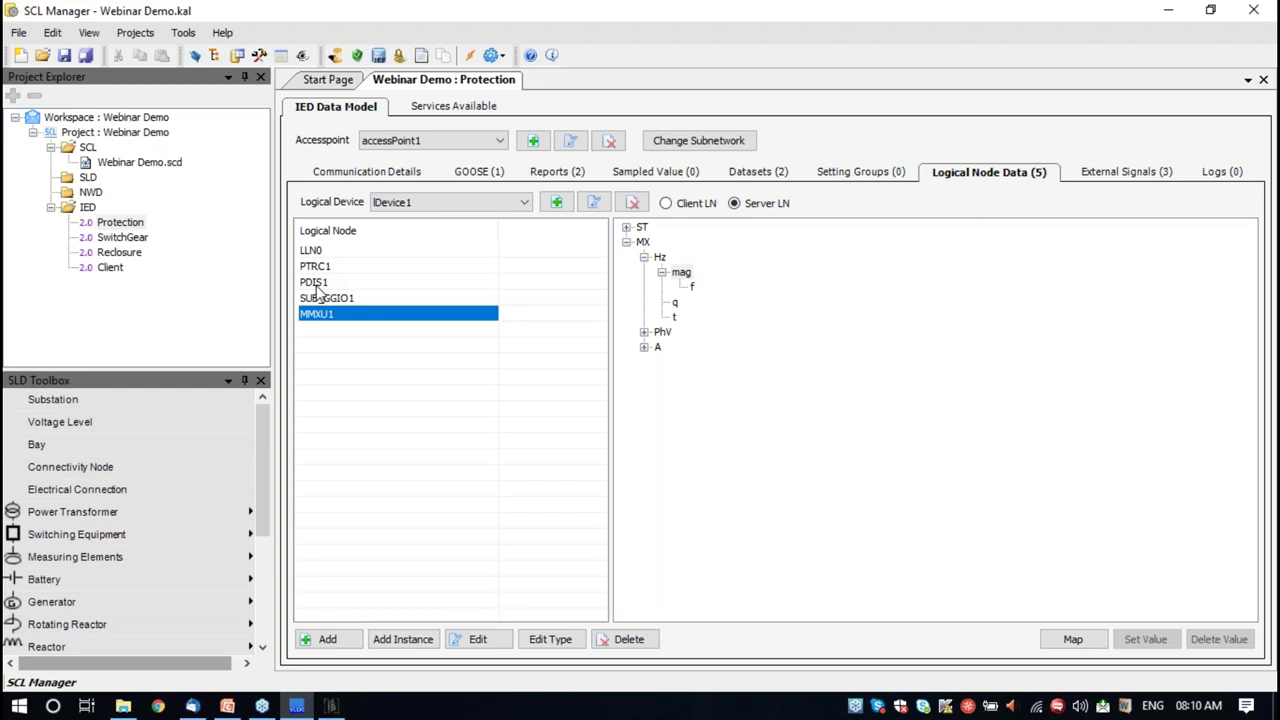
Review PDIS1, then PTRC1's status data with its Tr trip object expanded
{"action": "left_click", "coordinate": [310, 281]}
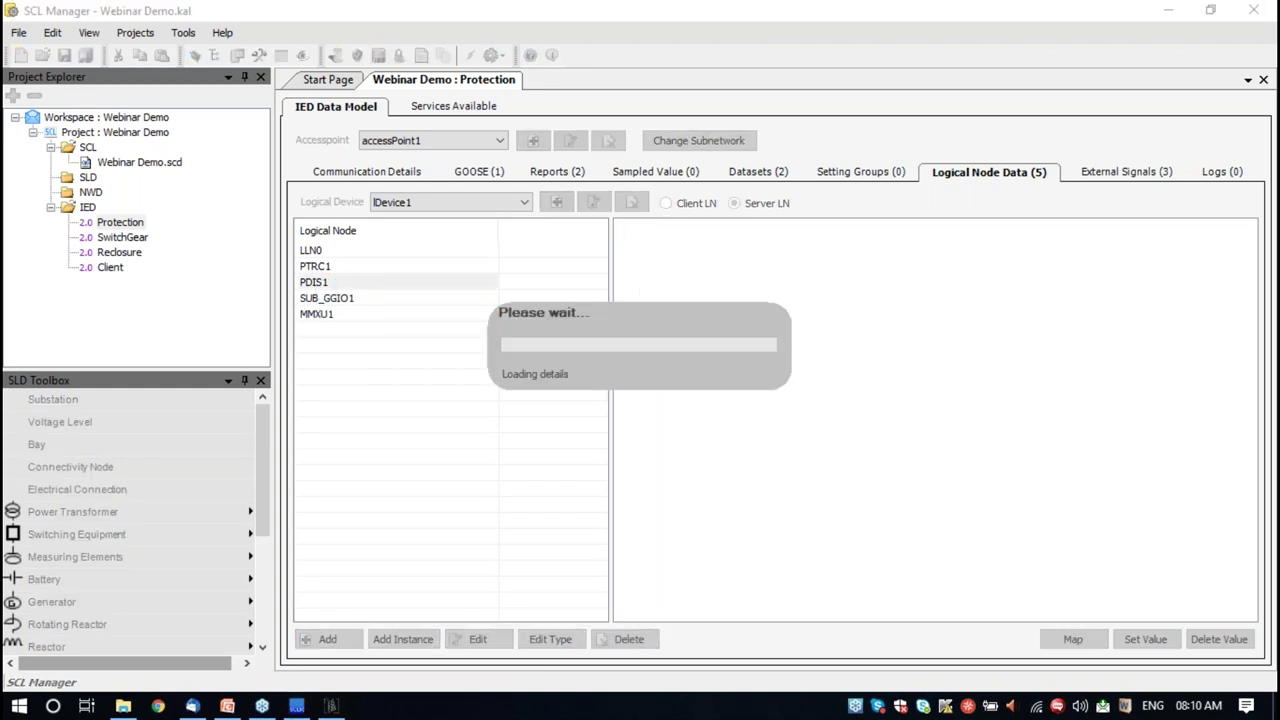
{"action": "left_click", "coordinate": [311, 268]}
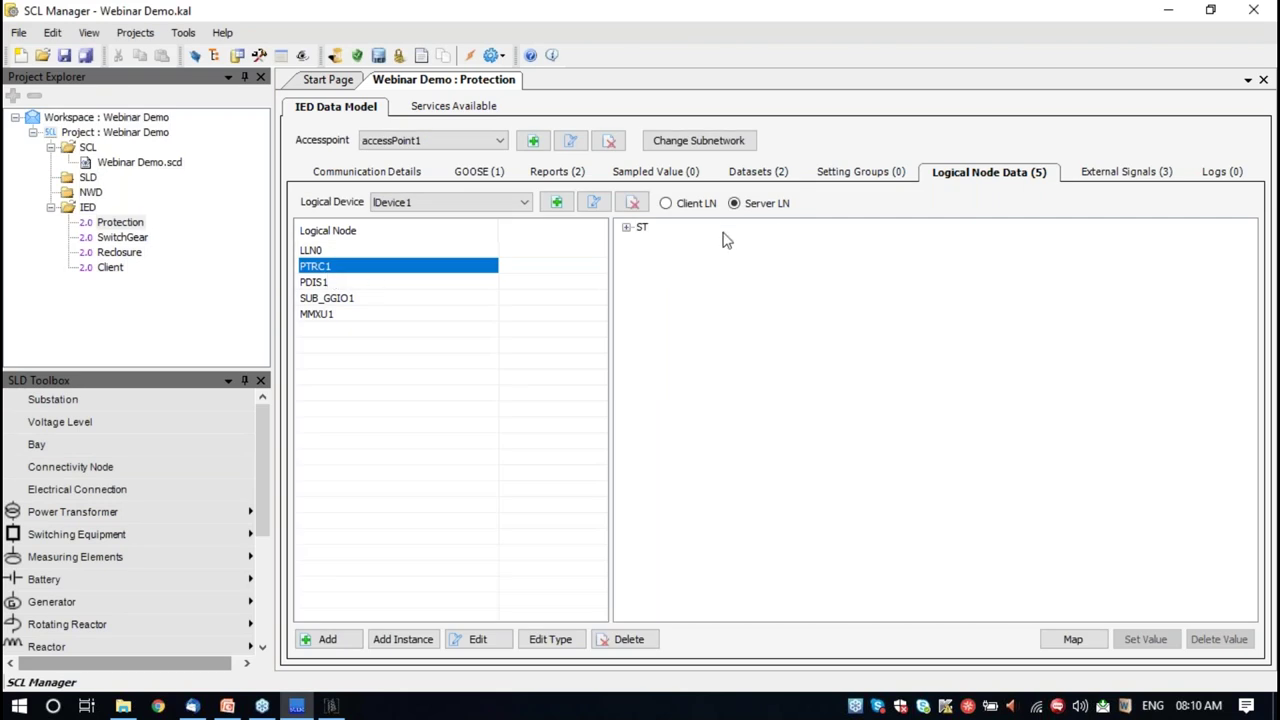
{"action": "left_click", "coordinate": [627, 228]}
{"action": "left_click", "coordinate": [644, 258]}
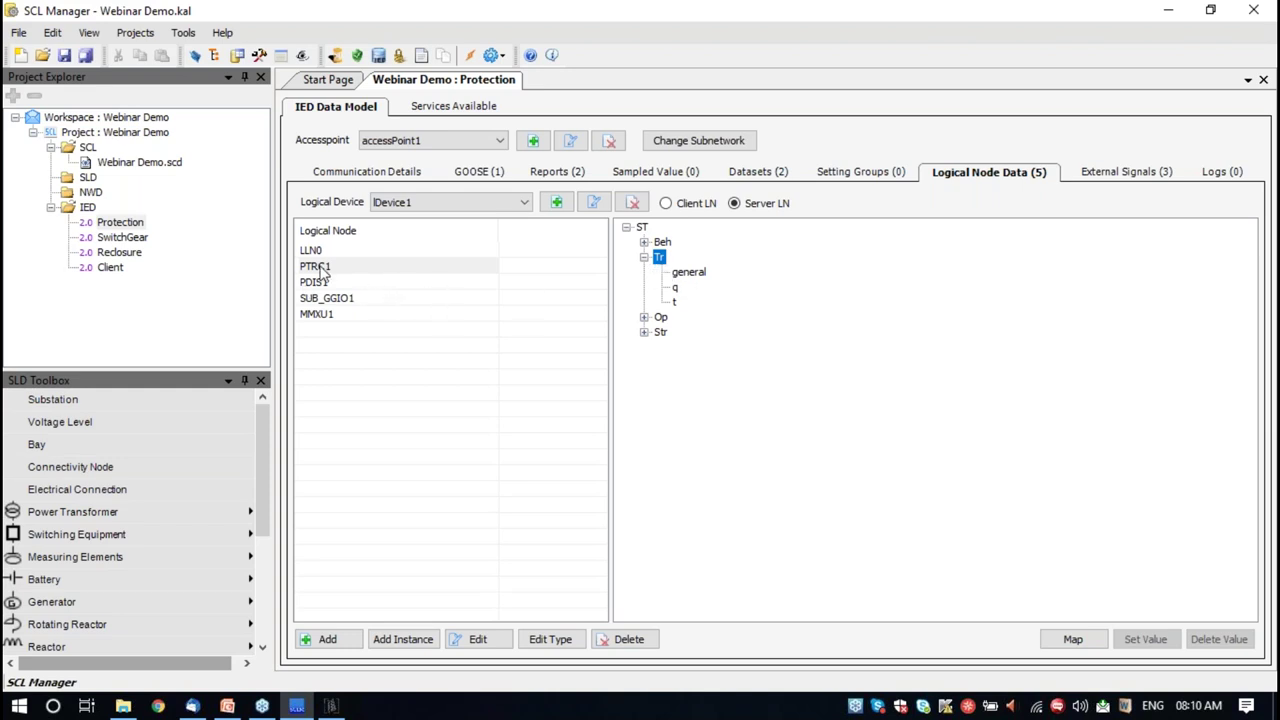
Expand SUB_GGIO1's ST status data down to DPCSO1's stVal, q and t
{"action": "left_click", "coordinate": [316, 300]}
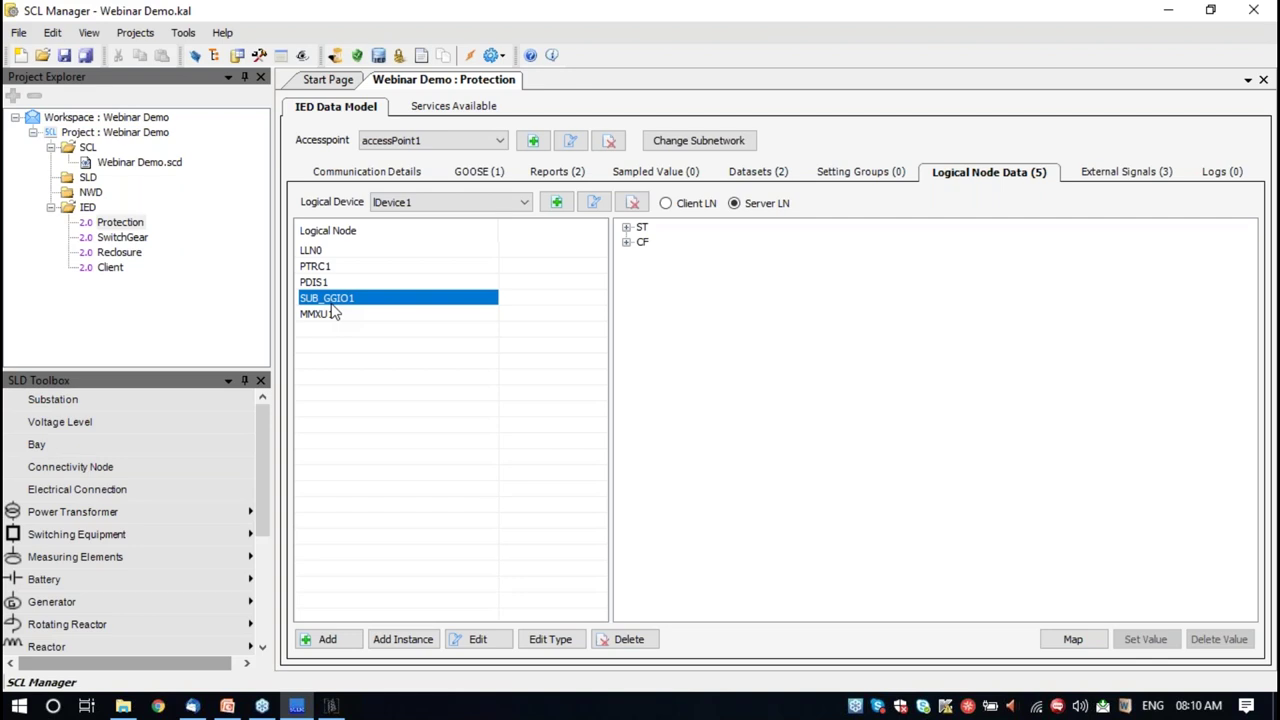
{"action": "double_click", "coordinate": [640, 228]}
{"action": "left_click", "coordinate": [646, 259]}
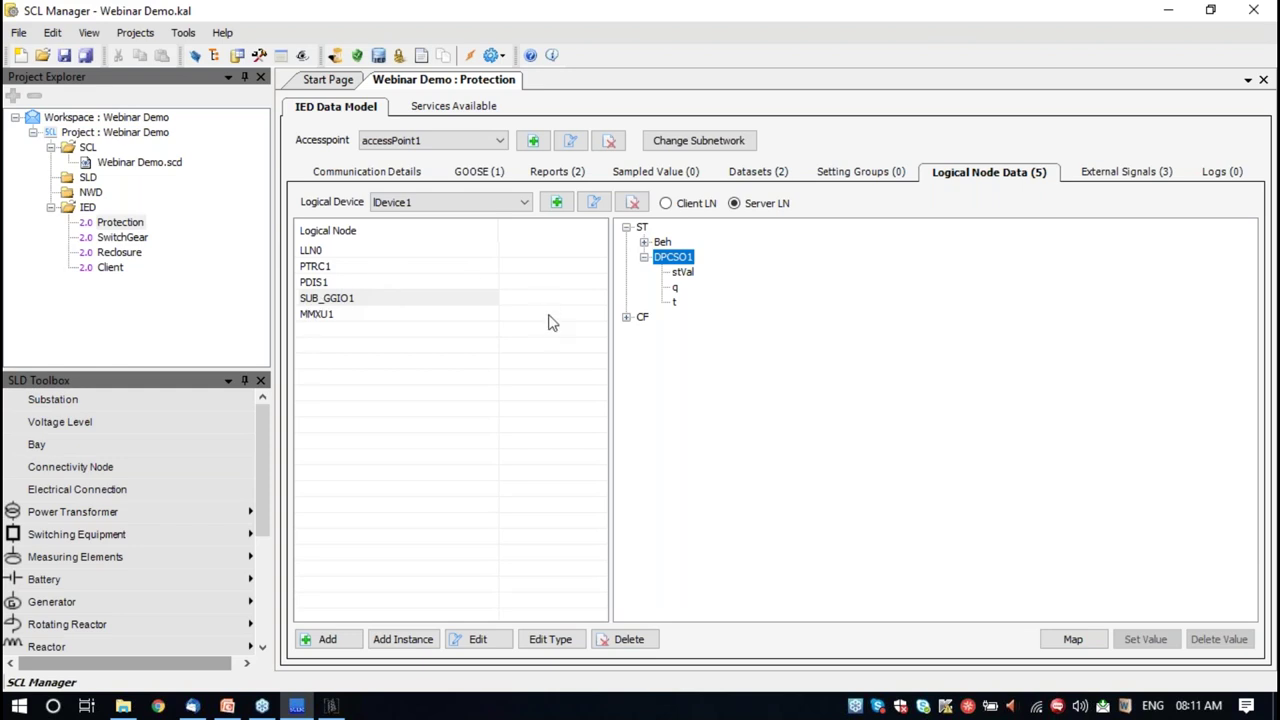
{"action": "left_click", "coordinate": [343, 302]}
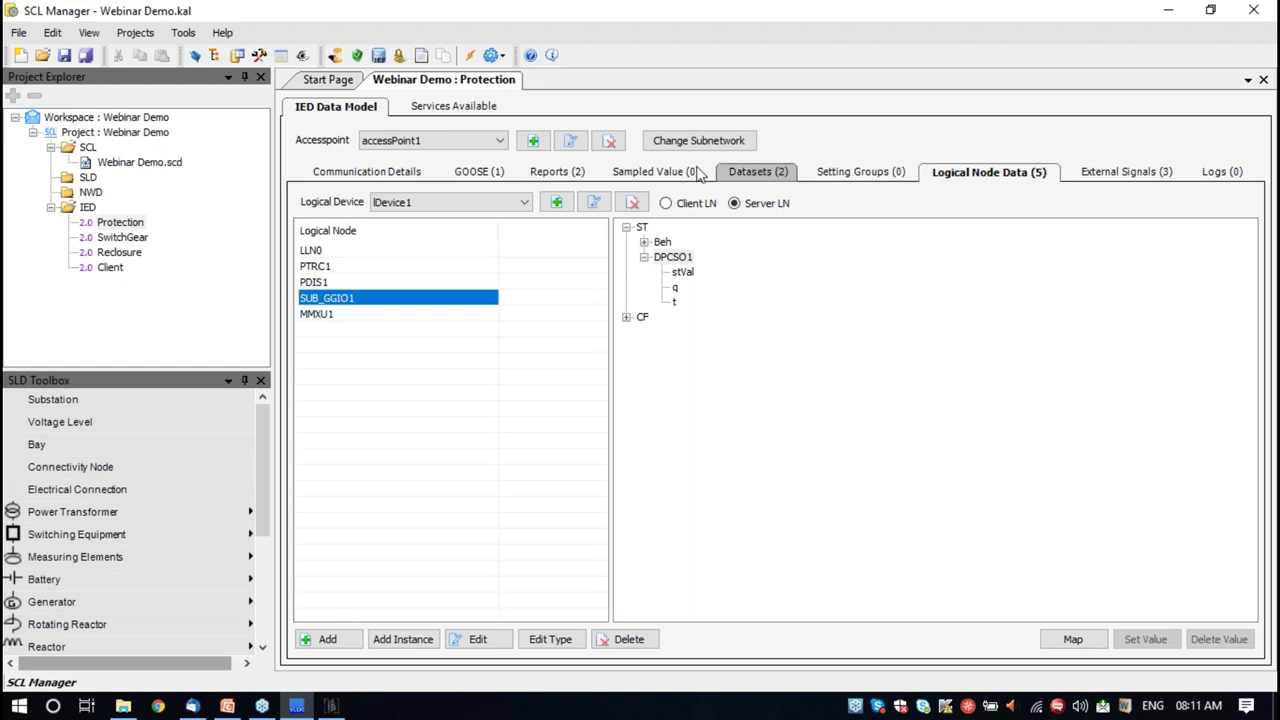
On the Datasets page, review the Trip dataset's PTRC1 Tr and PDIS1 Str members
{"action": "left_click", "coordinate": [744, 179]}
{"action": "double_click", "coordinate": [371, 251]}
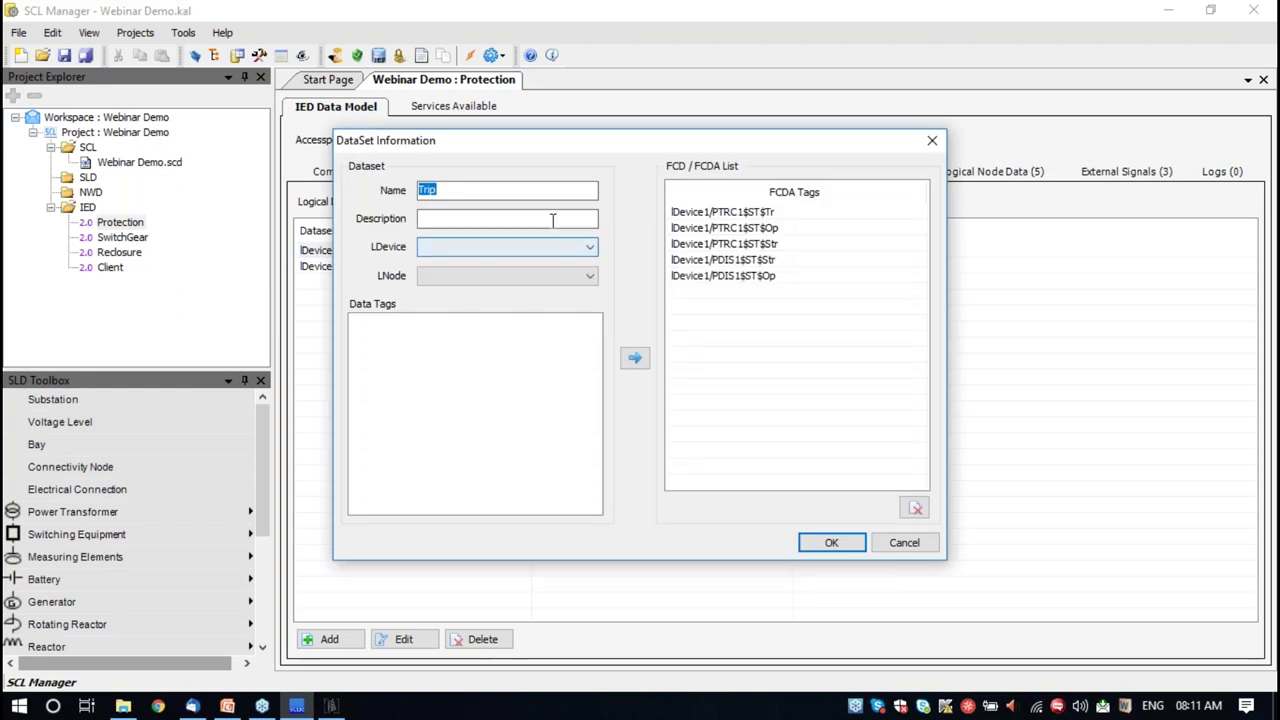
{"action": "left_click", "coordinate": [735, 216]}
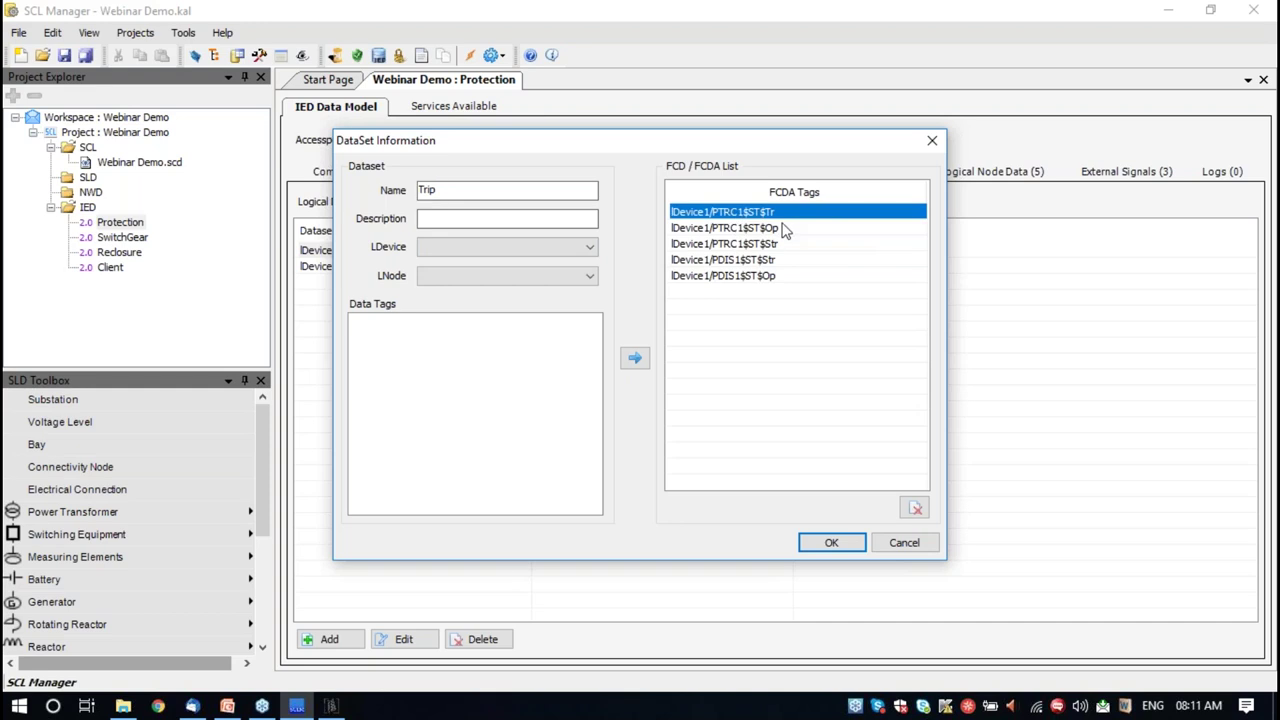
{"action": "left_click", "coordinate": [724, 262]}
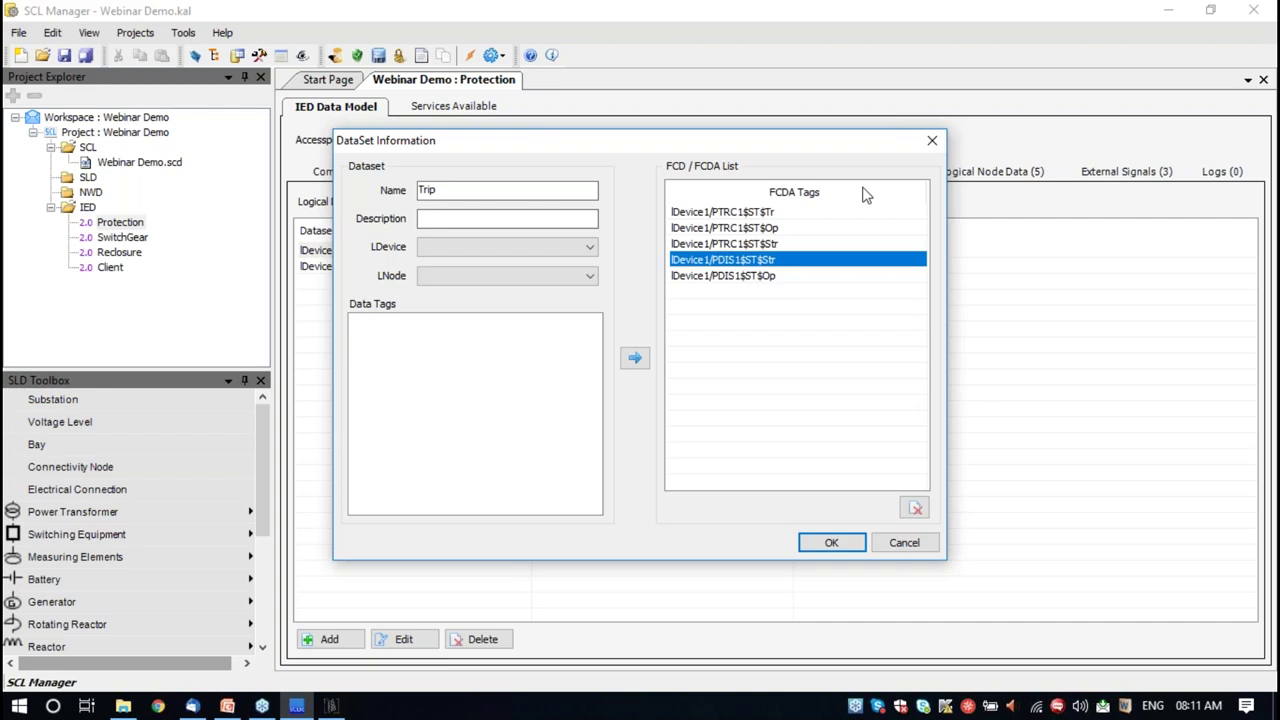
{"action": "left_click", "coordinate": [928, 141]}
Check the Metering dataset's Hz, PhV and A members, then close its details
{"action": "double_click", "coordinate": [385, 266]}
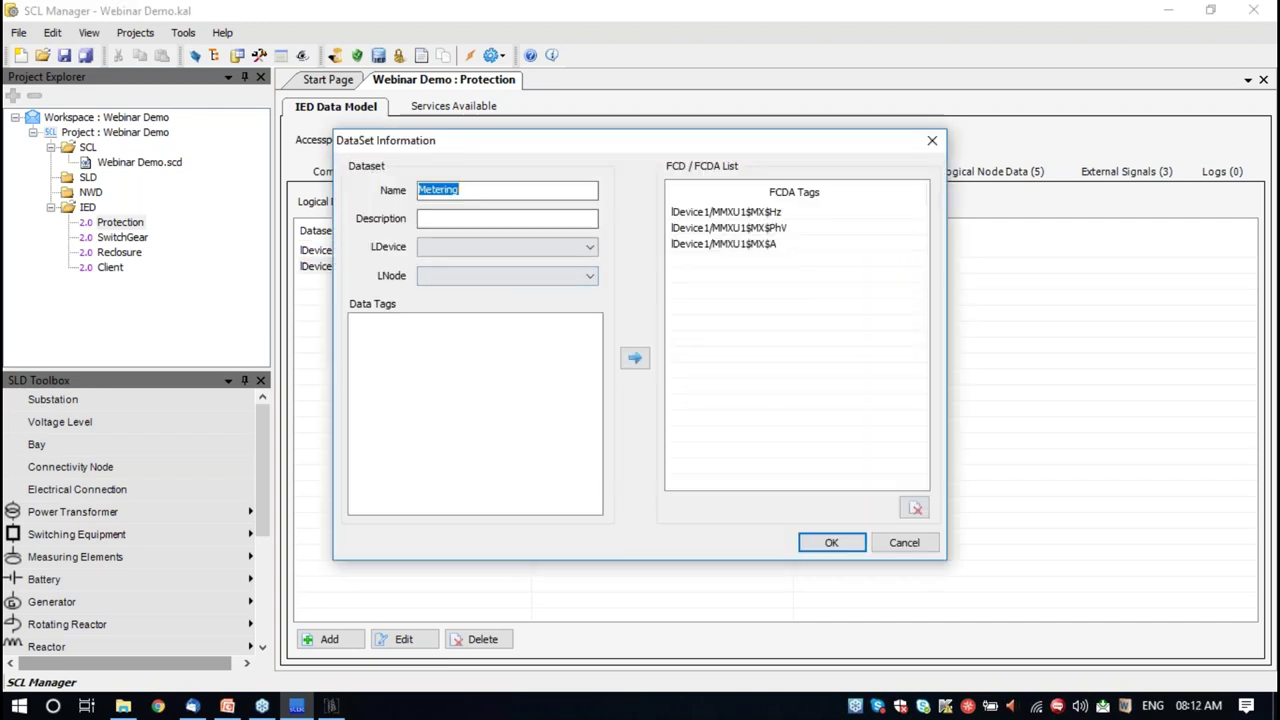
{"action": "left_click", "coordinate": [744, 214]}
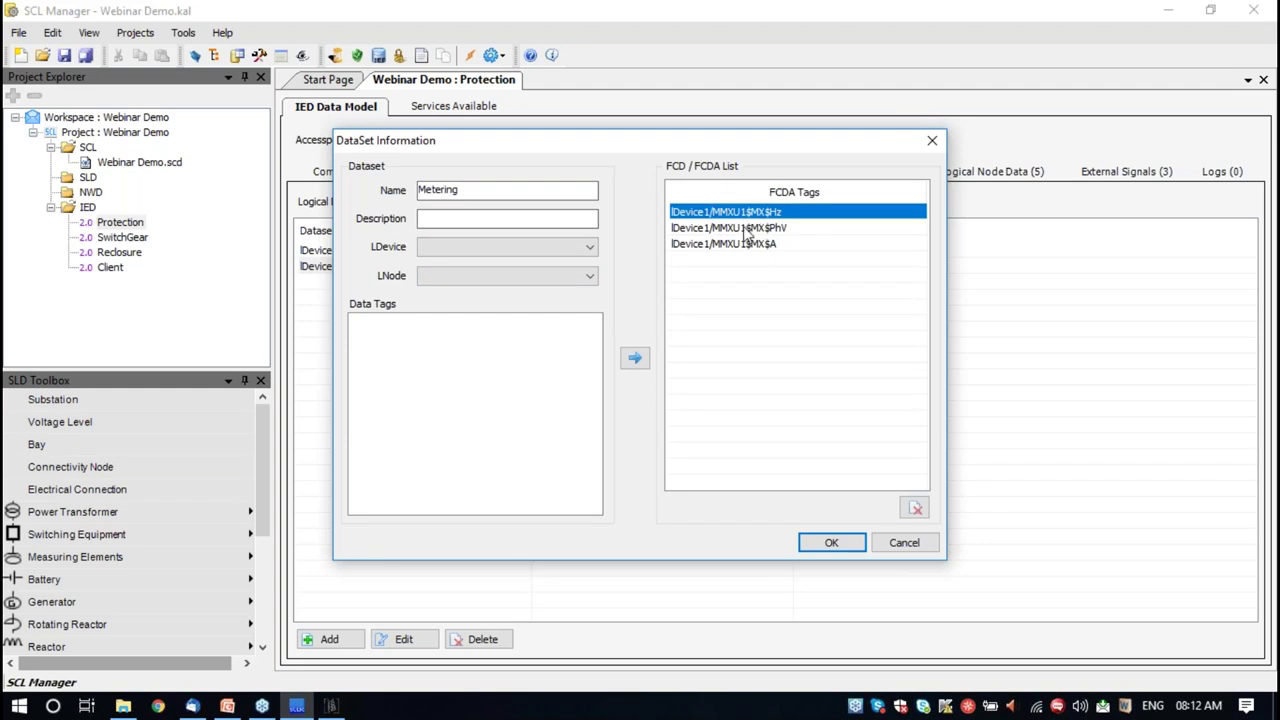
{"action": "left_click", "coordinate": [747, 229]}
{"action": "left_click", "coordinate": [738, 247]}
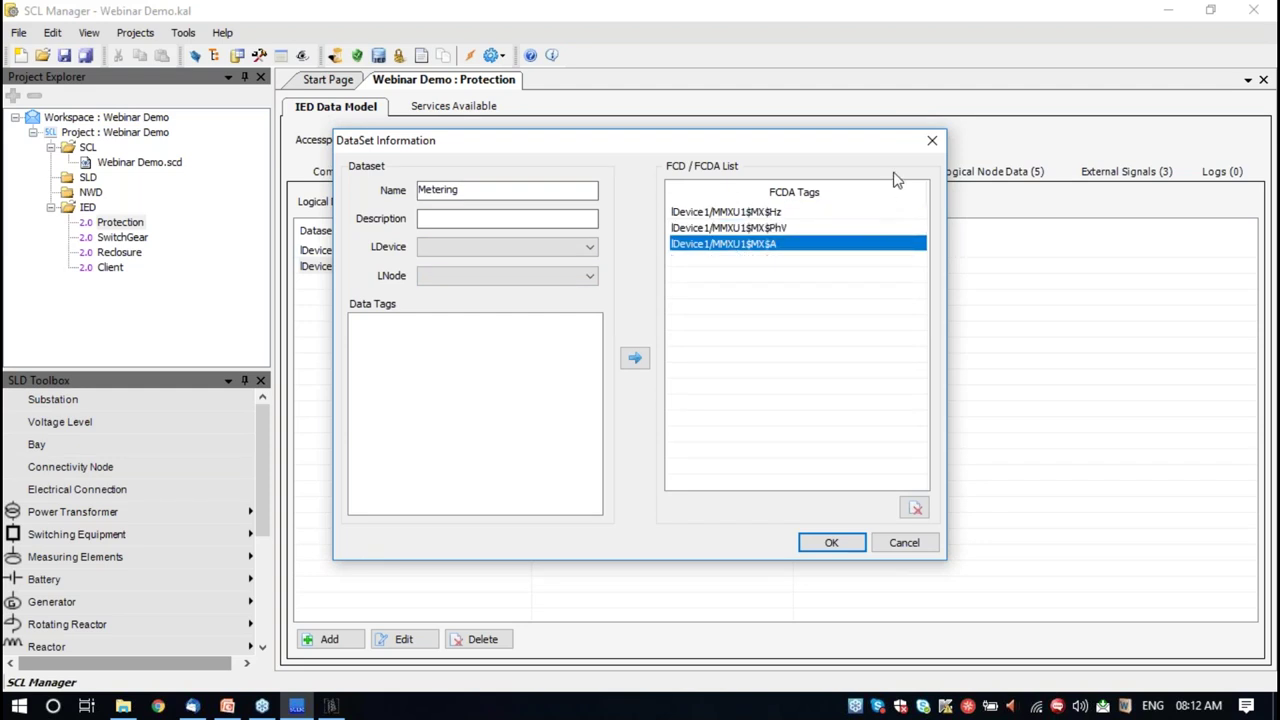
{"action": "left_click", "coordinate": [741, 214]}
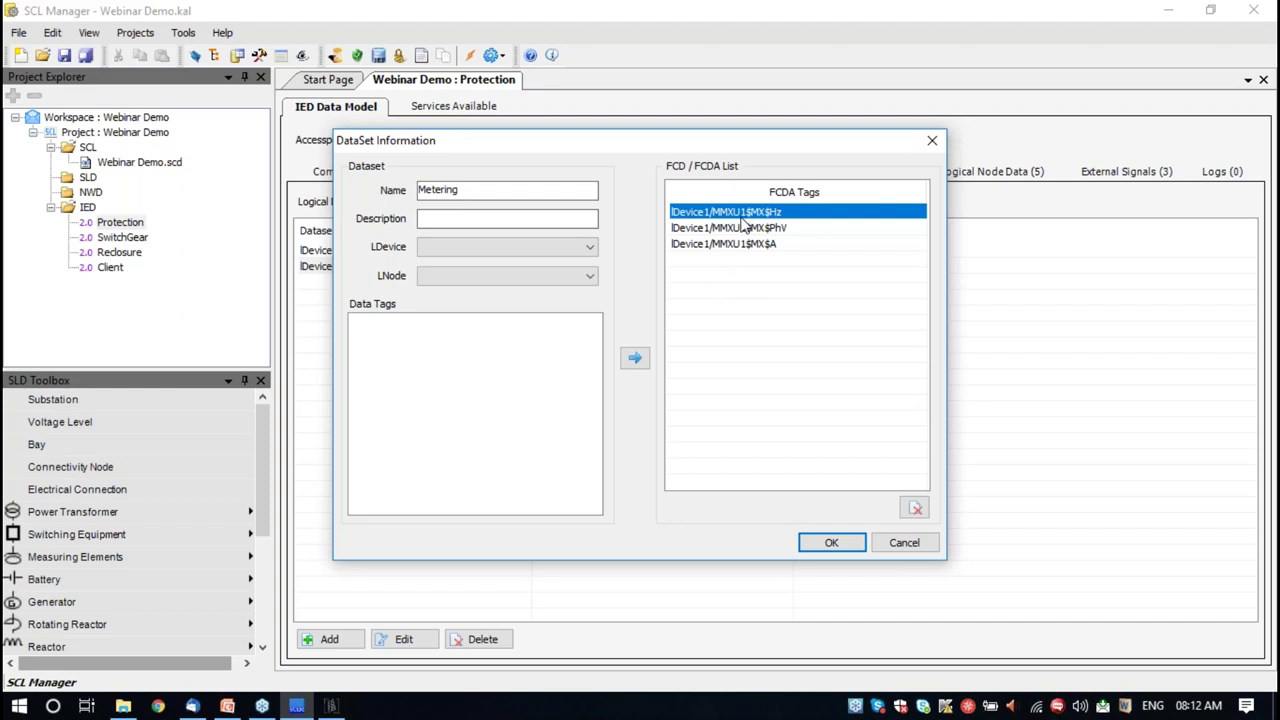
{"action": "left_click", "coordinate": [937, 140]}
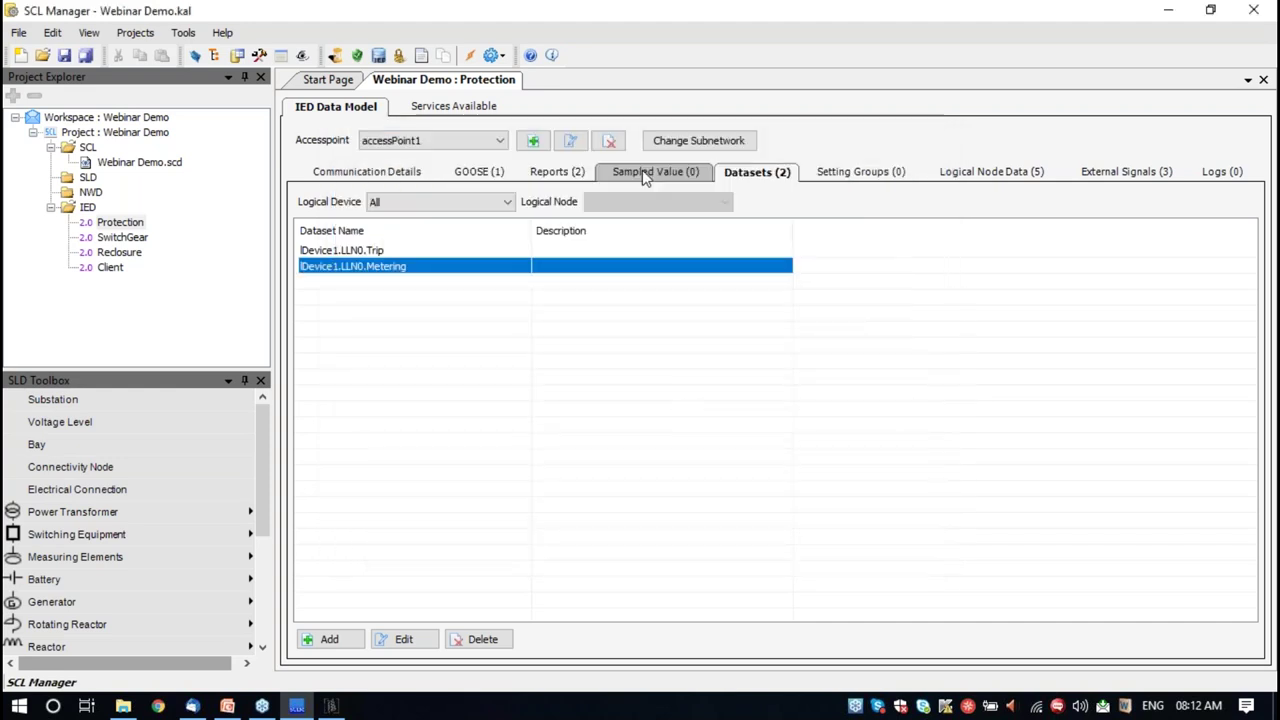
Review Trip_Goose's settings and its SwitchGear and Client subscribers, cancel, then list the report control blocks
{"action": "left_click", "coordinate": [472, 174]}
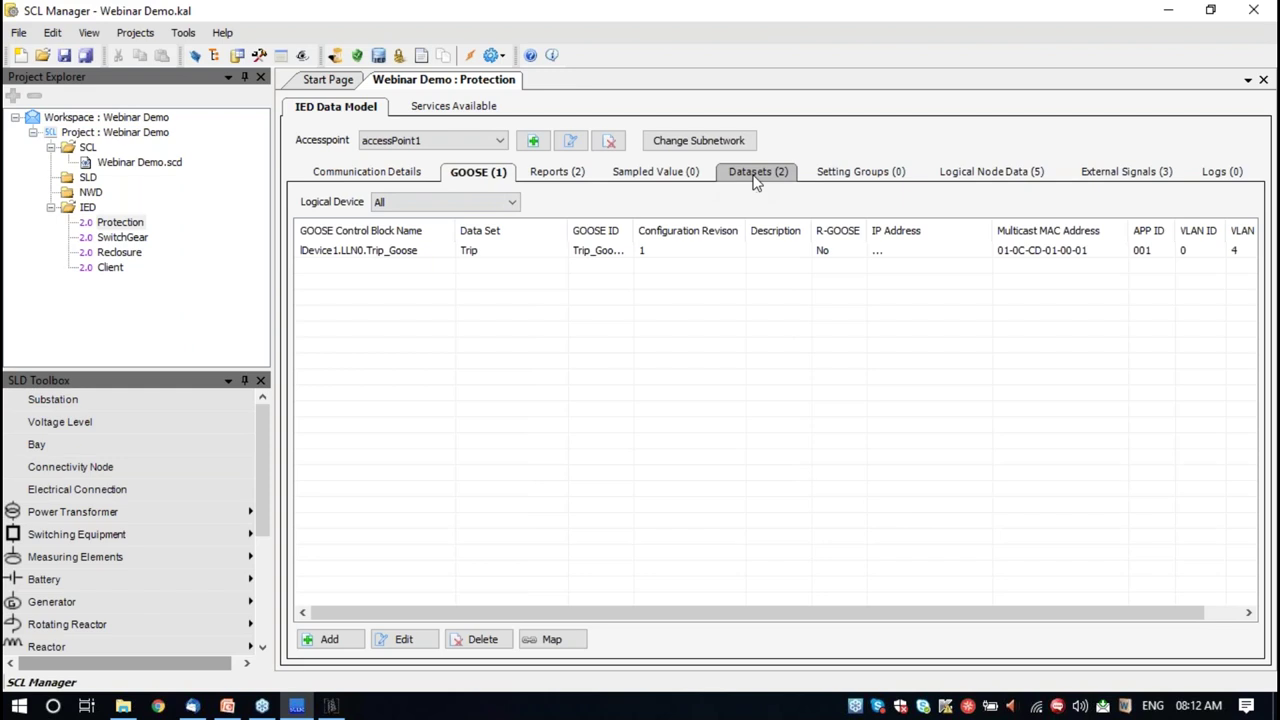
{"action": "left_click", "coordinate": [398, 255]}
{"action": "double_click", "coordinate": [398, 255]}
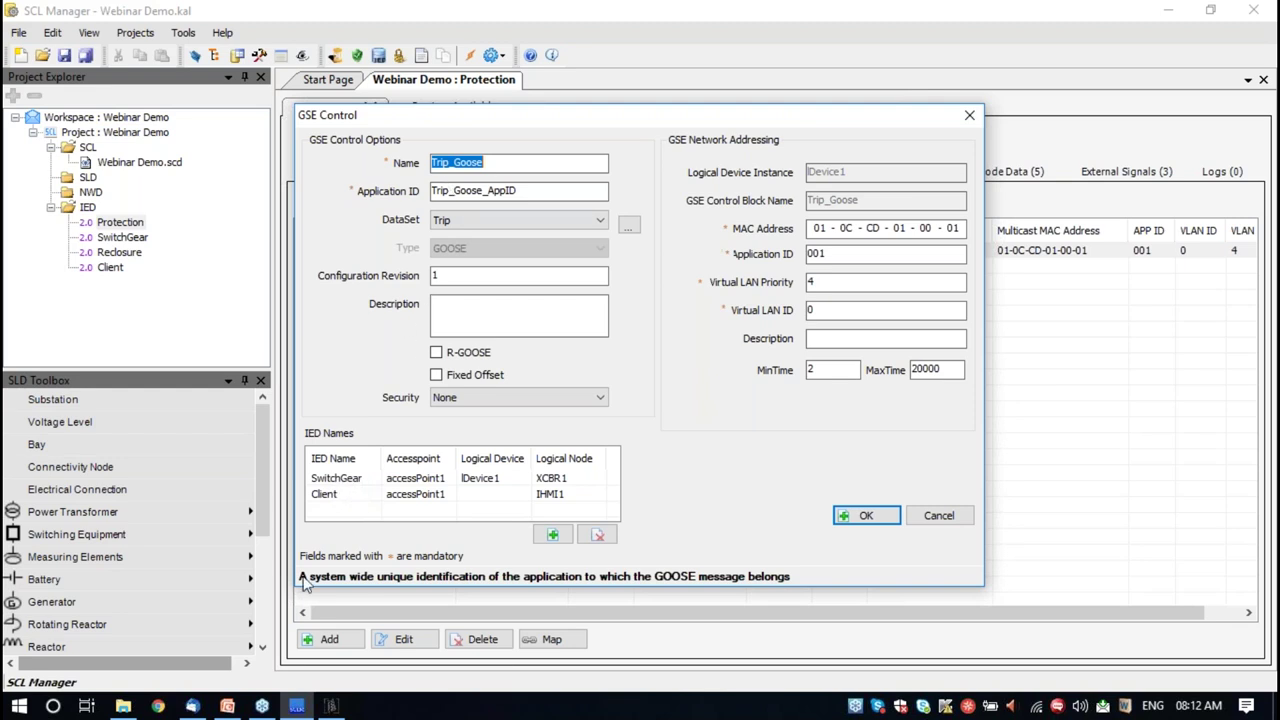
{"action": "left_click", "coordinate": [340, 480]}
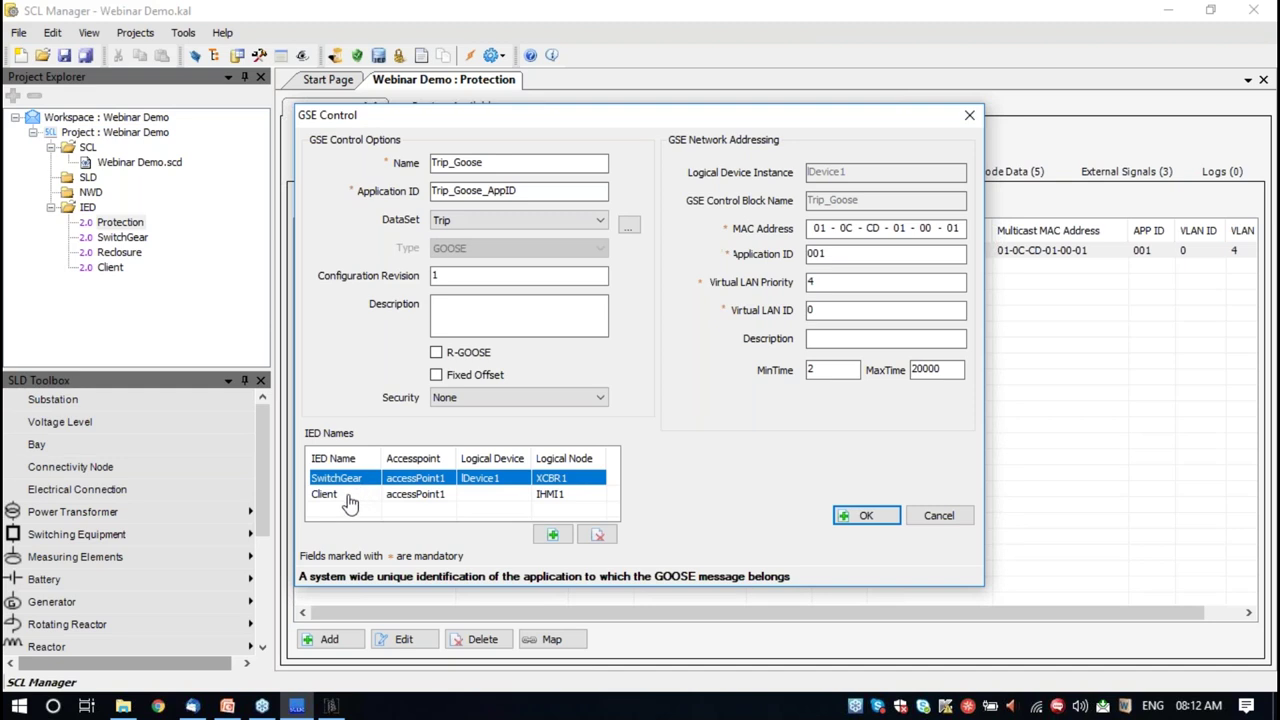
{"action": "left_click", "coordinate": [344, 497]}
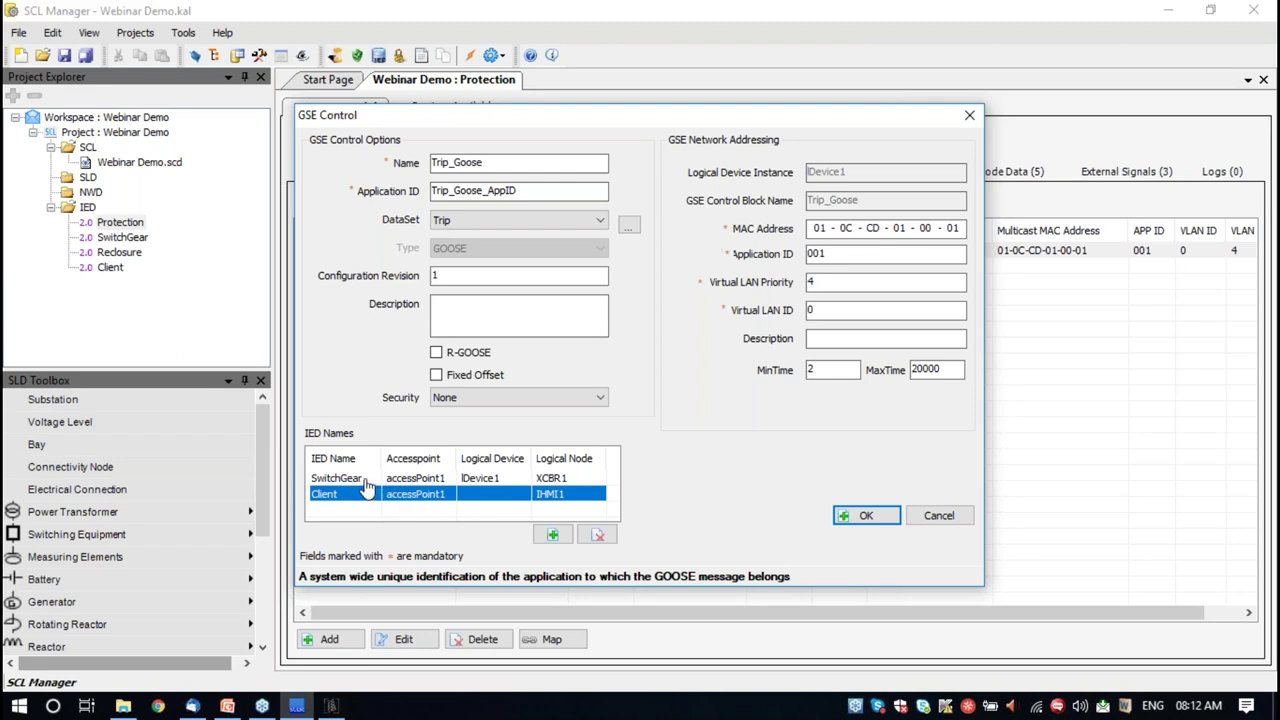
{"action": "left_click", "coordinate": [940, 522]}
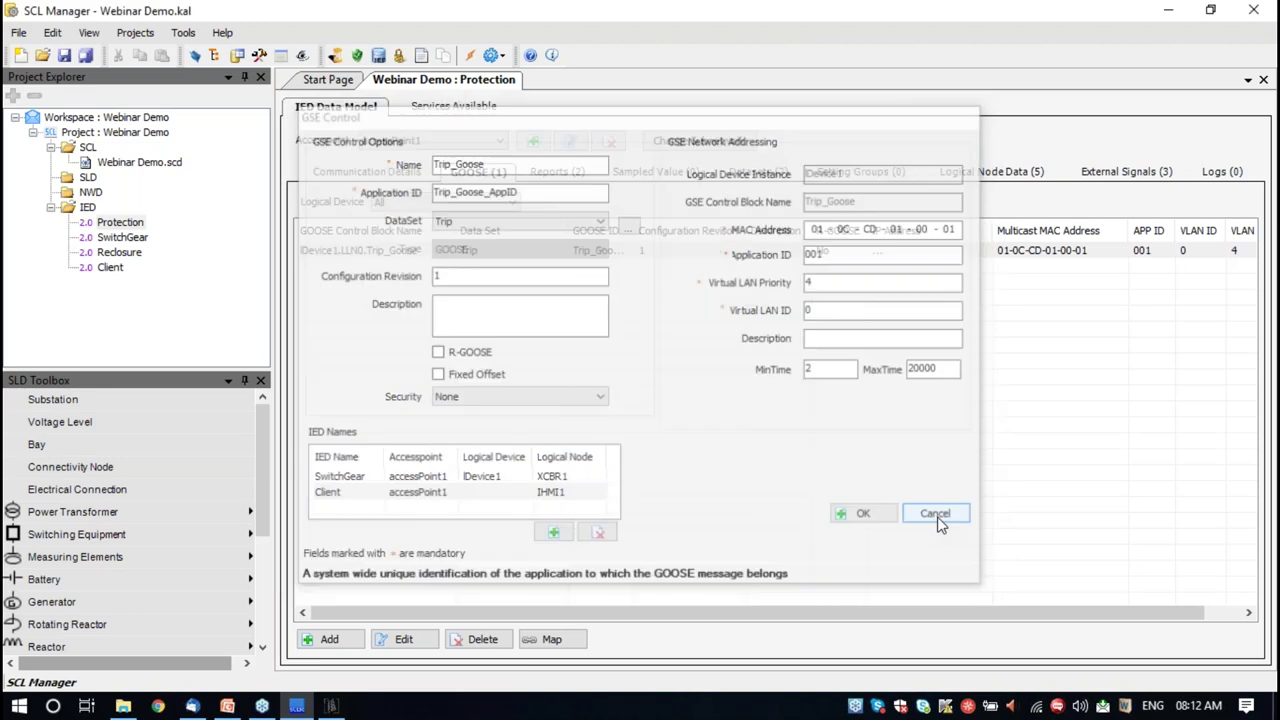
{"action": "left_click", "coordinate": [548, 172]}
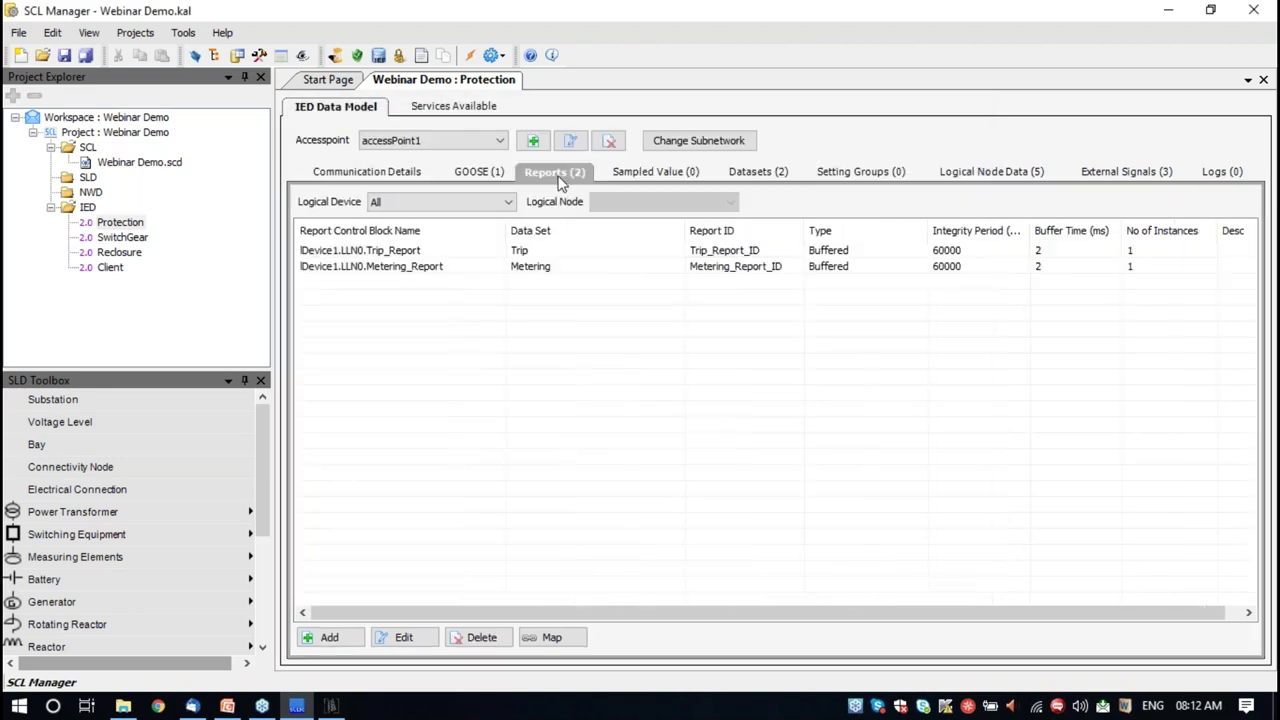
{"action": "left_click", "coordinate": [418, 252]}
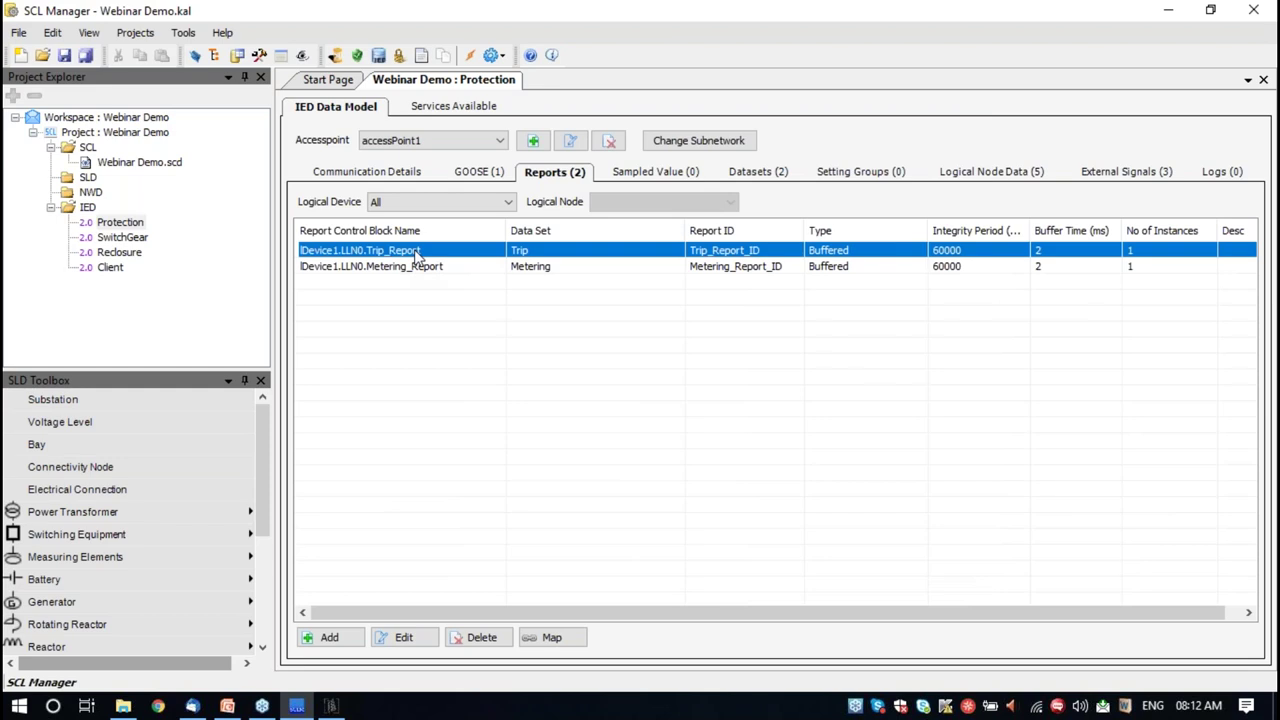
{"action": "double_click", "coordinate": [416, 251]}
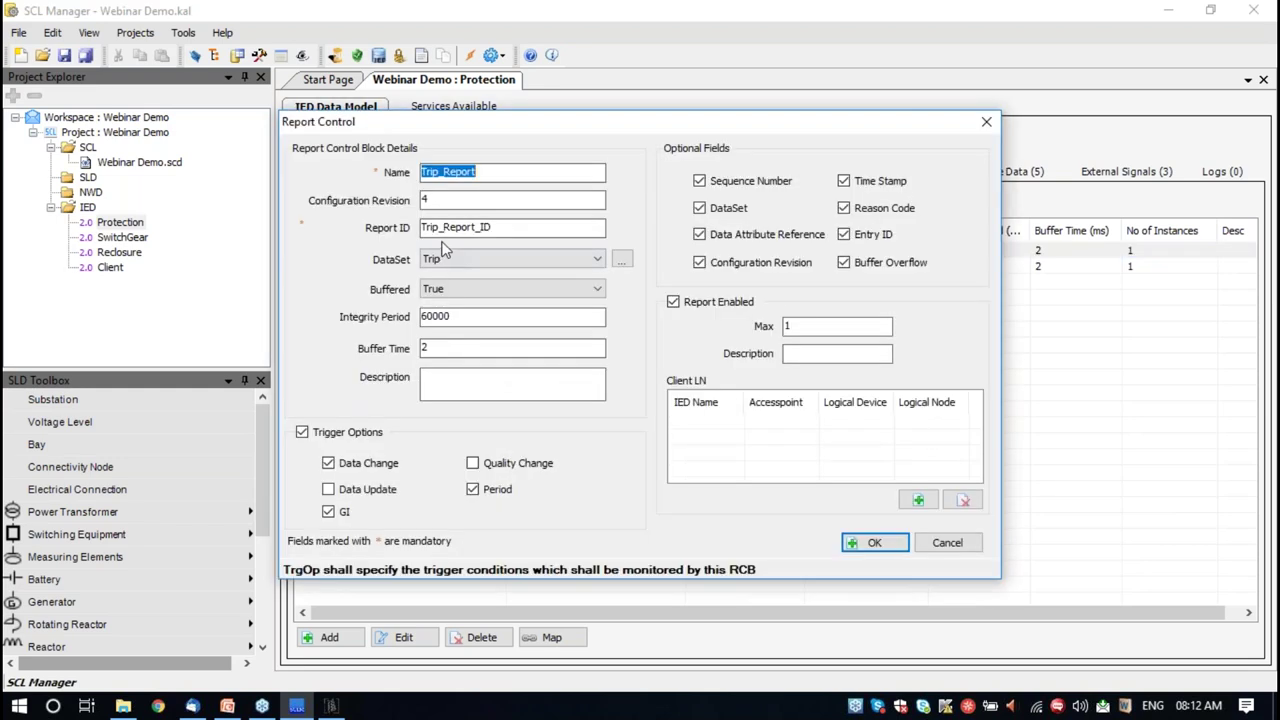
{"action": "left_click", "coordinate": [987, 123]}
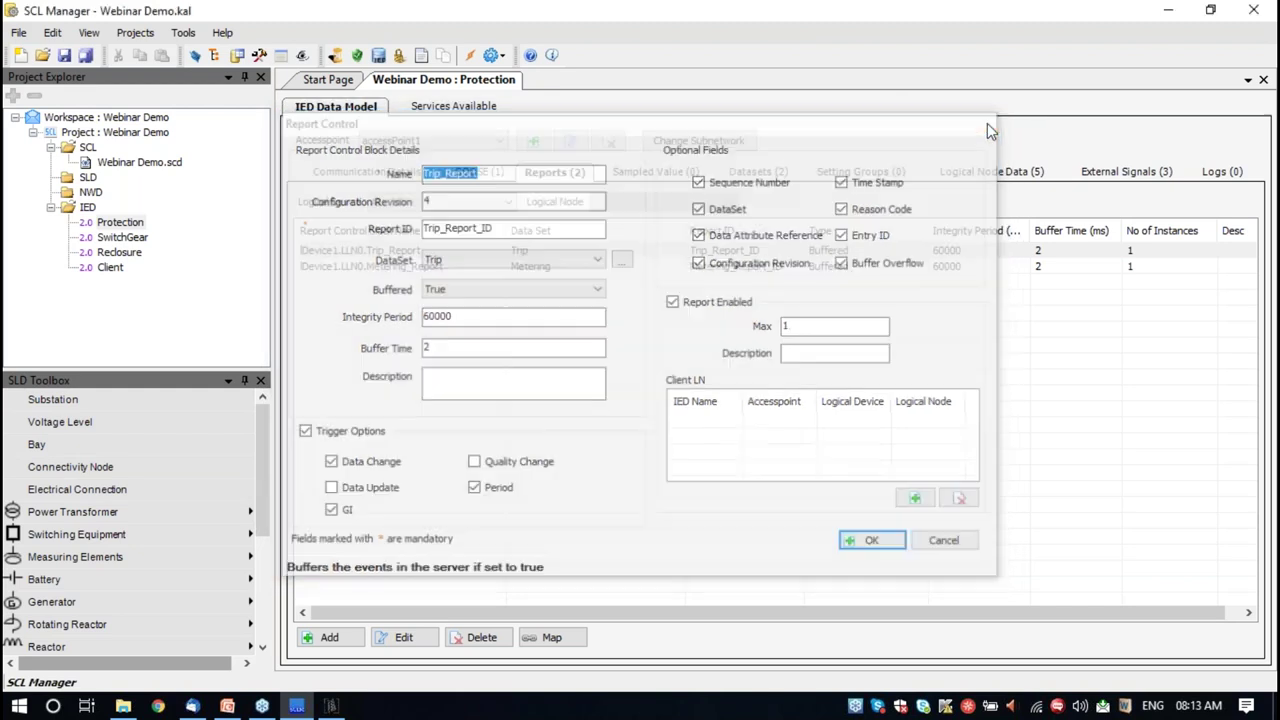
Open the SwitchGear IED and list its logical nodes LLN0, XCBR1 and Sub_GGIO1
{"action": "double_click", "coordinate": [122, 238]}
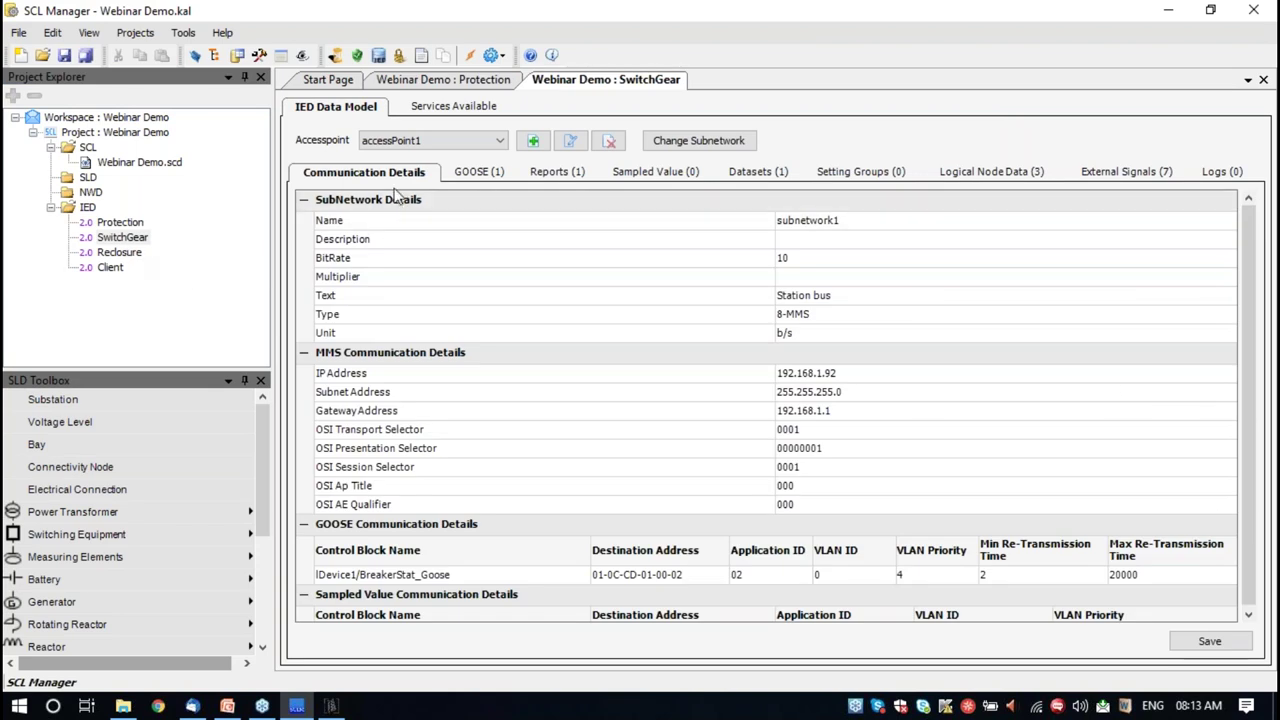
{"action": "left_click", "coordinate": [986, 172]}
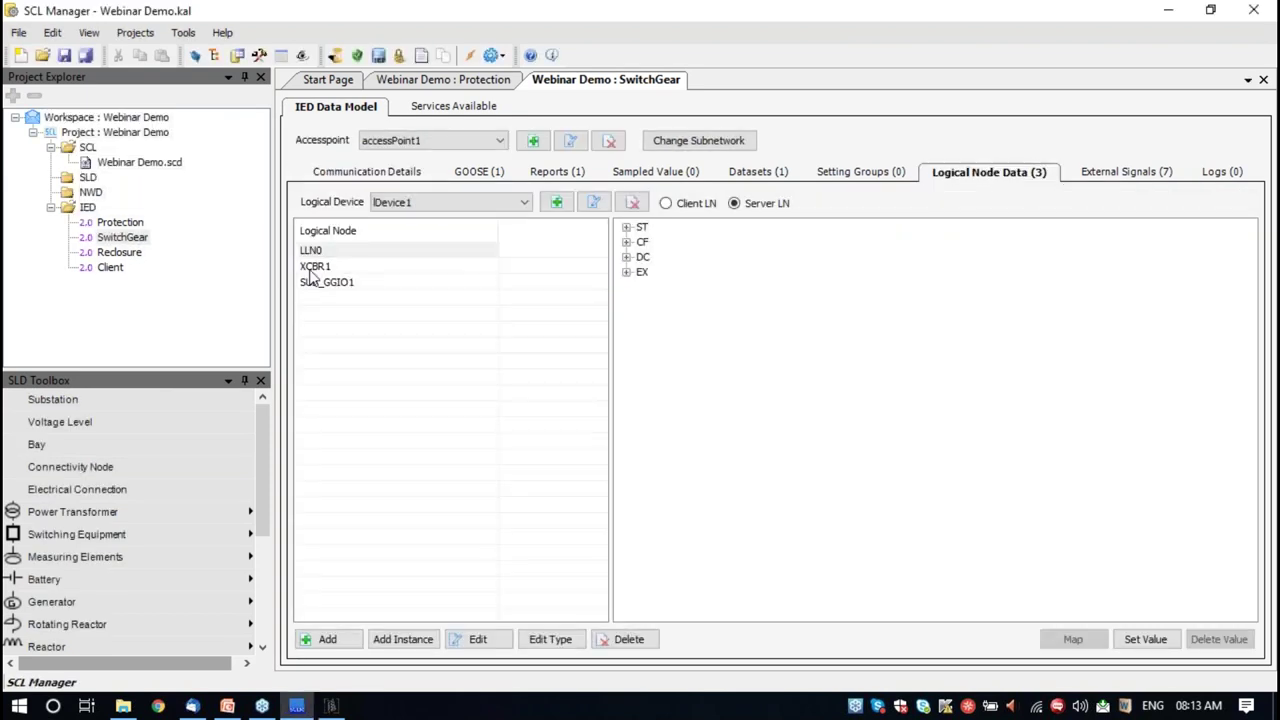
Expand XCBR1's ST, CO and CF data to show the Pos, BlkOpn and BlkCls control models
{"action": "left_click", "coordinate": [315, 266]}
{"action": "left_click", "coordinate": [626, 228]}
{"action": "left_click", "coordinate": [626, 332]}
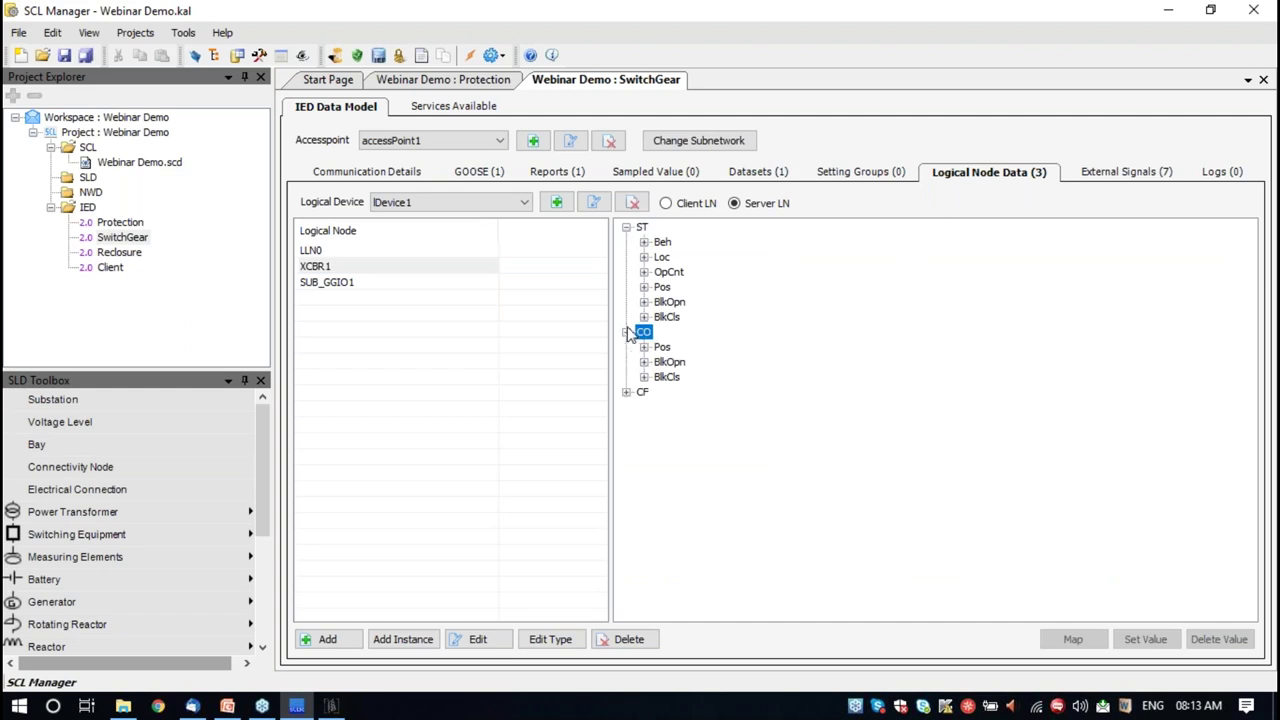
{"action": "left_click", "coordinate": [627, 393]}
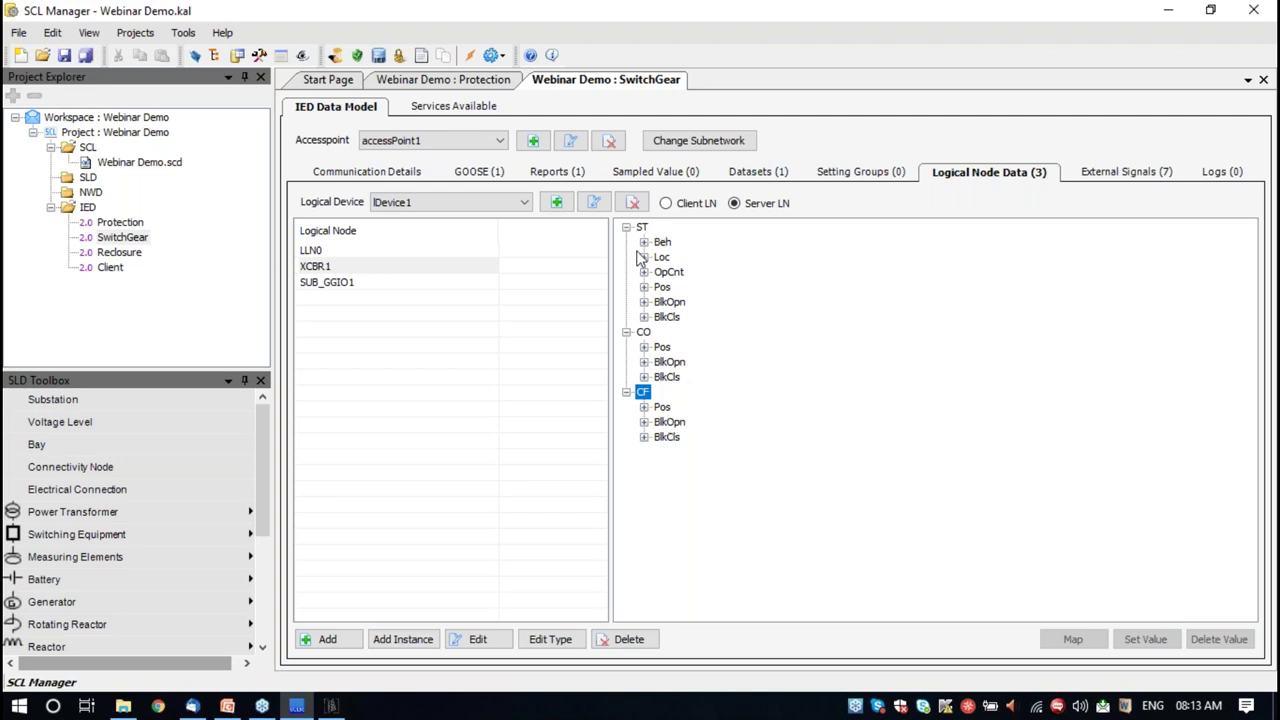
{"action": "left_click", "coordinate": [644, 408]}
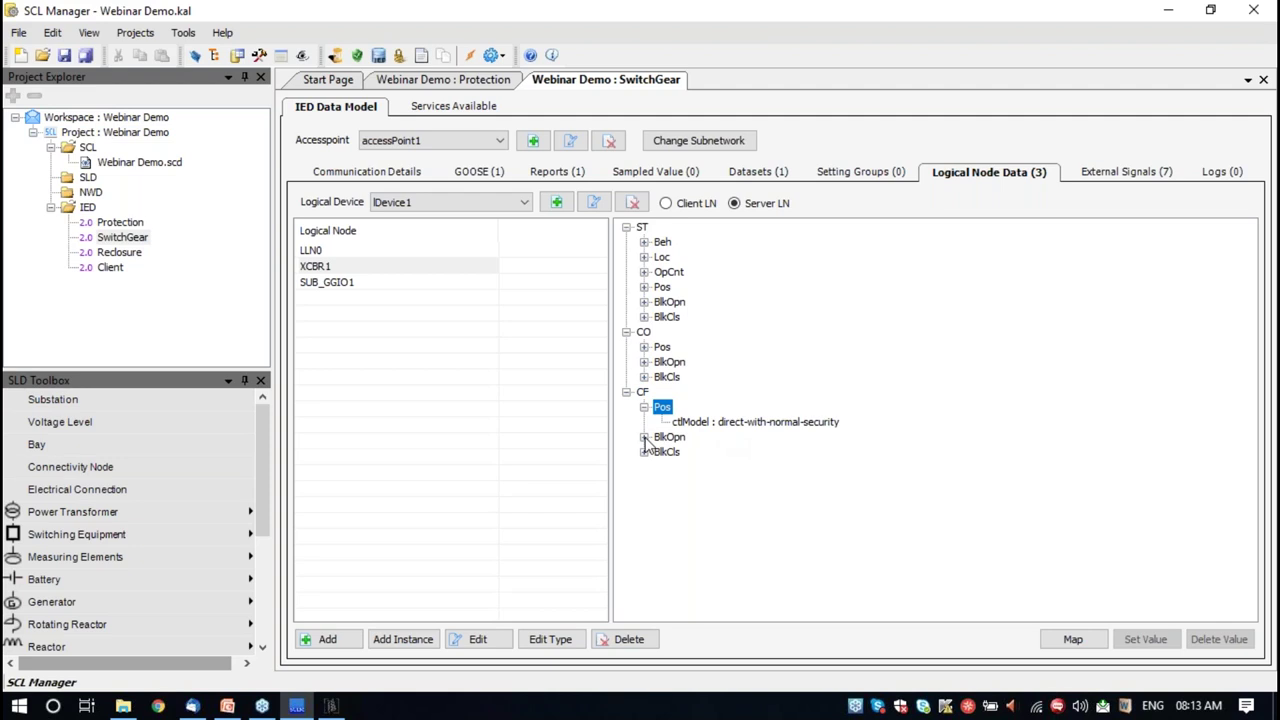
{"action": "left_click", "coordinate": [644, 437]}
{"action": "left_click", "coordinate": [644, 467]}
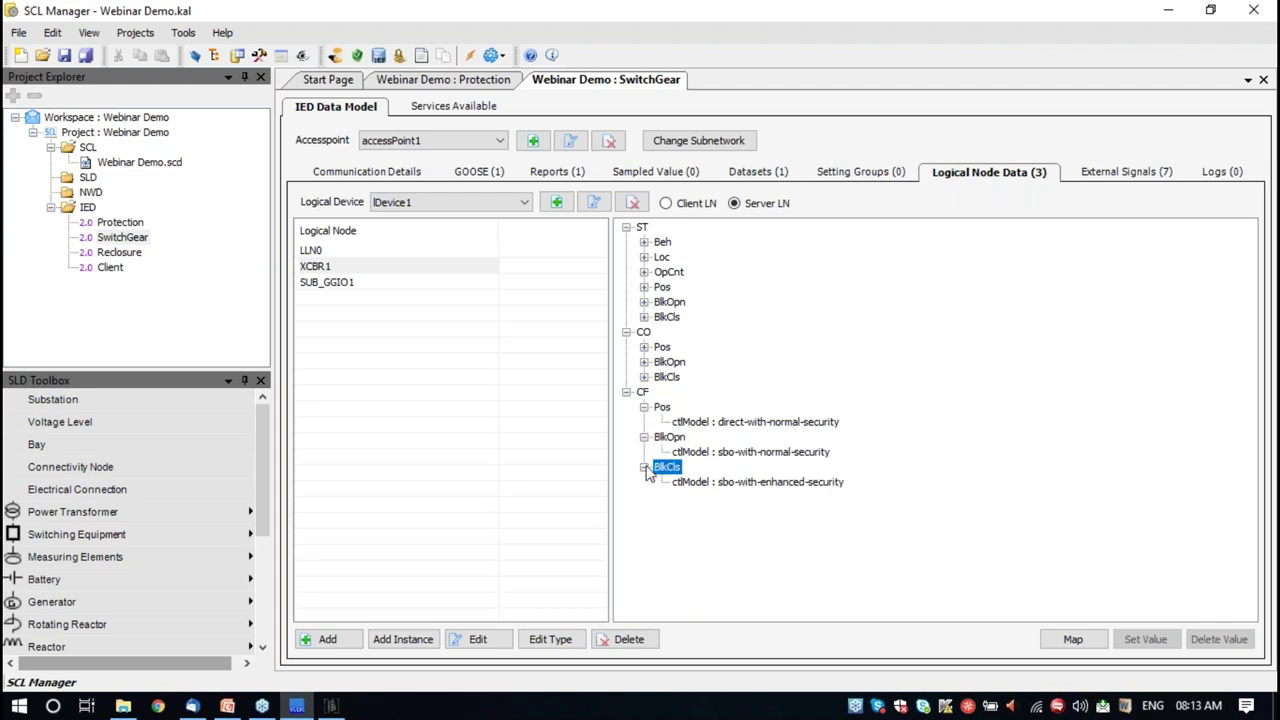
{"action": "left_click", "coordinate": [689, 424]}
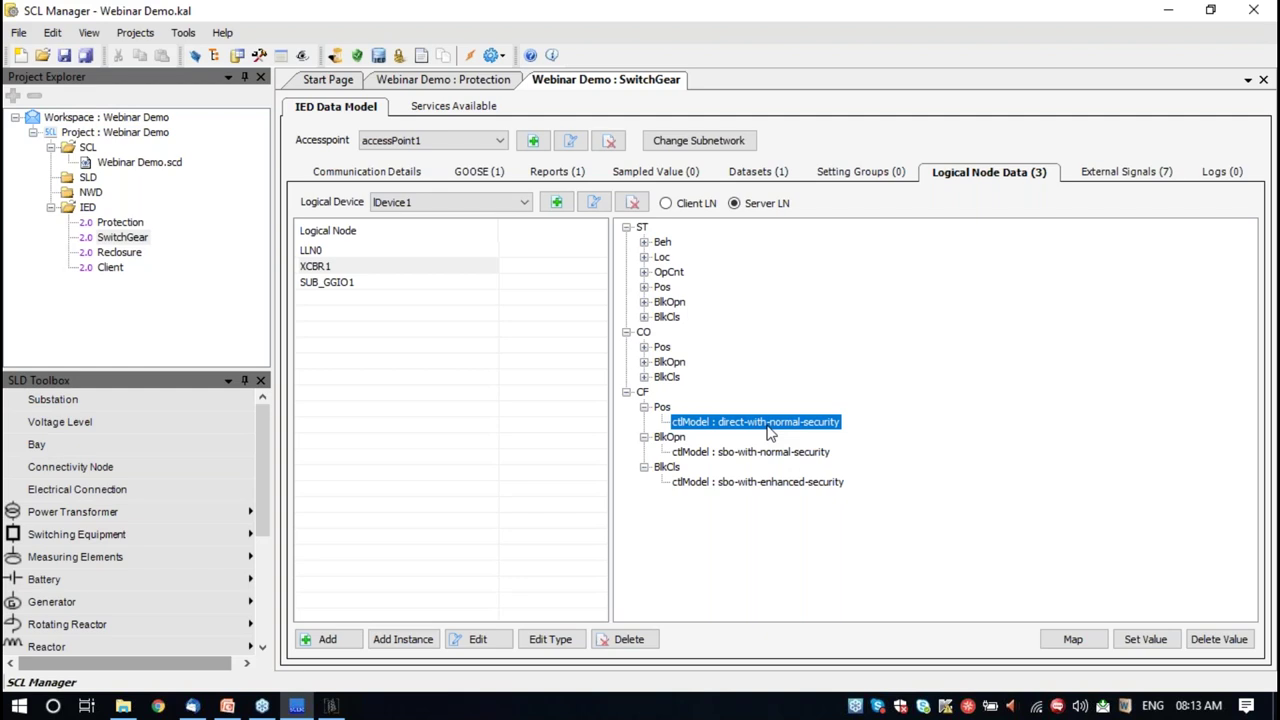
Expand XCBR1's Pos Oper control and Pos/BlkOpn status attributes, then bring up SUB_GGIO1
{"action": "left_click", "coordinate": [660, 347]}
{"action": "left_click", "coordinate": [645, 347]}
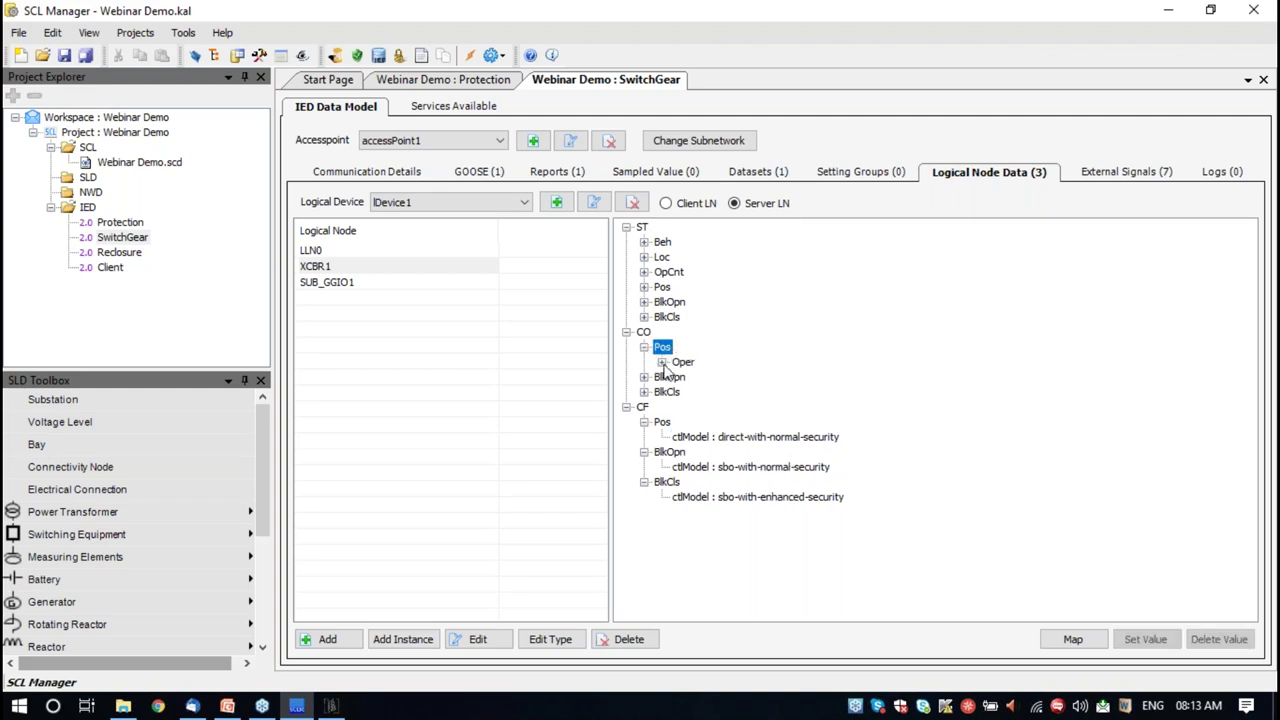
{"action": "double_click", "coordinate": [683, 362]}
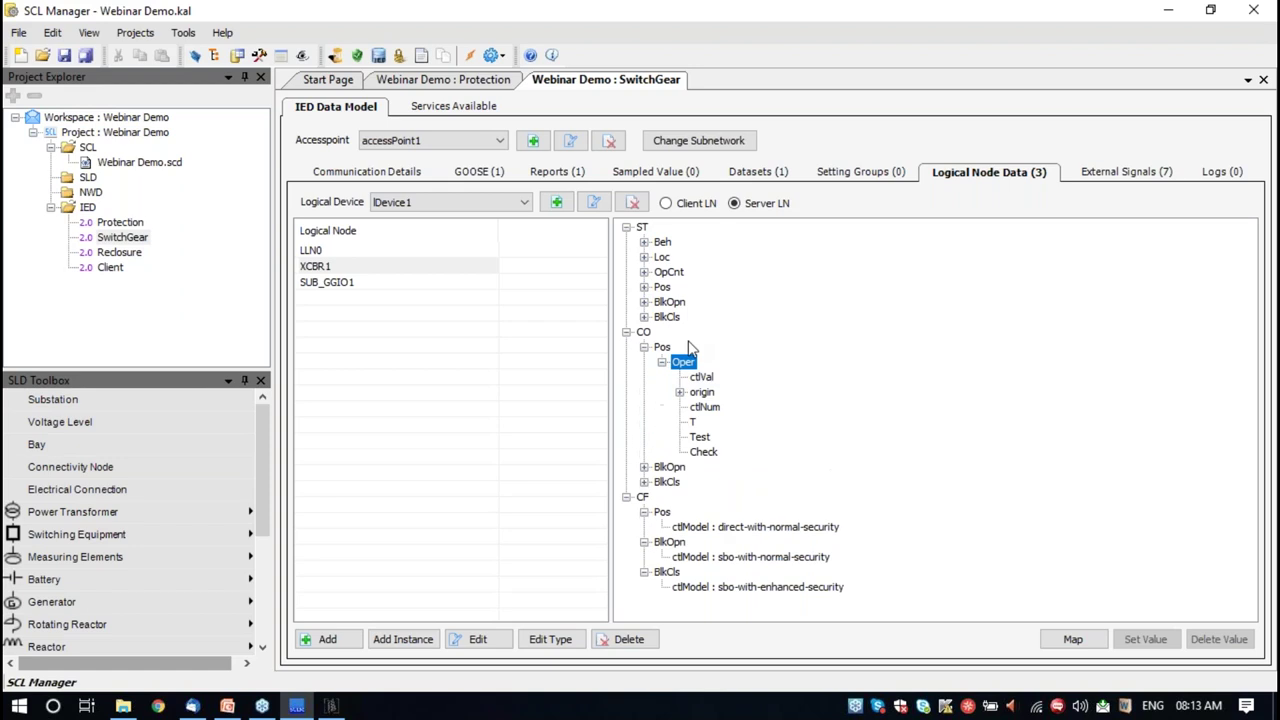
{"action": "left_click", "coordinate": [644, 288]}
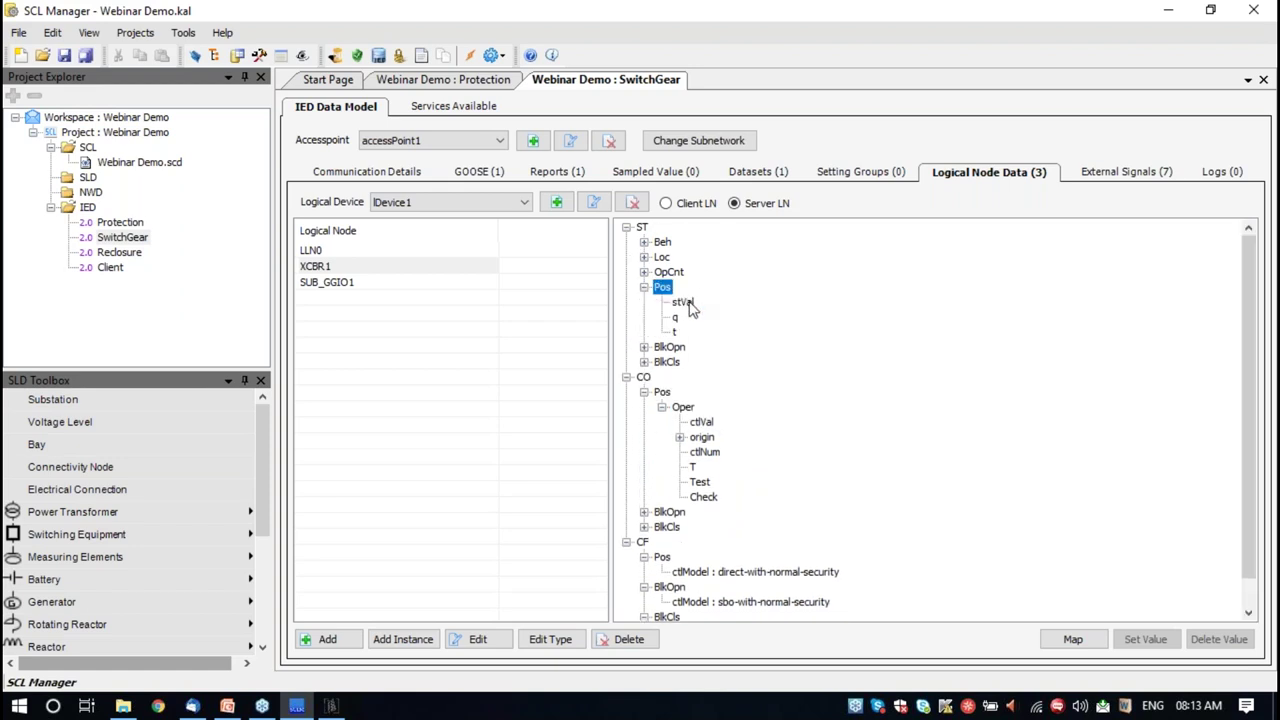
{"action": "left_click", "coordinate": [644, 347]}
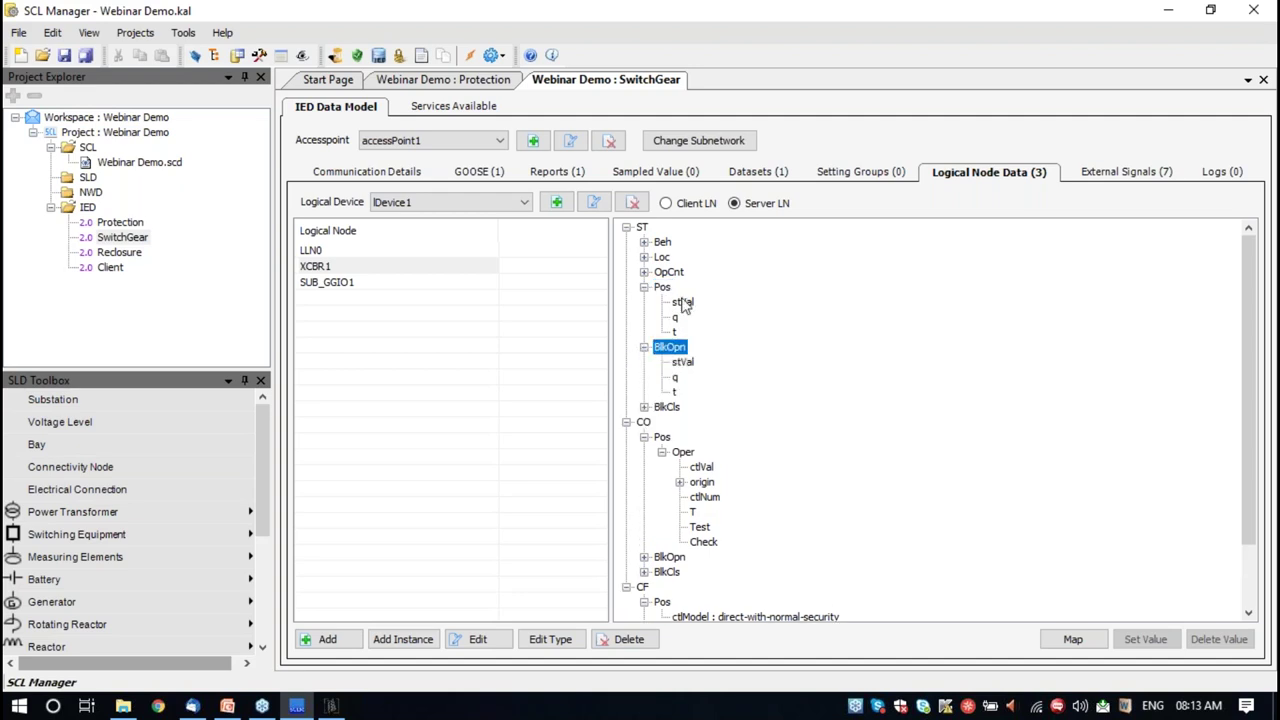
{"action": "left_click", "coordinate": [337, 285]}
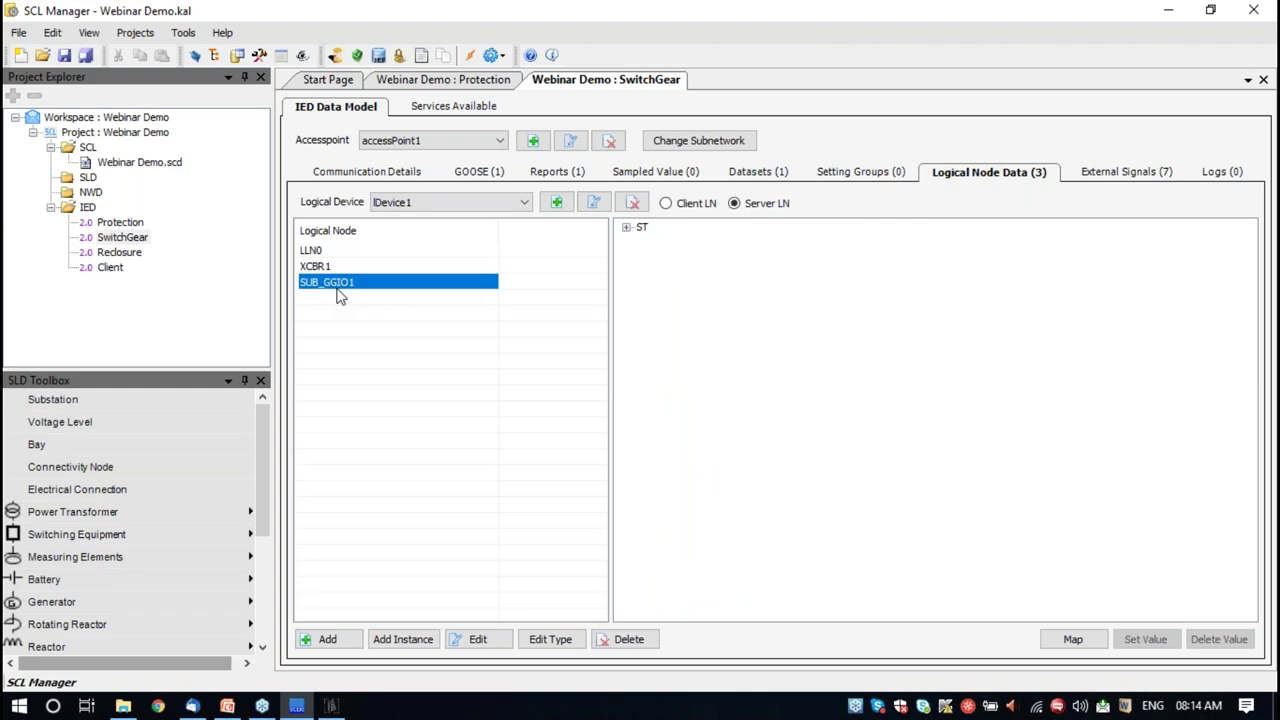
Expand SUB_GGIO1's ST status data to show the Ind1 and Ind2 attributes
{"action": "left_click", "coordinate": [627, 229]}
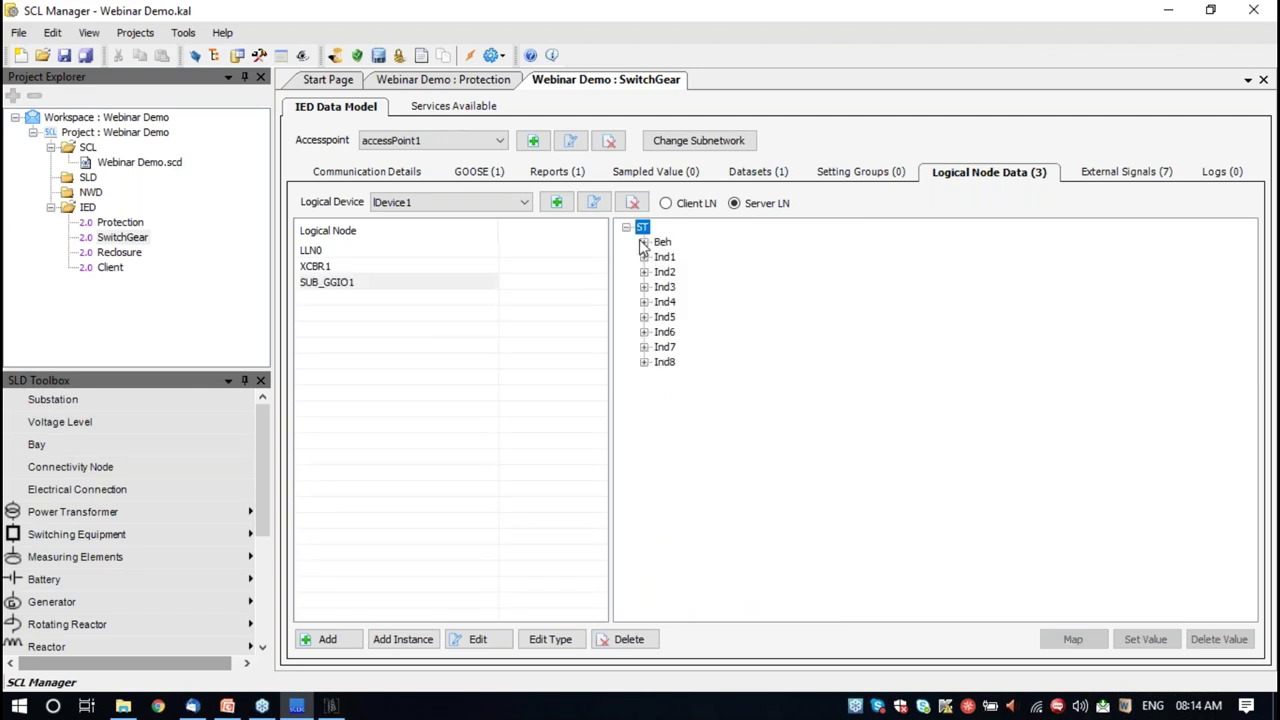
{"action": "left_click", "coordinate": [645, 257]}
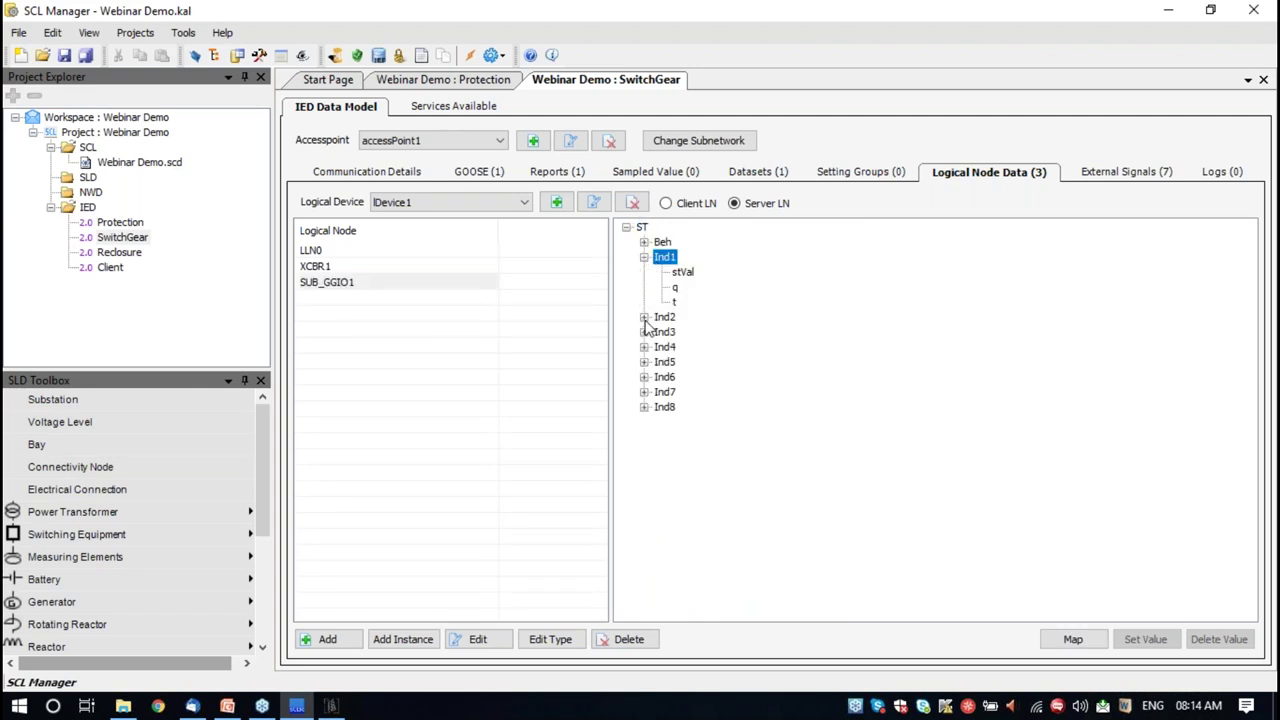
{"action": "left_click", "coordinate": [644, 317]}
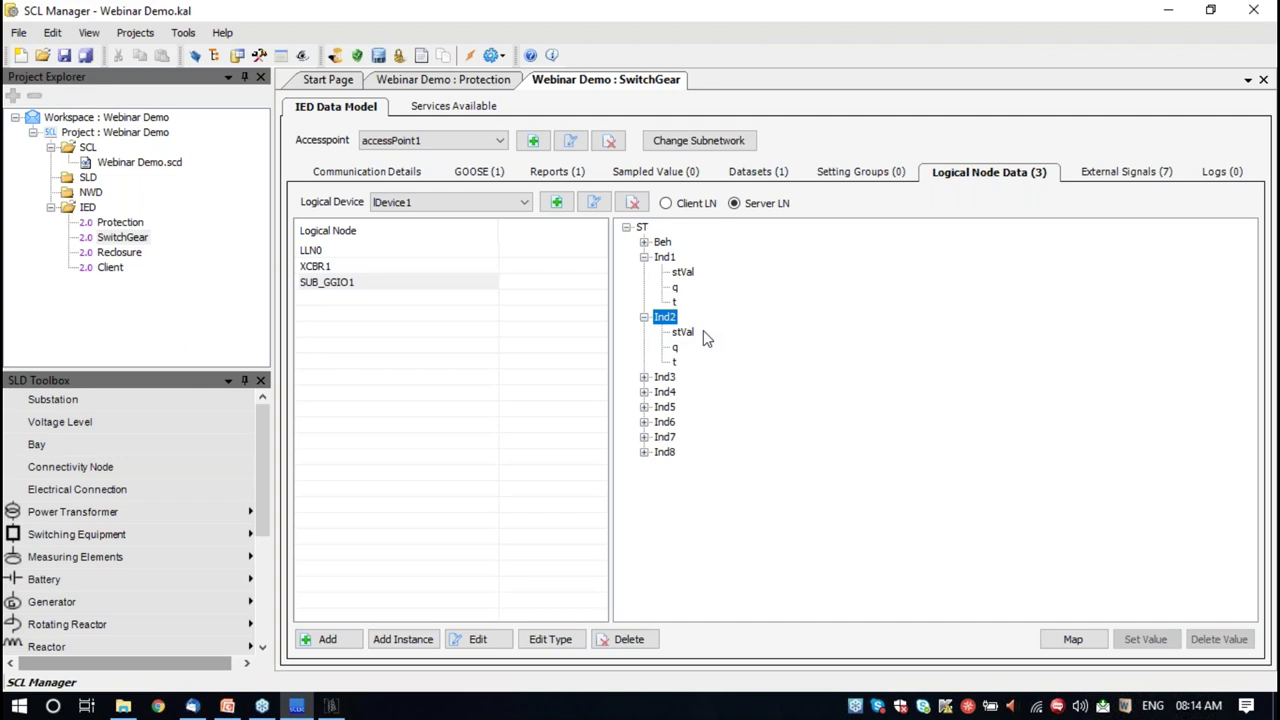
Review the BreakerStat dataset's XCBR1 Pos, BlkOpn and BlkCls members on the Datasets page
{"action": "left_click", "coordinate": [760, 172]}
{"action": "left_click", "coordinate": [386, 251]}
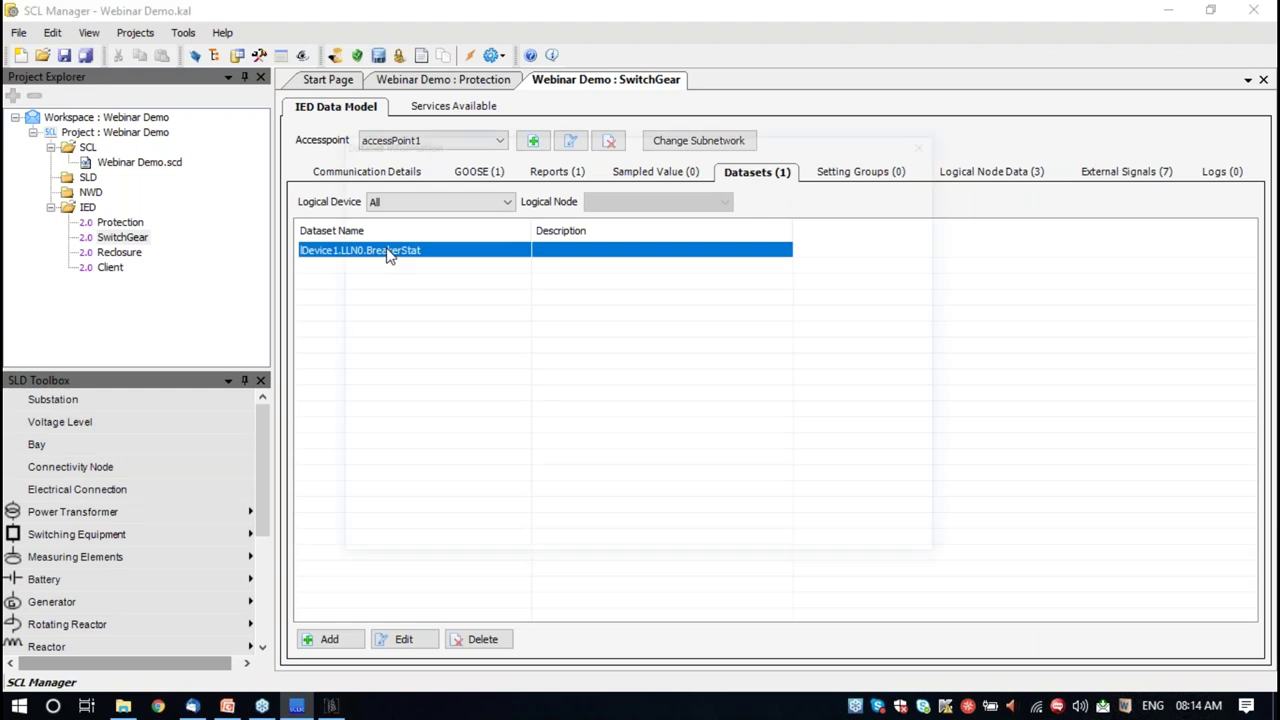
{"action": "double_click", "coordinate": [386, 251]}
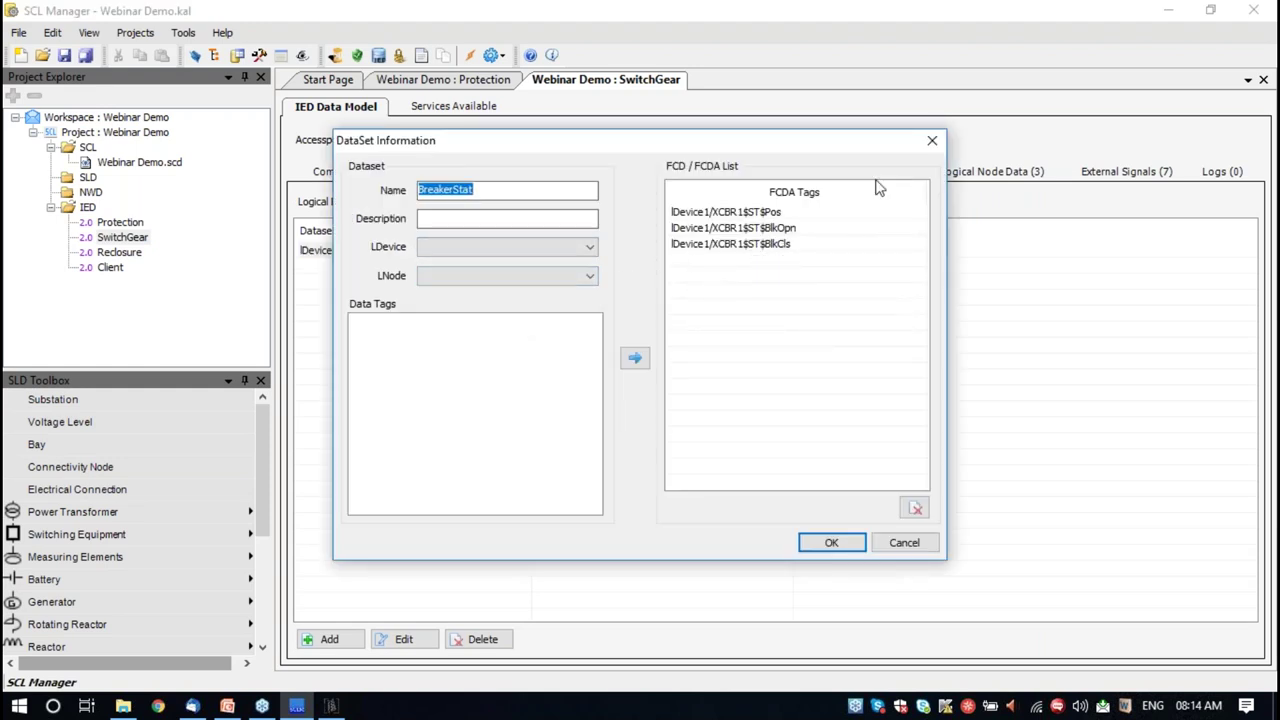
{"action": "left_click", "coordinate": [932, 142]}
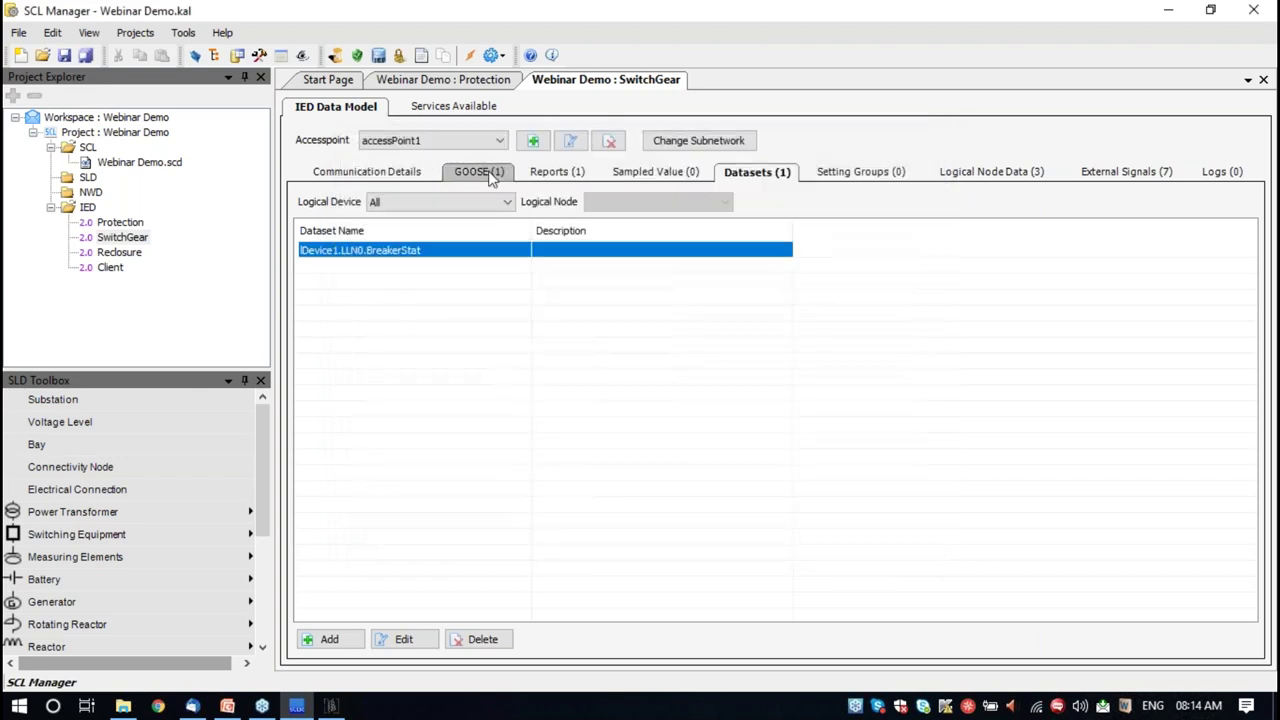
Widen the GOOSE control block name column and open BreakerStat_Goose's settings
{"action": "left_click", "coordinate": [478, 171]}
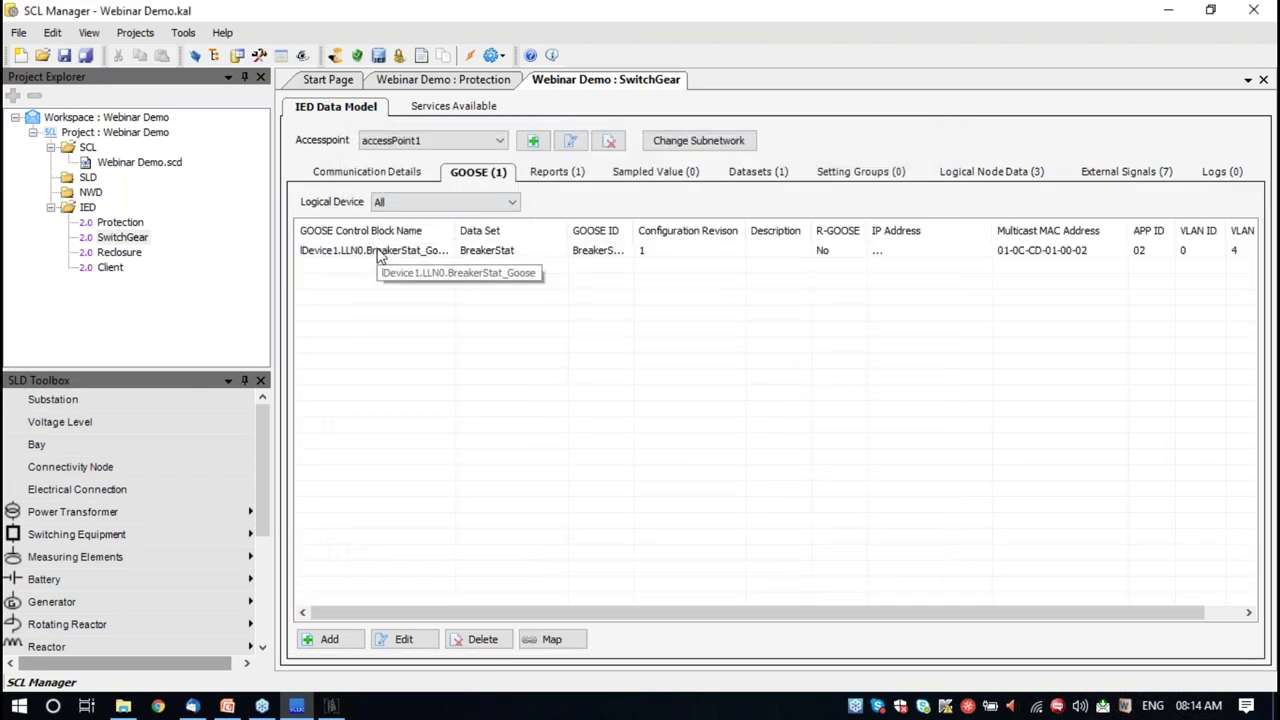
{"action": "left_click_drag", "start_coordinate": [455, 231], "coordinate": [512, 231]}
{"action": "left_click", "coordinate": [409, 256]}
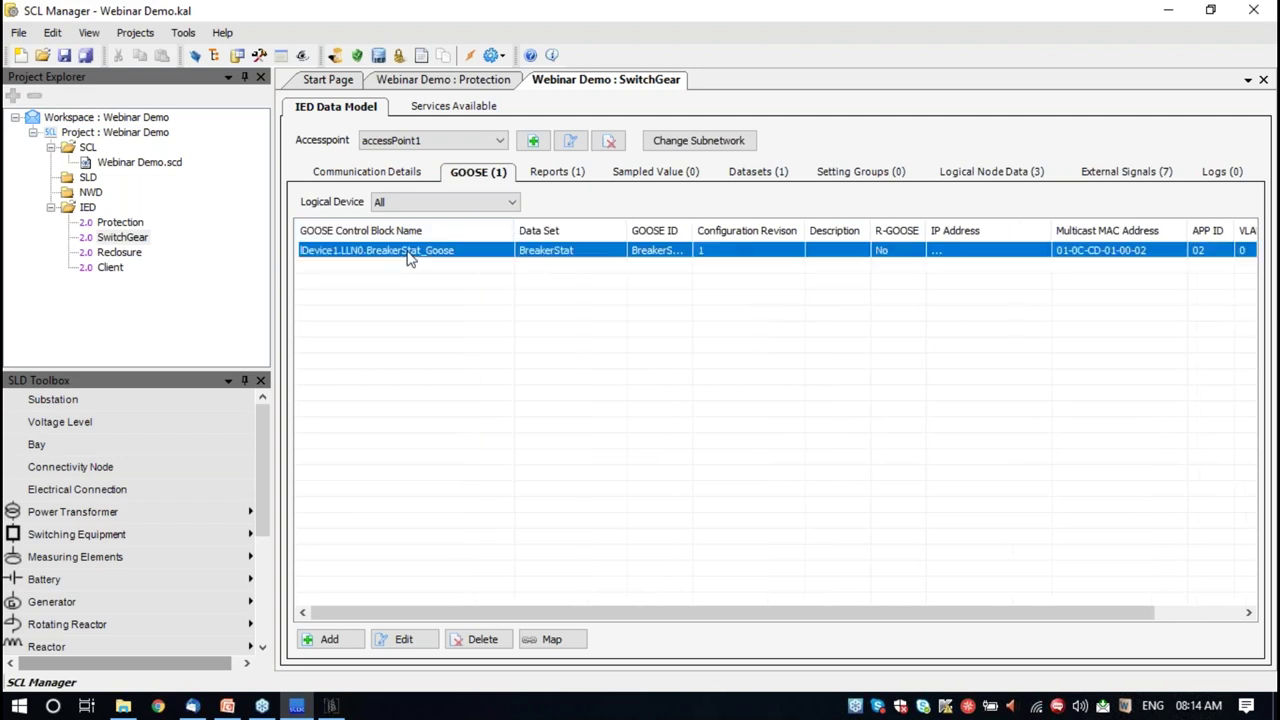
{"action": "double_click", "coordinate": [409, 253]}
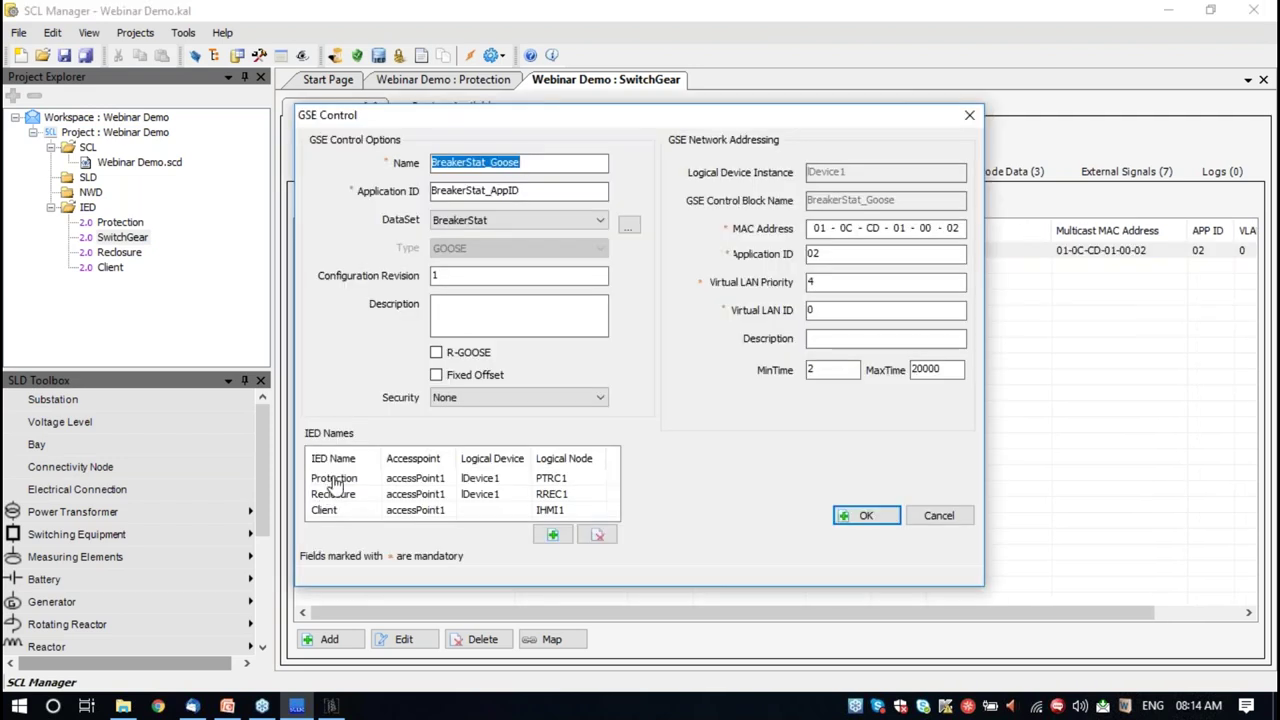
Review its Protection, Reclosure and Client subscribers and the MAC address range, then close
{"action": "left_click", "coordinate": [335, 480]}
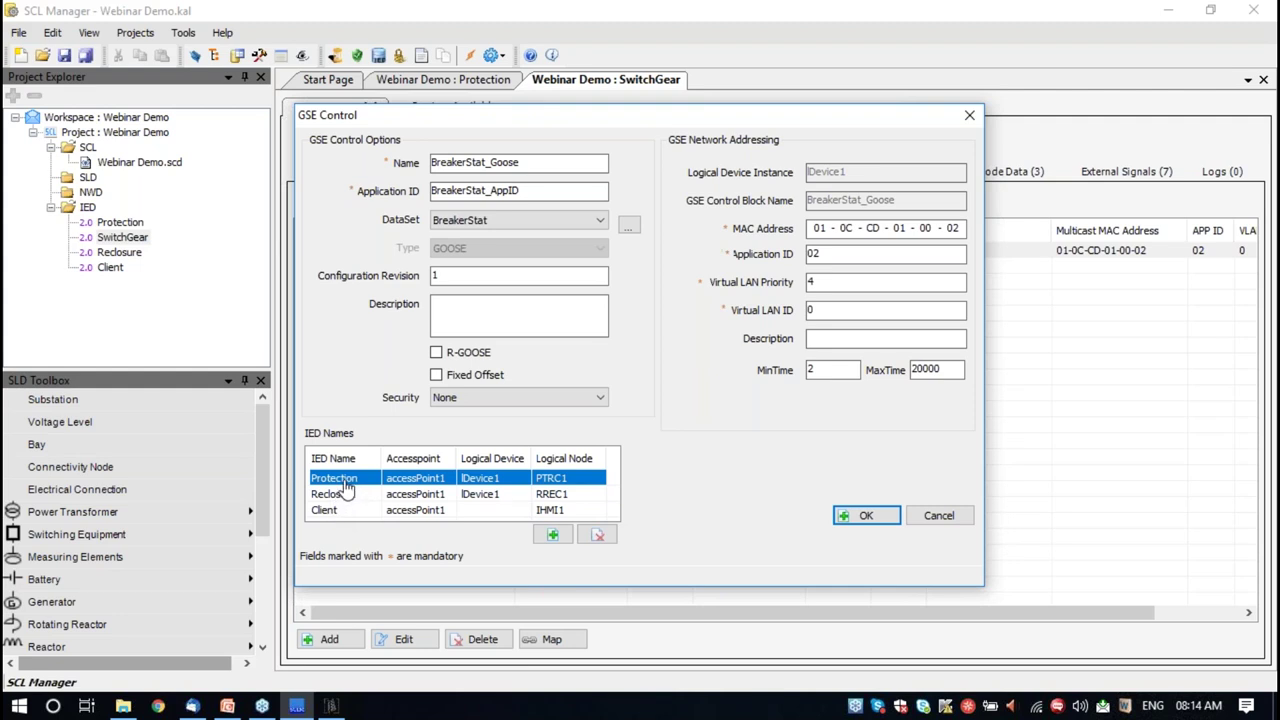
{"action": "left_click", "coordinate": [341, 500]}
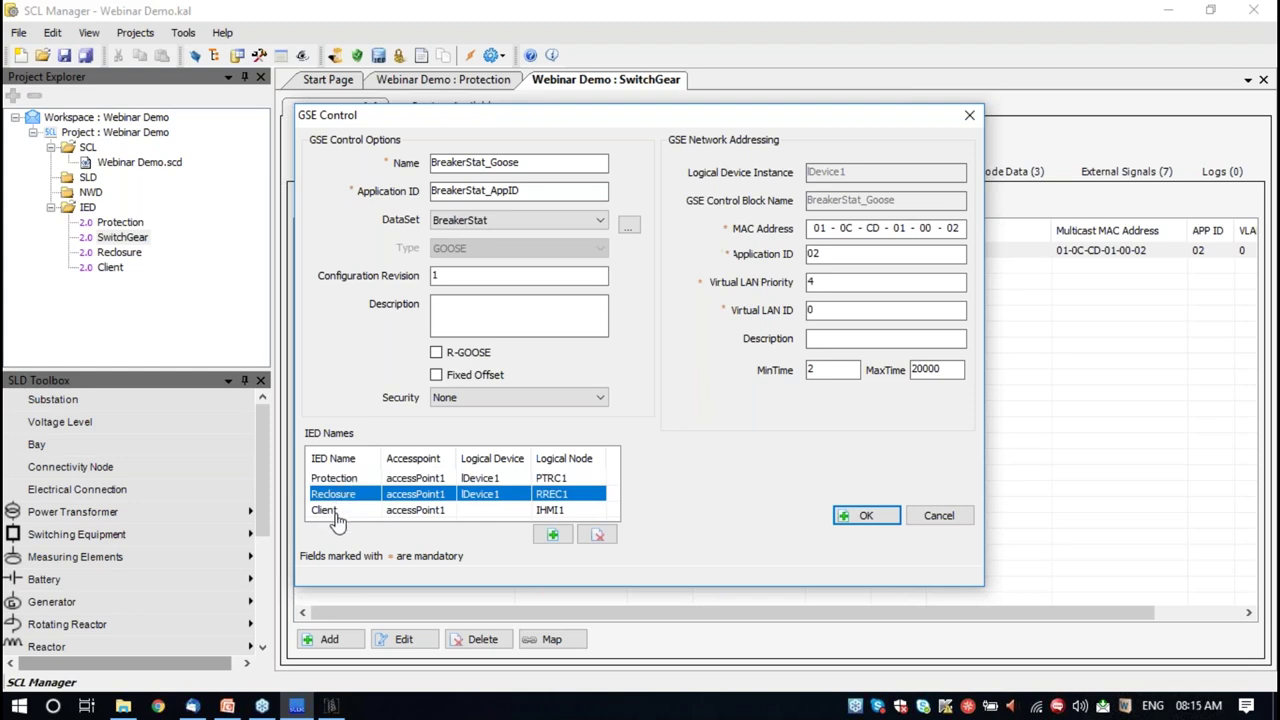
{"action": "left_click", "coordinate": [337, 512]}
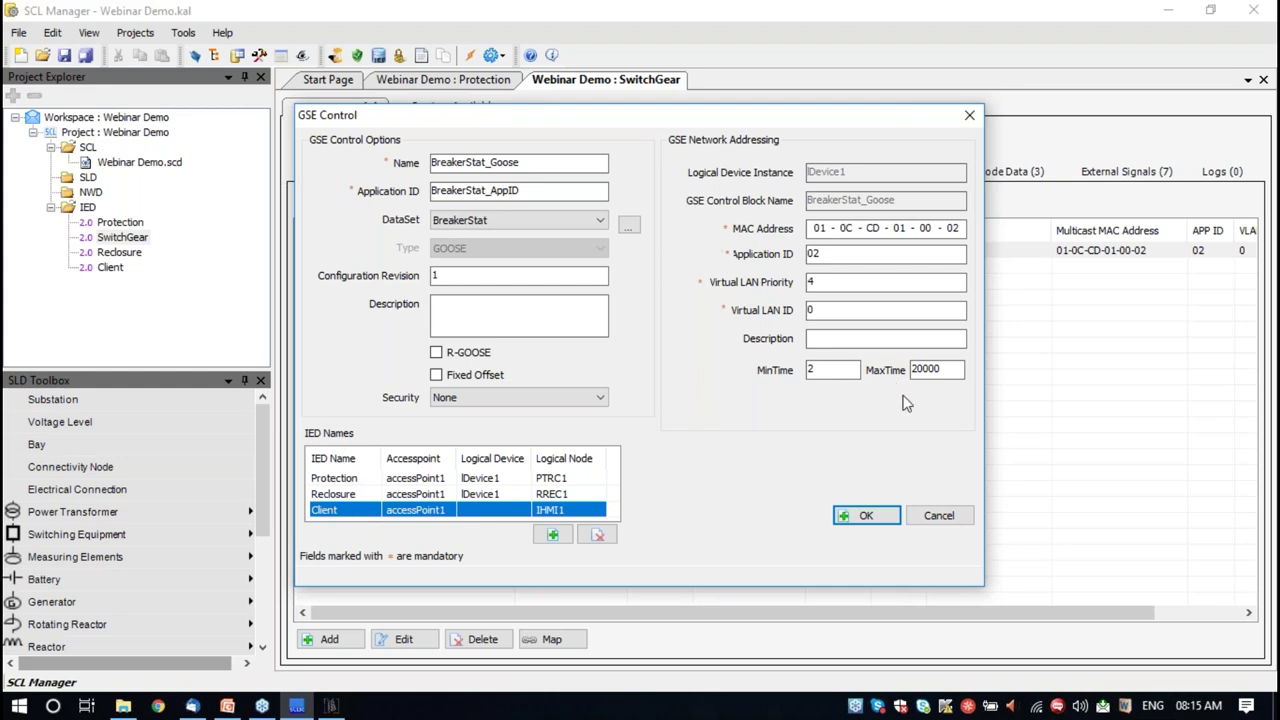
{"action": "left_click", "coordinate": [812, 233]}
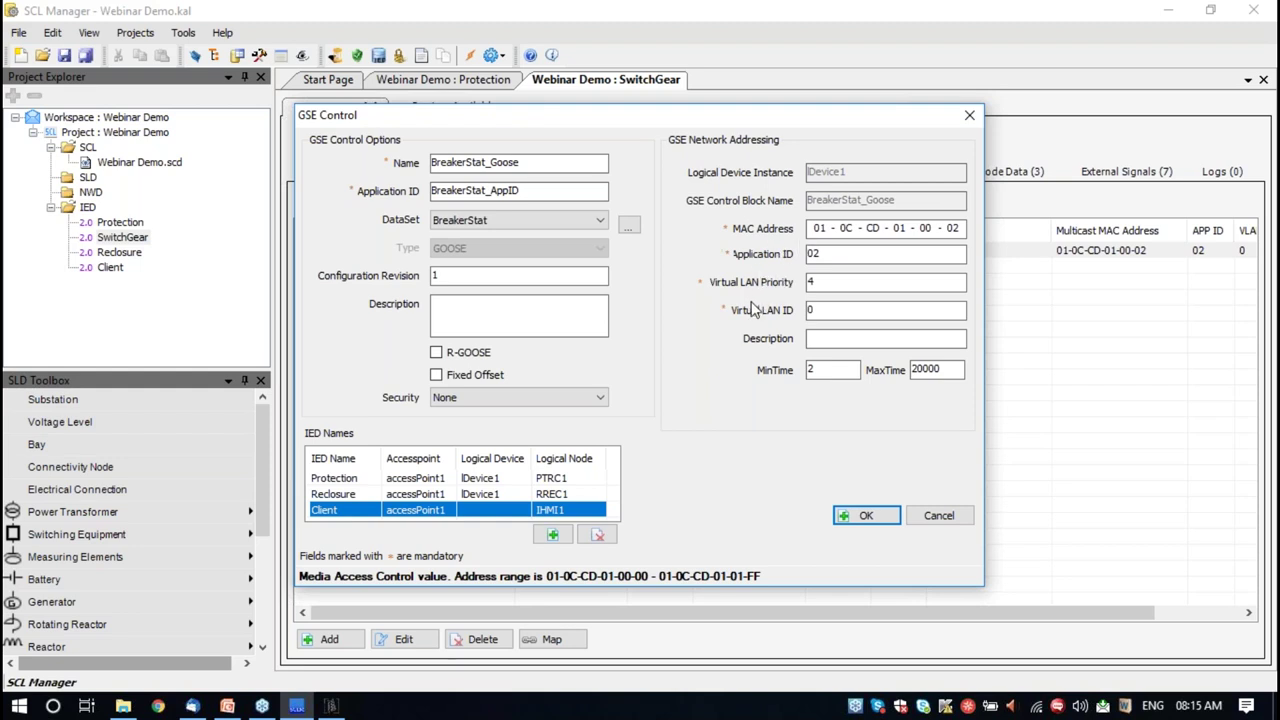
{"action": "left_click", "coordinate": [969, 118]}
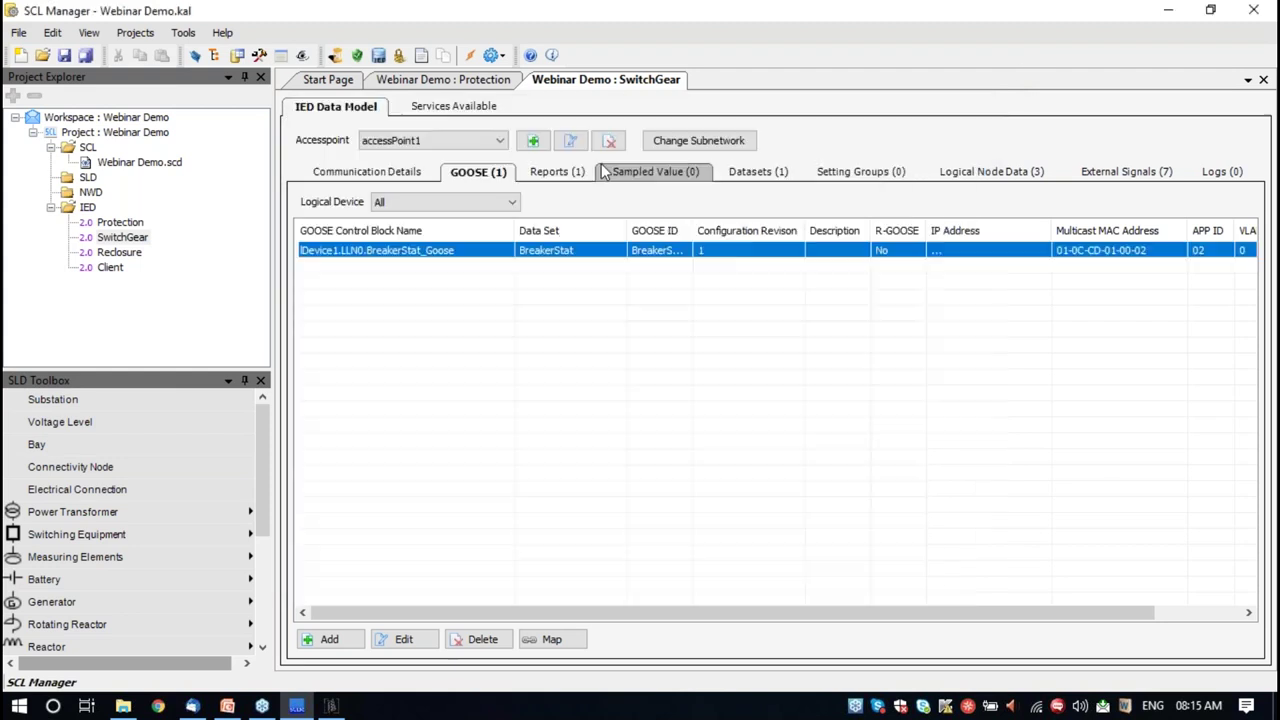
{"action": "left_click", "coordinate": [566, 171]}
Check the BreakerStat_Report control block's settings and close them
{"action": "left_click", "coordinate": [428, 258]}
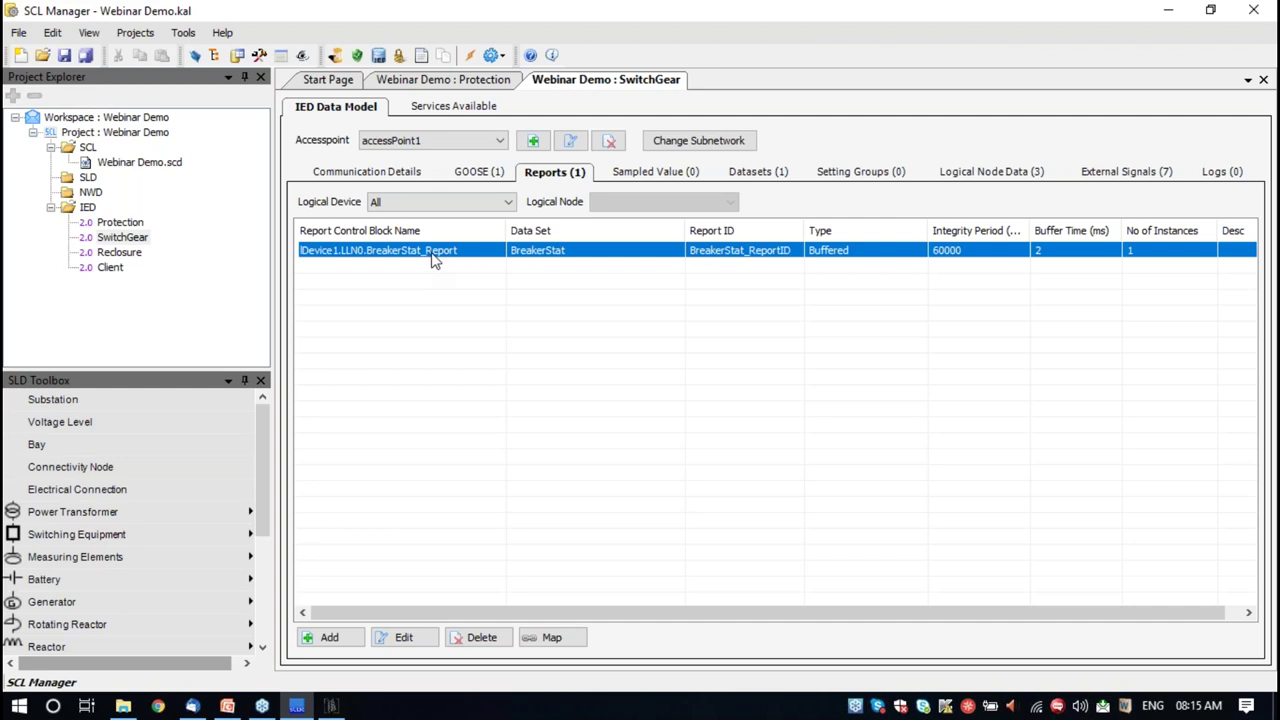
{"action": "double_click", "coordinate": [432, 258]}
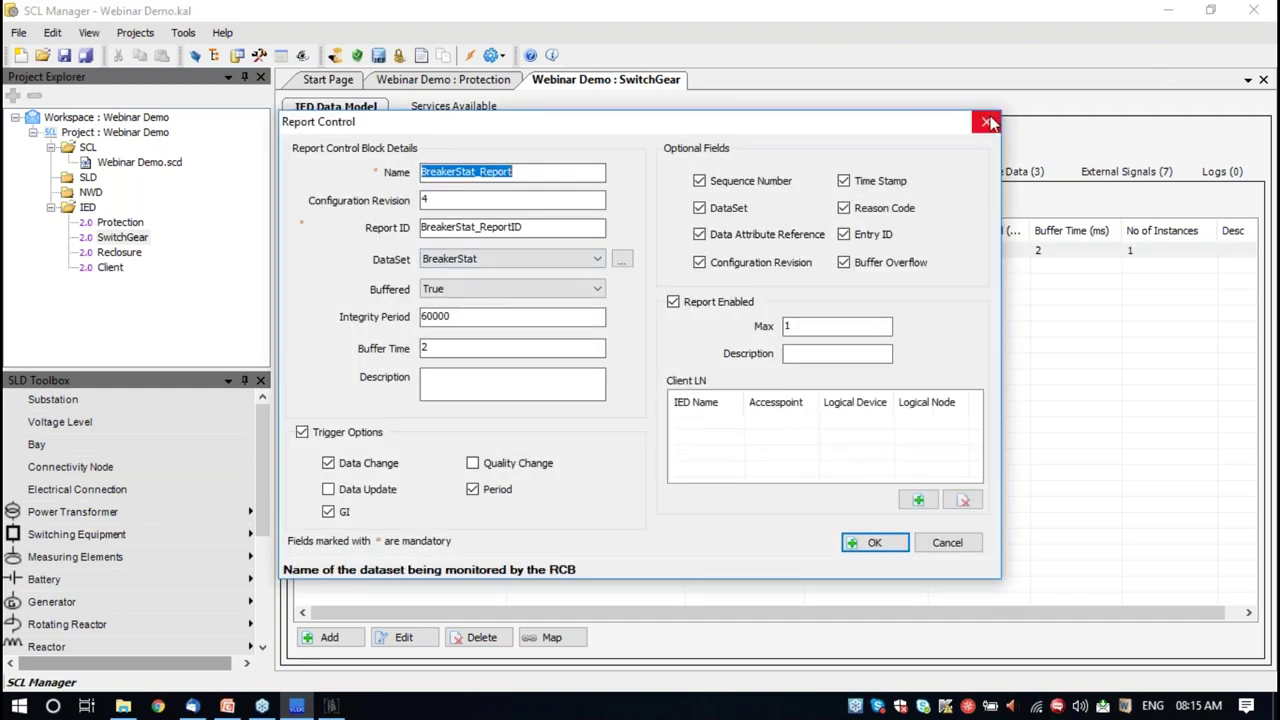
{"action": "left_click", "coordinate": [986, 121]}
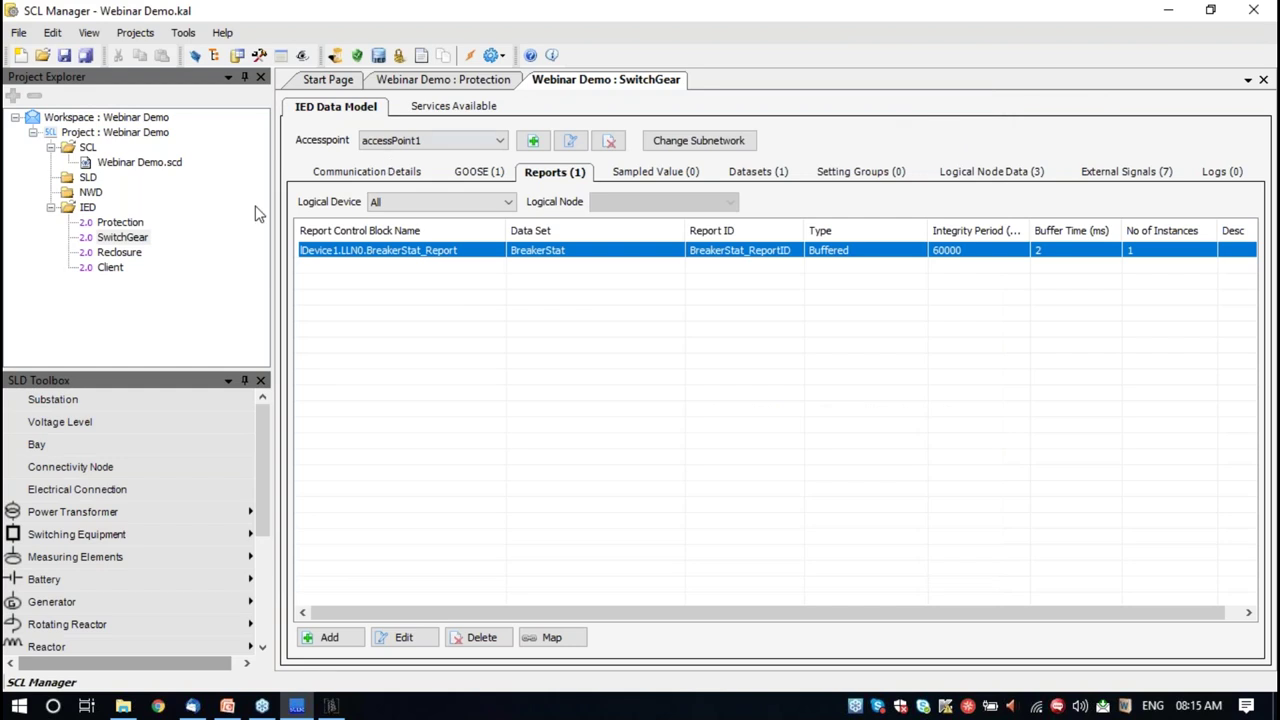
Open the Reclosure IED's data model on its Logical Node Data page
{"action": "left_click", "coordinate": [128, 254]}
{"action": "double_click", "coordinate": [128, 254]}
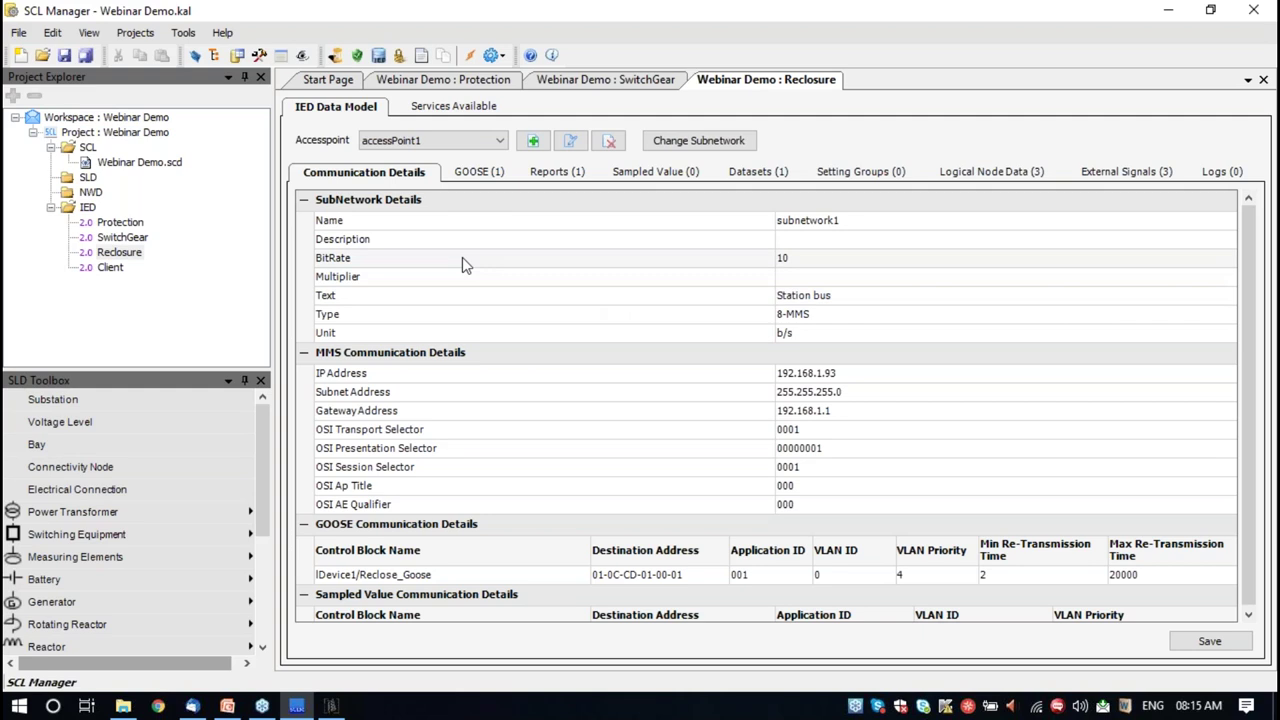
{"action": "left_click", "coordinate": [988, 174]}
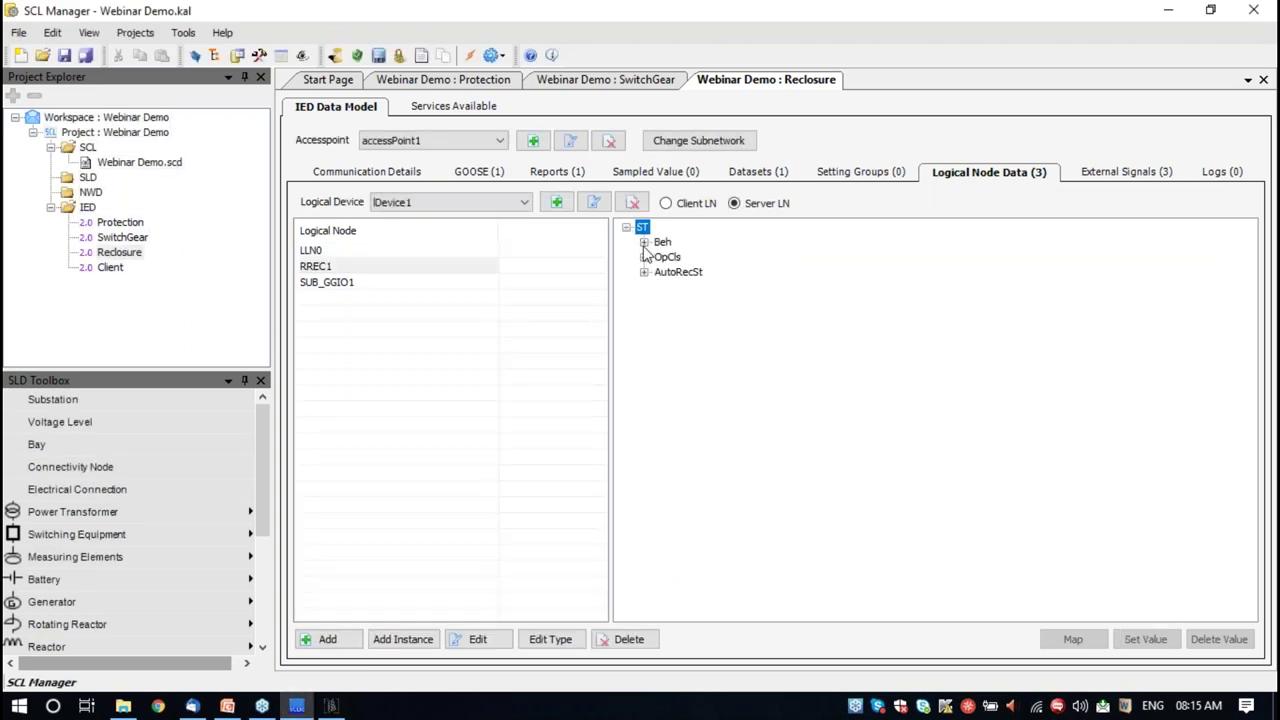
Expand RREC1's OpCls, then SUB_GGIO1's ST DPCSO1 to reveal stVal, q and t
{"action": "double_click", "coordinate": [662, 258]}
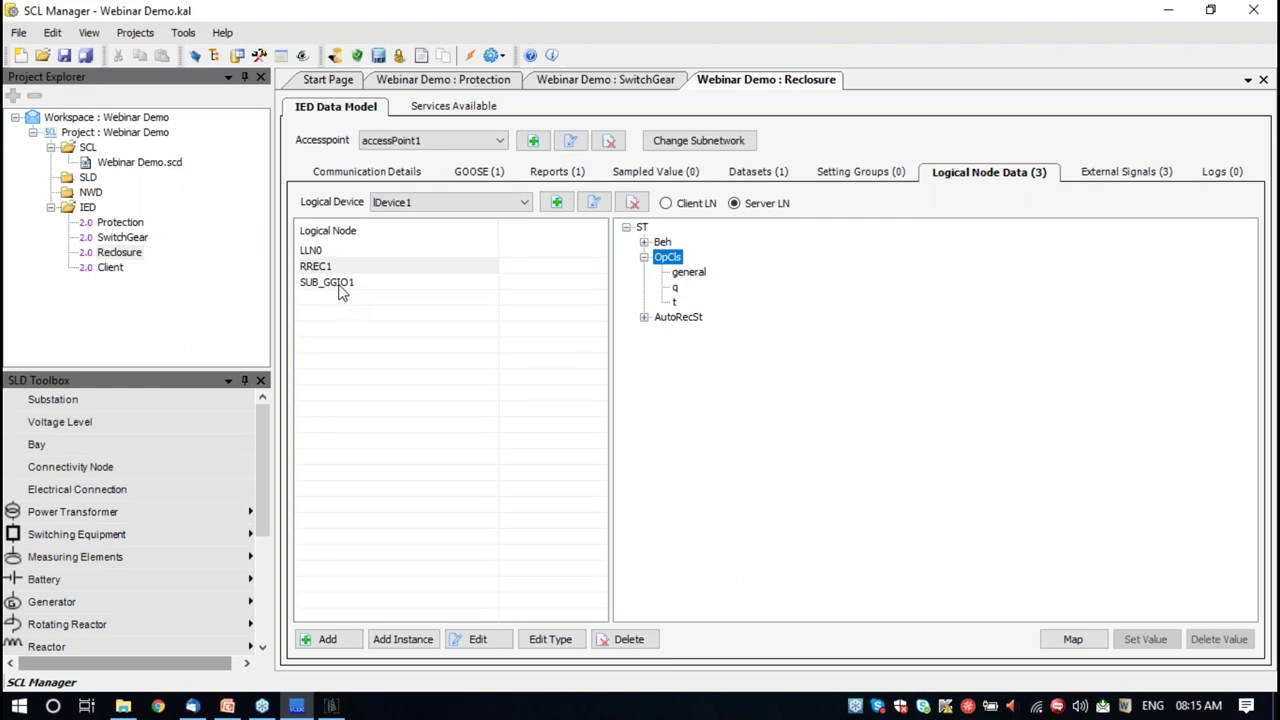
{"action": "left_click", "coordinate": [380, 282]}
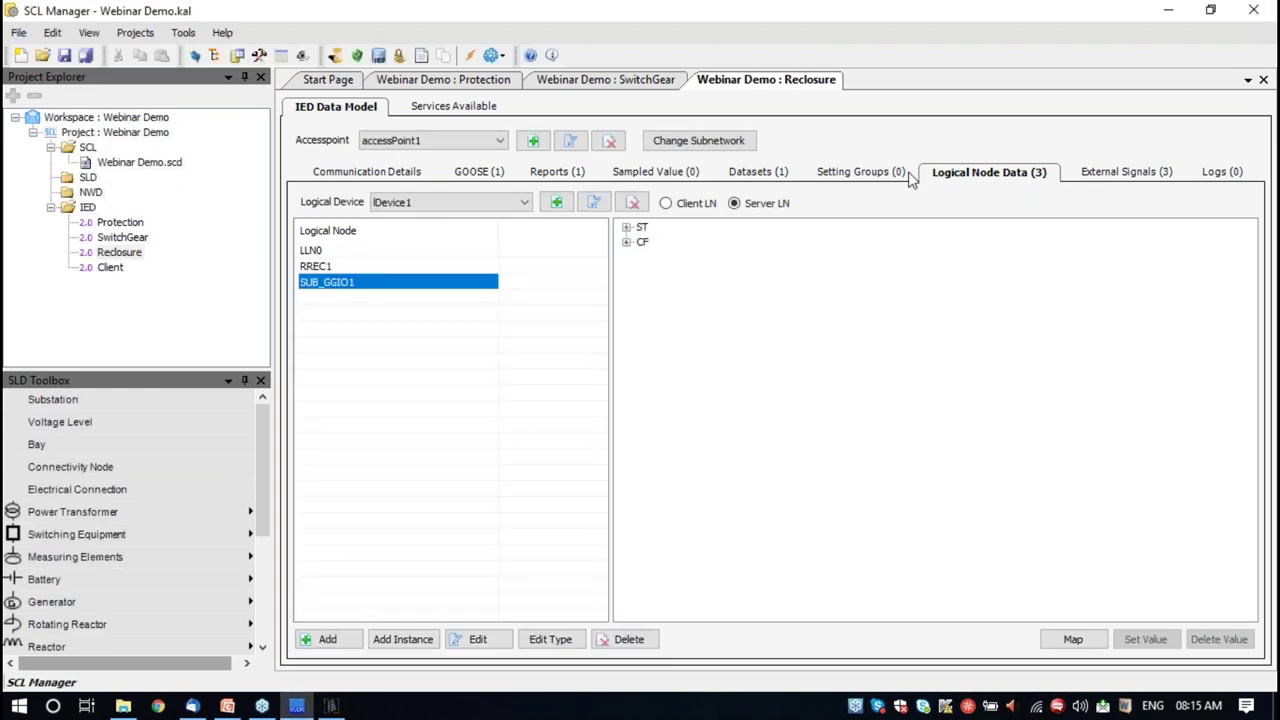
{"action": "double_click", "coordinate": [636, 228]}
{"action": "double_click", "coordinate": [666, 257]}
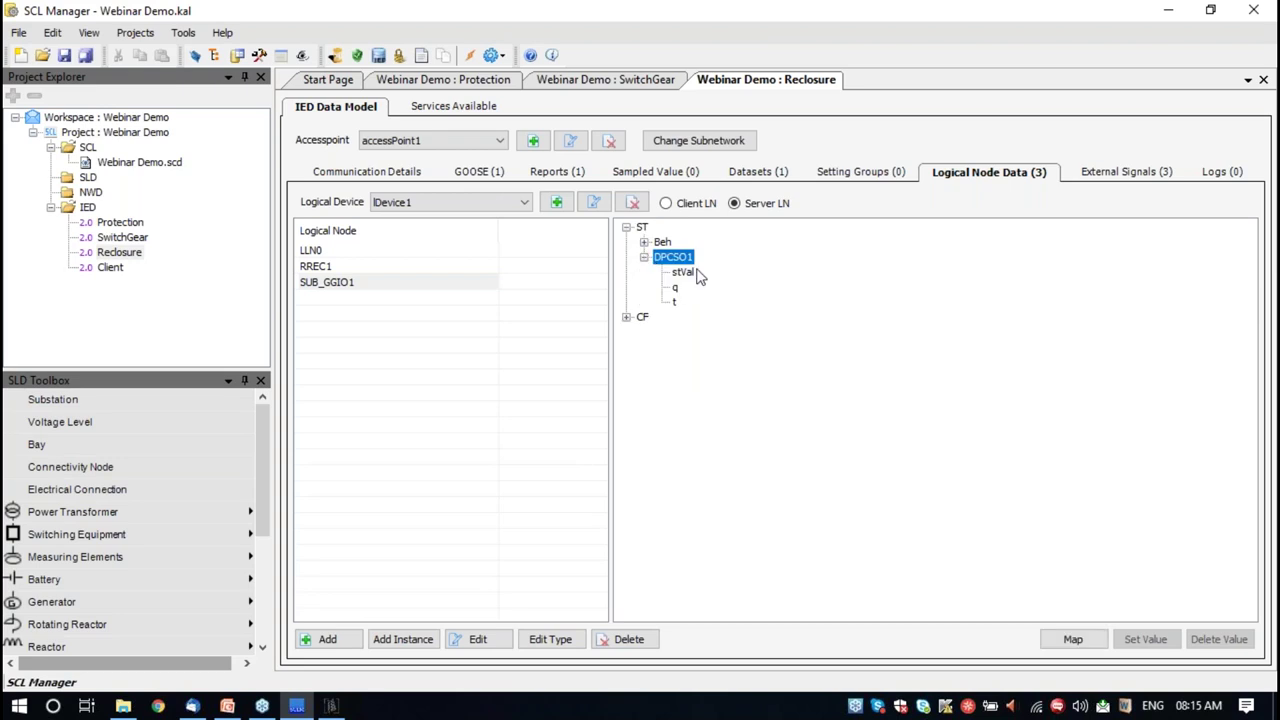
Inspect the IDevice1.LLN0.Reclose dataset details, holding RREC1 OpCls and AutoRecSt, then close them
{"action": "left_click", "coordinate": [757, 172]}
{"action": "double_click", "coordinate": [395, 252]}
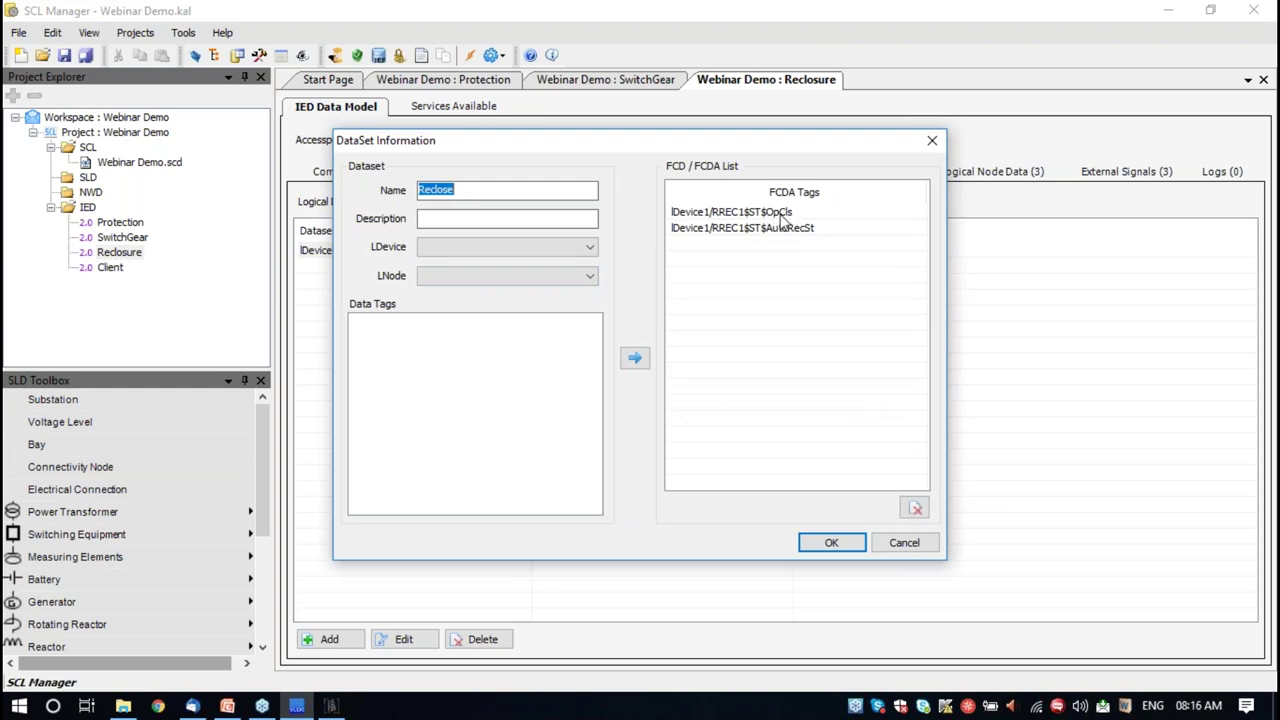
{"action": "left_click", "coordinate": [935, 148]}
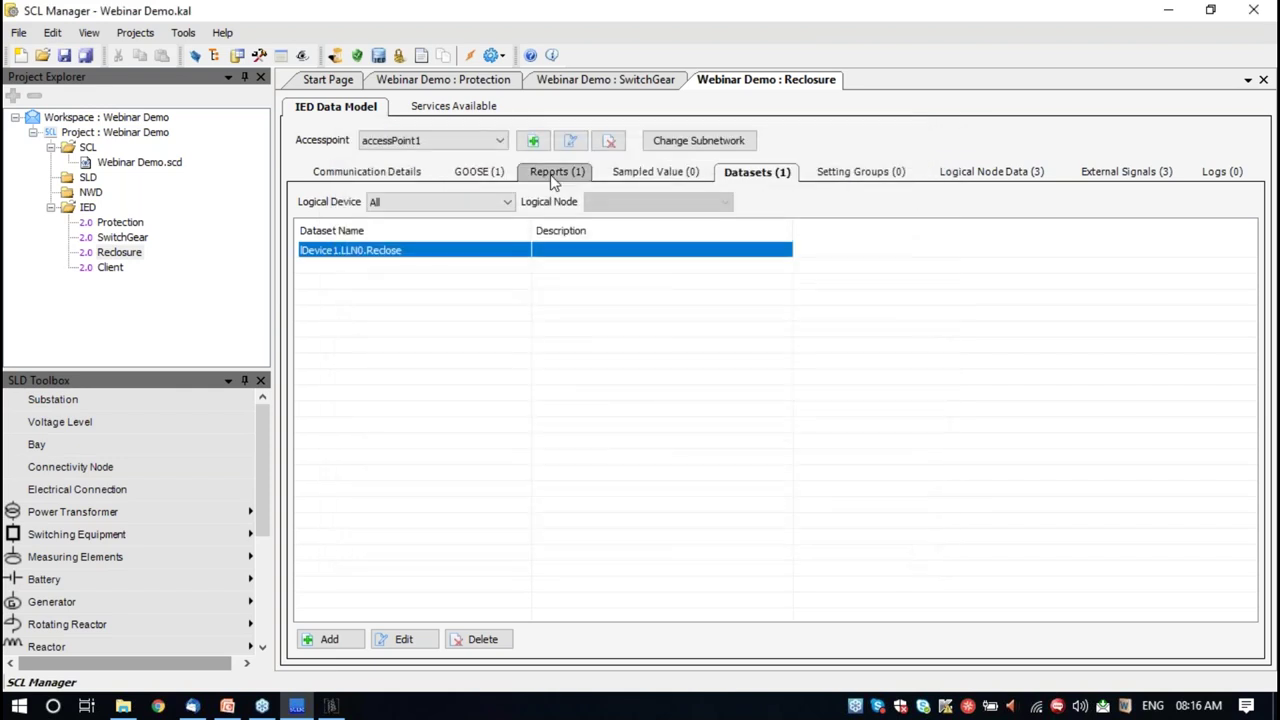
Check the Reclose_Goose control block's subscriber IED names, SwitchGear and Client
{"action": "left_click", "coordinate": [500, 174]}
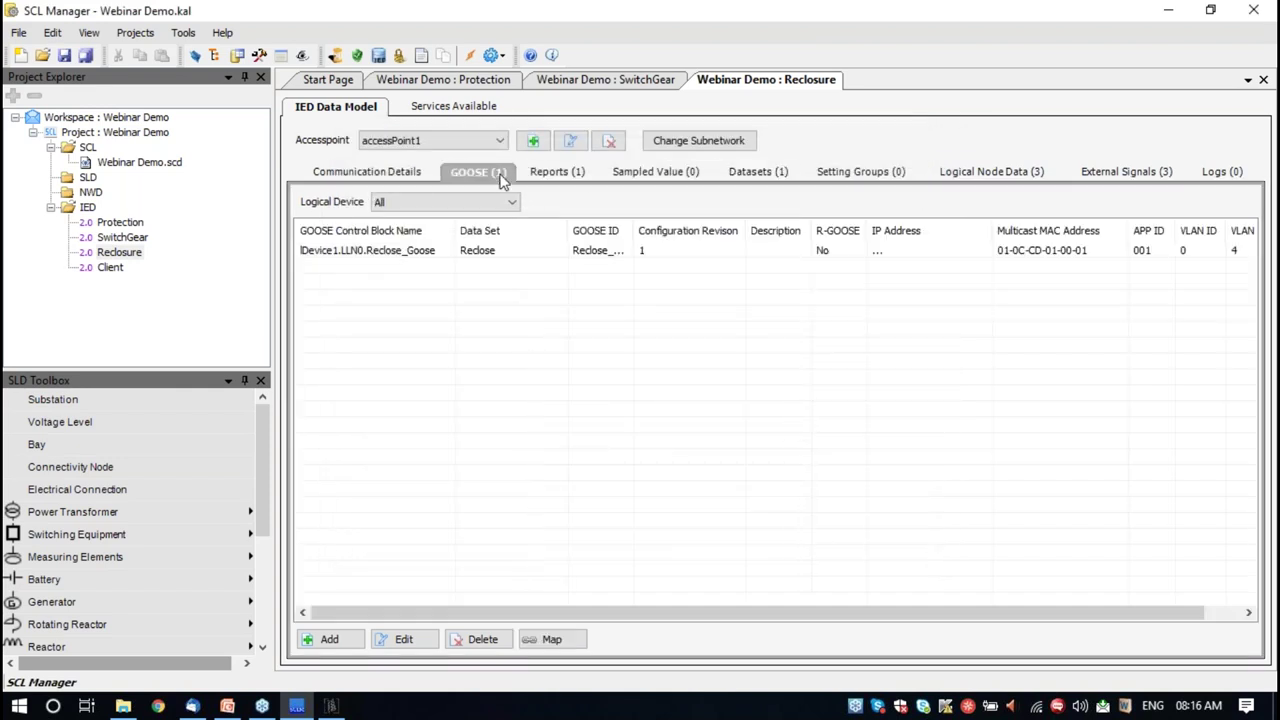
{"action": "double_click", "coordinate": [423, 250]}
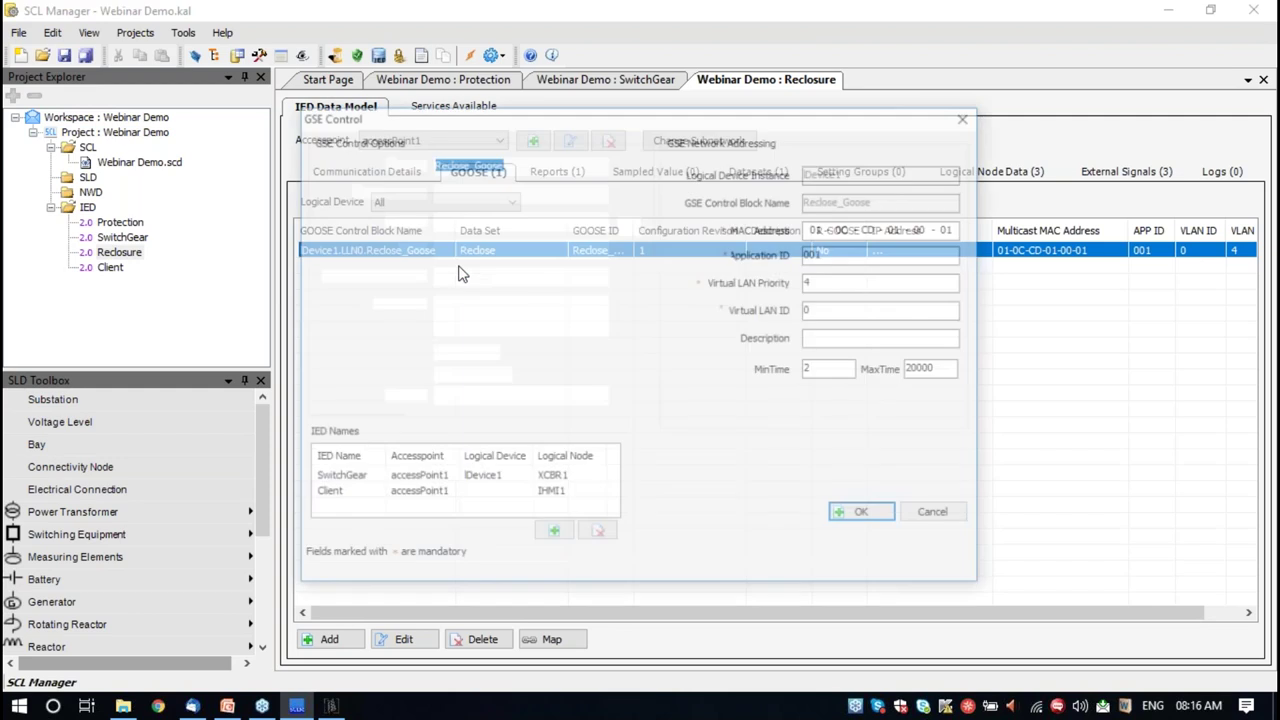
{"action": "left_click", "coordinate": [346, 481]}
{"action": "left_click", "coordinate": [337, 495]}
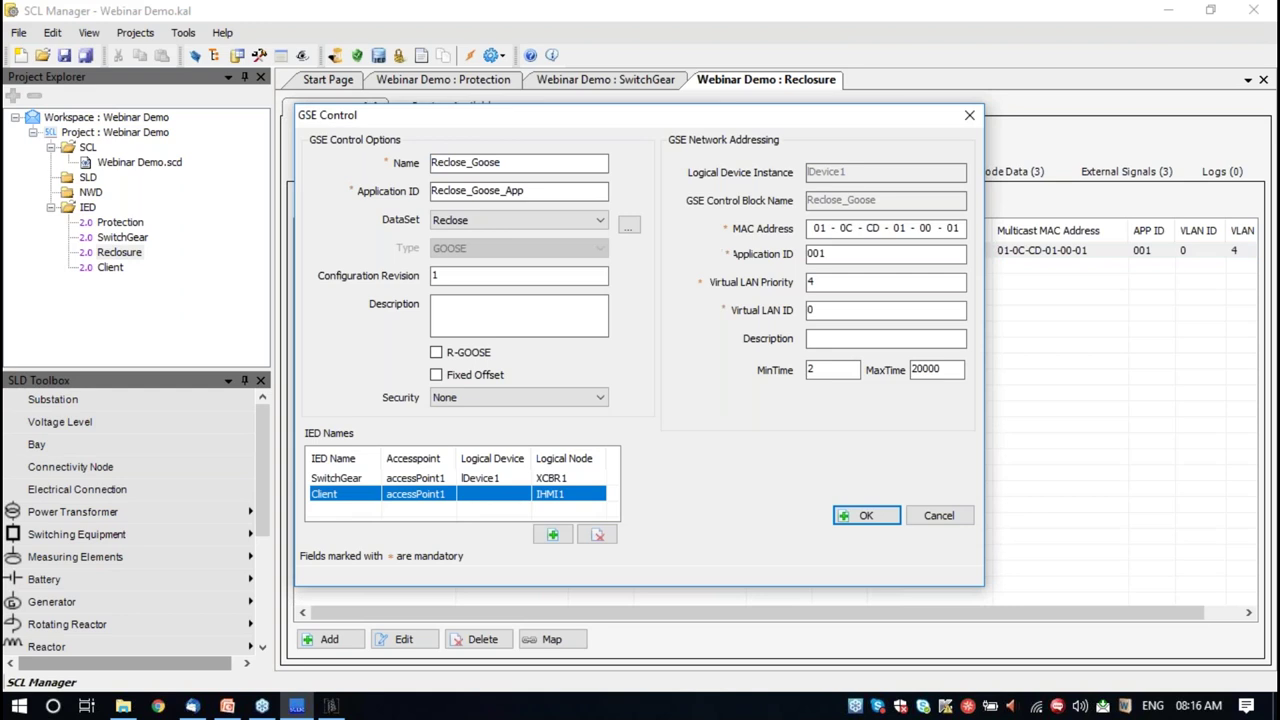
{"action": "left_click", "coordinate": [970, 118]}
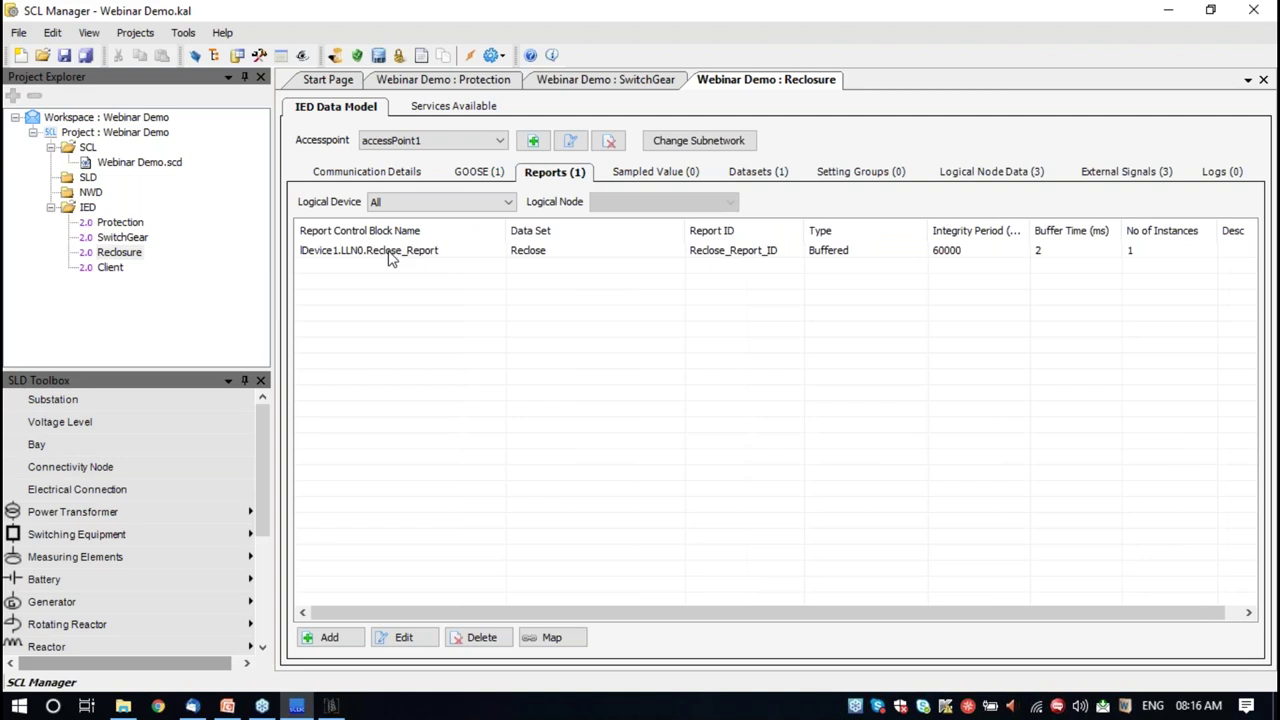
Review the buffered Reclose_Report settings on dataset Reclose, integrity period 60000
{"action": "left_click", "coordinate": [391, 256]}
{"action": "double_click", "coordinate": [391, 256]}
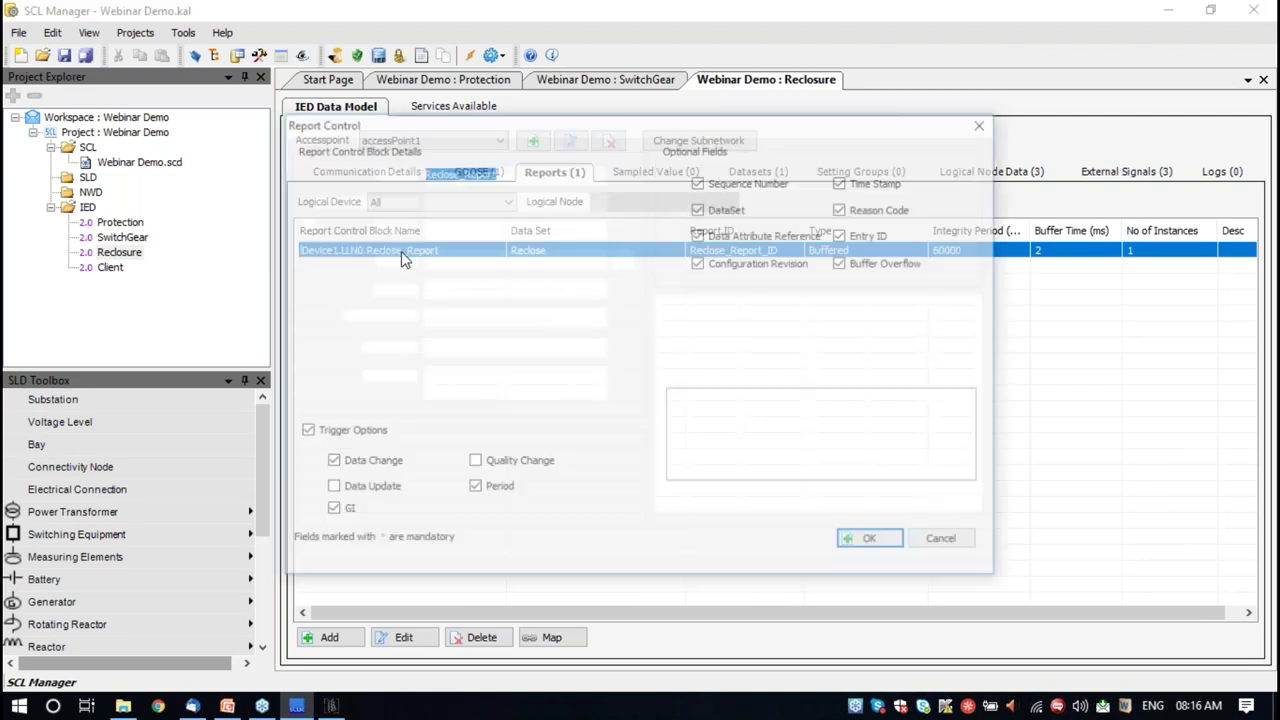
{"action": "left_click", "coordinate": [986, 121]}
{"action": "left_click", "coordinate": [114, 269]}
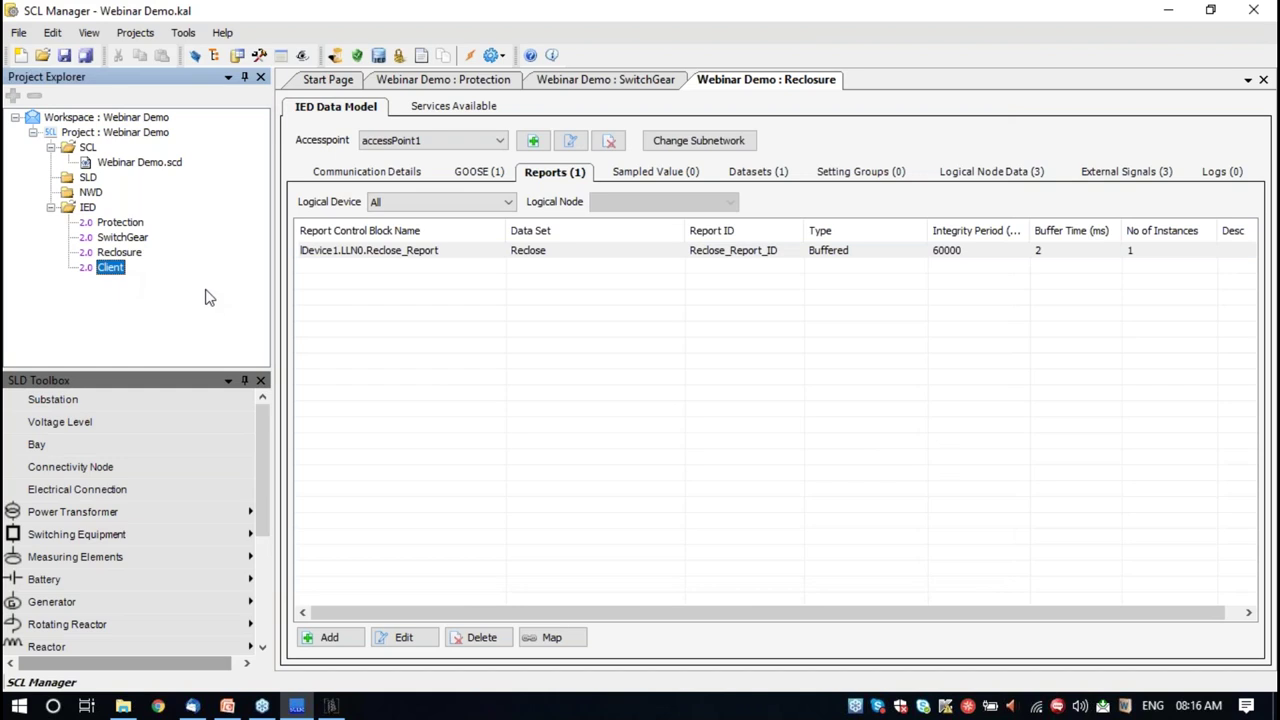
Open the Client IED's Logical Node Data and select its single logical node IHMI1
{"action": "double_click", "coordinate": [109, 270]}
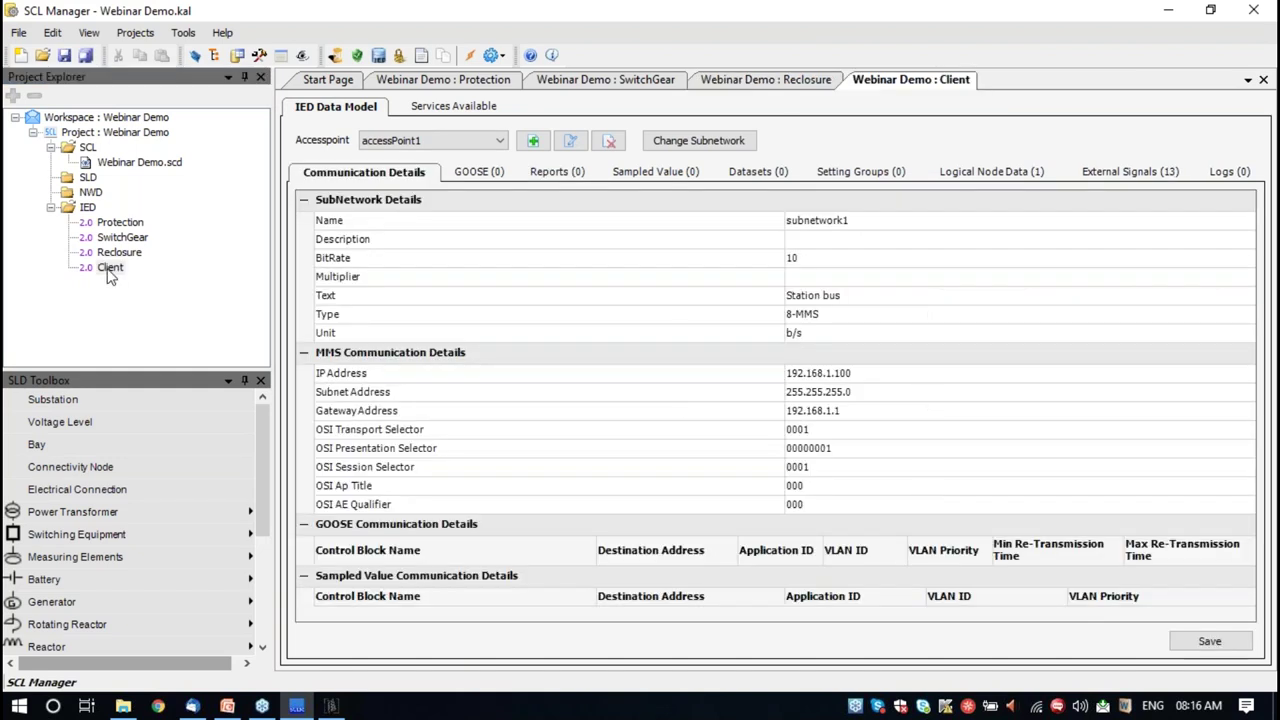
{"action": "left_click", "coordinate": [1010, 172]}
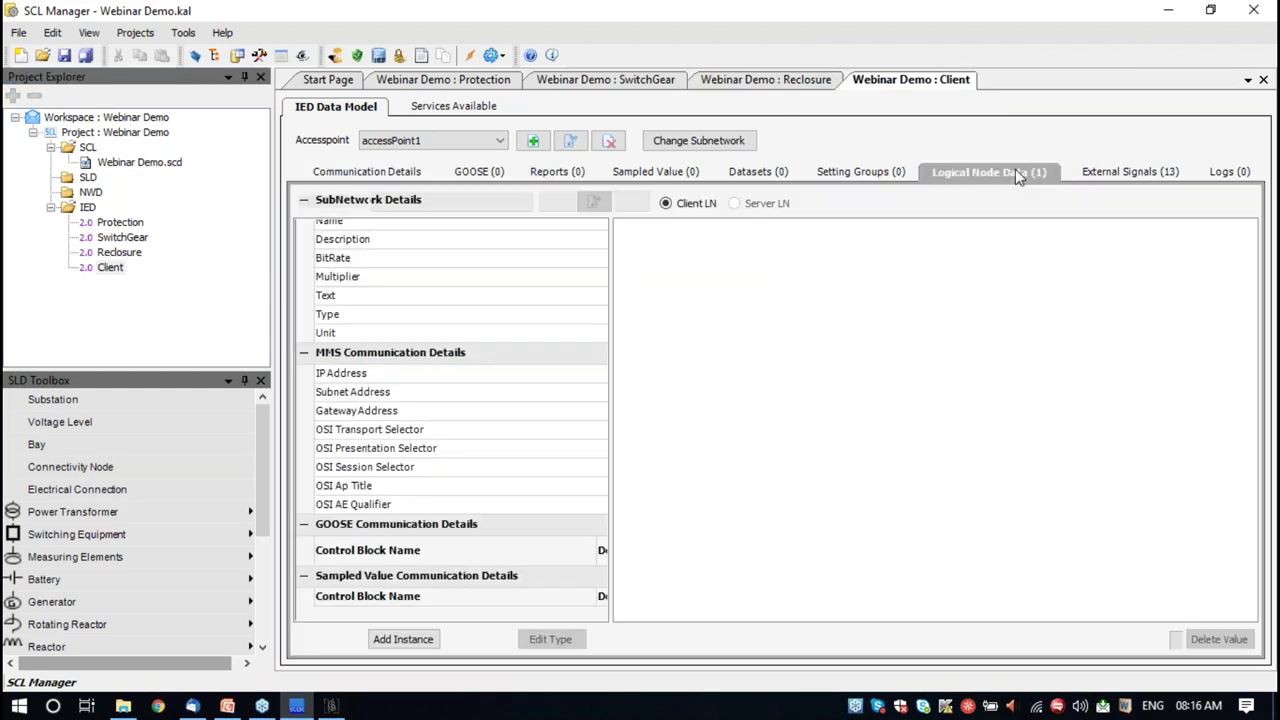
{"action": "left_click", "coordinate": [314, 256]}
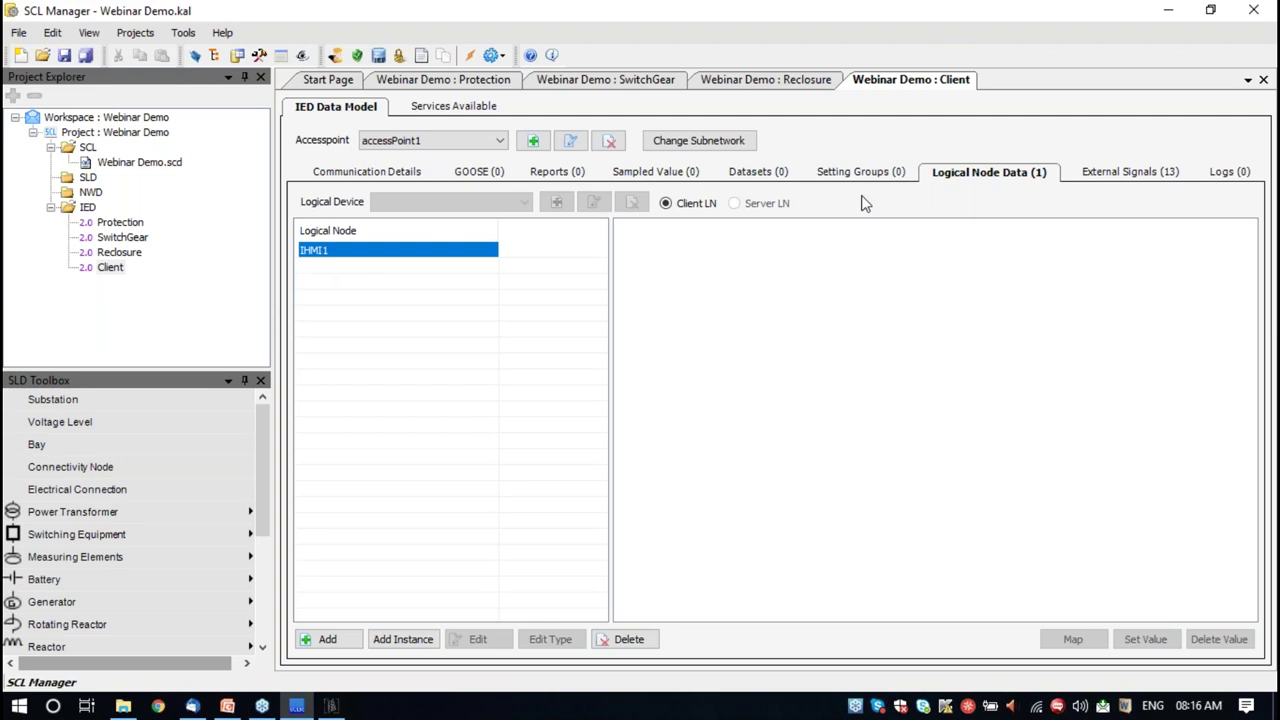
Browse the view options, then select the Webinar Demo project and open its project options
{"action": "left_click", "coordinate": [88, 34]}
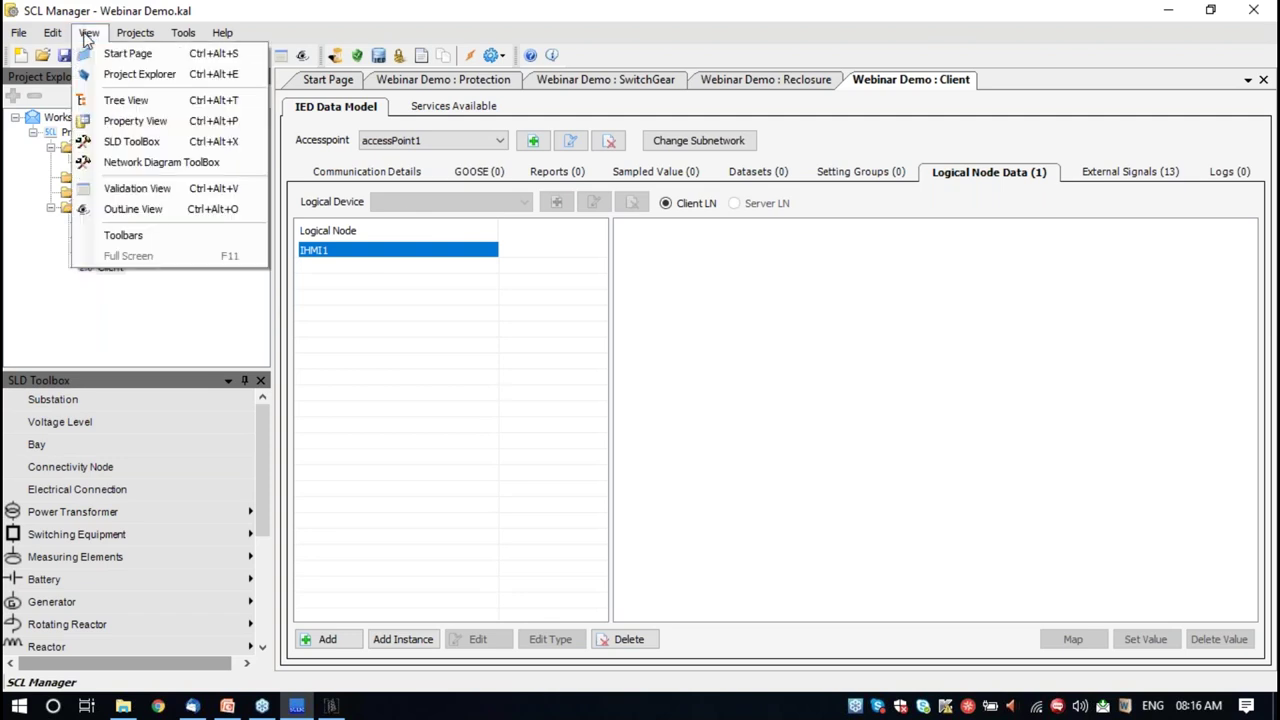
{"action": "left_click", "coordinate": [134, 33]}
{"action": "left_click", "coordinate": [105, 133]}
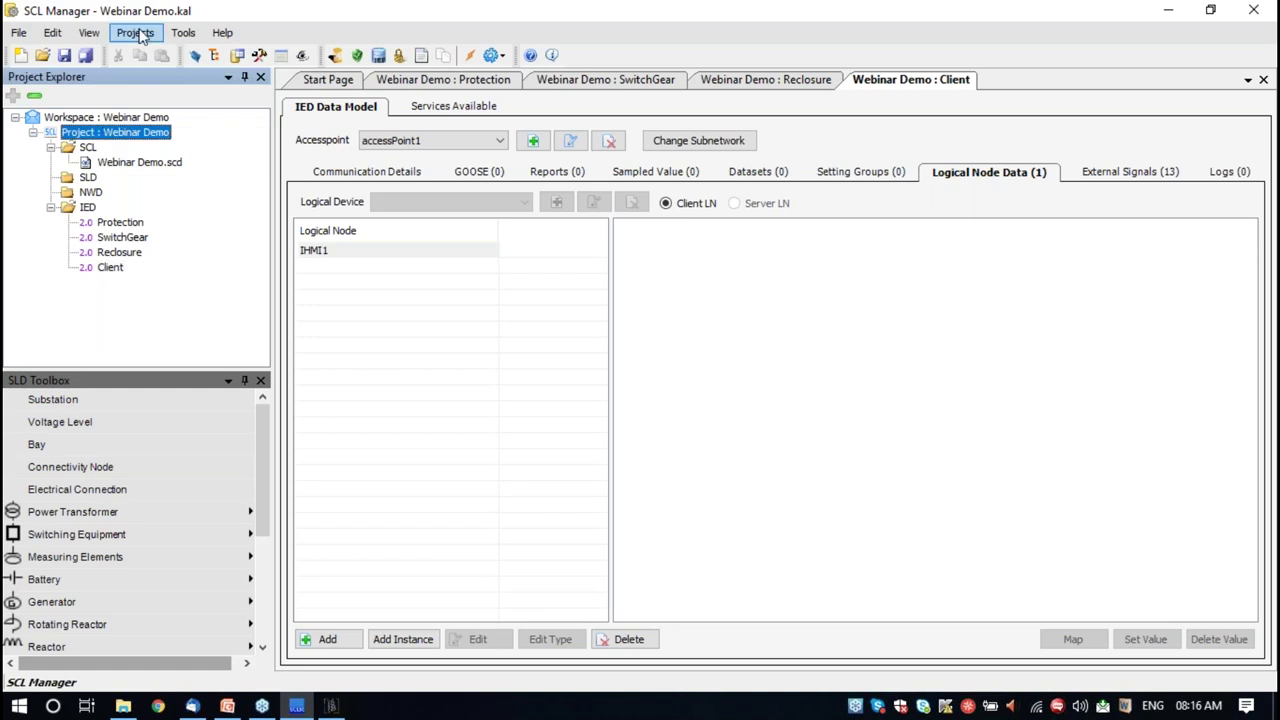
{"action": "left_click", "coordinate": [136, 33]}
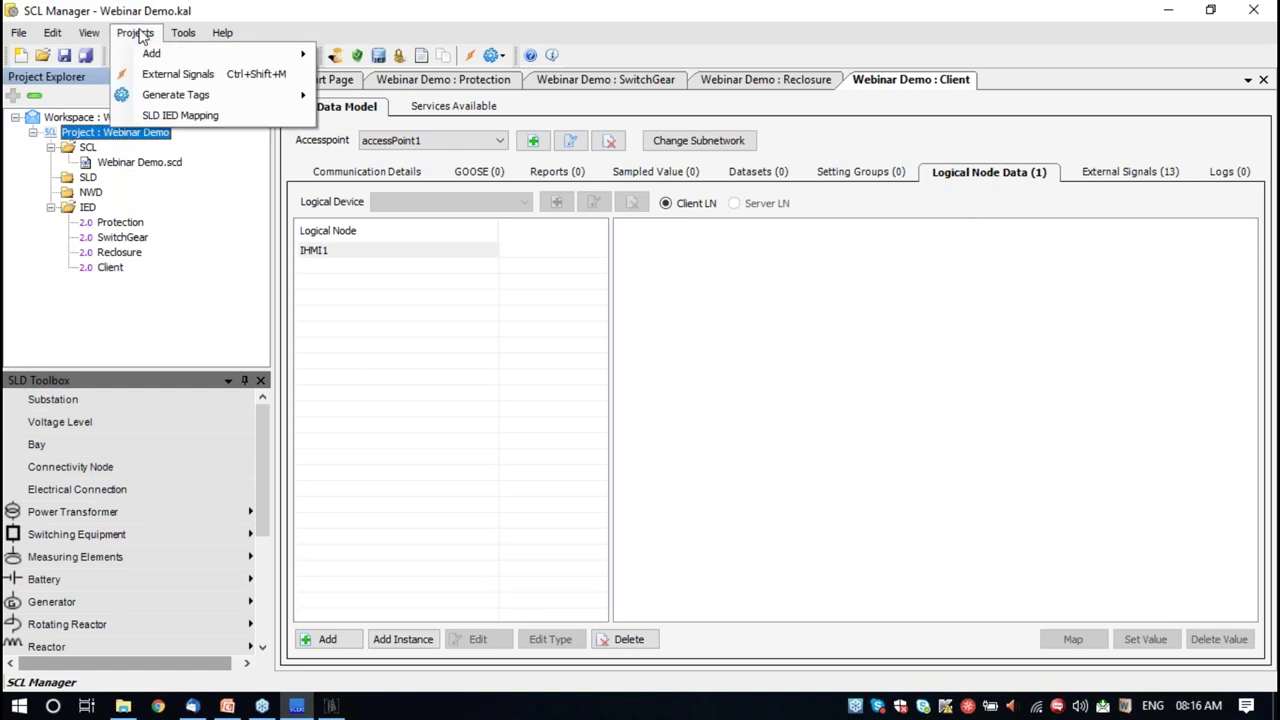
{"action": "left_click", "coordinate": [166, 76]}
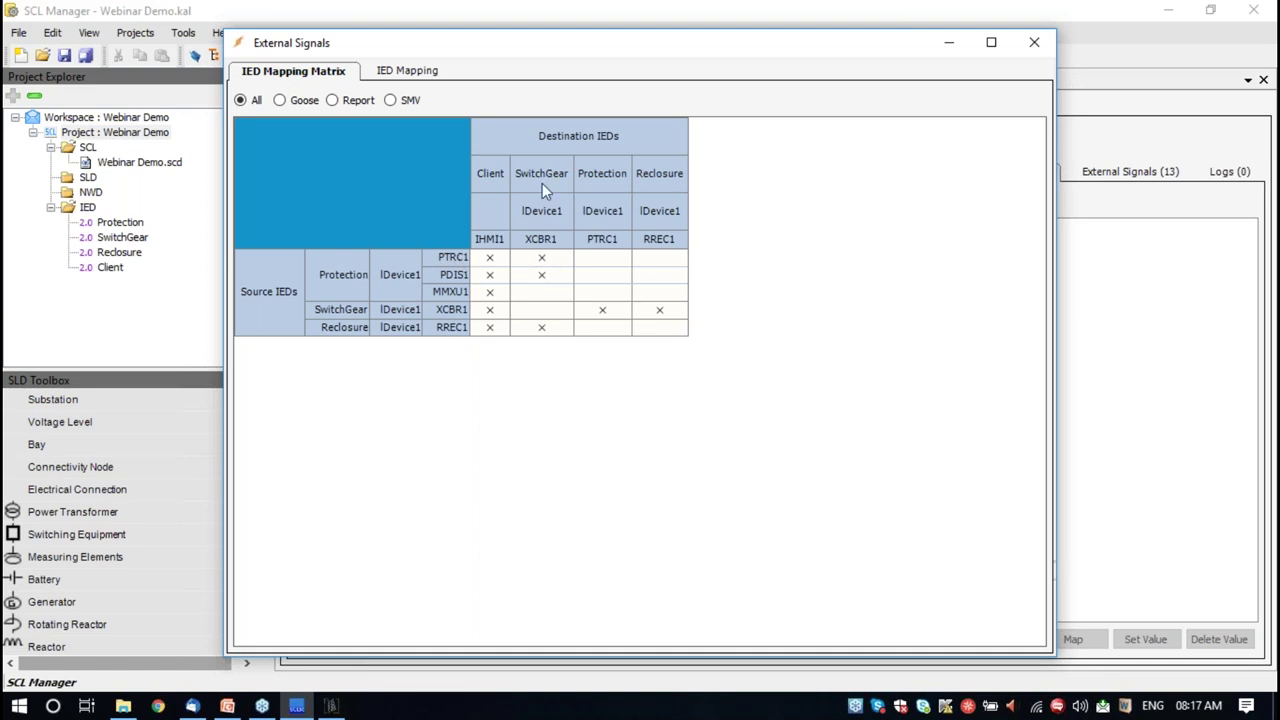
{"action": "left_click", "coordinate": [538, 273]}
{"action": "left_click", "coordinate": [280, 101]}
{"action": "left_click", "coordinate": [334, 102]}
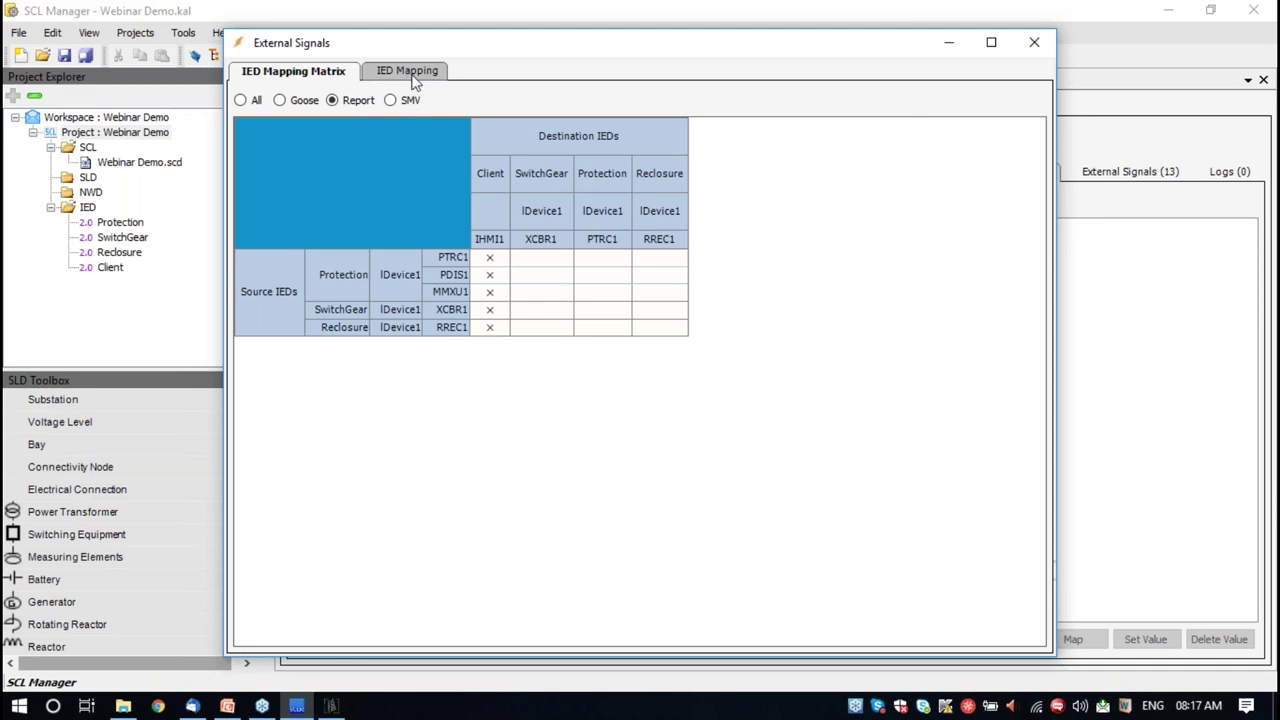
{"action": "left_click", "coordinate": [413, 78]}
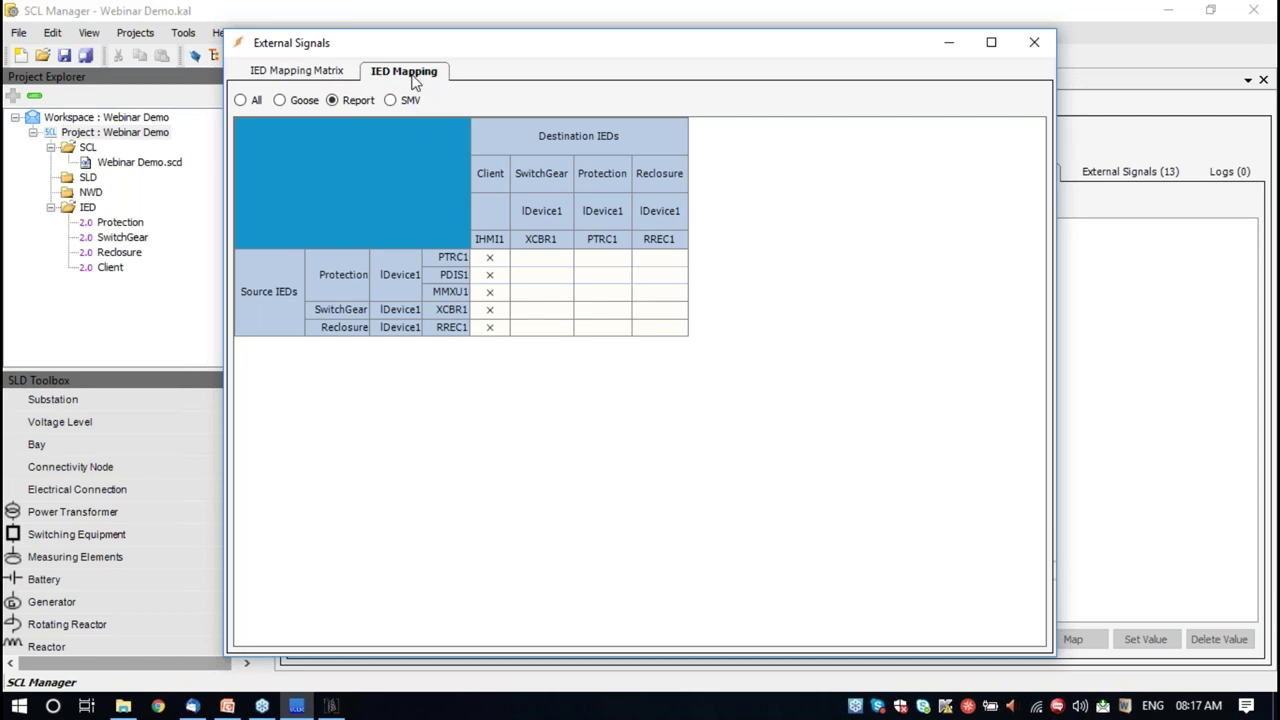
{"action": "left_click", "coordinate": [401, 121]}
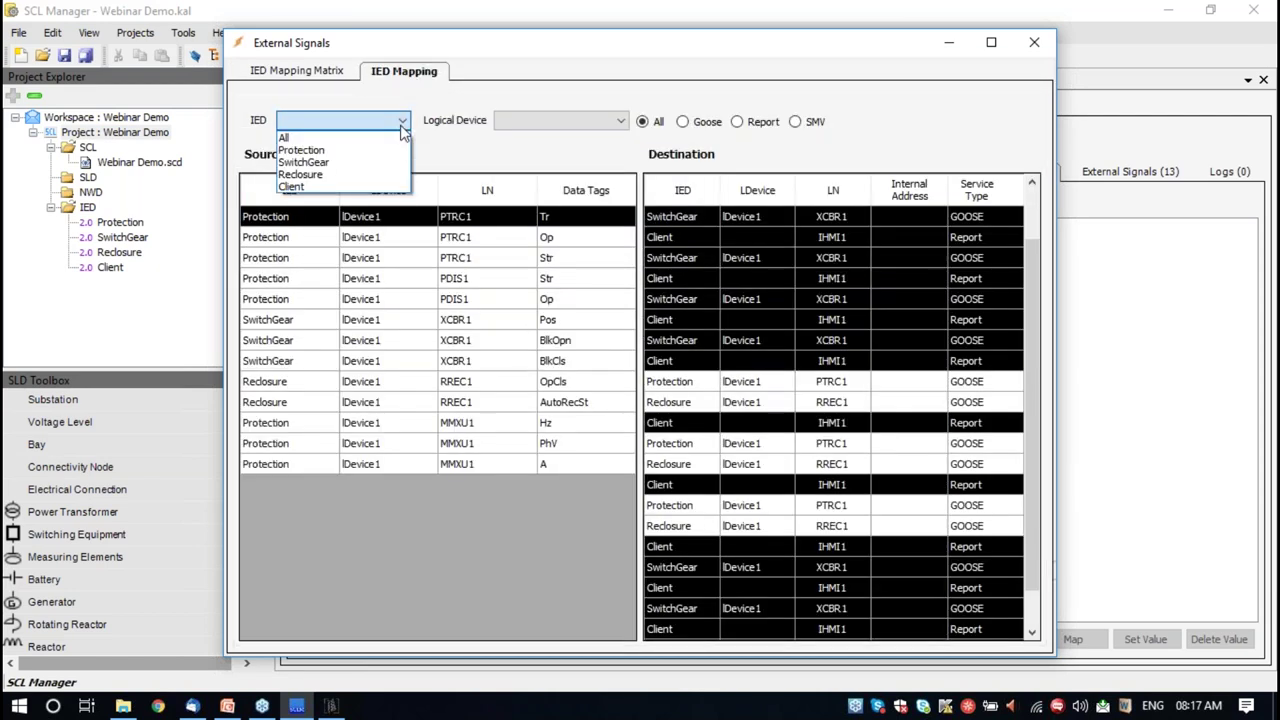
{"action": "left_click", "coordinate": [342, 150]}
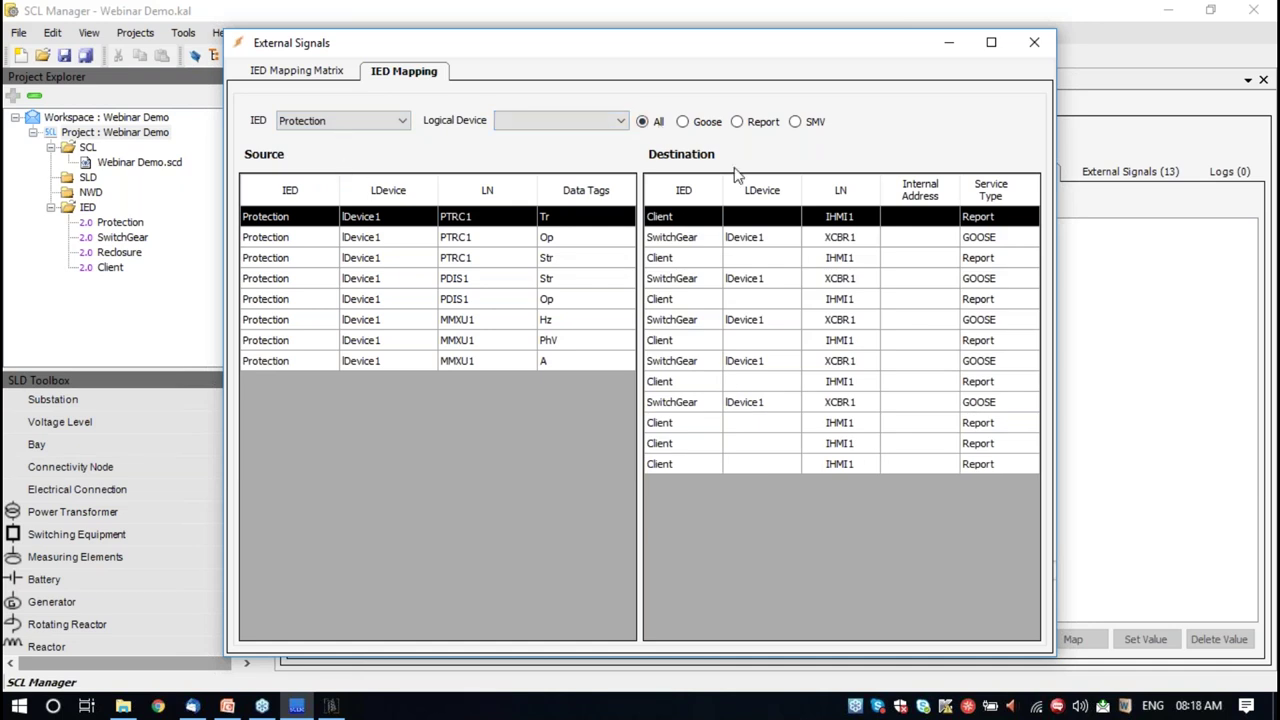
{"action": "left_click", "coordinate": [684, 122]}
{"action": "left_click", "coordinate": [740, 122]}
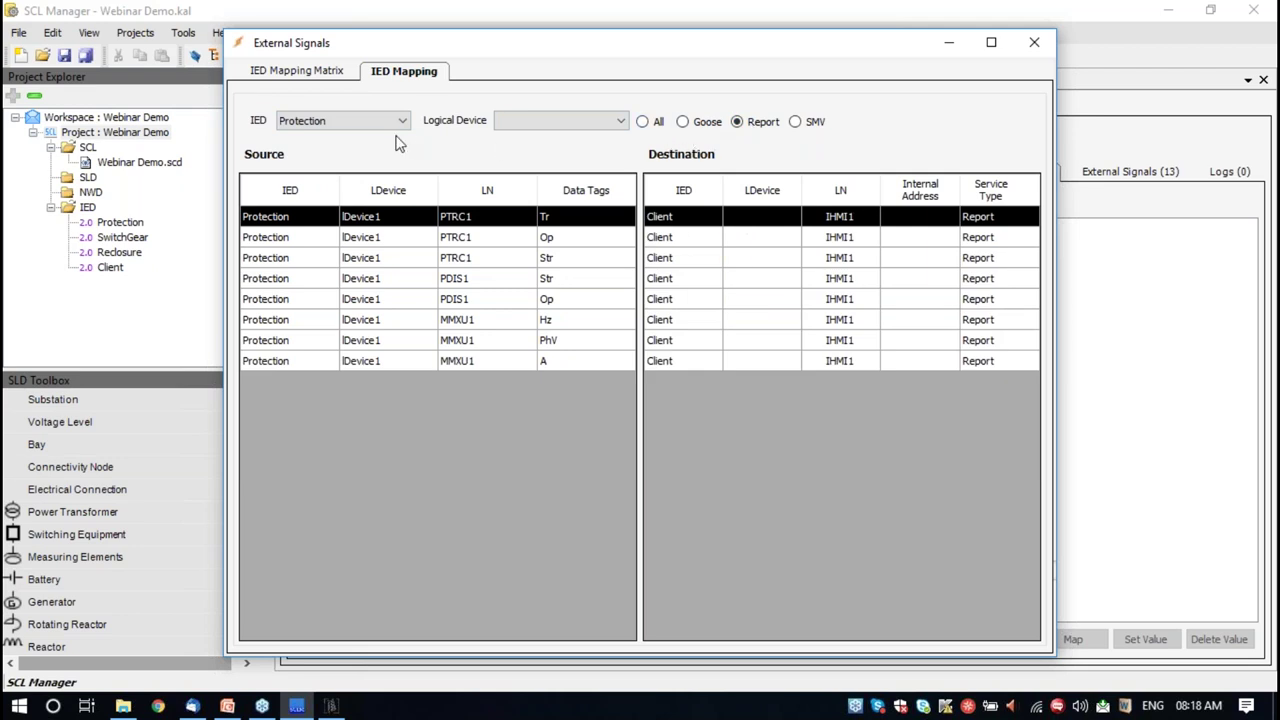
{"action": "left_click", "coordinate": [307, 72]}
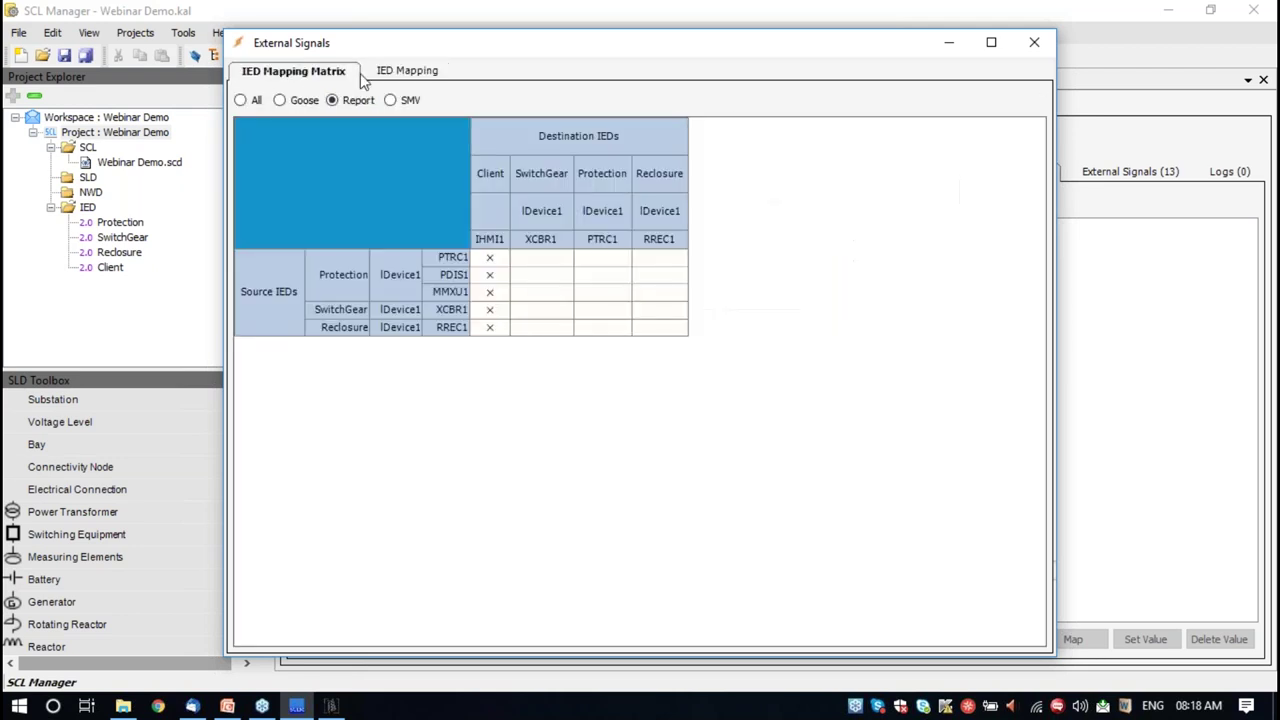
{"action": "left_click", "coordinate": [1035, 42]}
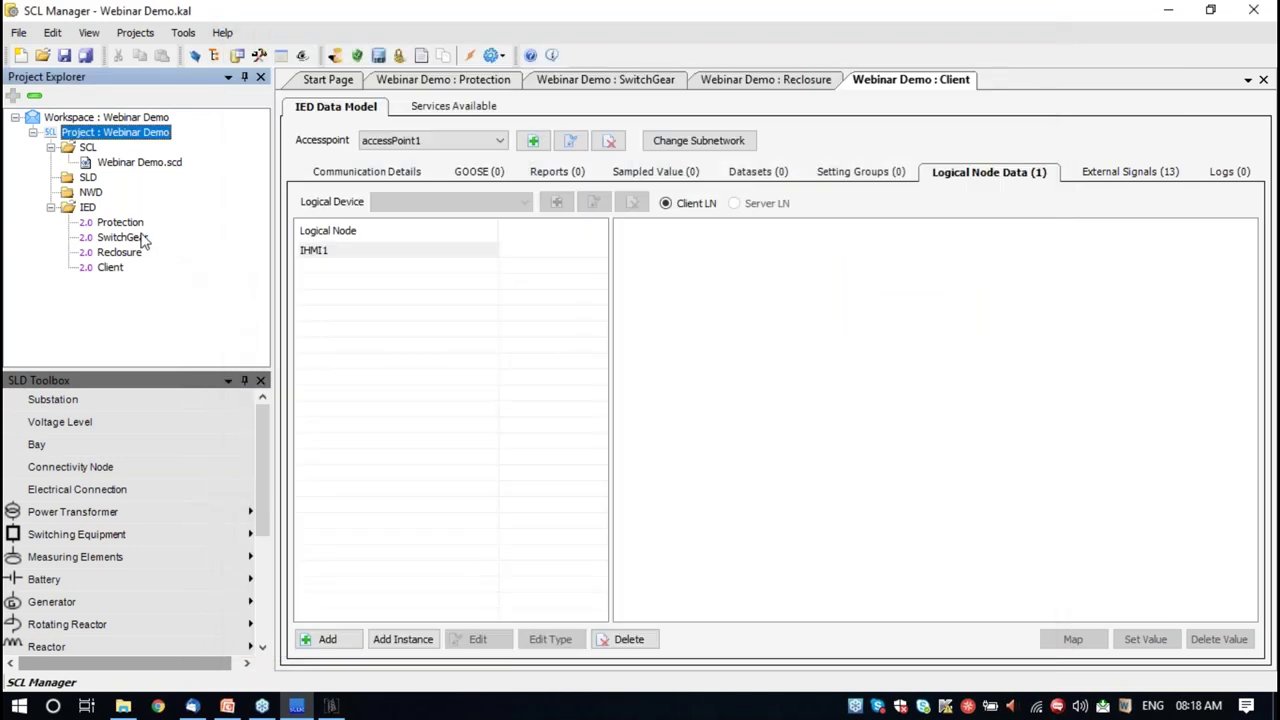
{"action": "right_click", "coordinate": [107, 117]}
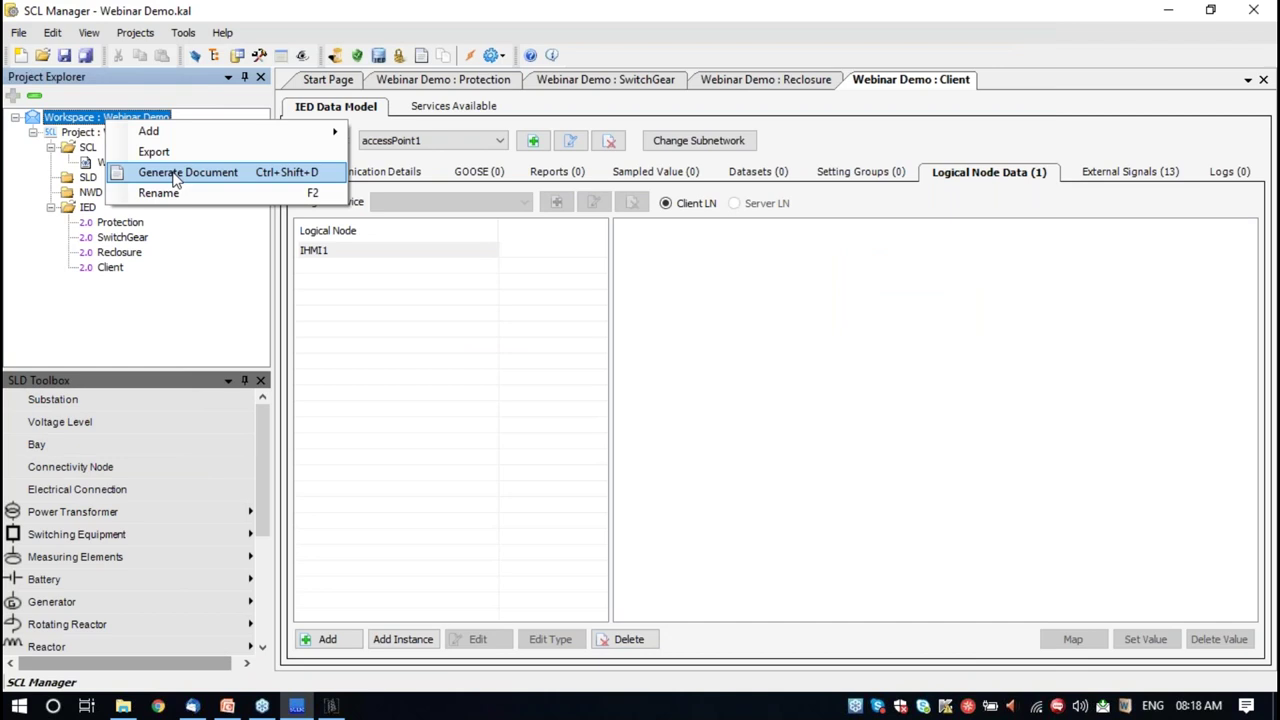
{"action": "left_click", "coordinate": [181, 158]}
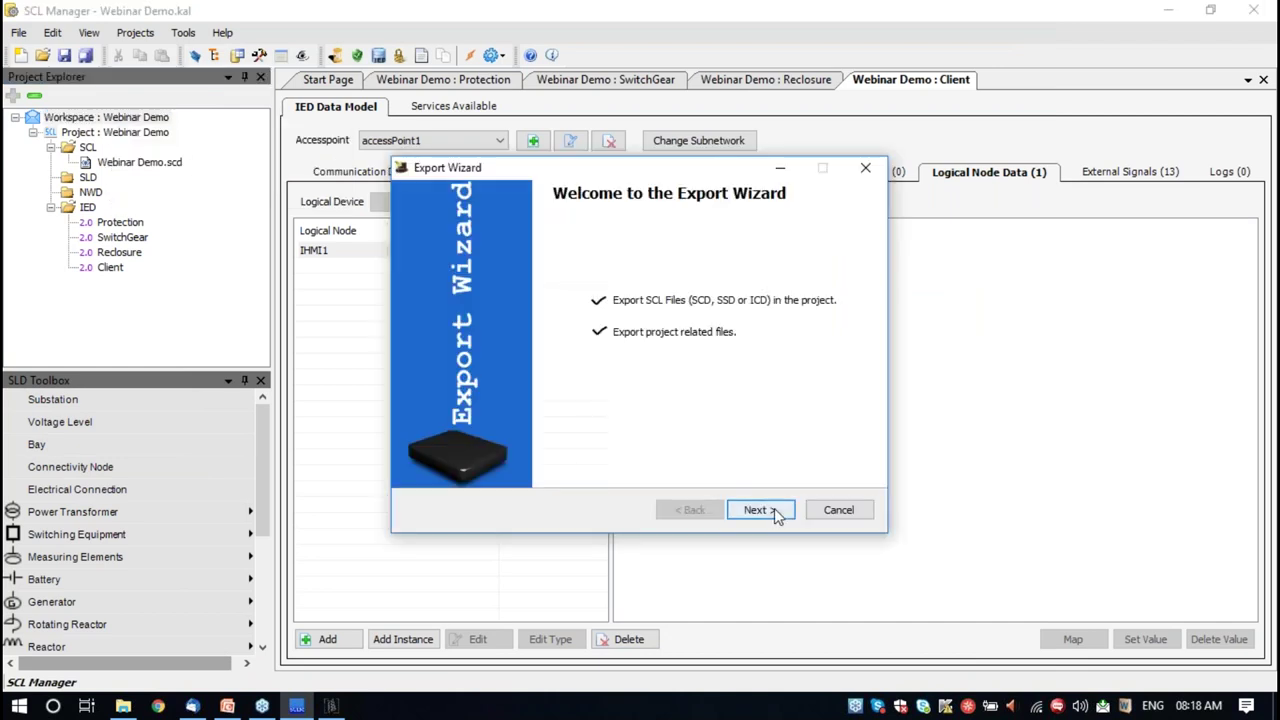
{"action": "left_click", "coordinate": [752, 509]}
{"action": "left_click", "coordinate": [764, 509]}
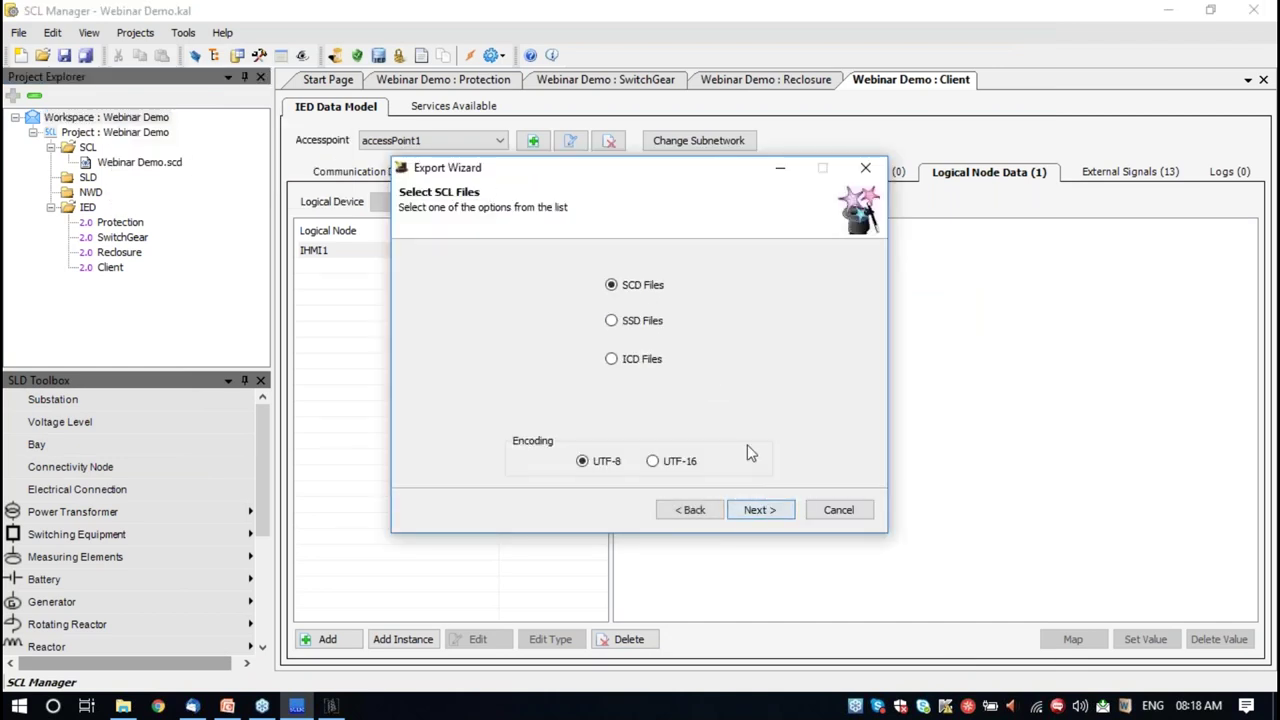
{"action": "left_click", "coordinate": [767, 513]}
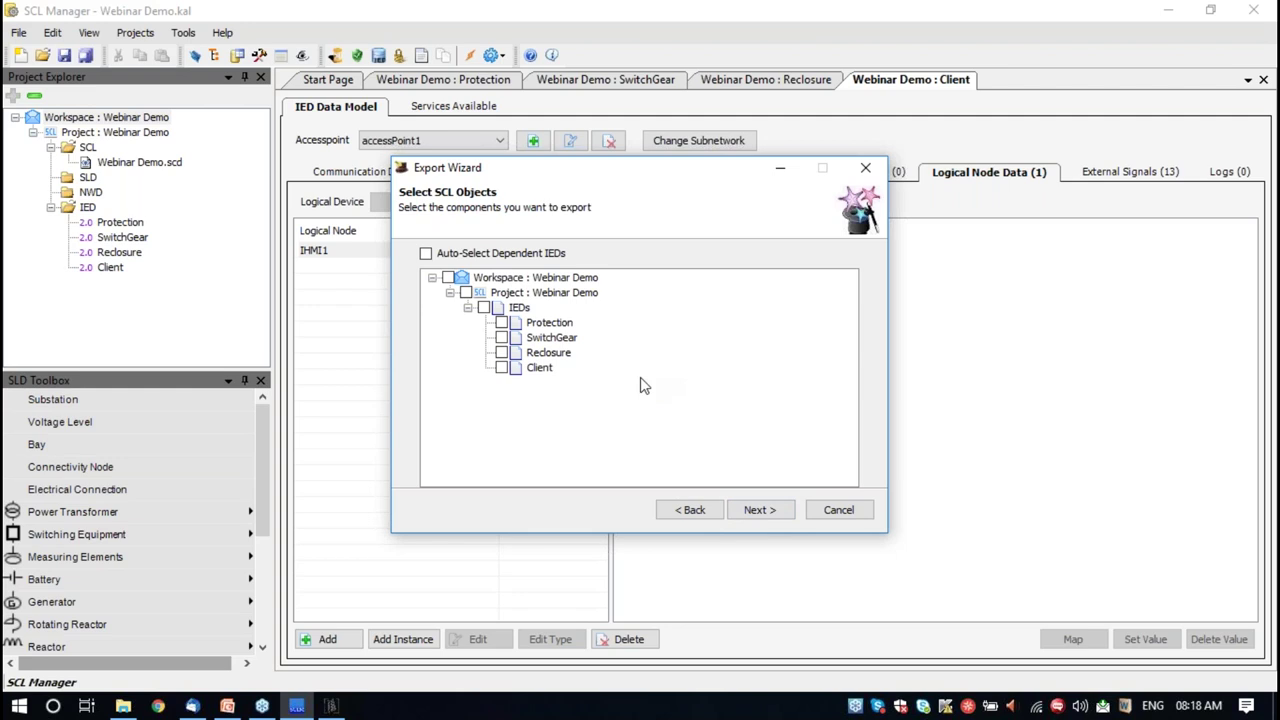
{"action": "left_click", "coordinate": [426, 254]}
{"action": "left_click", "coordinate": [502, 323]}
{"action": "left_click", "coordinate": [448, 278]}
{"action": "left_click", "coordinate": [502, 339]}
{"action": "left_click", "coordinate": [502, 322]}
{"action": "left_click", "coordinate": [502, 352]}
{"action": "left_click", "coordinate": [758, 510]}
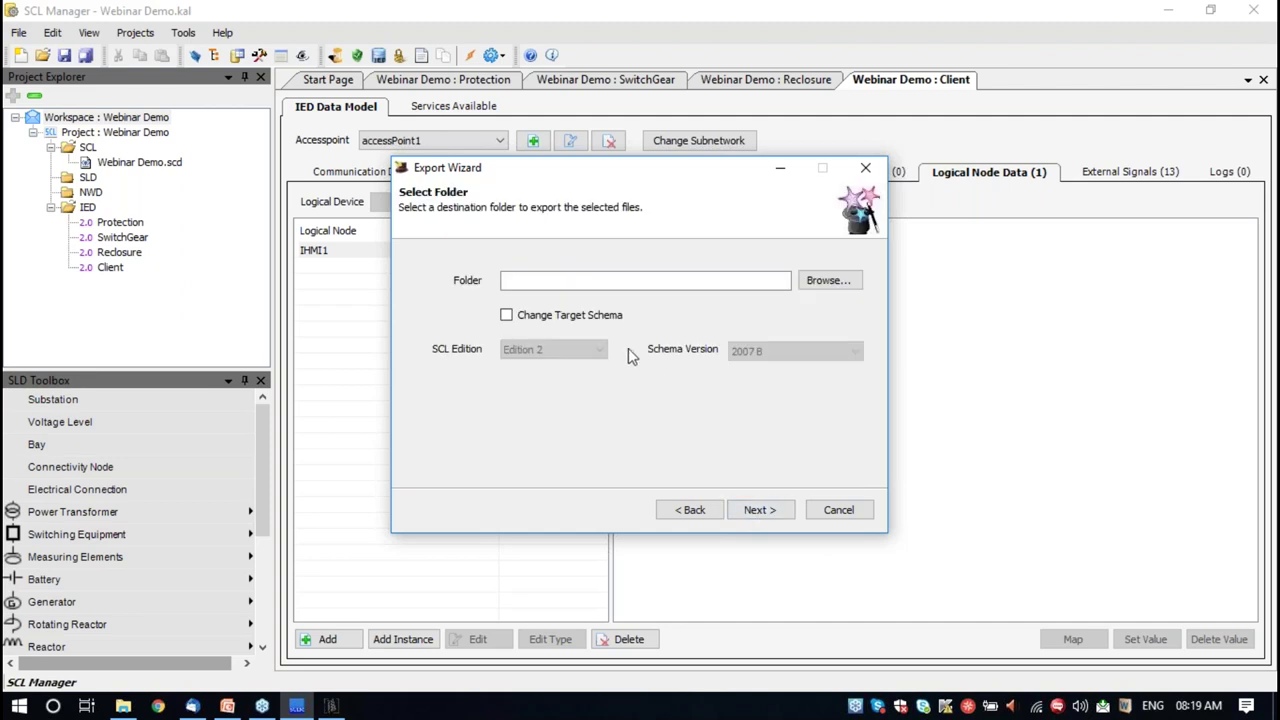
{"action": "left_click", "coordinate": [548, 318]}
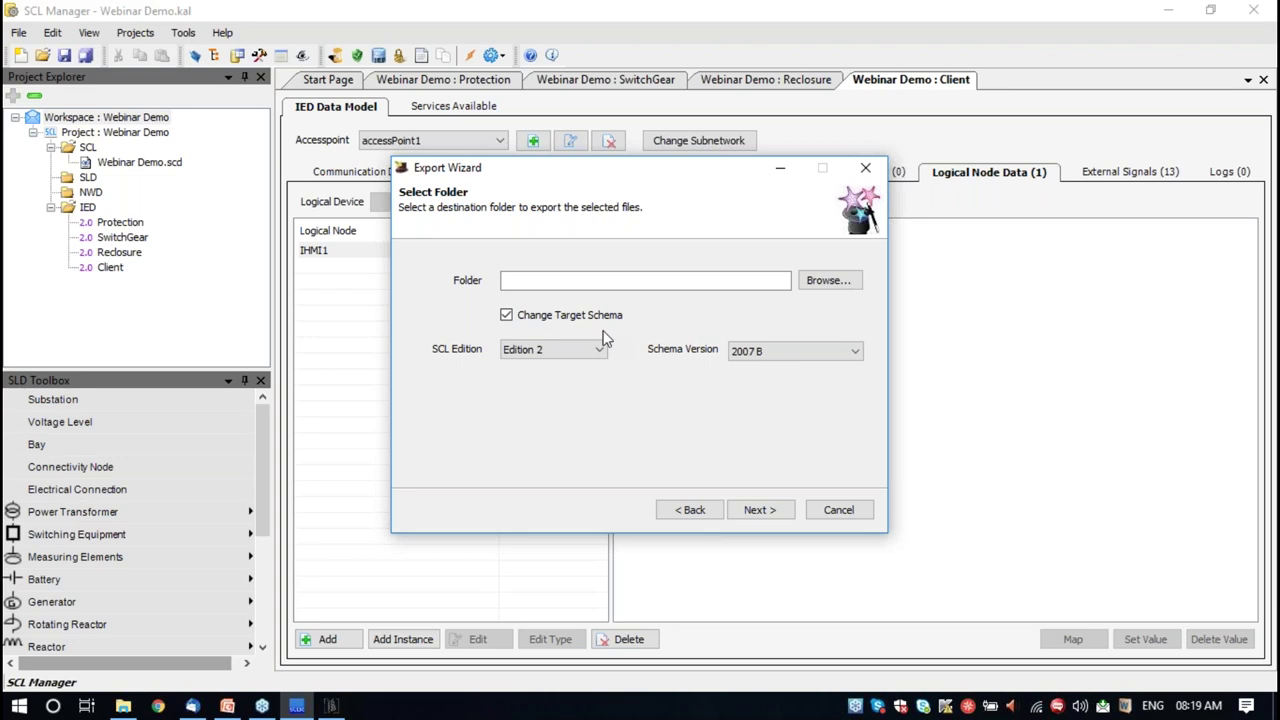
{"action": "left_click", "coordinate": [567, 350]}
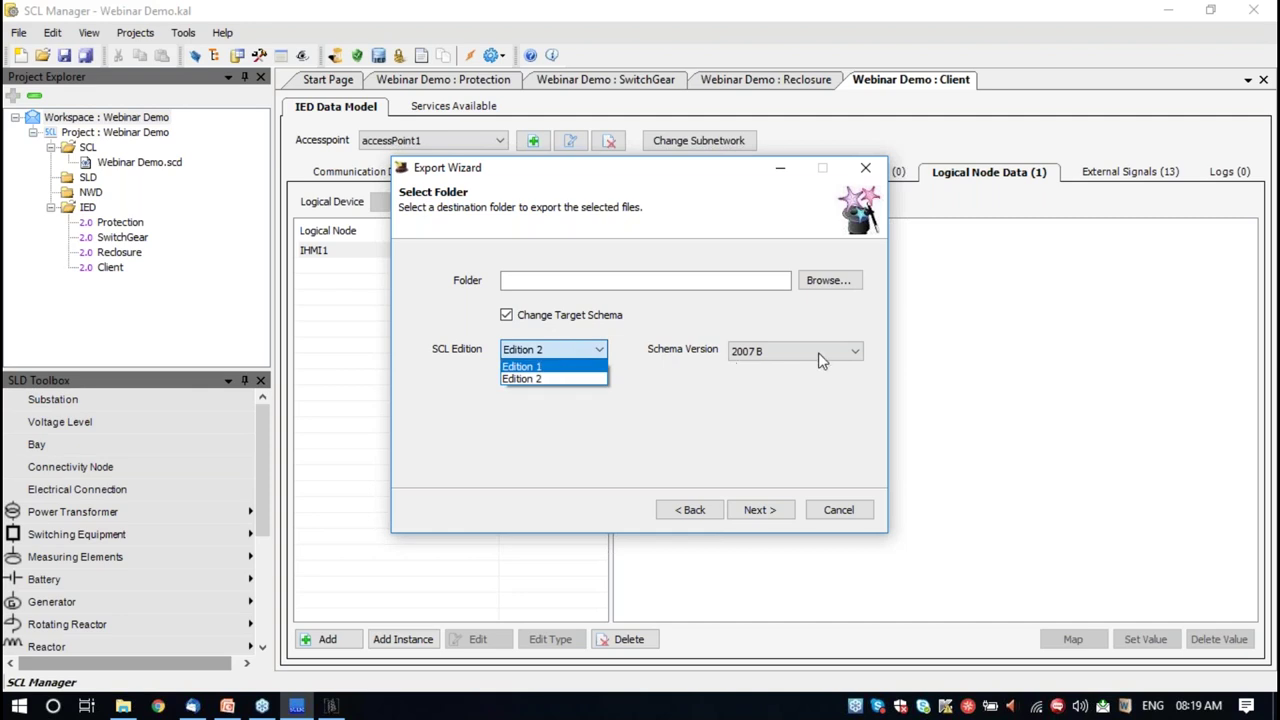
{"action": "left_click", "coordinate": [866, 170]}
{"action": "left_click", "coordinate": [866, 170]}
{"action": "left_click", "coordinate": [183, 32]}
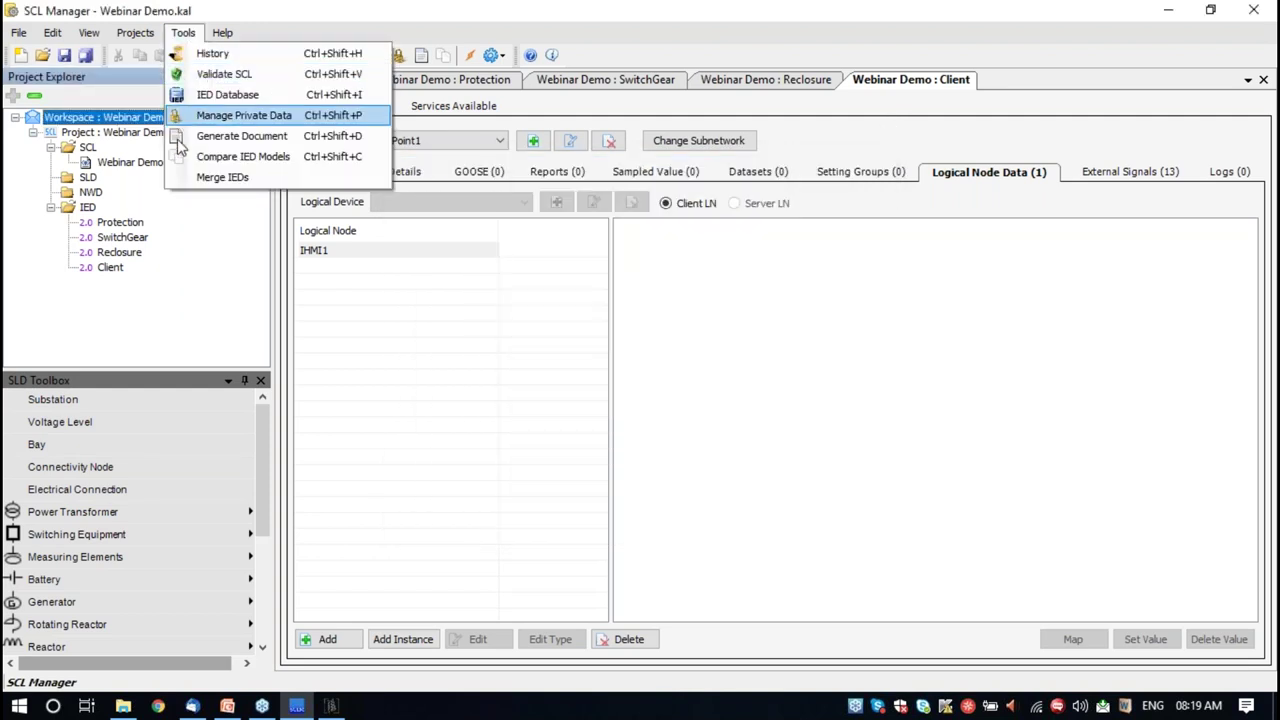
Compare IED models Protection versus SwitchGear, giving 32.17% model compatibility
{"action": "left_click", "coordinate": [243, 156]}
{"action": "left_click", "coordinate": [385, 167]}
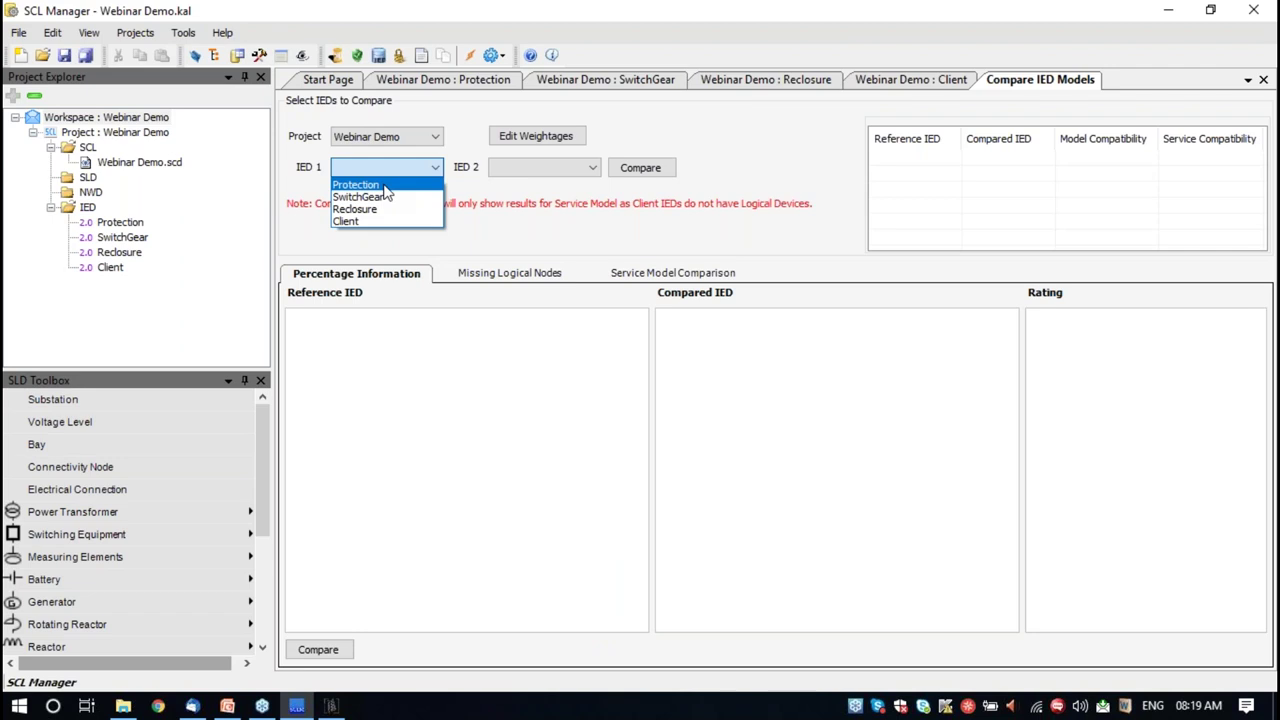
{"action": "left_click", "coordinate": [385, 187]}
{"action": "left_click", "coordinate": [560, 168]}
{"action": "left_click", "coordinate": [528, 187]}
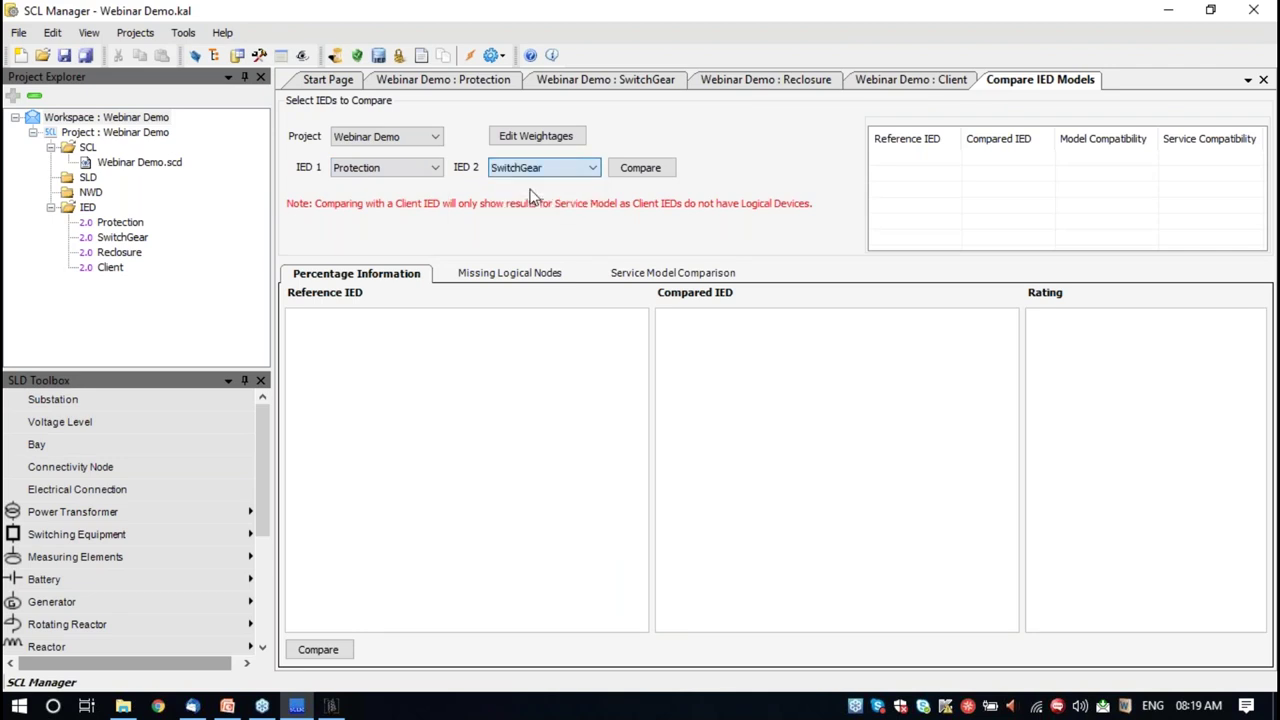
{"action": "left_click", "coordinate": [642, 170]}
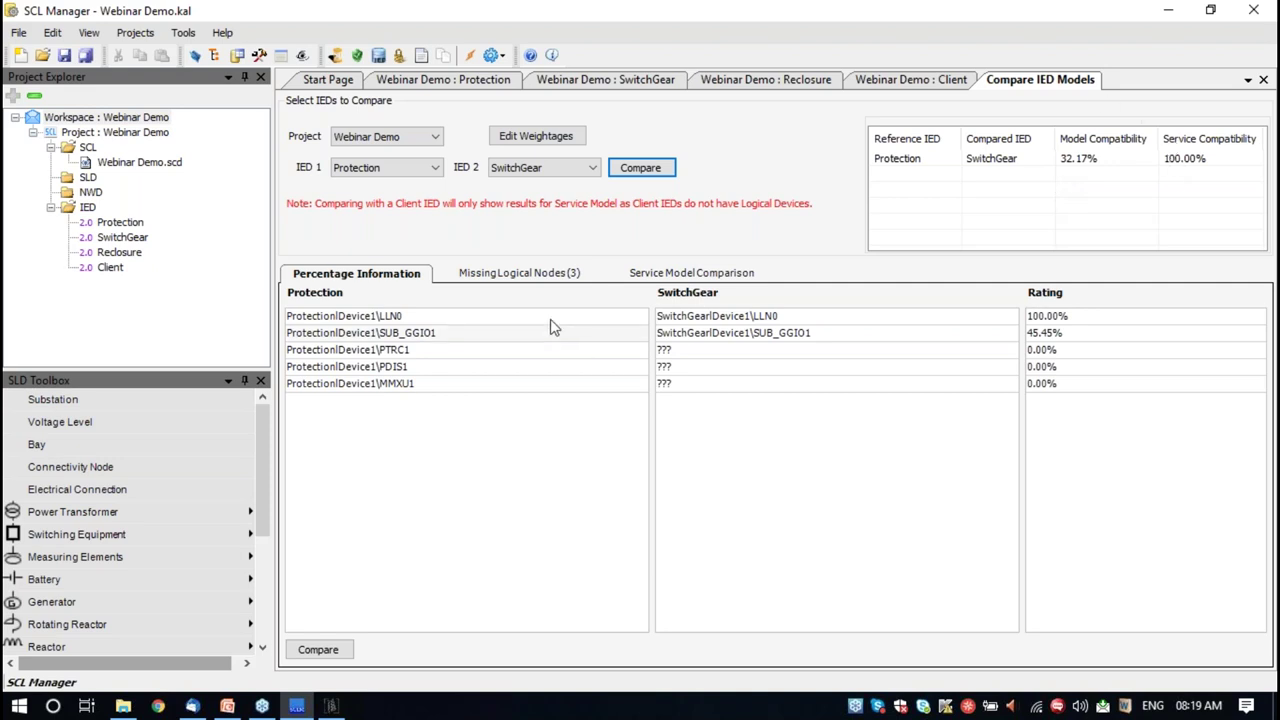
Check the 100% service model compatibility, then bring up the ASE-61850 Client window
{"action": "left_click", "coordinate": [728, 273]}
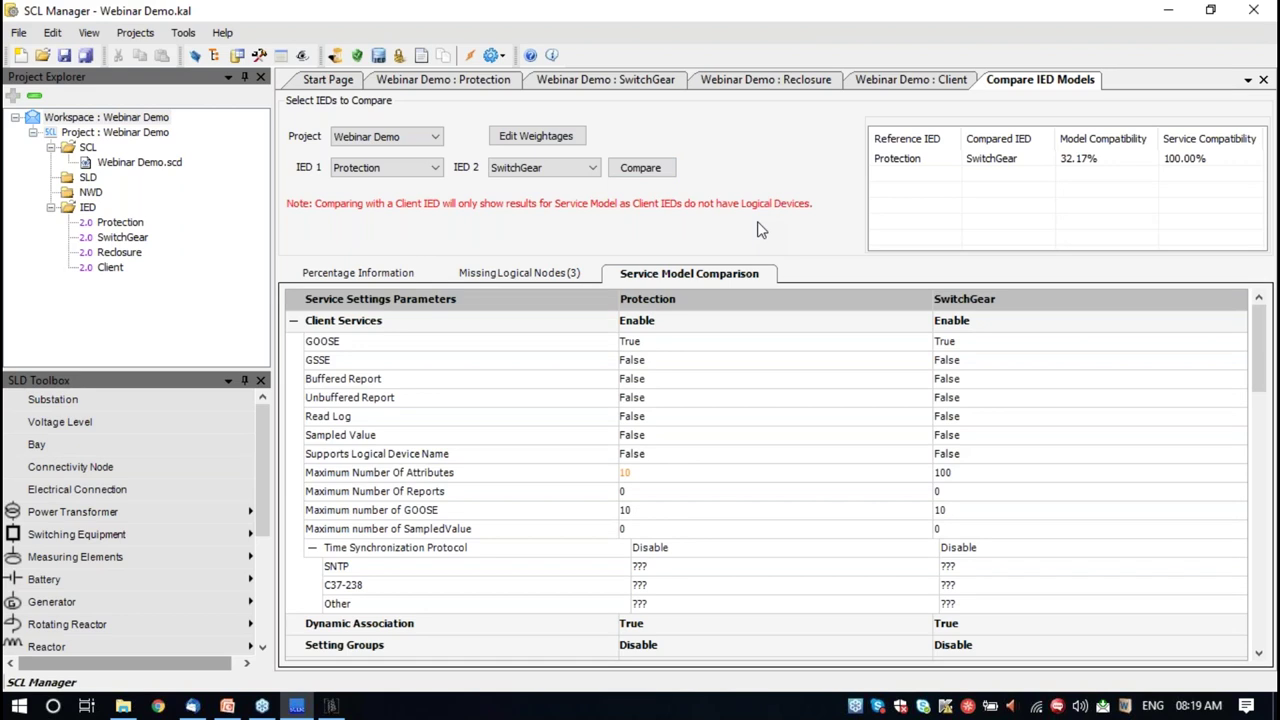
{"action": "left_click", "coordinate": [1167, 12]}
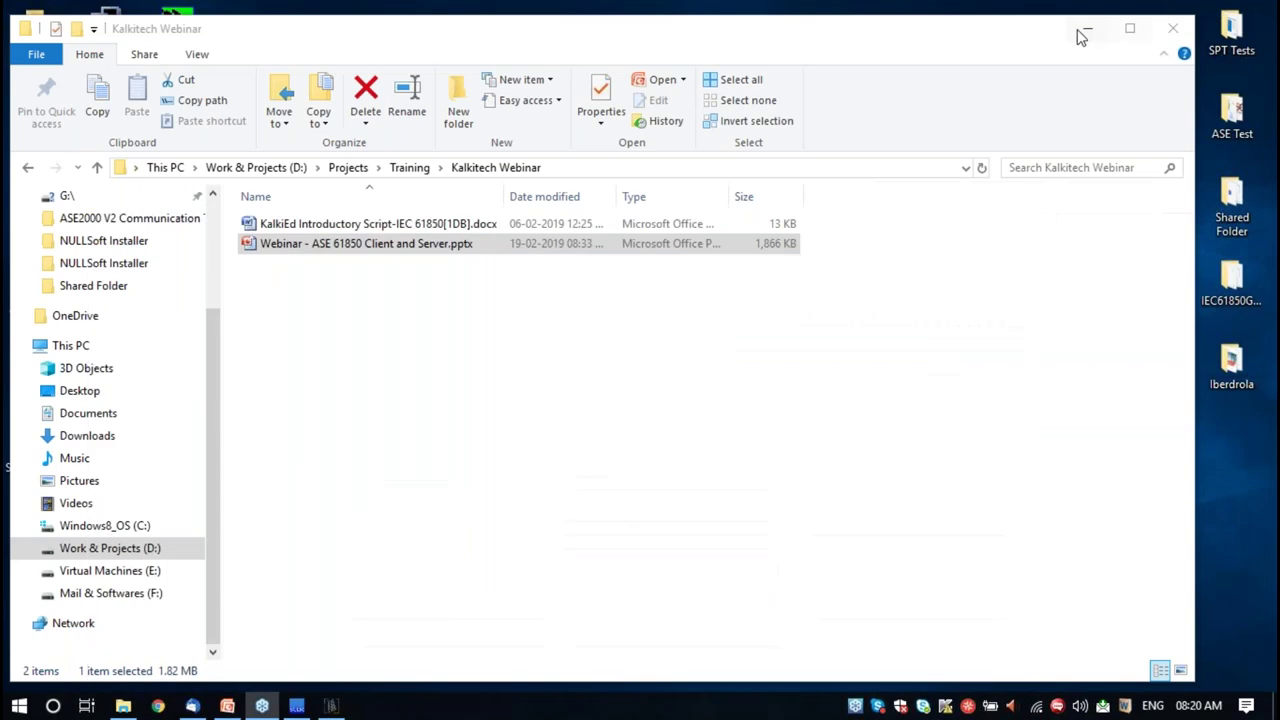
{"action": "left_click", "coordinate": [1083, 31]}
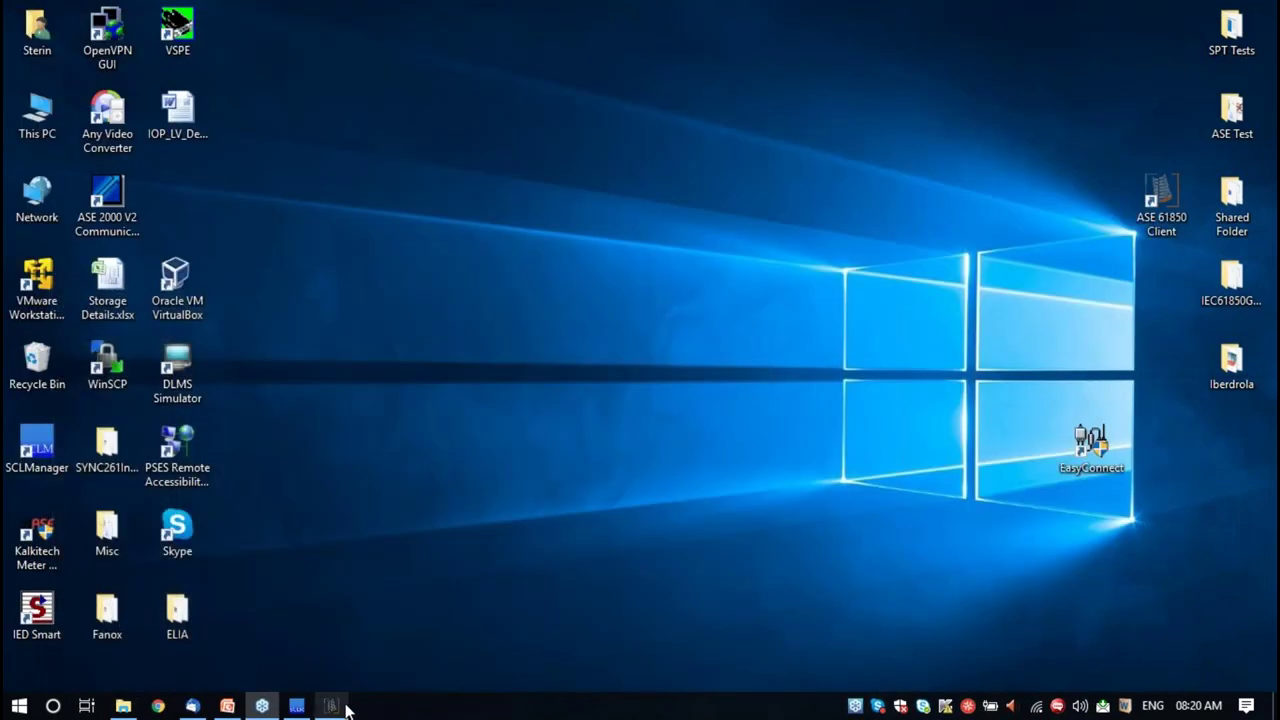
{"action": "left_click", "coordinate": [335, 706]}
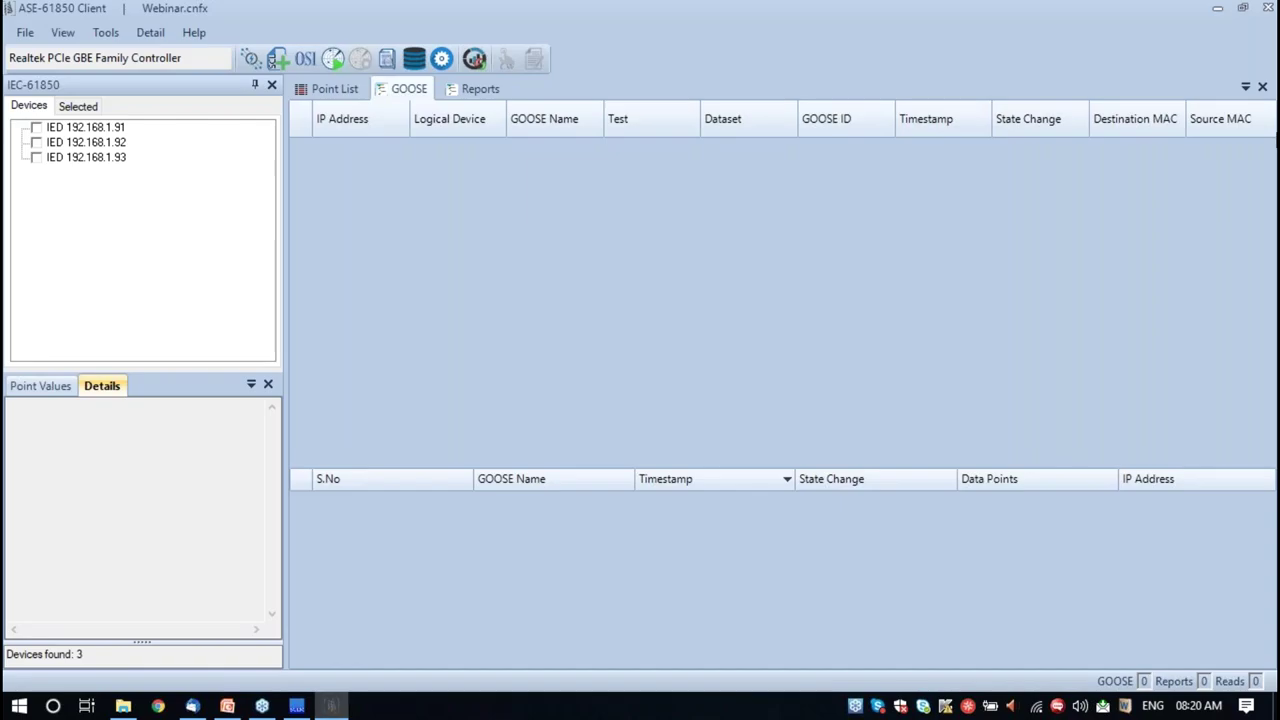
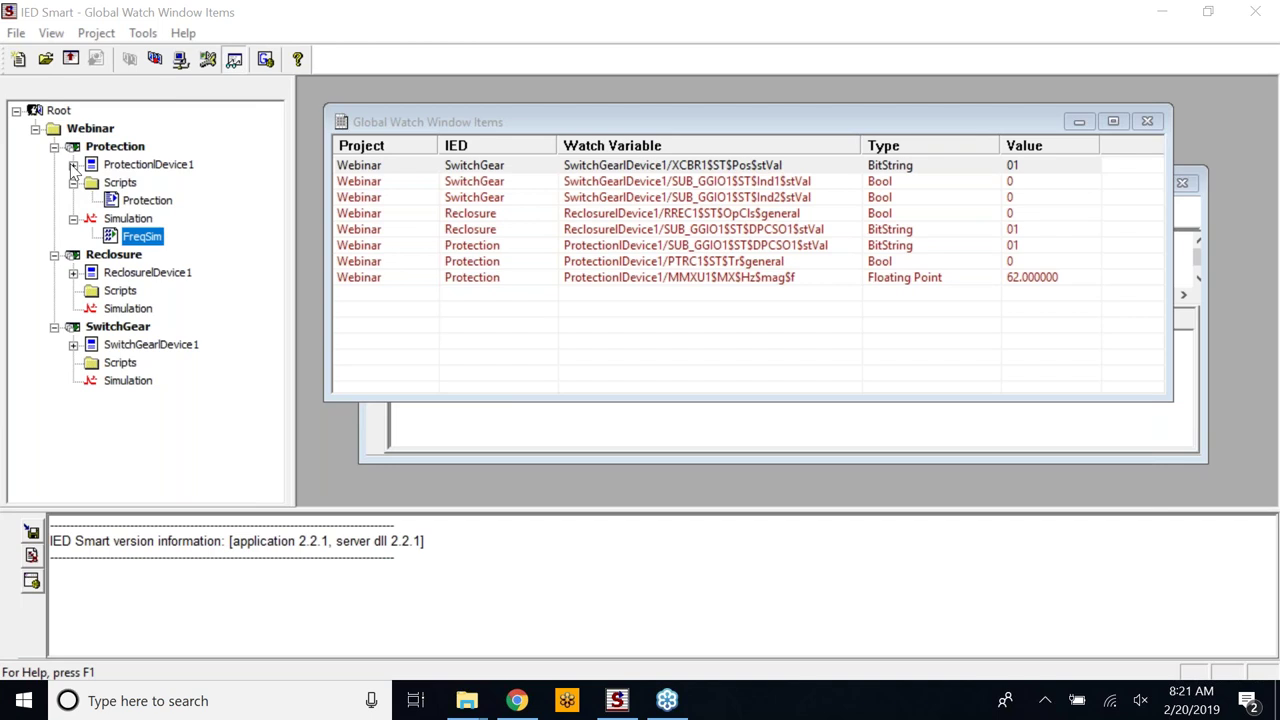
Expand ProtectionDevice1 to list LLN0, MMXU1, PDIS1, PTRC1 and SUB_GGIO1, then bring up Windows search
{"action": "left_click", "coordinate": [73, 165]}
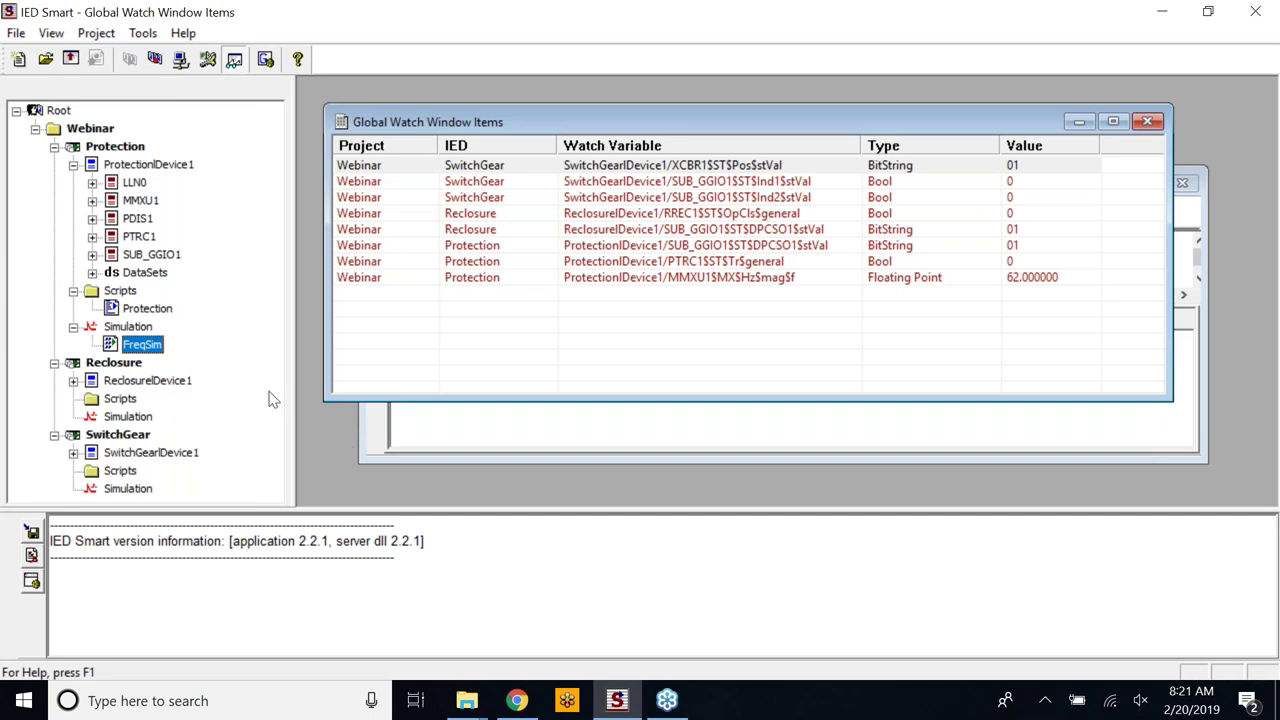
{"action": "left_click", "coordinate": [112, 701]}
Launch cmd, run ipconfig to check Ethernet 2's 192.168.1.91–192.168.1.100 addresses, then minimize it
{"action": "type", "text": "cmd"}
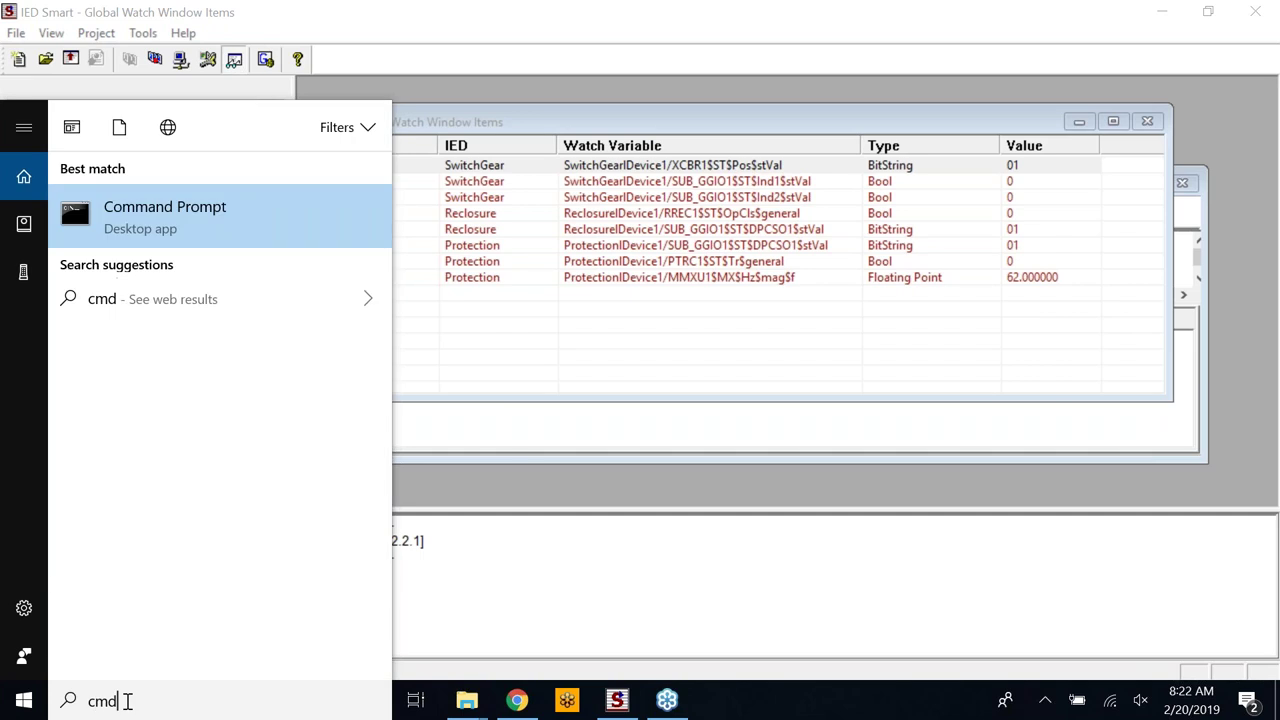
{"action": "key", "text": "Return"}
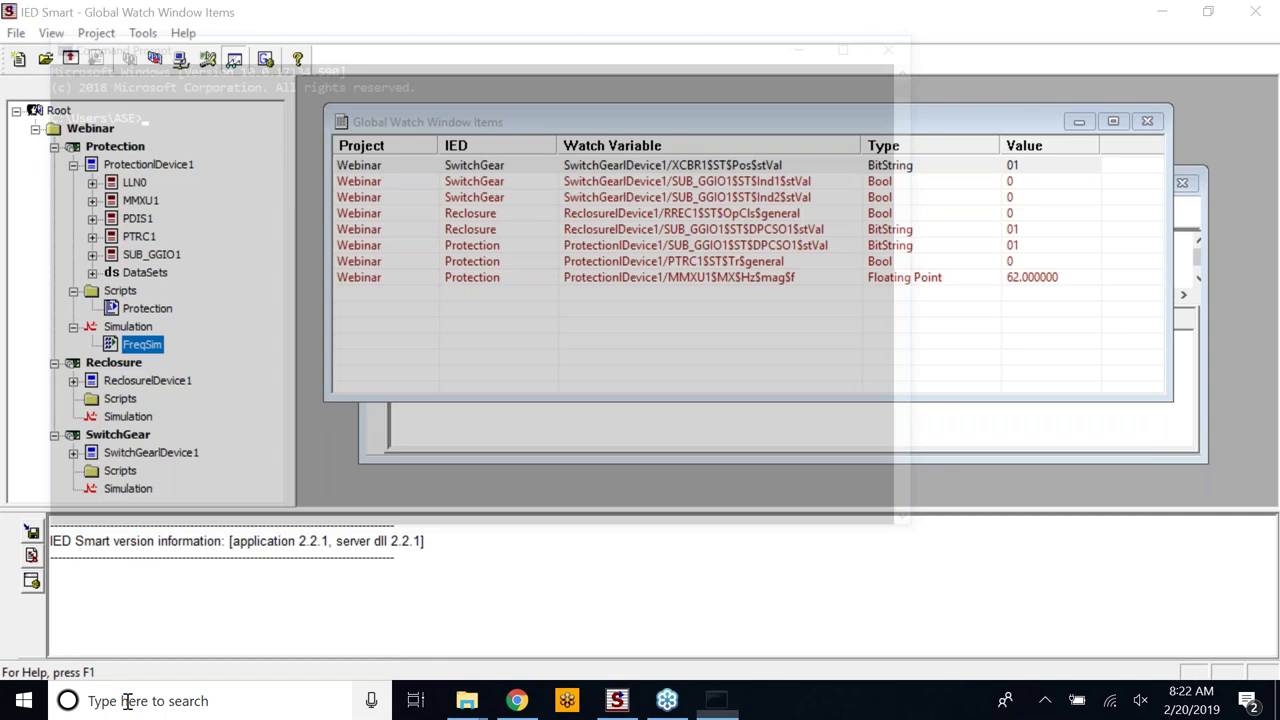
{"action": "type", "text": "ipcon"}
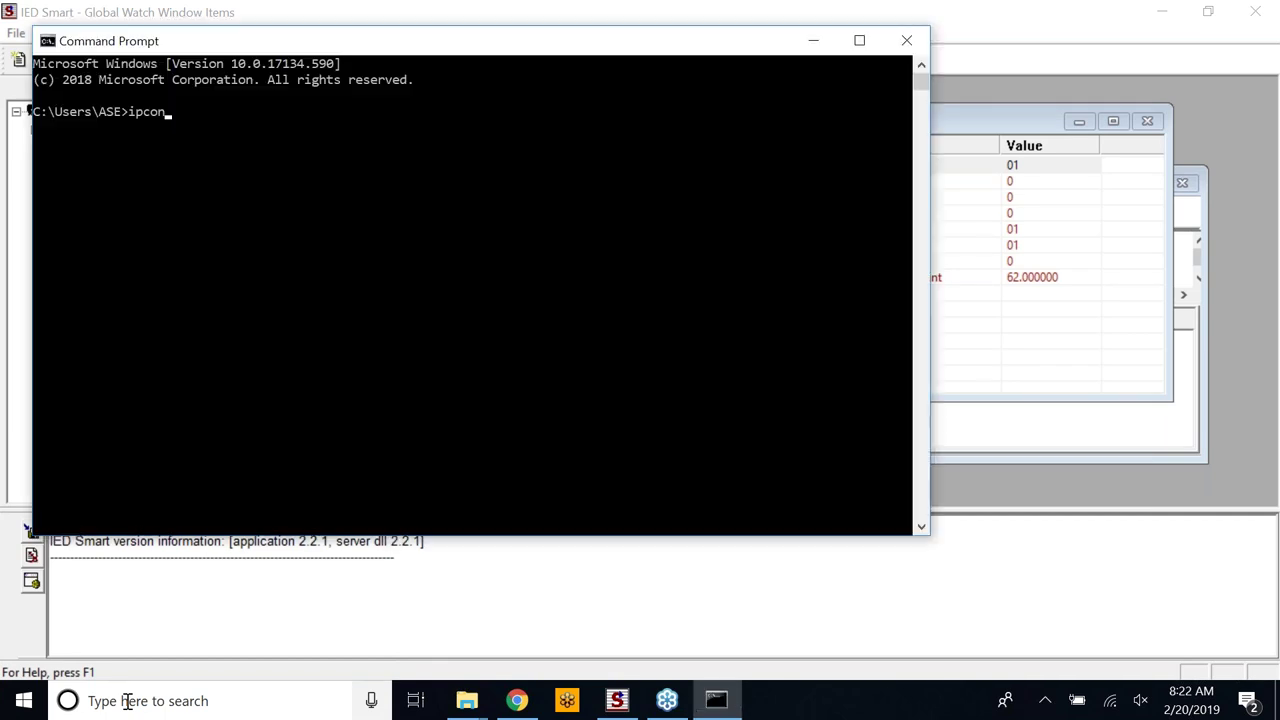
{"action": "type", "text": "fig"}
{"action": "key", "text": "Return"}
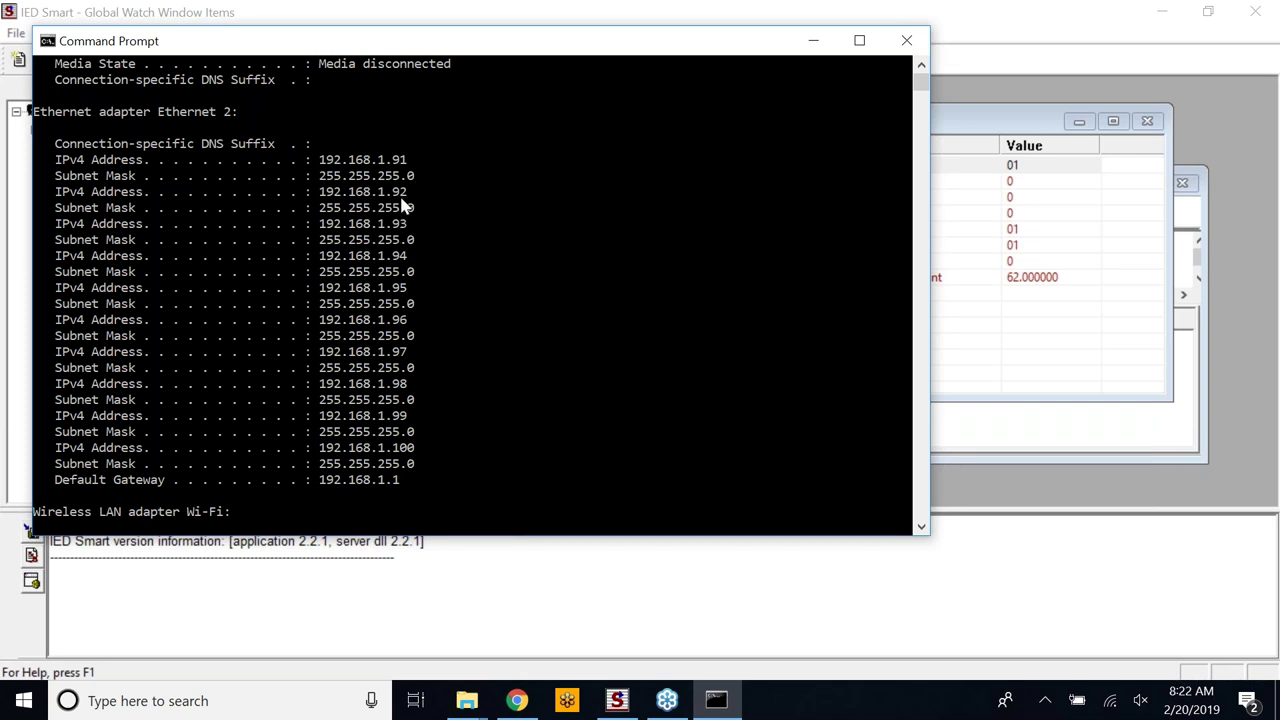
{"action": "left_click", "coordinate": [812, 39]}
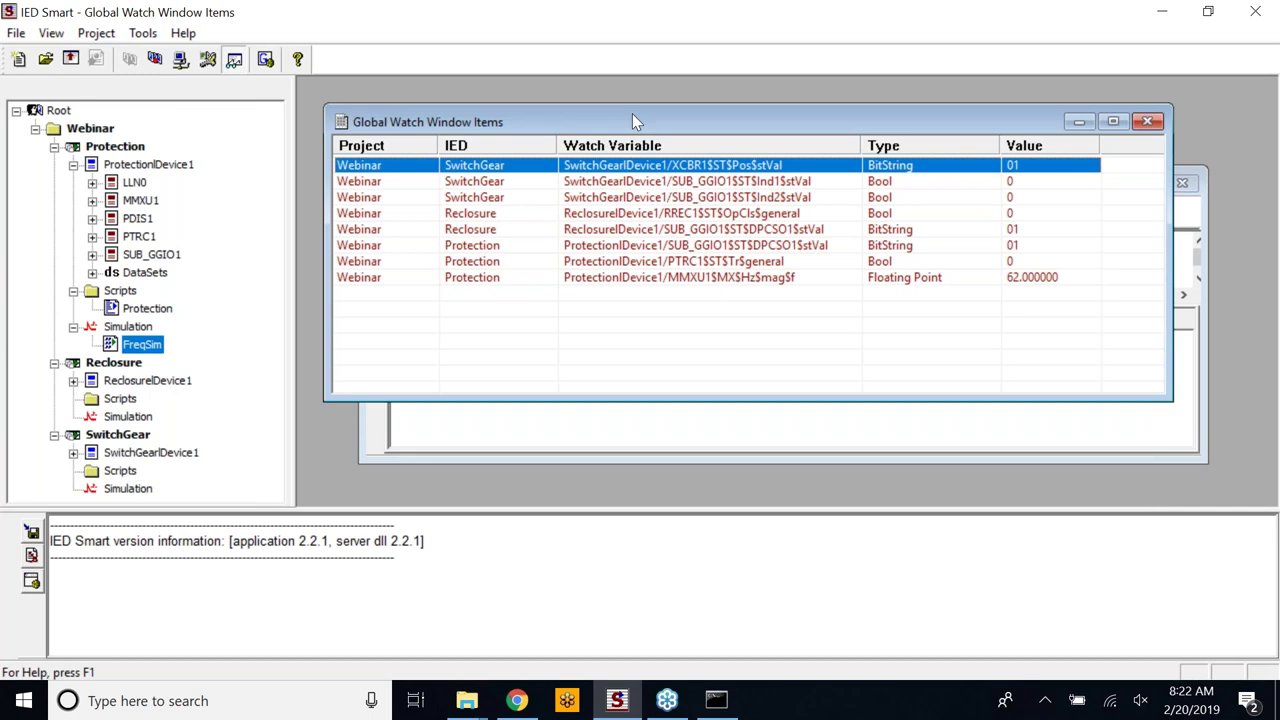
Move the global watch list down, expand MMXU1's MX group and open the PhV variables
{"action": "left_click_drag", "start_coordinate": [632, 124], "coordinate": [625, 202]}
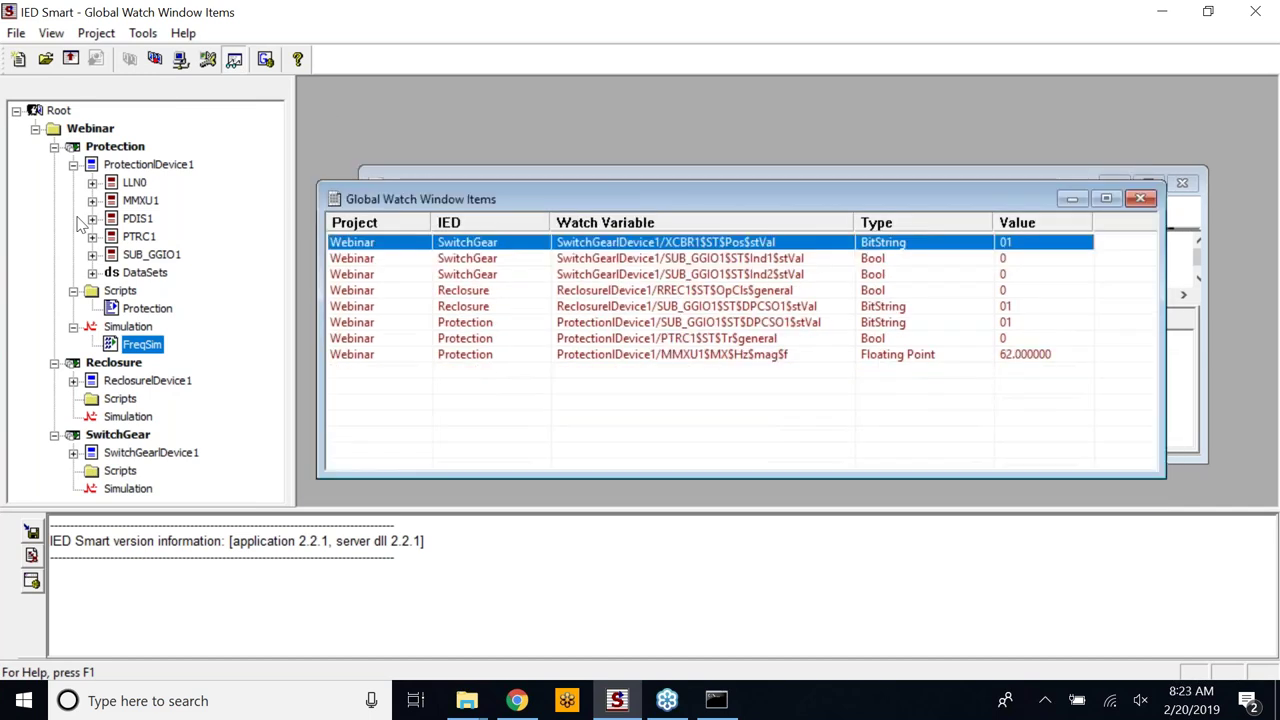
{"action": "left_click", "coordinate": [92, 200]}
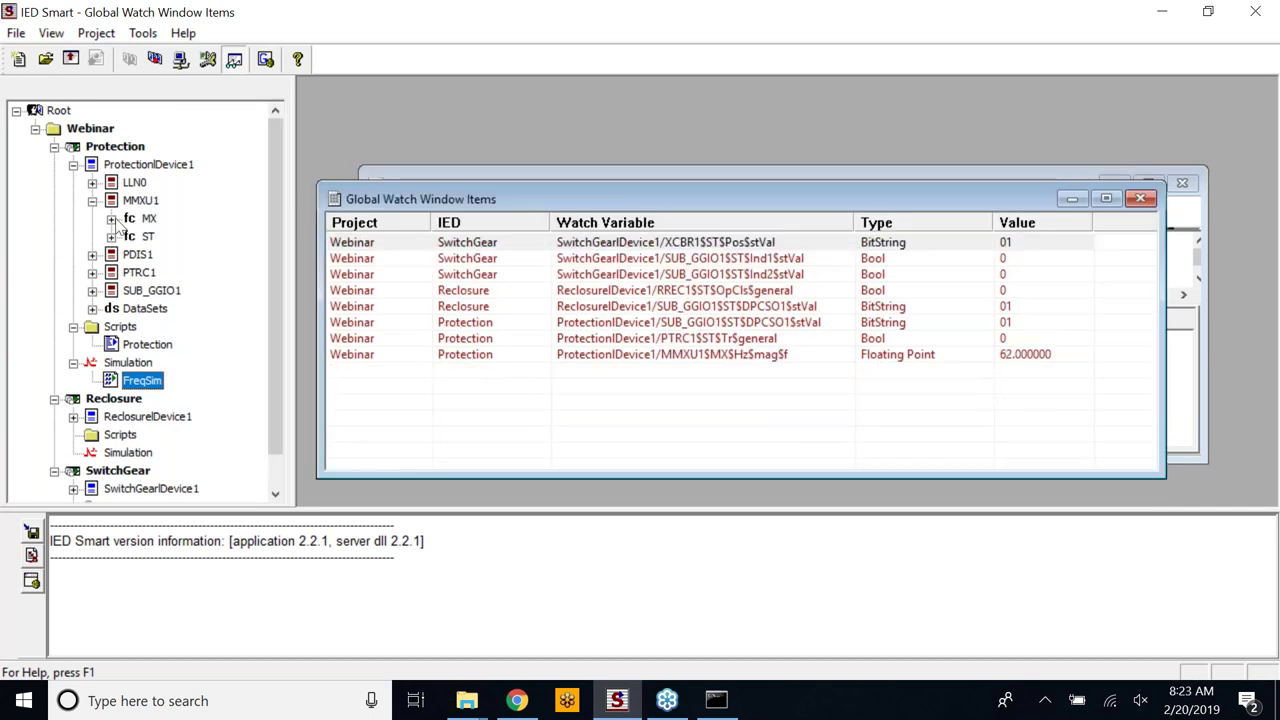
{"action": "left_click", "coordinate": [111, 218]}
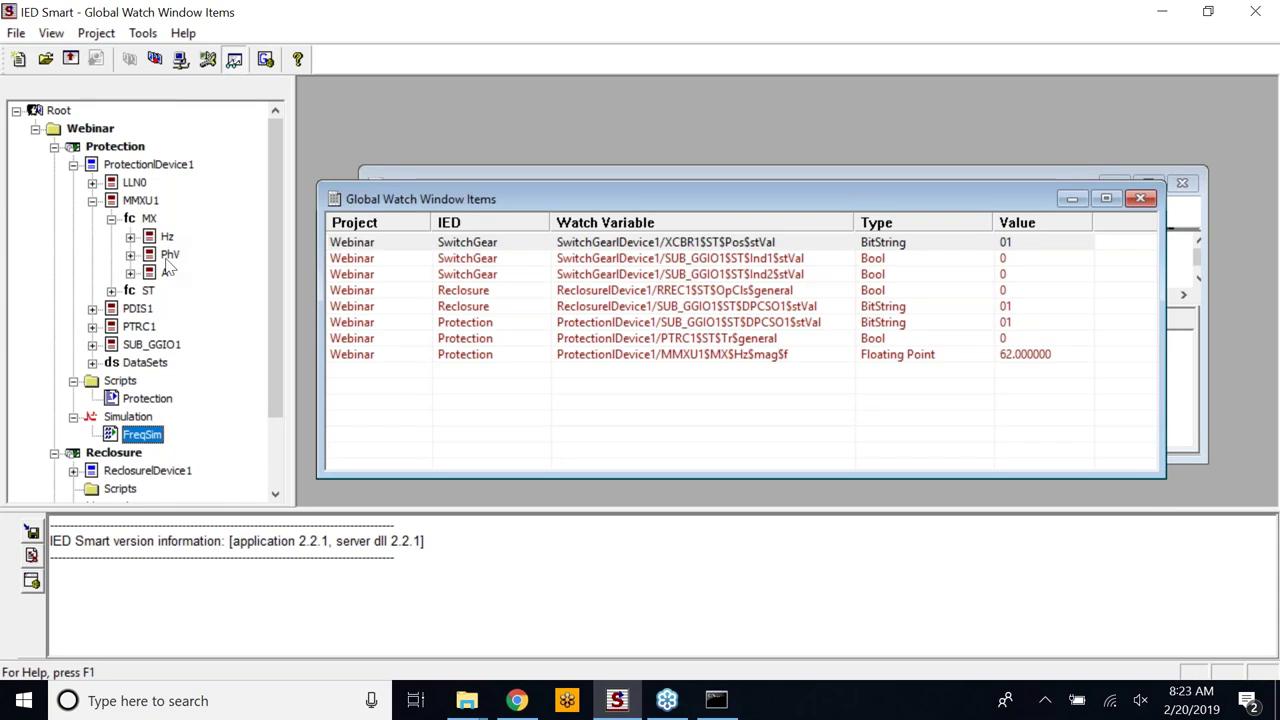
{"action": "double_click", "coordinate": [170, 255]}
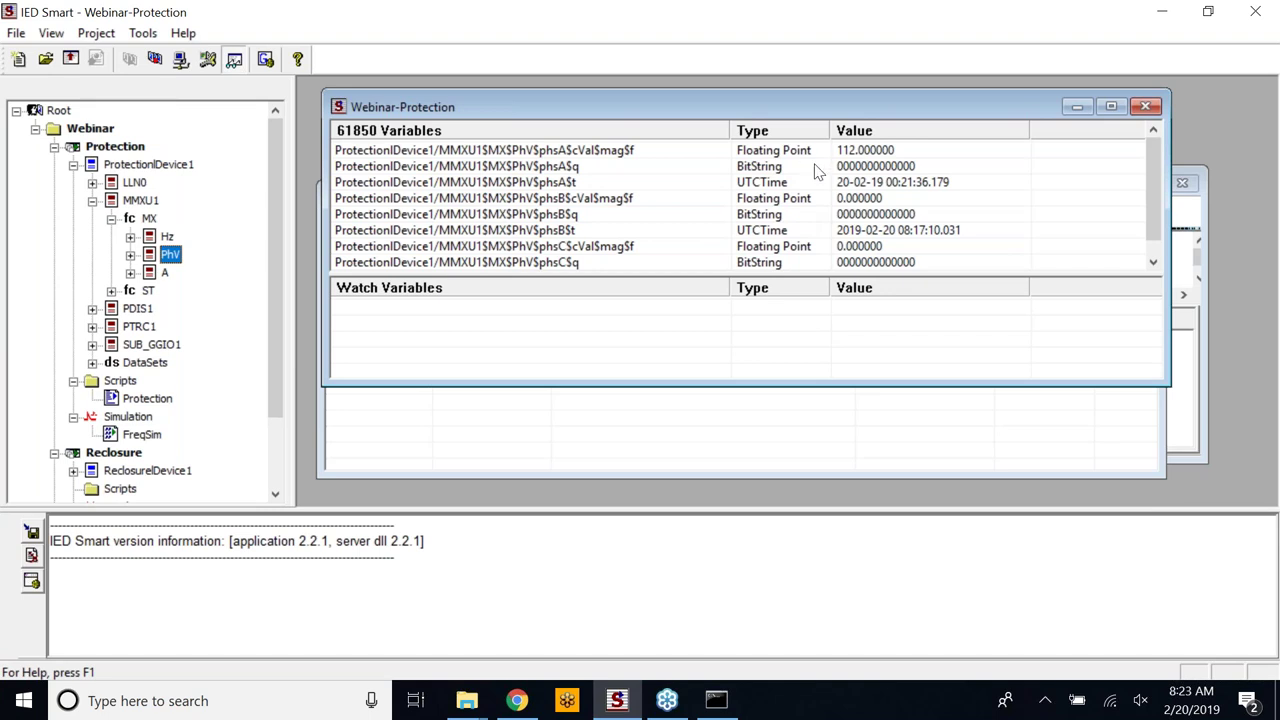
Change the phase A voltage magnitude value to 114.1
{"action": "double_click", "coordinate": [904, 150]}
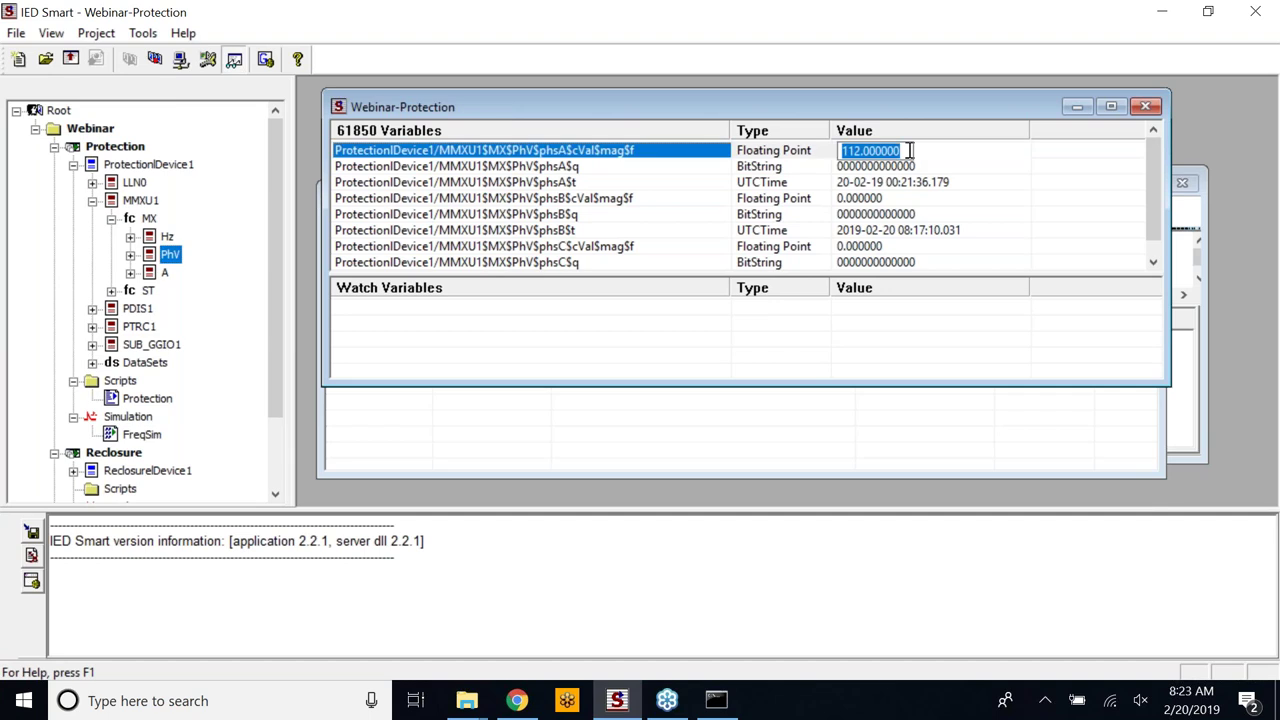
{"action": "type", "text": "11"}
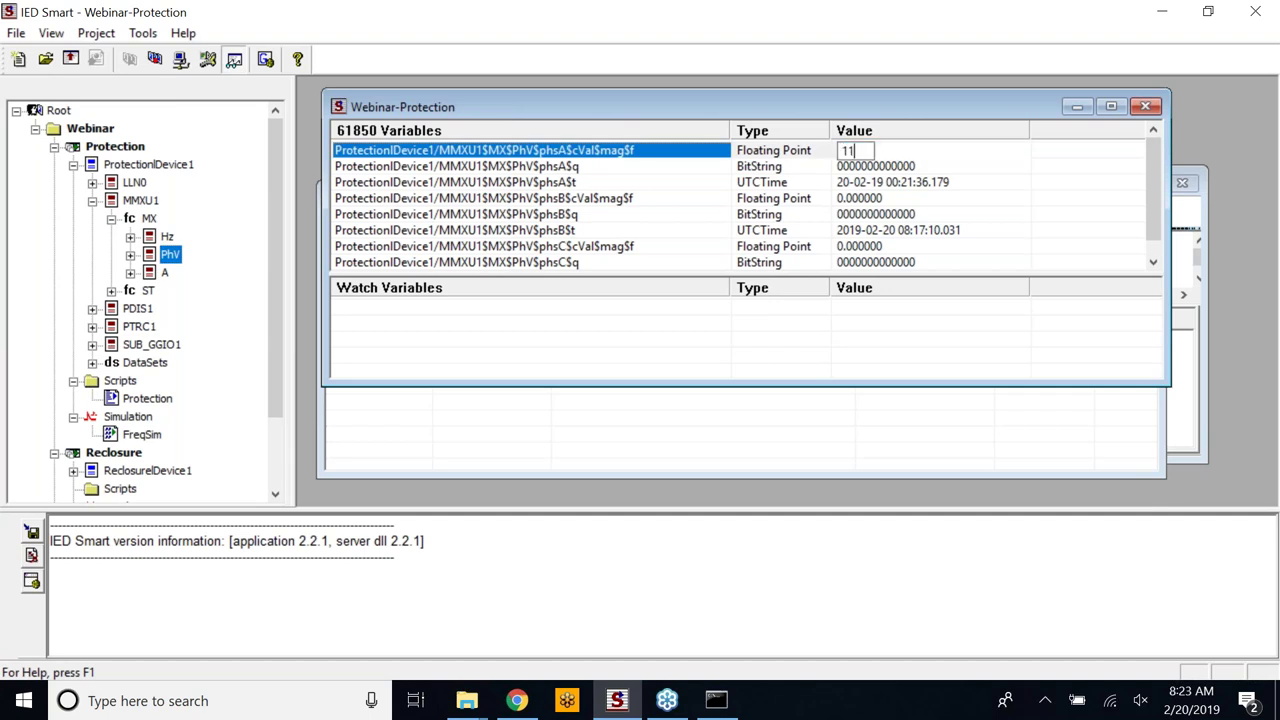
{"action": "type", "text": "4.1"}
{"action": "key", "text": "Return"}
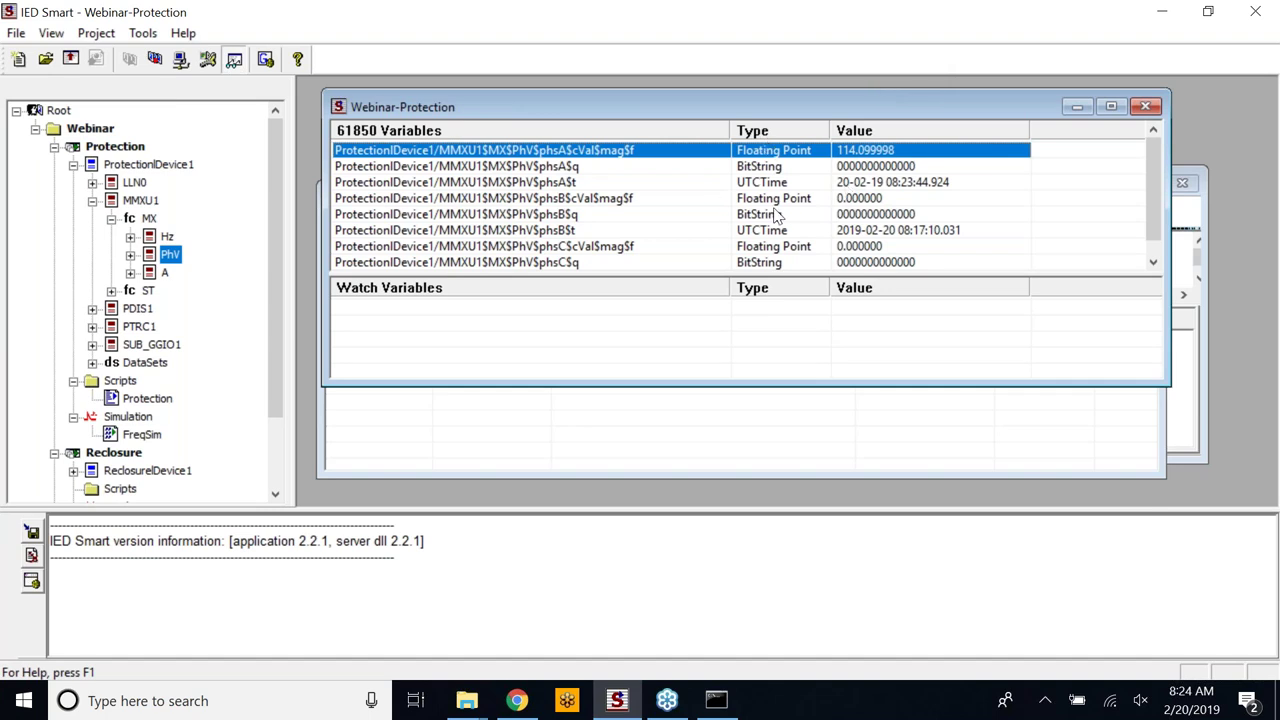
Add the phsA magnitude variable to the local watch window and nudge the window down
{"action": "right_click", "coordinate": [523, 161]}
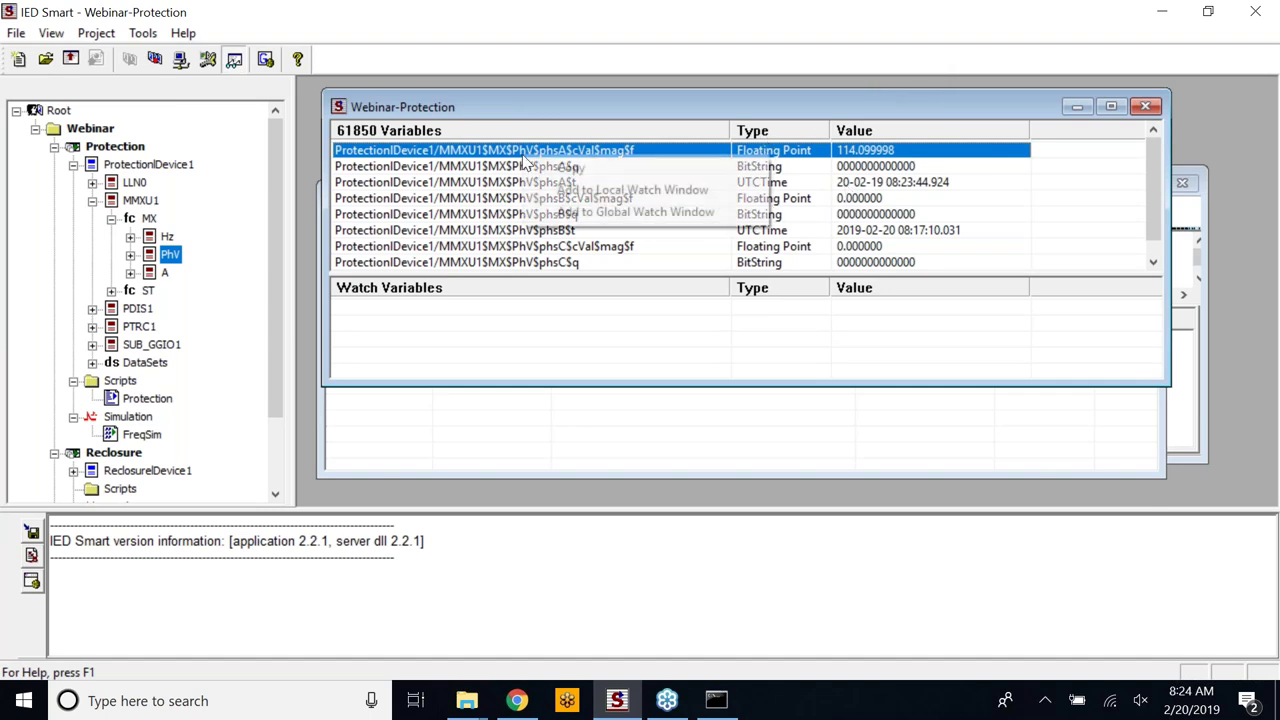
{"action": "left_click", "coordinate": [605, 190]}
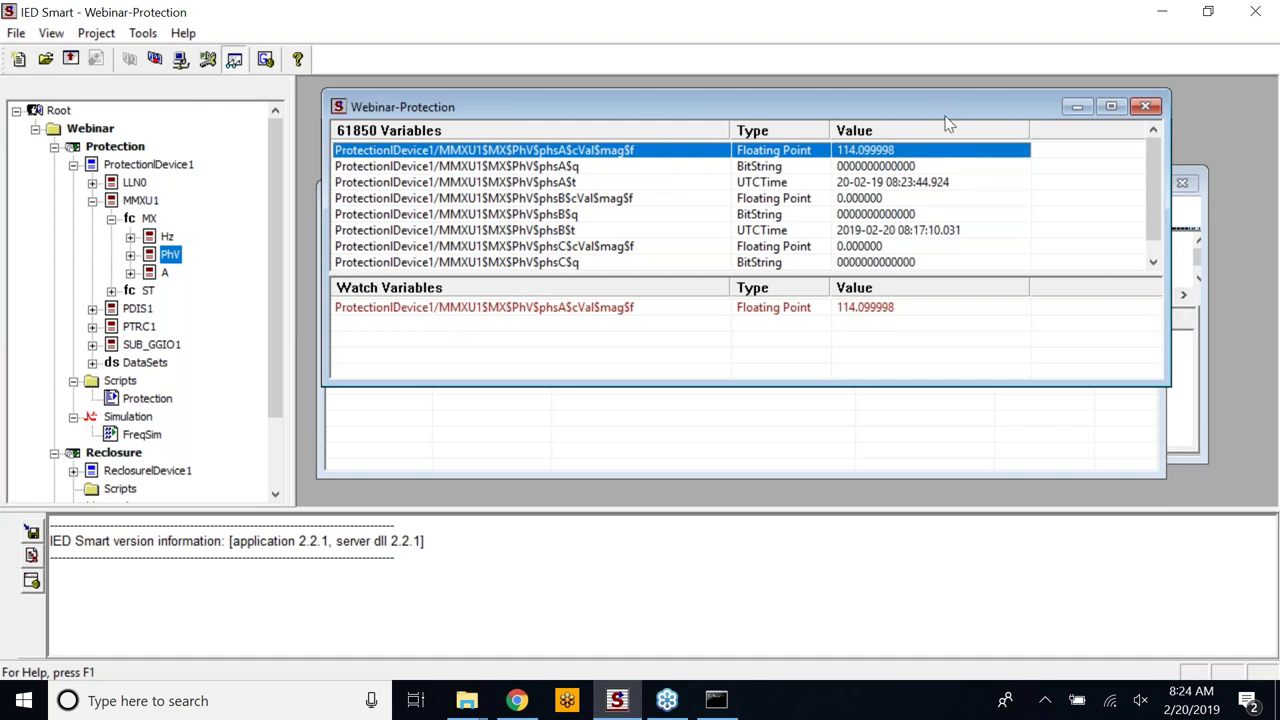
{"action": "left_click_drag", "start_coordinate": [946, 116], "coordinate": [947, 138]}
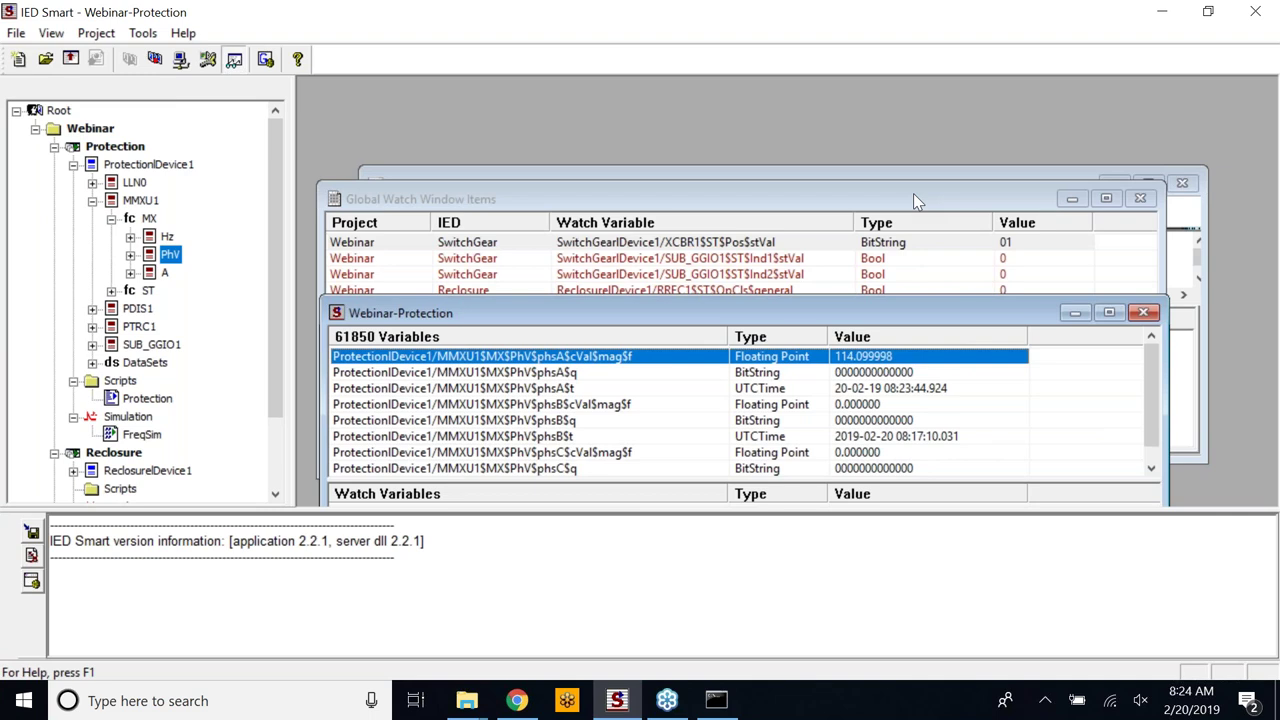
Bring the global watch list forward and review the PTRC1 trip and MMXU1 Hz rows
{"action": "left_click", "coordinate": [913, 195]}
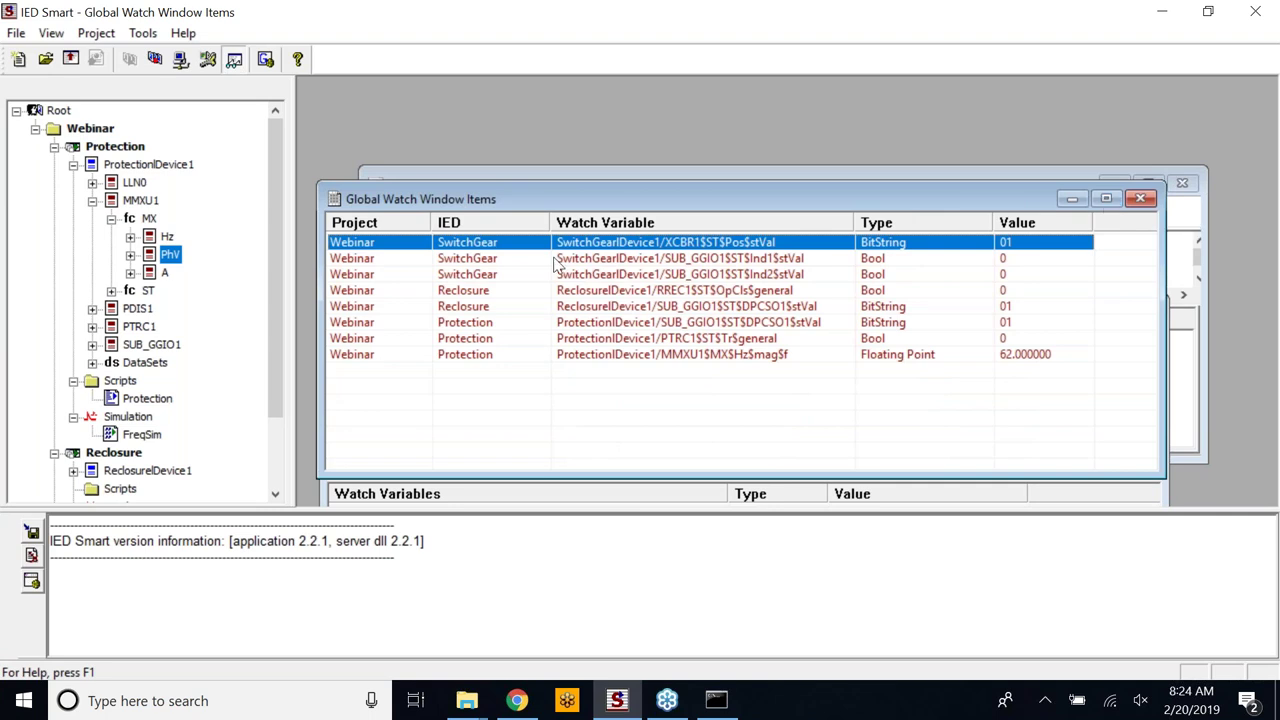
{"action": "left_click", "coordinate": [500, 340]}
{"action": "left_click", "coordinate": [618, 357]}
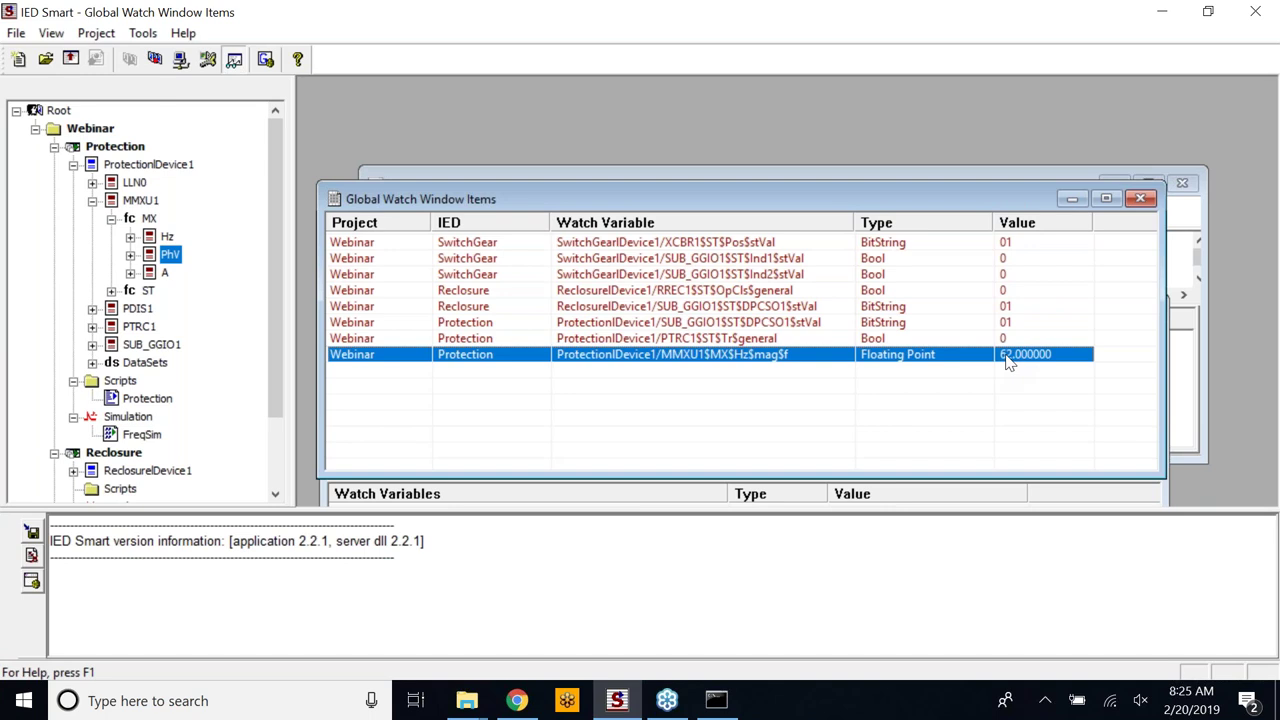
{"action": "left_click", "coordinate": [718, 340]}
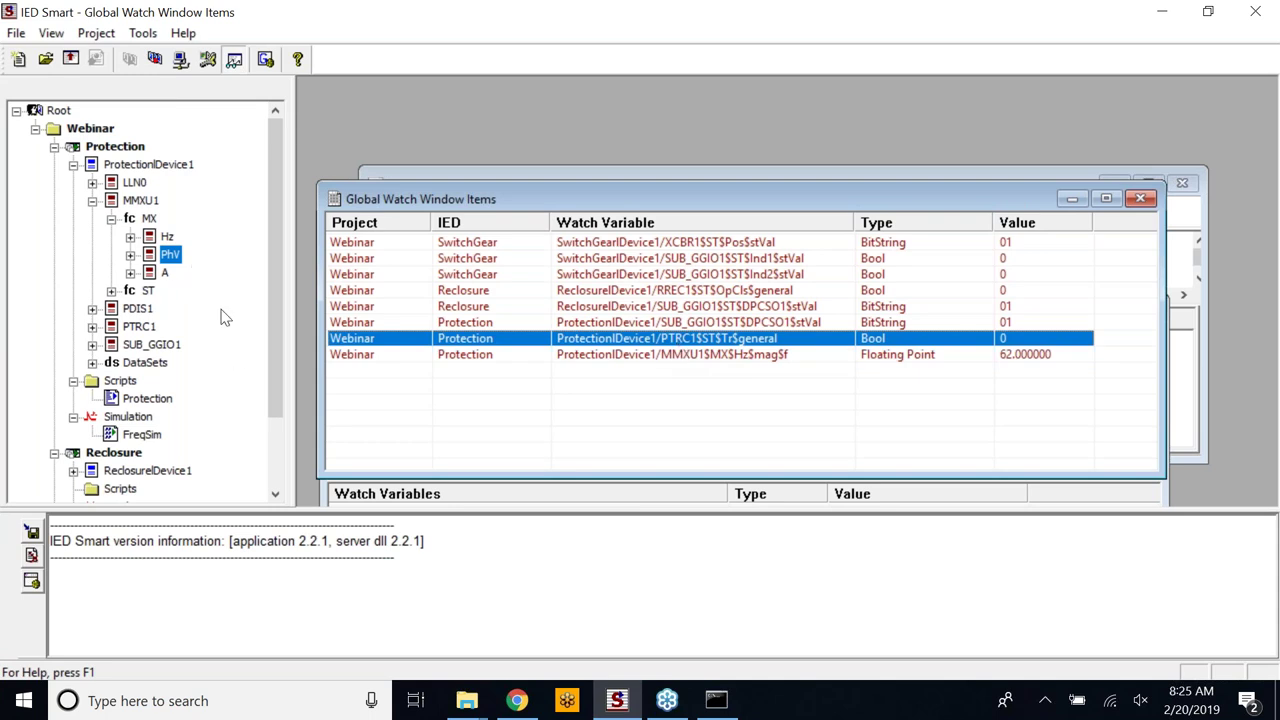
{"action": "scroll", "coordinate": [225, 323], "scroll_direction": "down", "scroll_amount": 1}
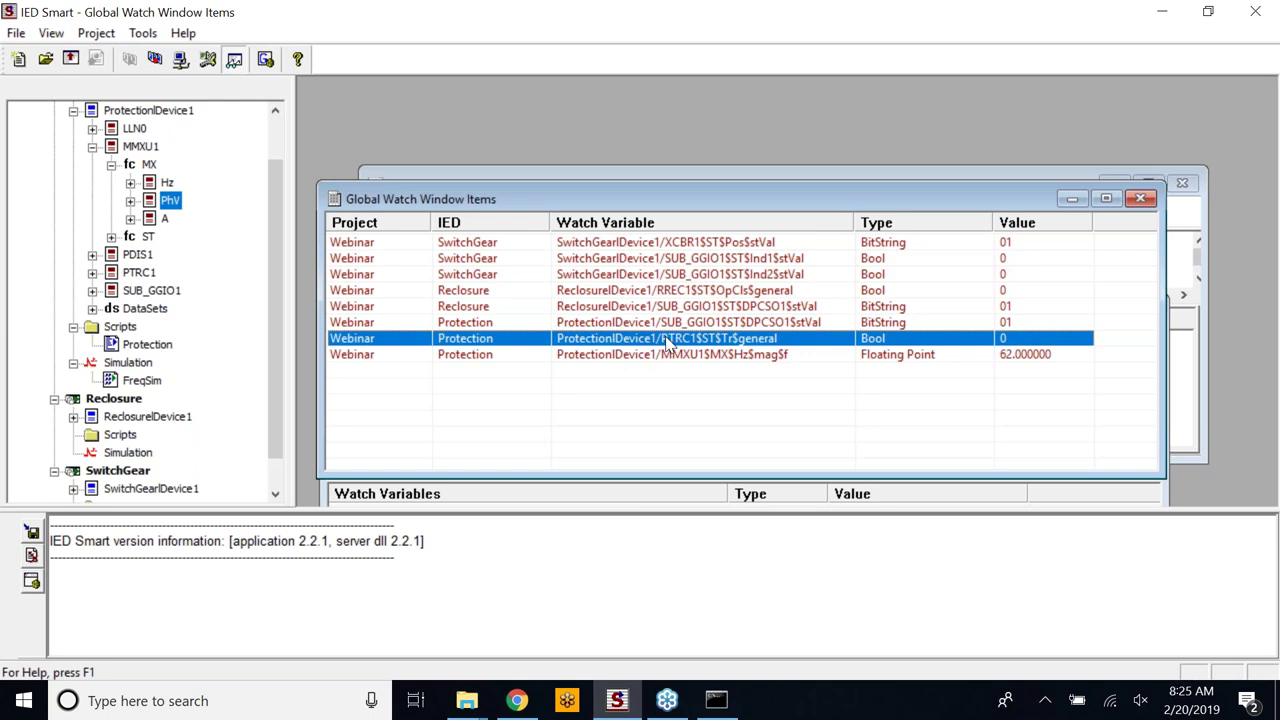
Review the SwitchGear, Reclosure and Protection rows, then move the watch list higher
{"action": "left_click", "coordinate": [684, 262]}
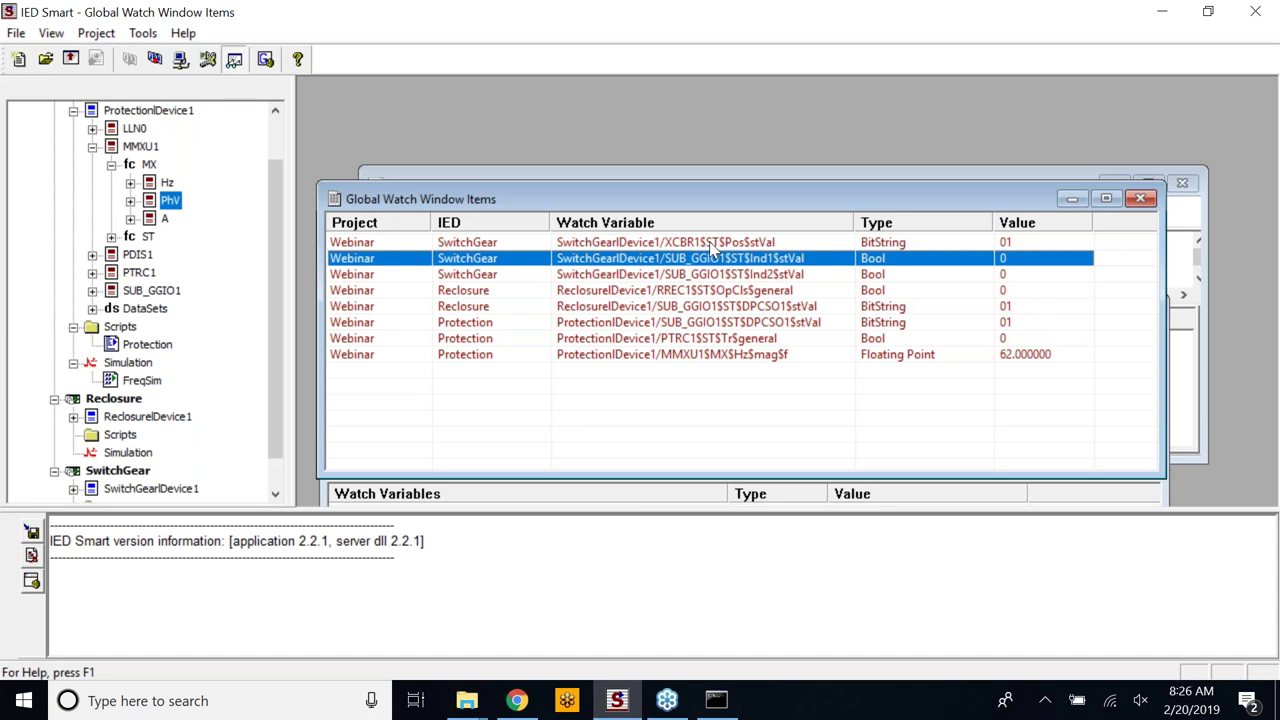
{"action": "left_click", "coordinate": [711, 242]}
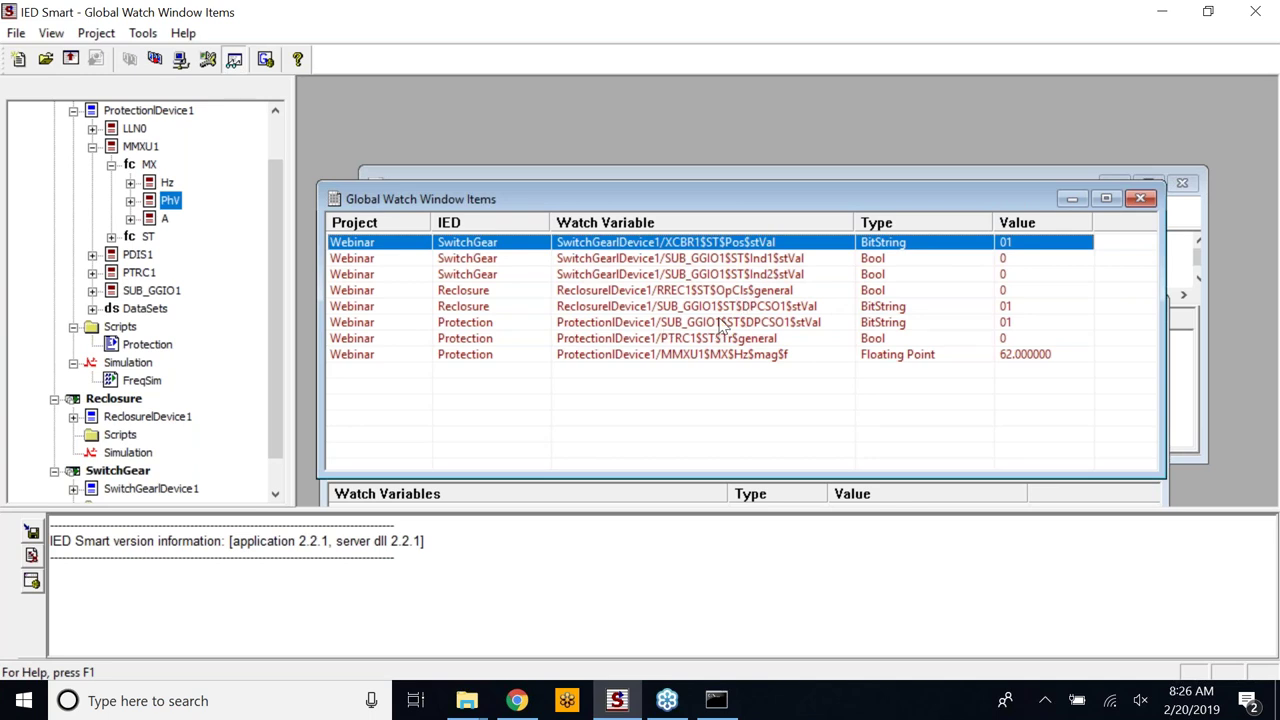
{"action": "left_click", "coordinate": [609, 309]}
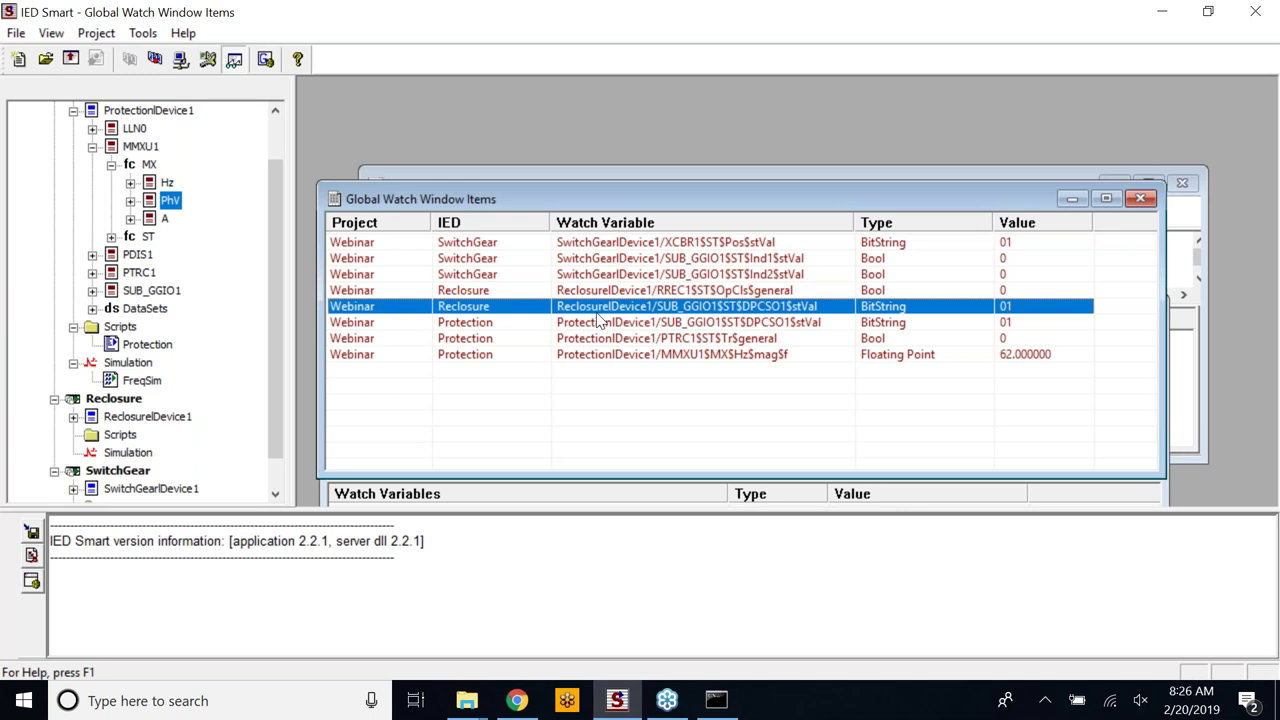
{"action": "left_click", "coordinate": [595, 326]}
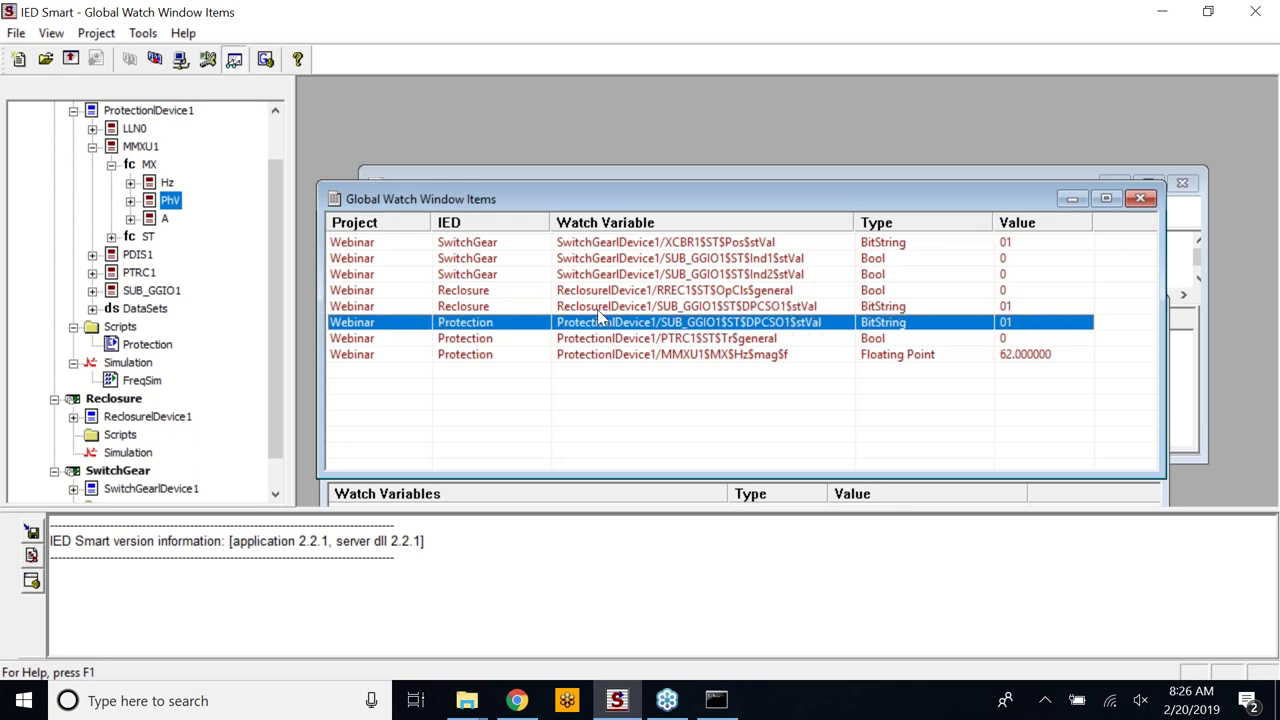
{"action": "left_click", "coordinate": [598, 308]}
{"action": "left_click", "coordinate": [612, 323]}
{"action": "left_click", "coordinate": [616, 312]}
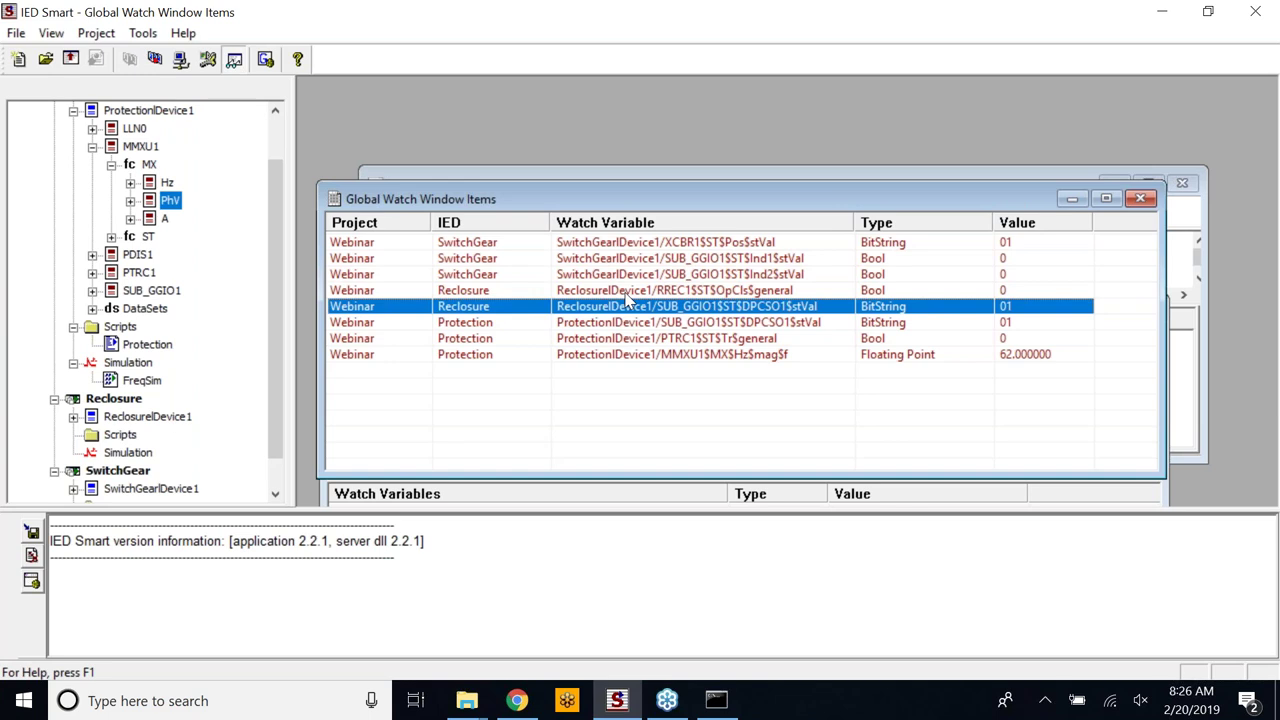
{"action": "left_click", "coordinate": [626, 292]}
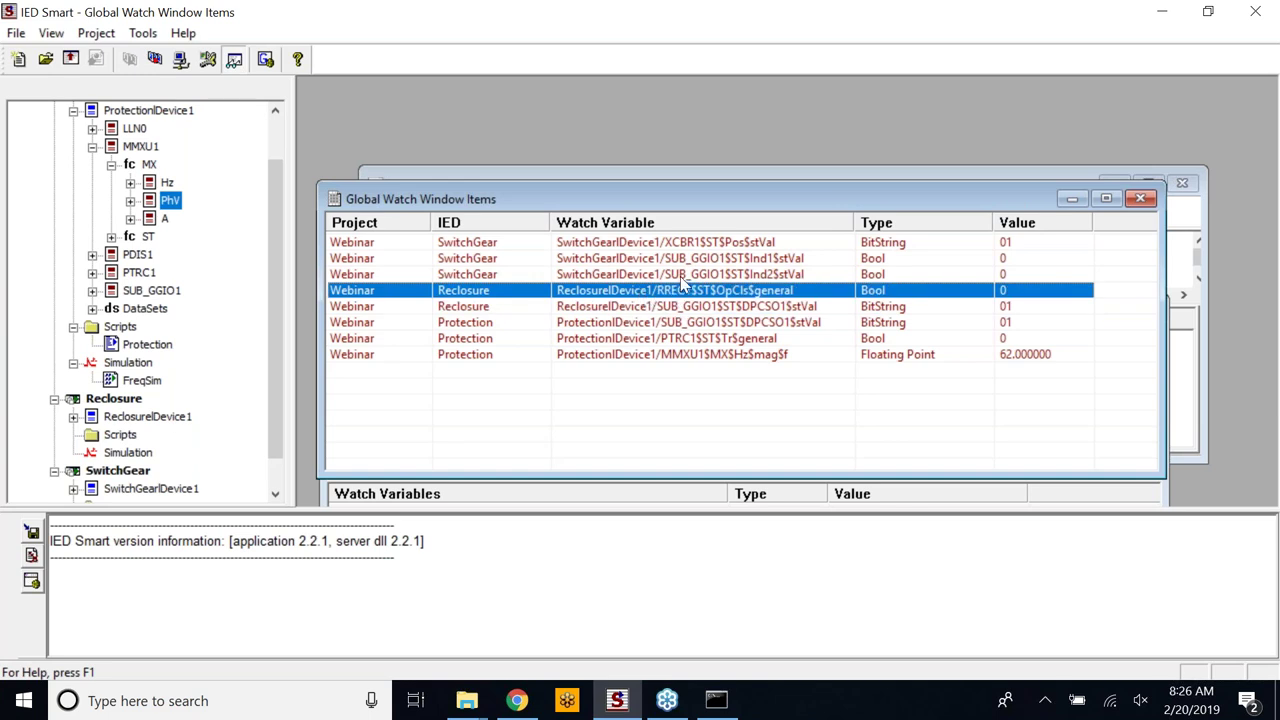
{"action": "left_click", "coordinate": [683, 279]}
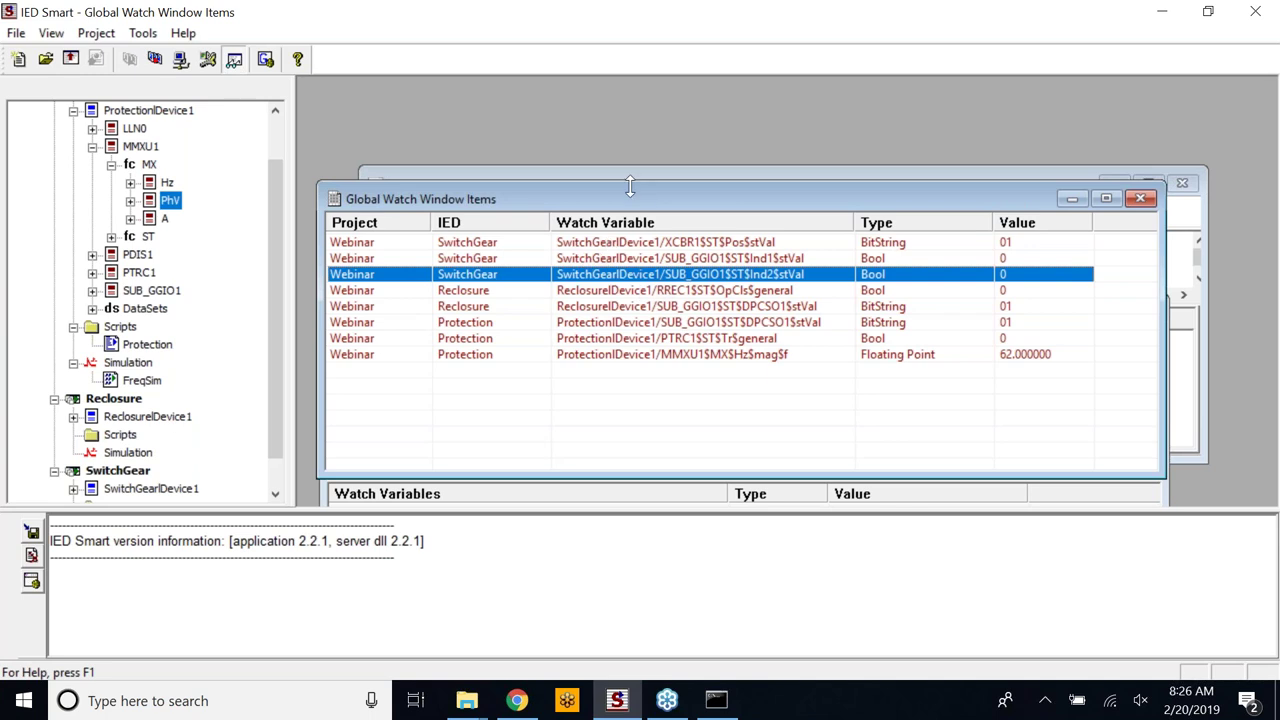
{"action": "left_click_drag", "start_coordinate": [625, 202], "coordinate": [620, 118]}
{"action": "mouse_move", "coordinate": [270, 257]}
{"action": "left_mouse_down"}
{"action": "mouse_move", "coordinate": [269, 238]}
{"action": "mouse_move", "coordinate": [268, 275]}
{"action": "mouse_move", "coordinate": [268, 252]}
{"action": "left_mouse_up"}
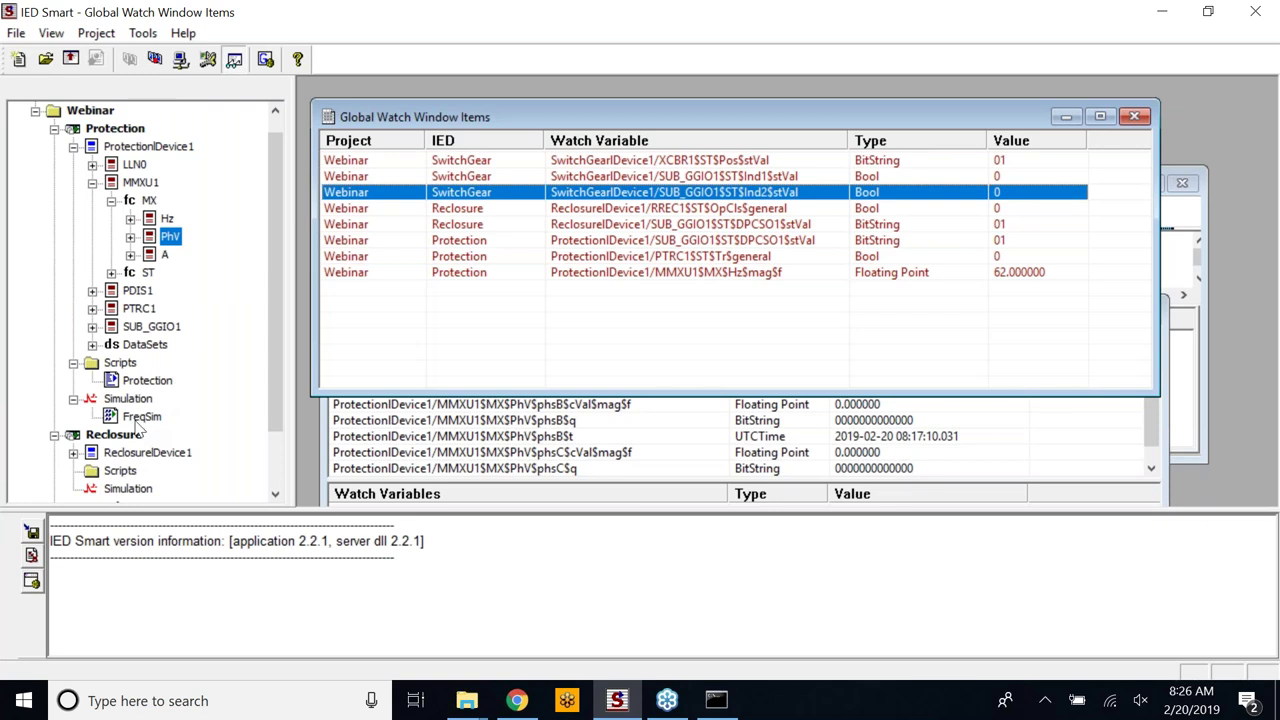
Open the FreqSim simulation and check its 5000 ms time interval
{"action": "left_click", "coordinate": [139, 424]}
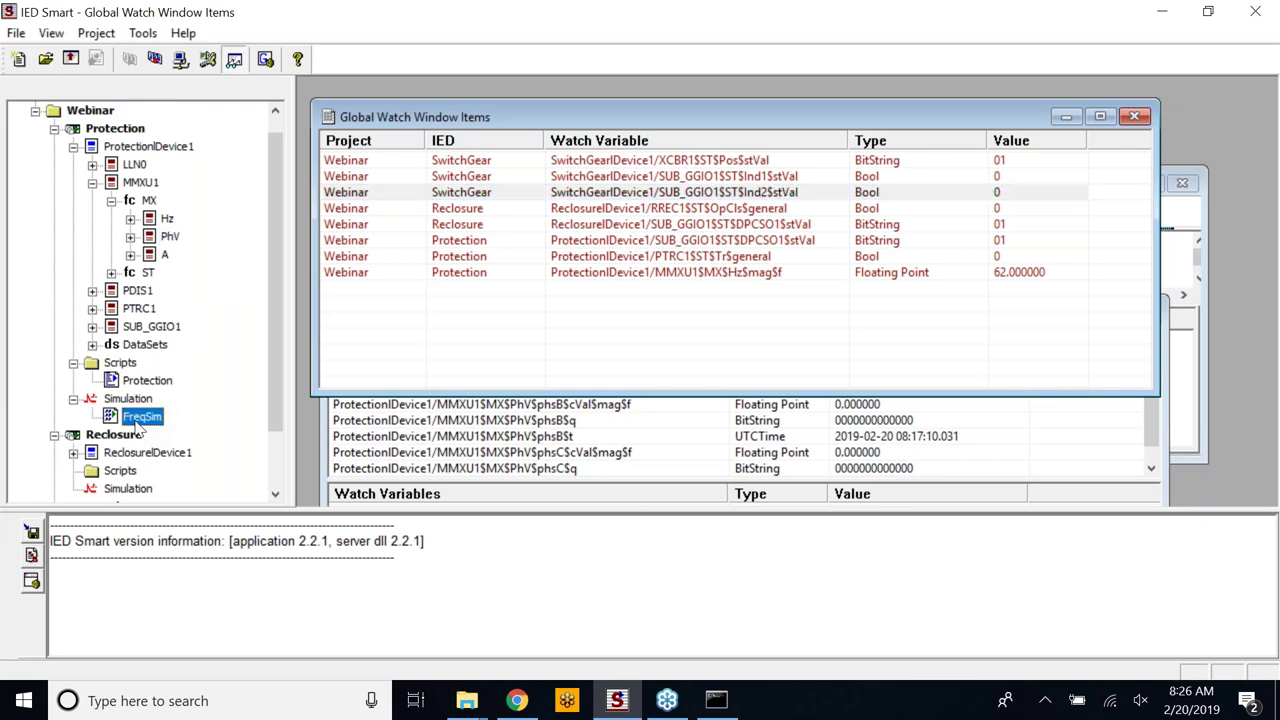
{"action": "double_click", "coordinate": [139, 427]}
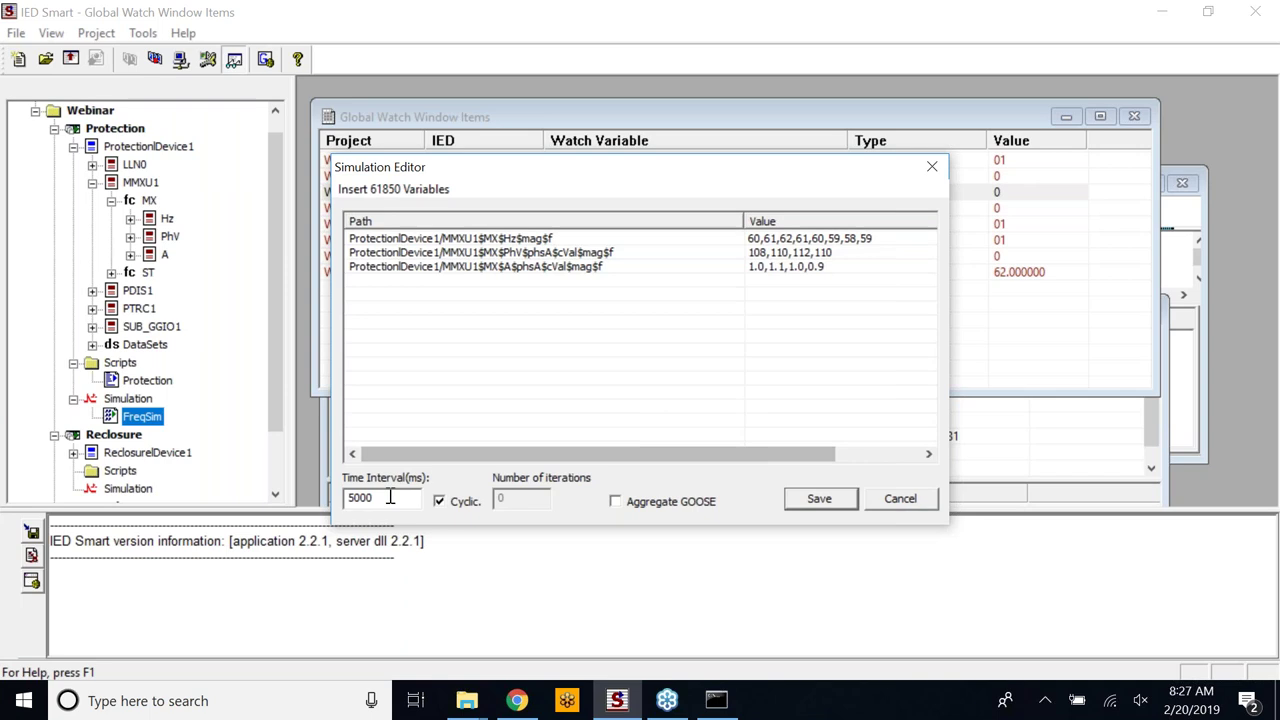
{"action": "left_click_drag", "start_coordinate": [392, 497], "coordinate": [345, 497]}
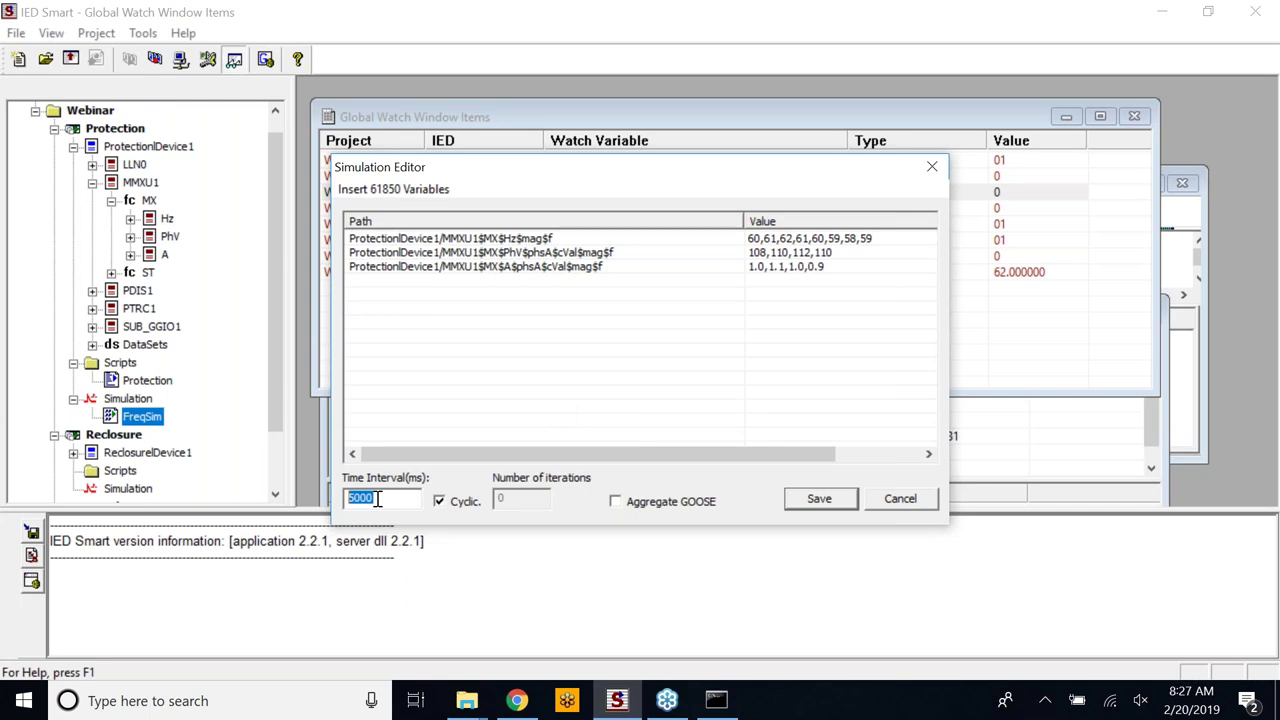
Inspect the Hz sequence 60,61,62,61,60,59,58,59 and the phase-A voltage values, then close the editor
{"action": "left_click", "coordinate": [557, 244]}
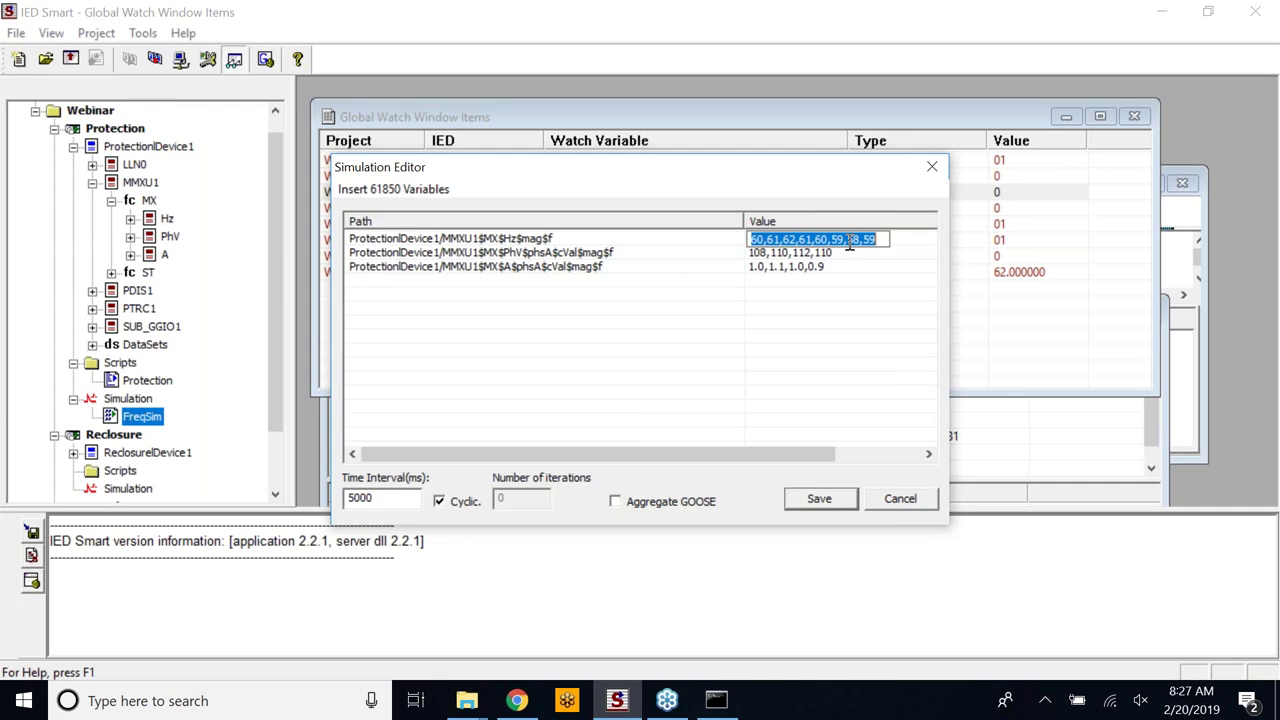
{"action": "left_click", "coordinate": [572, 255]}
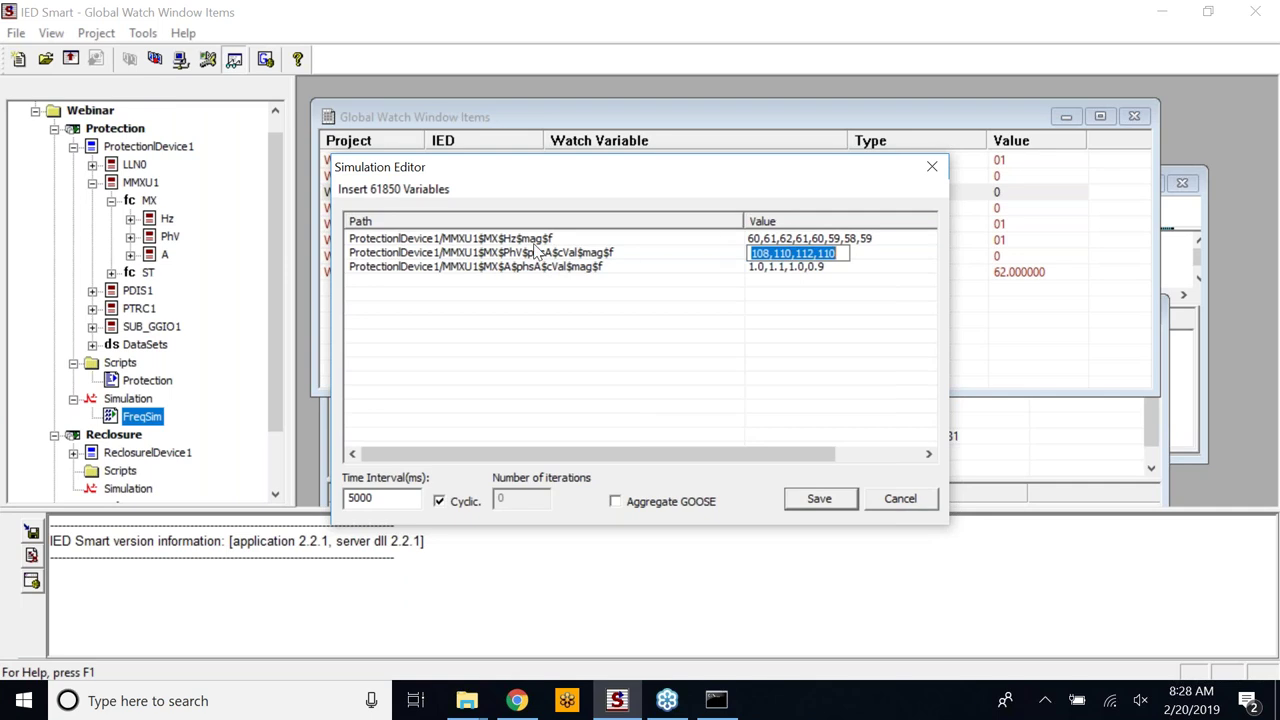
{"action": "double_click", "coordinate": [552, 241]}
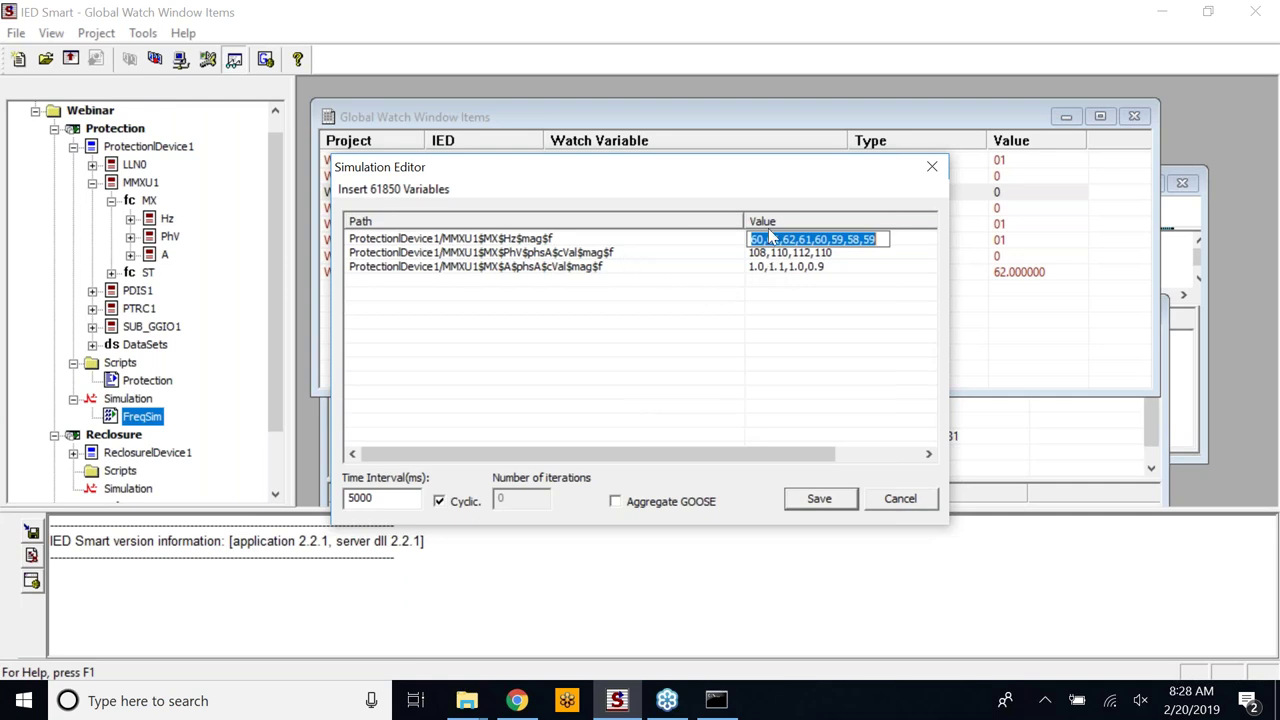
{"action": "left_click", "coordinate": [930, 176]}
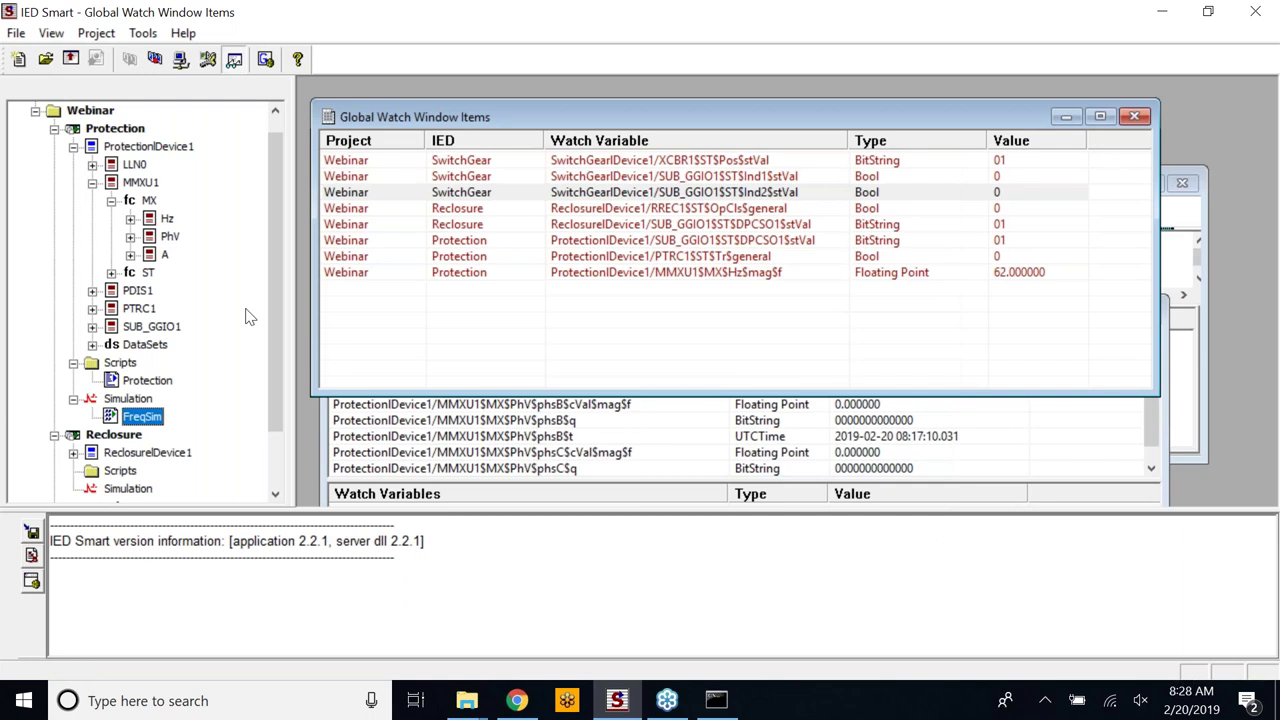
Bring up the actions menu for the FreqSim simulation
{"action": "right_click", "coordinate": [137, 420]}
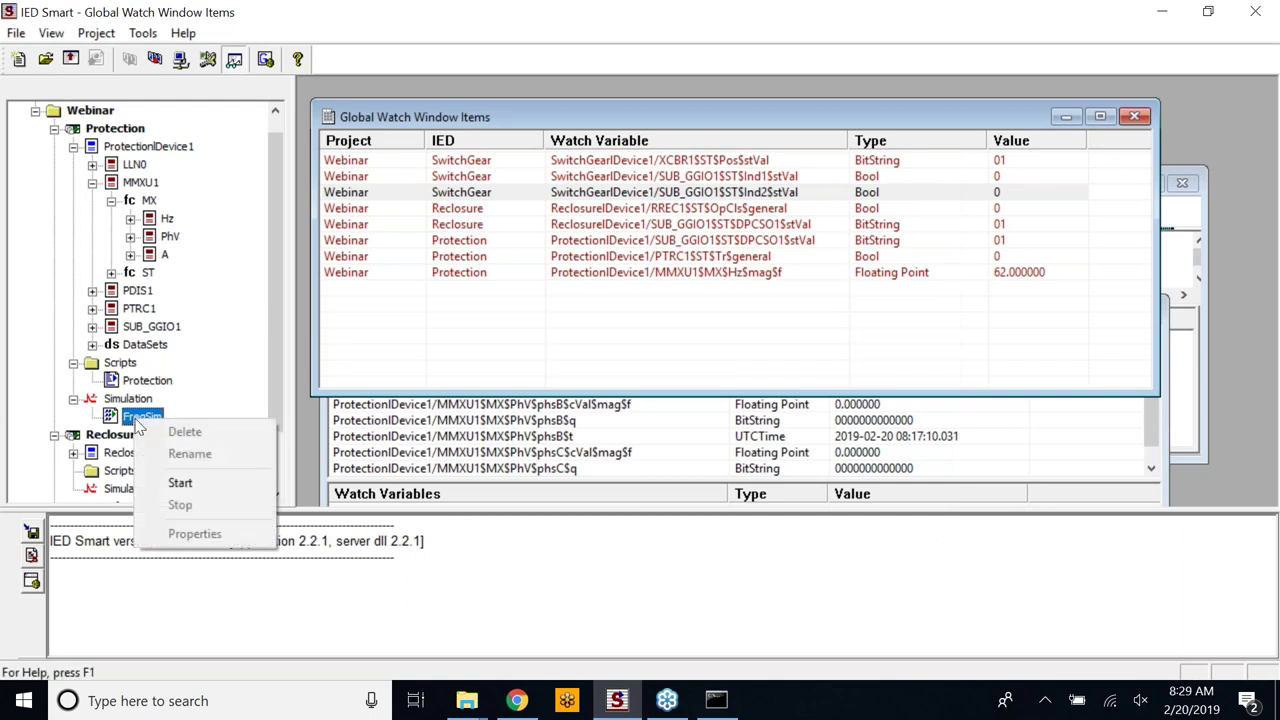
Start FreqSim and watch the Hz magnitude step through 62, 61, 60 in the watch list
{"action": "left_click", "coordinate": [203, 482]}
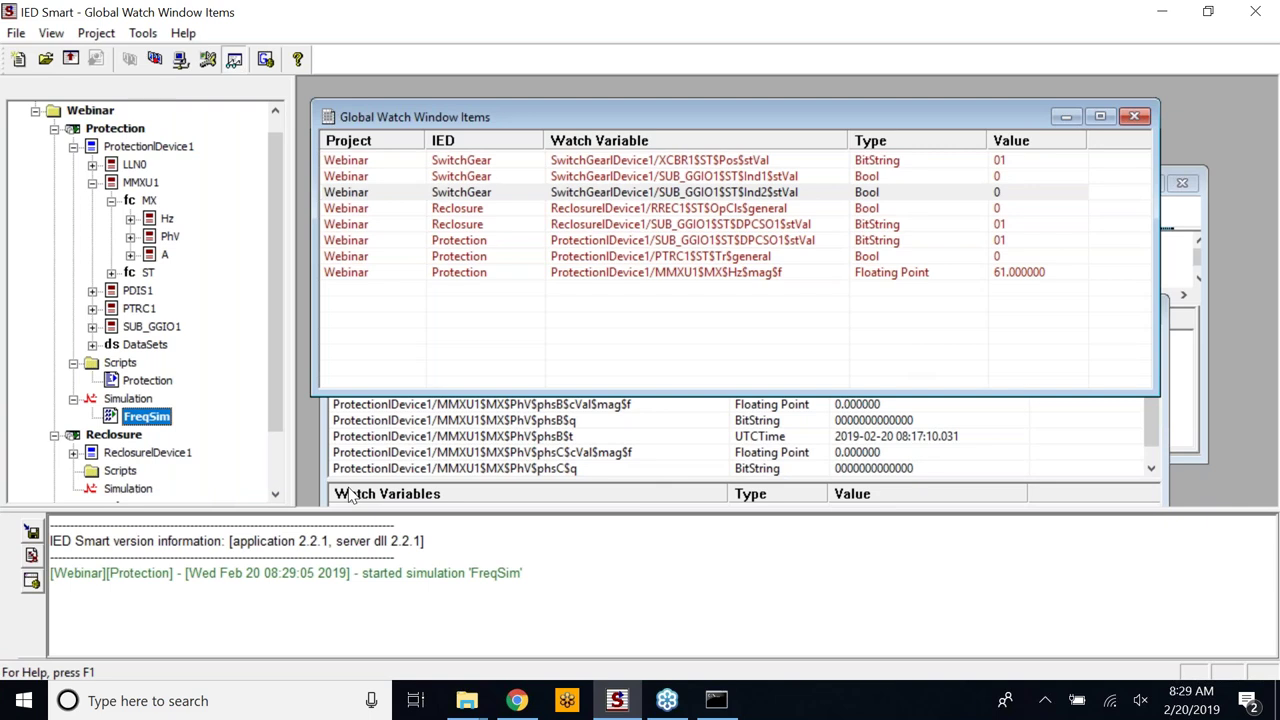
{"action": "left_click", "coordinate": [350, 497]}
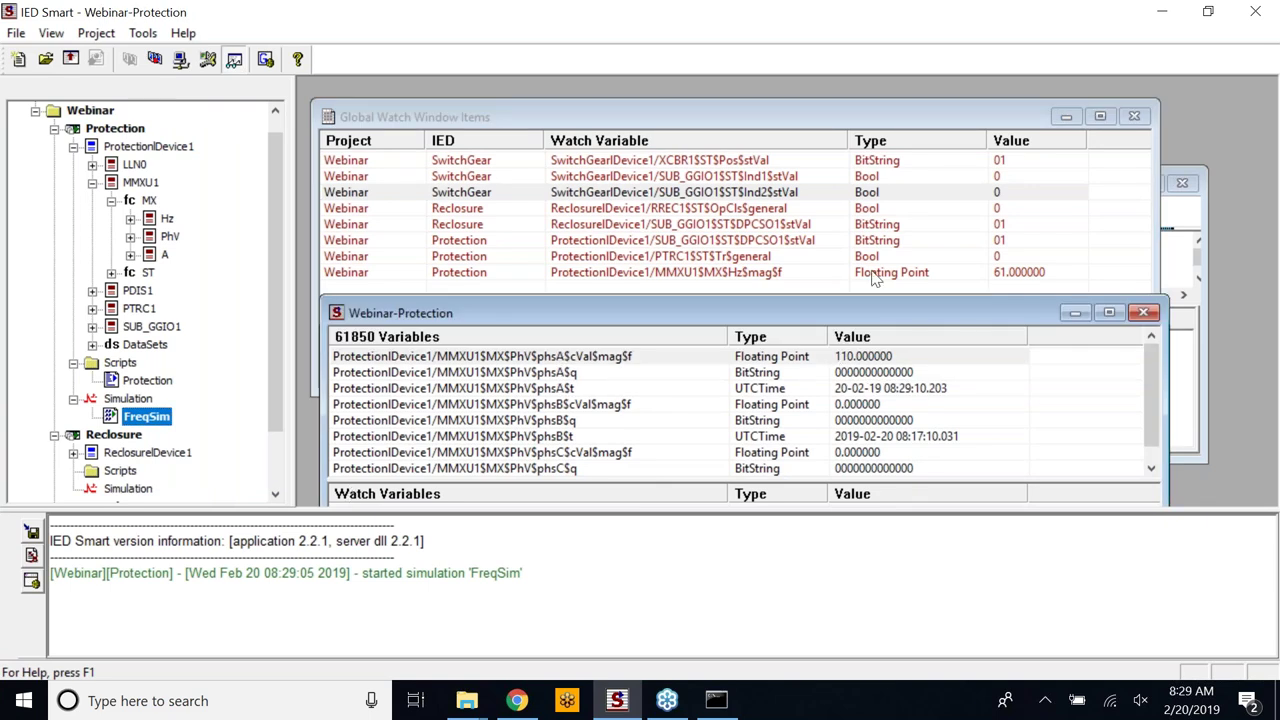
{"action": "left_click", "coordinate": [731, 274]}
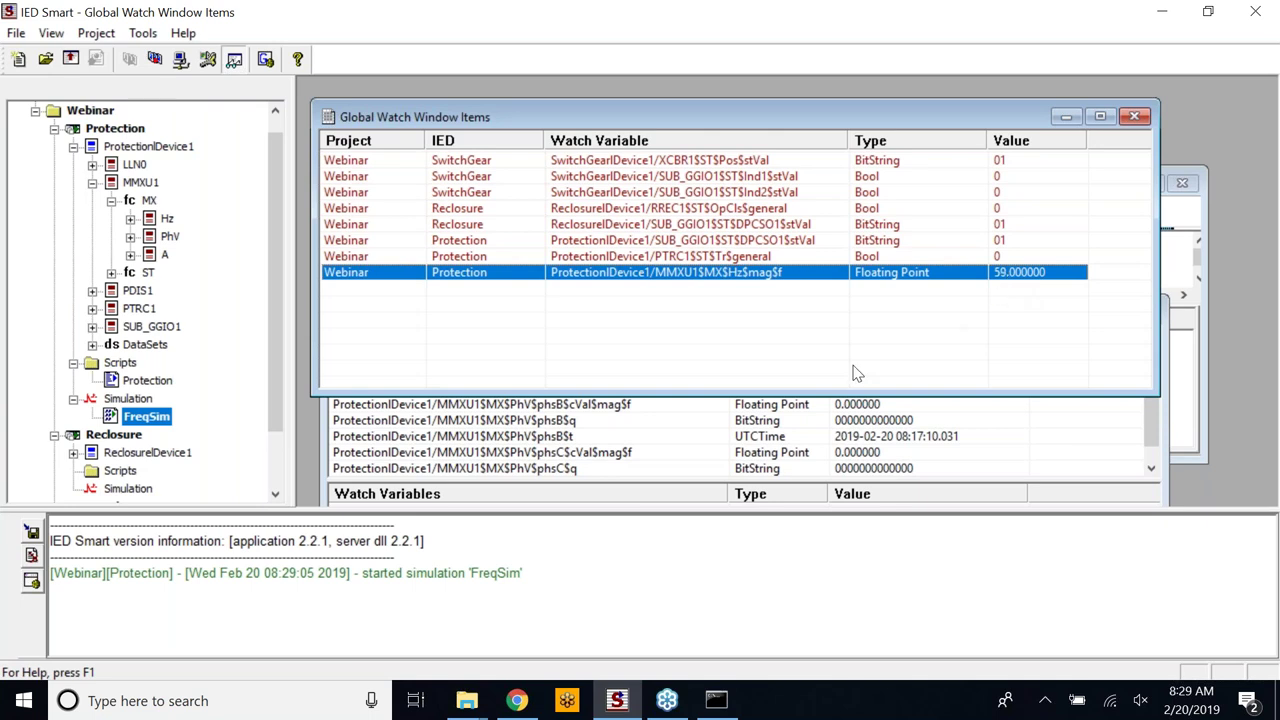
{"action": "left_click", "coordinate": [1176, 262]}
Enlarge the Protection script editor and scroll down through the script
{"action": "left_click_drag", "start_coordinate": [1047, 168], "coordinate": [1045, 162]}
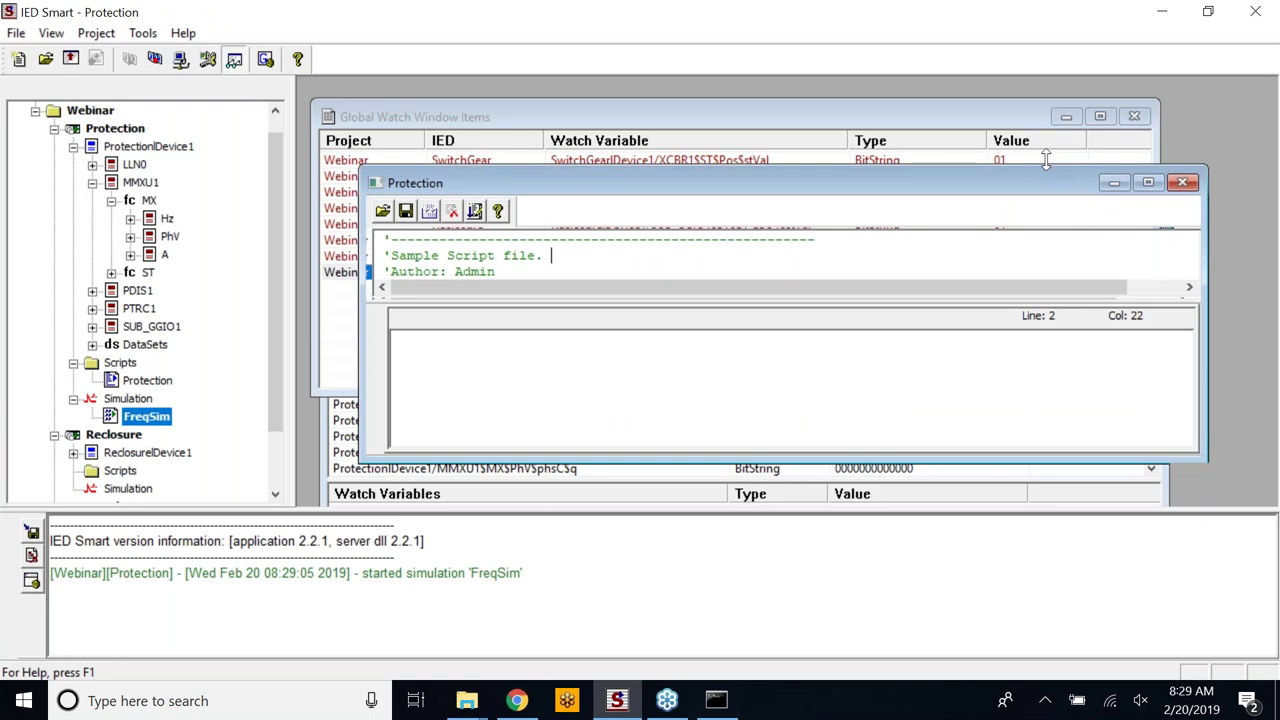
{"action": "left_click_drag", "start_coordinate": [1045, 160], "coordinate": [1050, 80]}
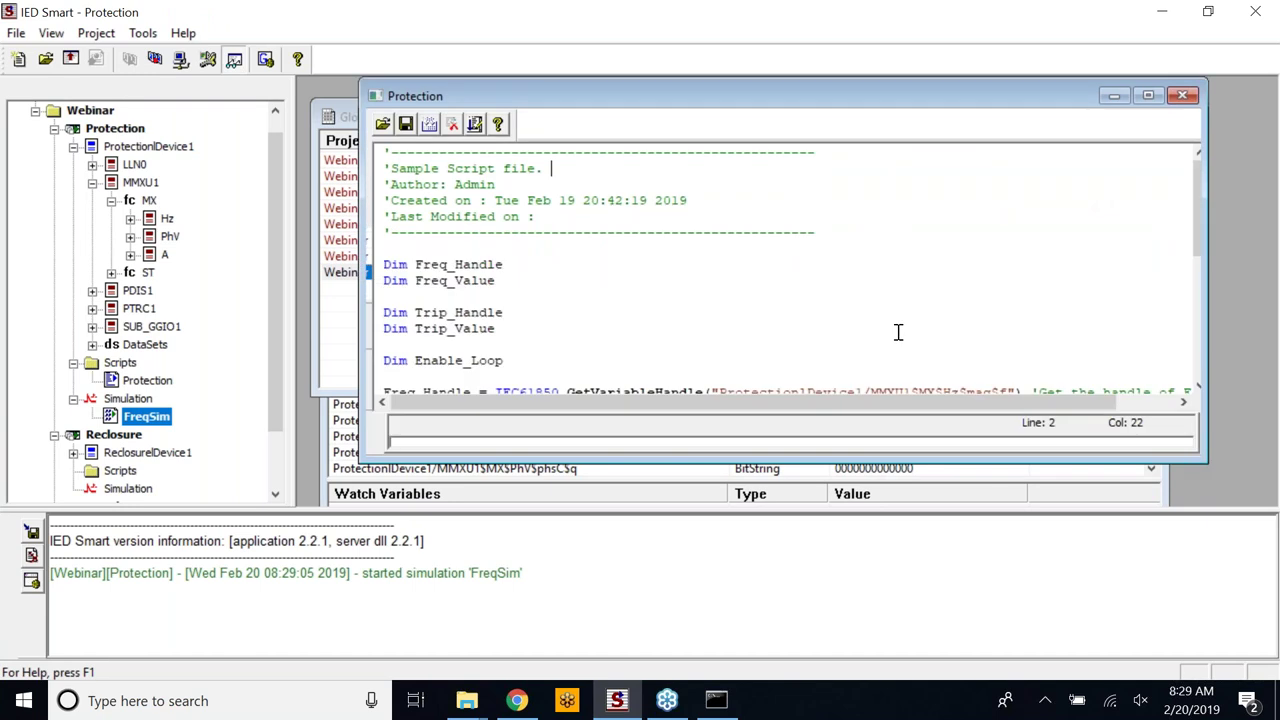
{"action": "scroll", "coordinate": [898, 332], "scroll_direction": "down", "scroll_amount": 1}
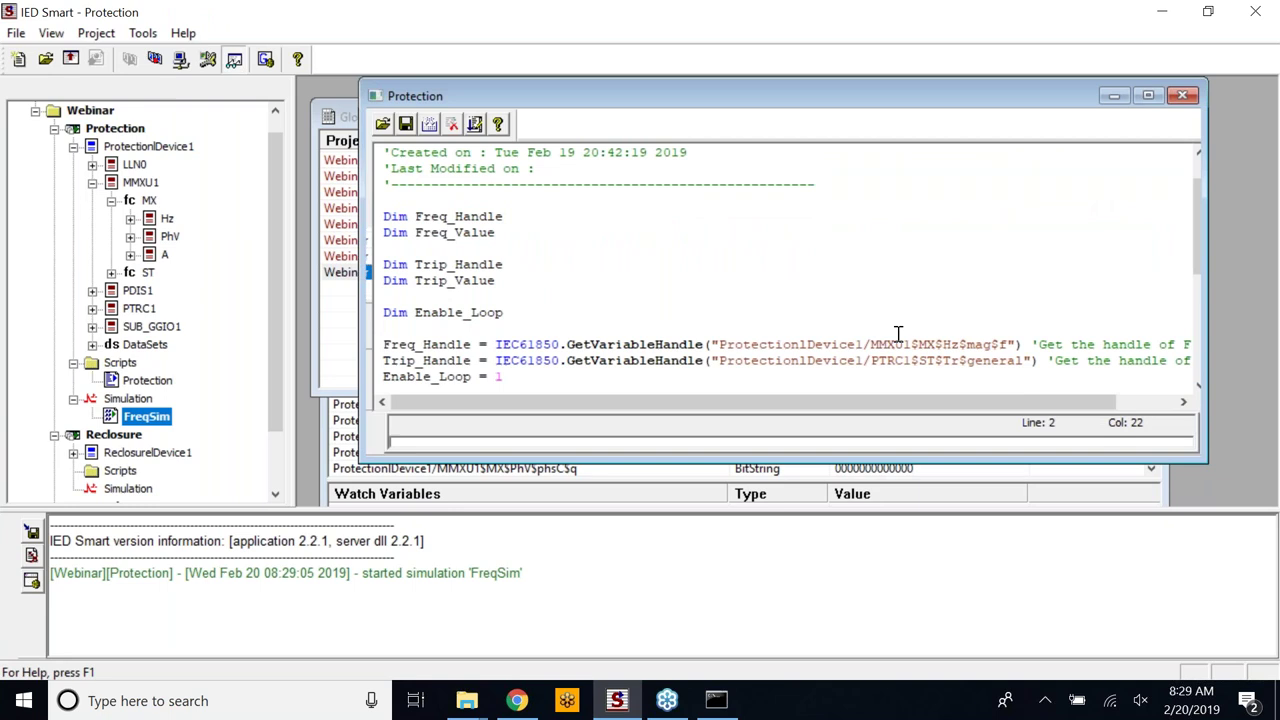
{"action": "scroll", "coordinate": [898, 334], "scroll_direction": "down", "scroll_amount": 1}
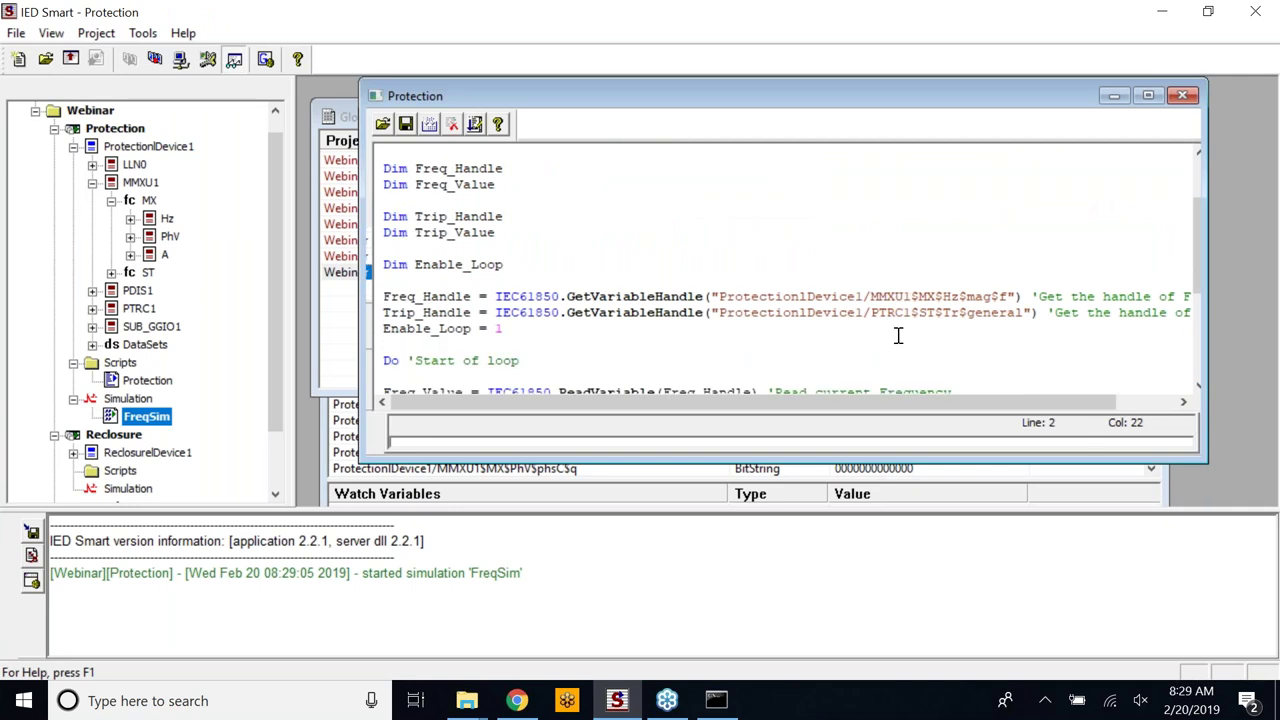
{"action": "scroll", "coordinate": [898, 335], "scroll_direction": "down", "scroll_amount": 3}
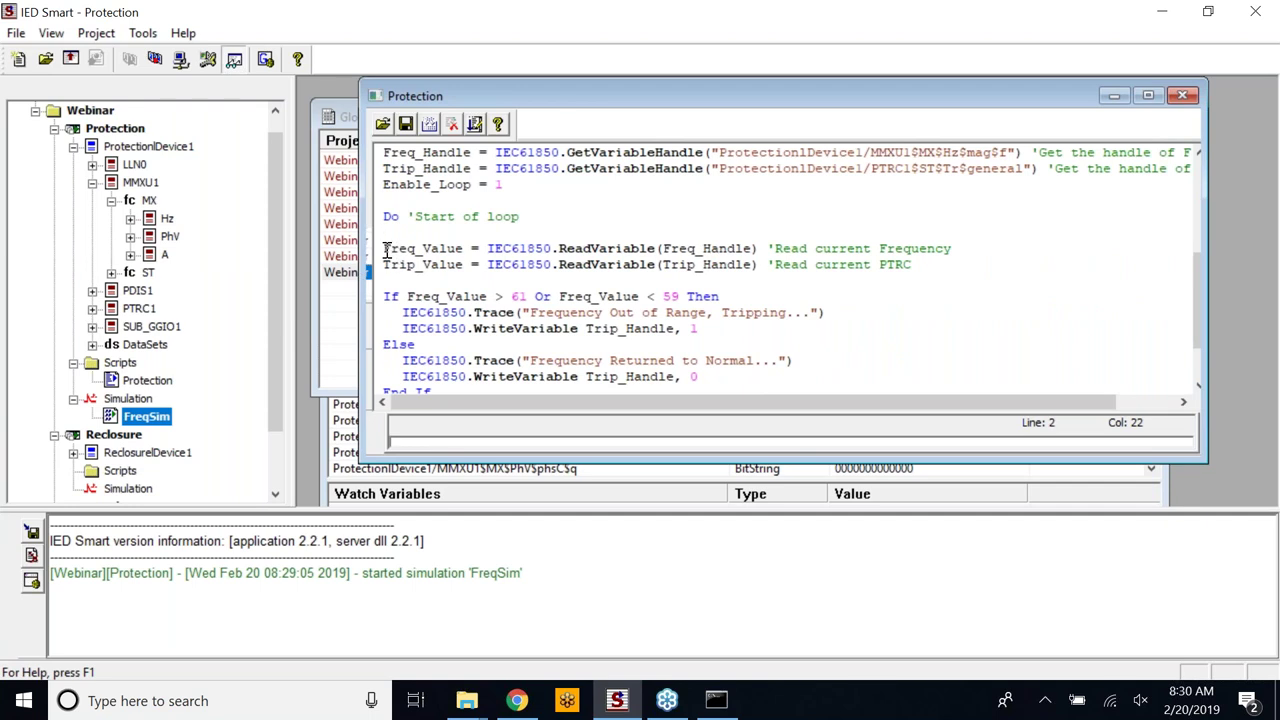
Highlight the frequency and PTRC trip ReadVariable lines and the out-of-range 59–61 Hz condition
{"action": "left_click_drag", "start_coordinate": [386, 250], "coordinate": [933, 251]}
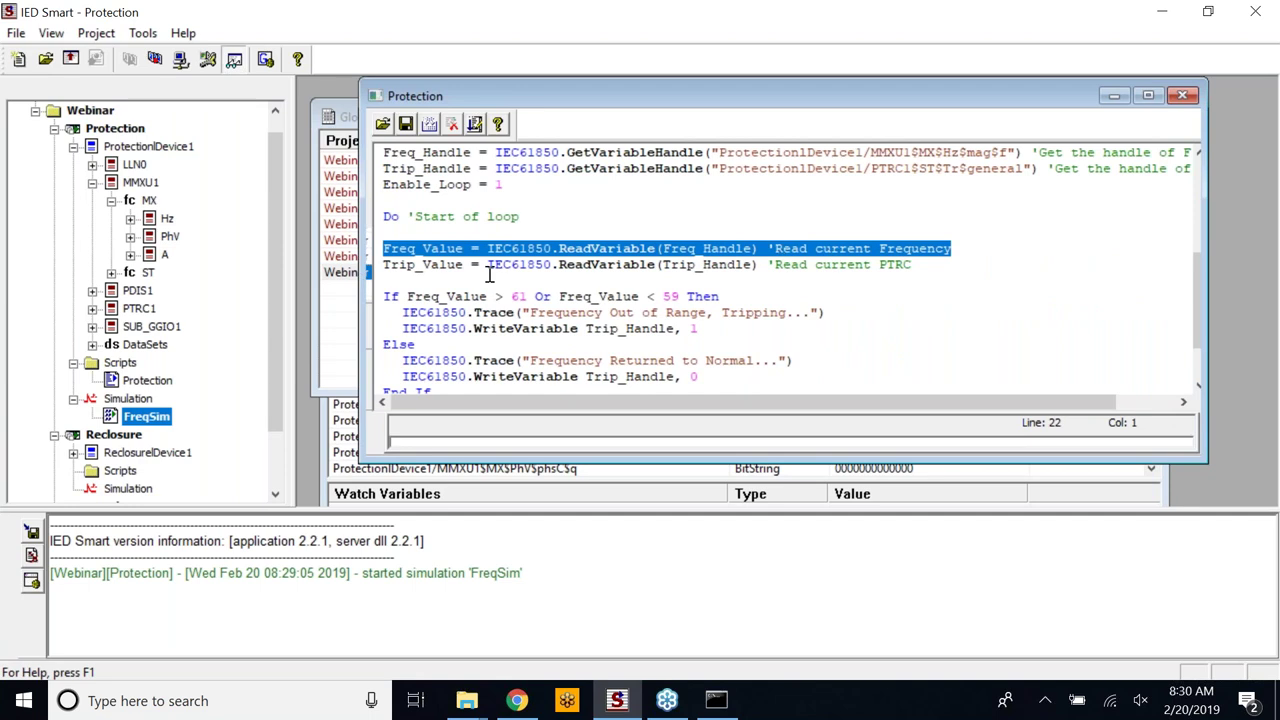
{"action": "left_click_drag", "start_coordinate": [386, 266], "coordinate": [911, 266]}
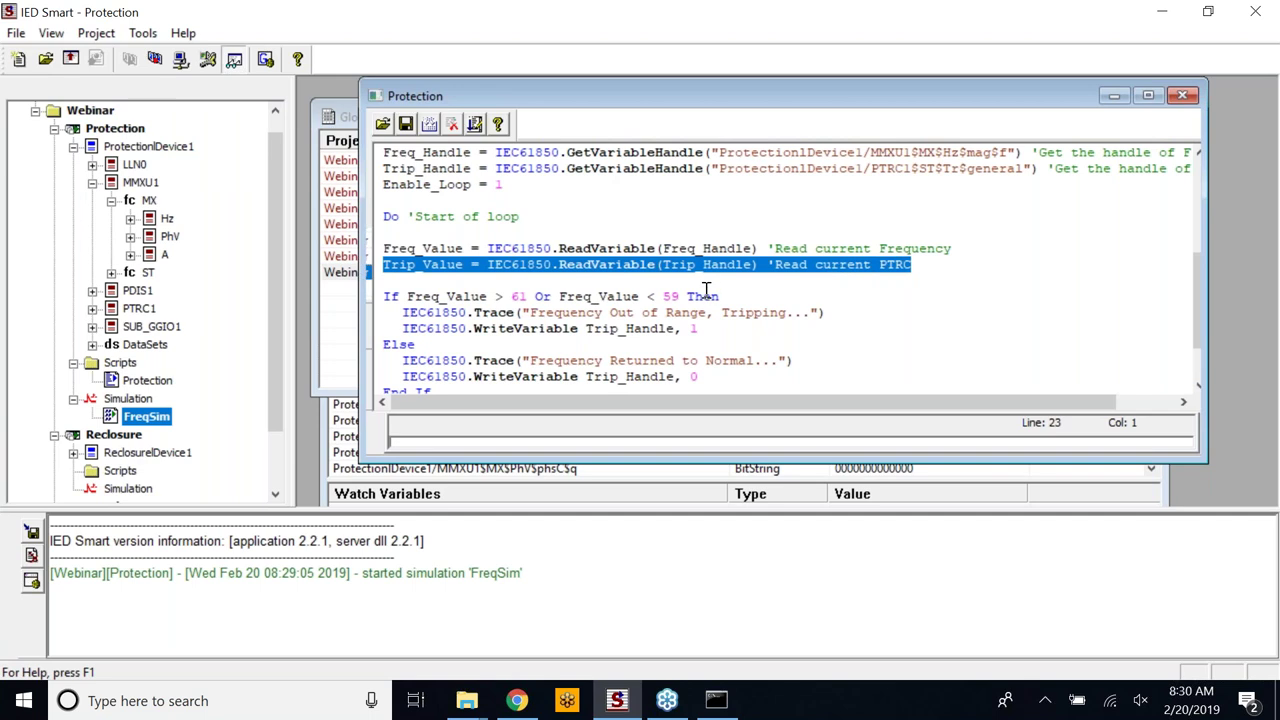
{"action": "scroll", "coordinate": [705, 290], "scroll_direction": "down", "scroll_amount": 1}
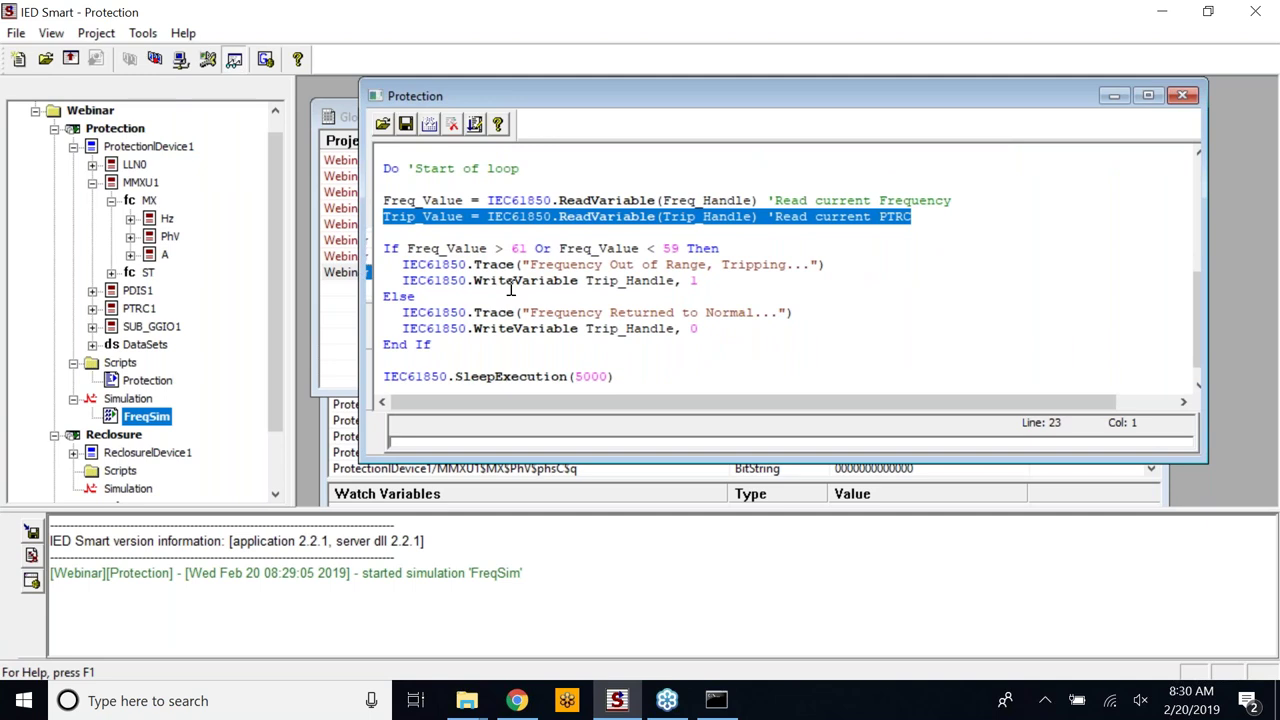
{"action": "scroll", "coordinate": [520, 288], "scroll_direction": "down", "scroll_amount": 1}
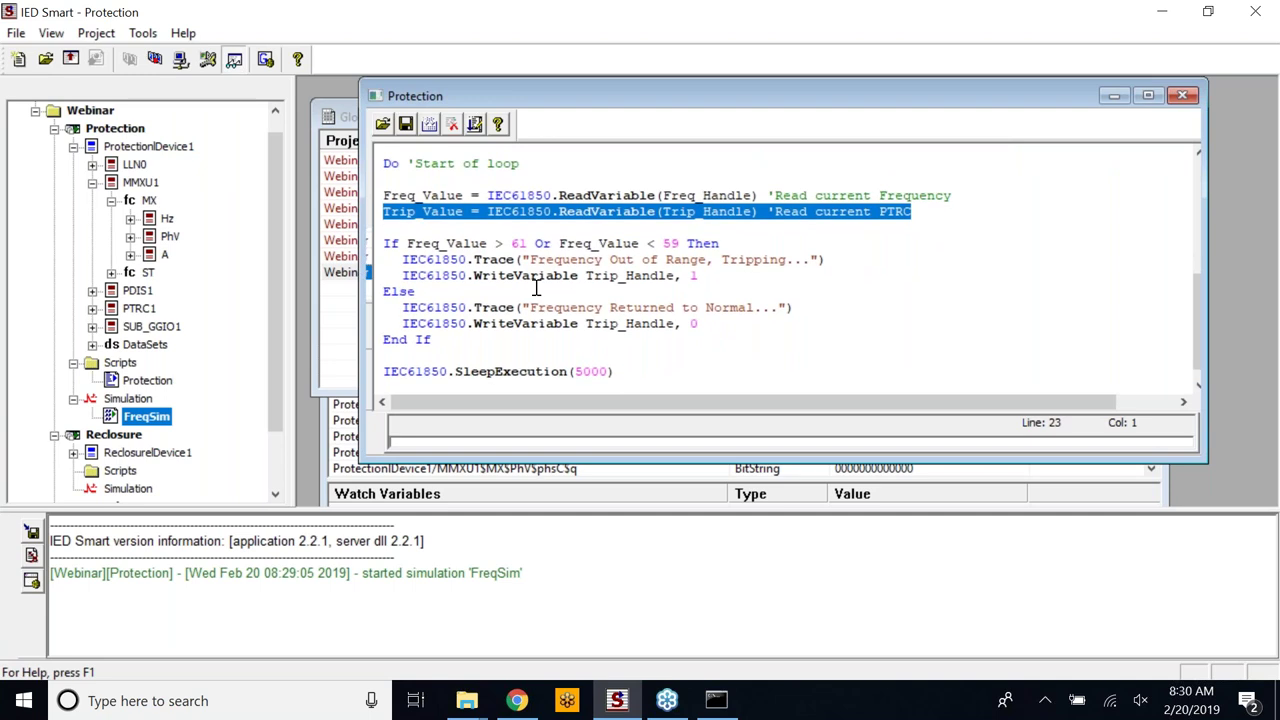
{"action": "scroll", "coordinate": [537, 288], "scroll_direction": "down", "scroll_amount": 1}
{"action": "triple_click", "coordinate": [733, 229]}
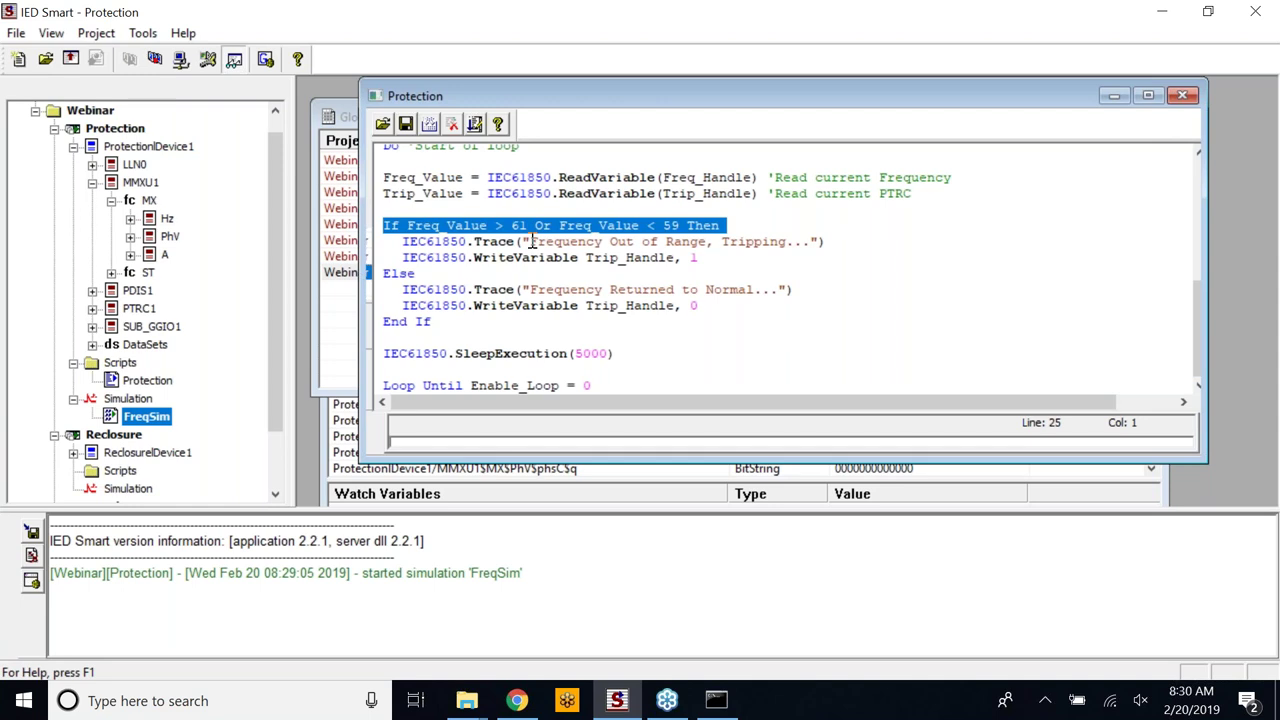
{"action": "mouse_move", "coordinate": [531, 242]}
{"action": "left_mouse_down"}
{"action": "mouse_move", "coordinate": [778, 241]}
{"action": "mouse_move", "coordinate": [760, 259]}
{"action": "left_mouse_up"}
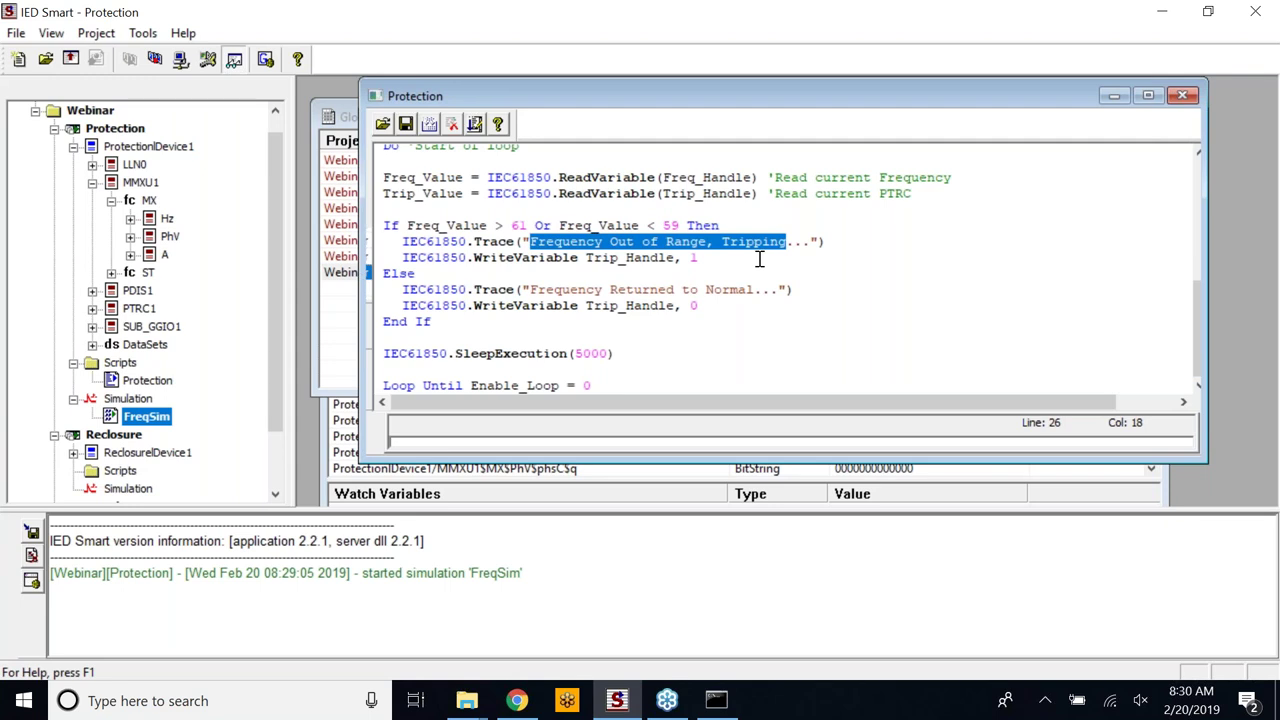
{"action": "left_click", "coordinate": [707, 260]}
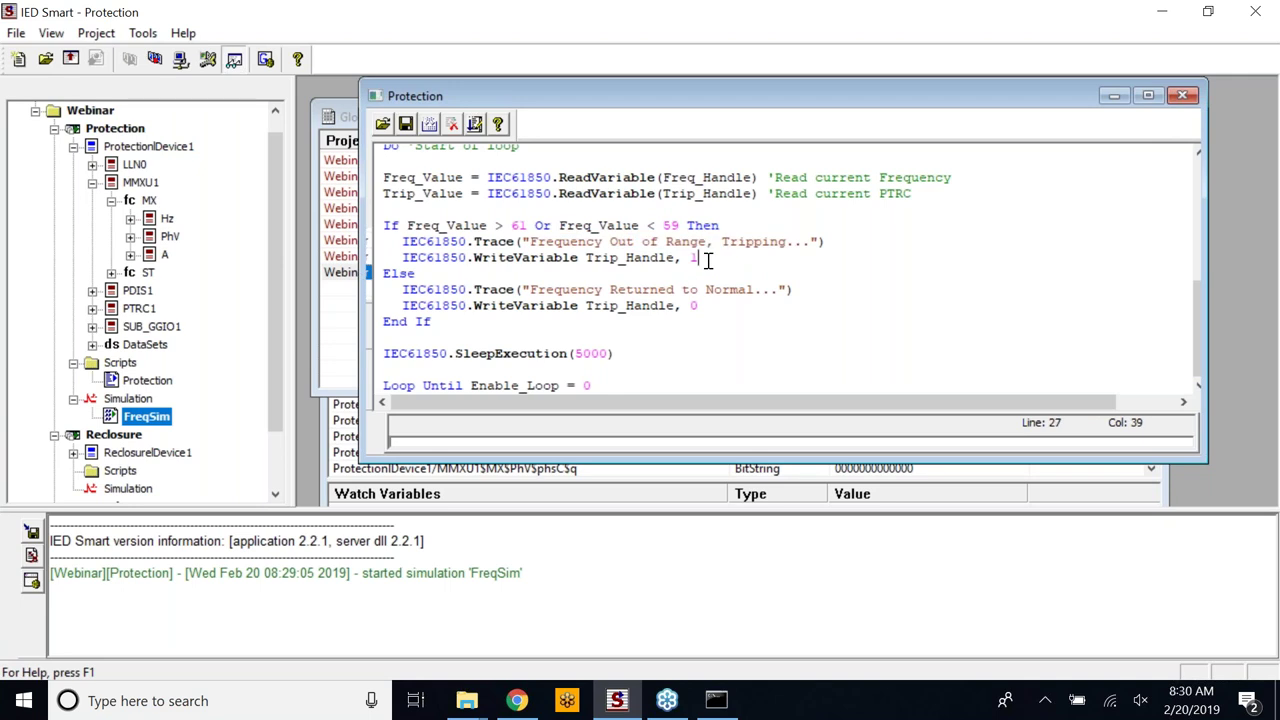
{"action": "left_click", "coordinate": [454, 273]}
{"action": "left_click_drag", "start_coordinate": [643, 354], "coordinate": [410, 356]}
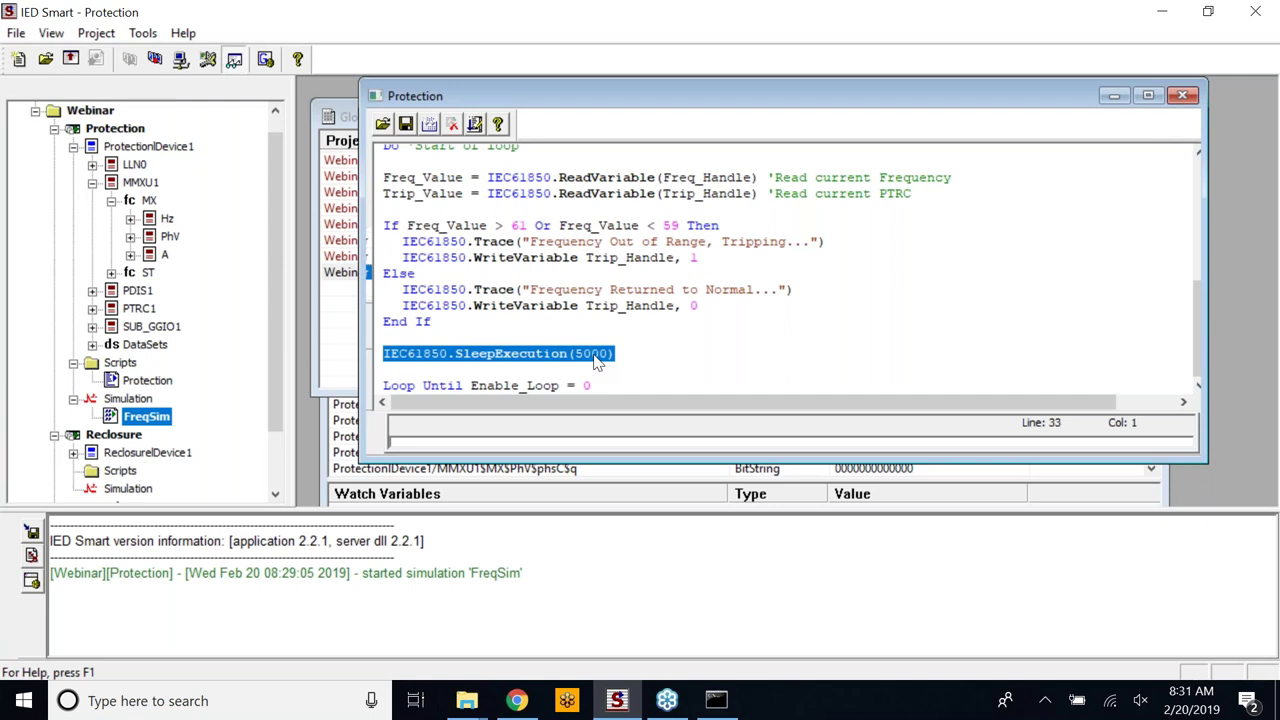
{"action": "left_click", "coordinate": [671, 324]}
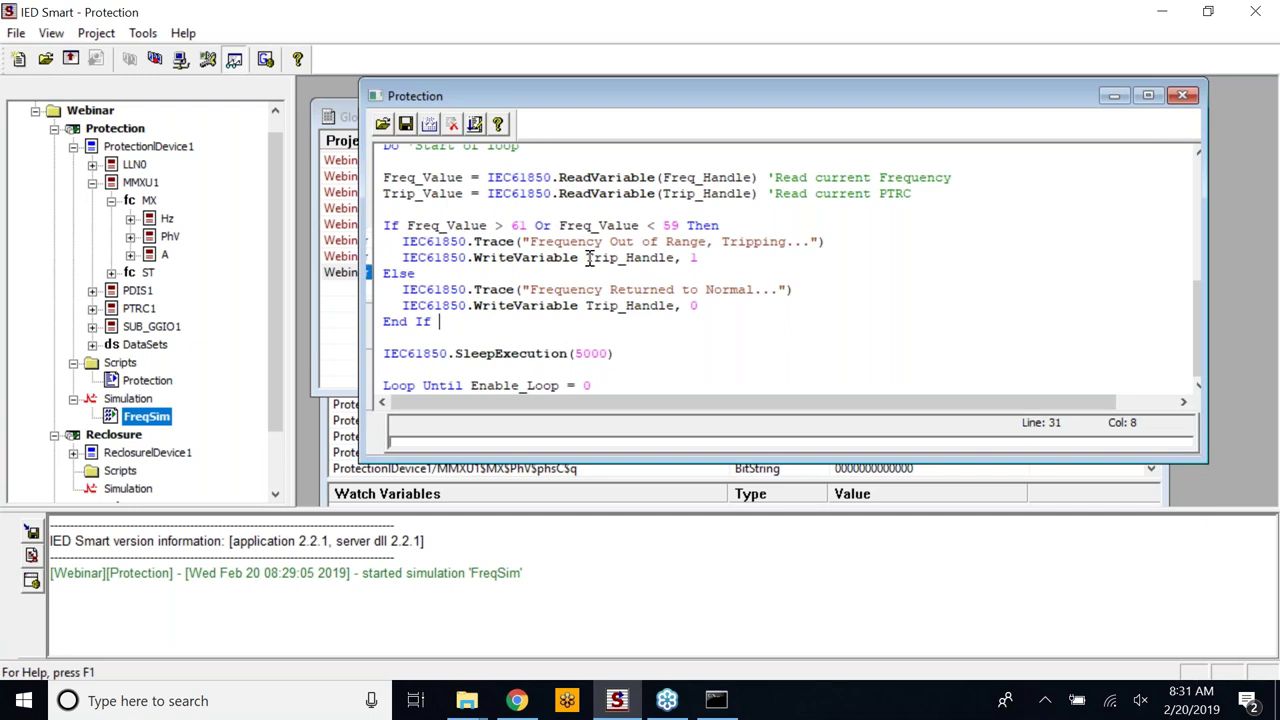
{"action": "left_click_drag", "start_coordinate": [588, 258], "coordinate": [710, 257]}
{"action": "left_click", "coordinate": [707, 257]}
{"action": "left_click", "coordinate": [705, 303]}
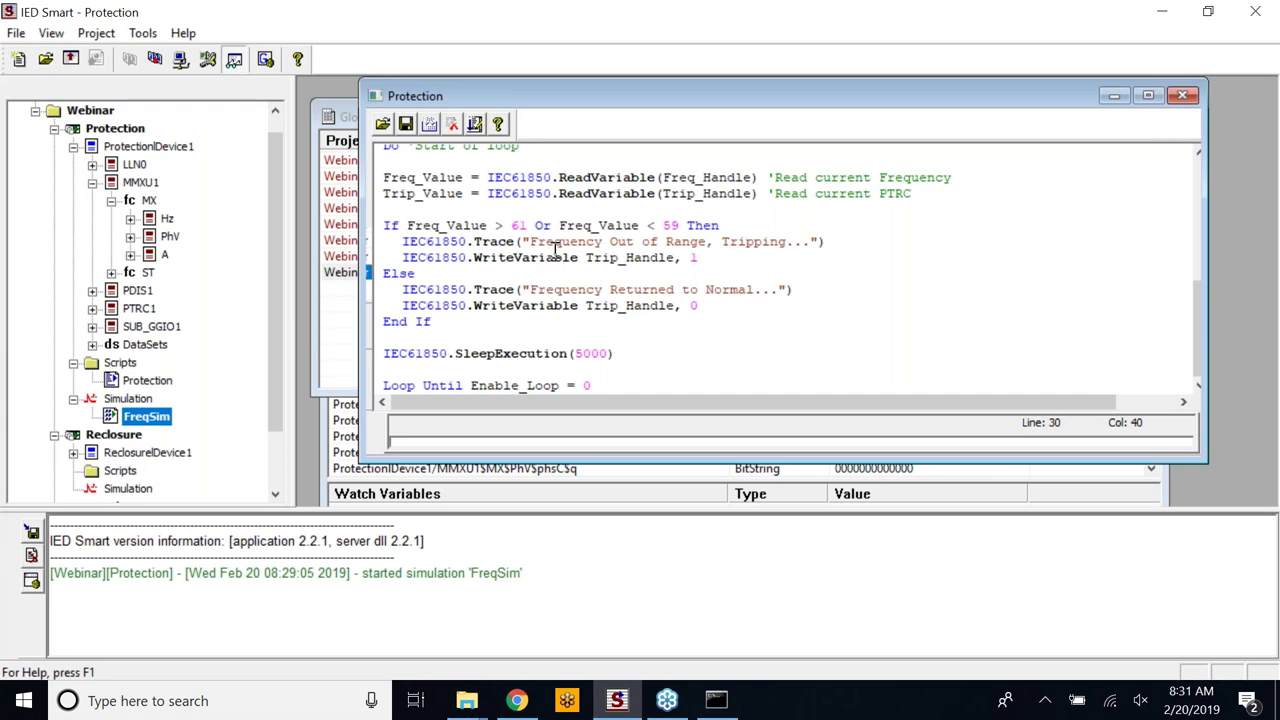
Close the Protection script editor and dismiss the script's context menu
{"action": "left_click", "coordinate": [1183, 97]}
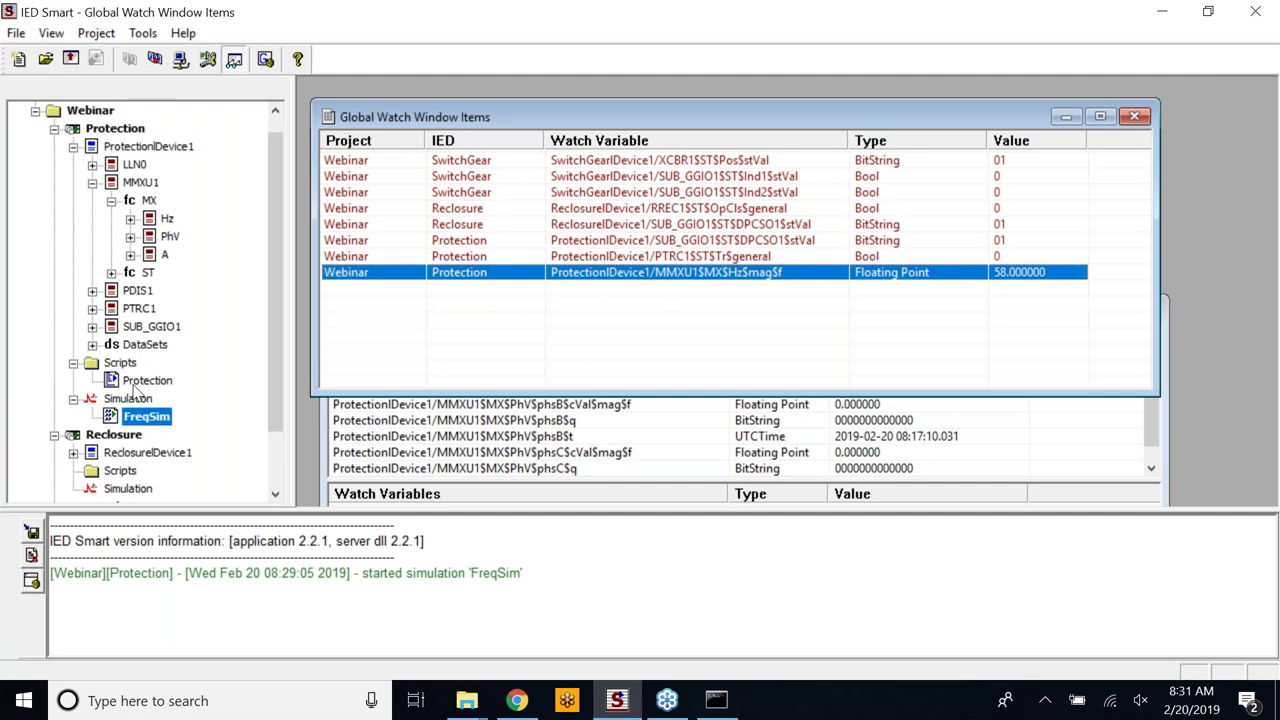
{"action": "right_click", "coordinate": [136, 386]}
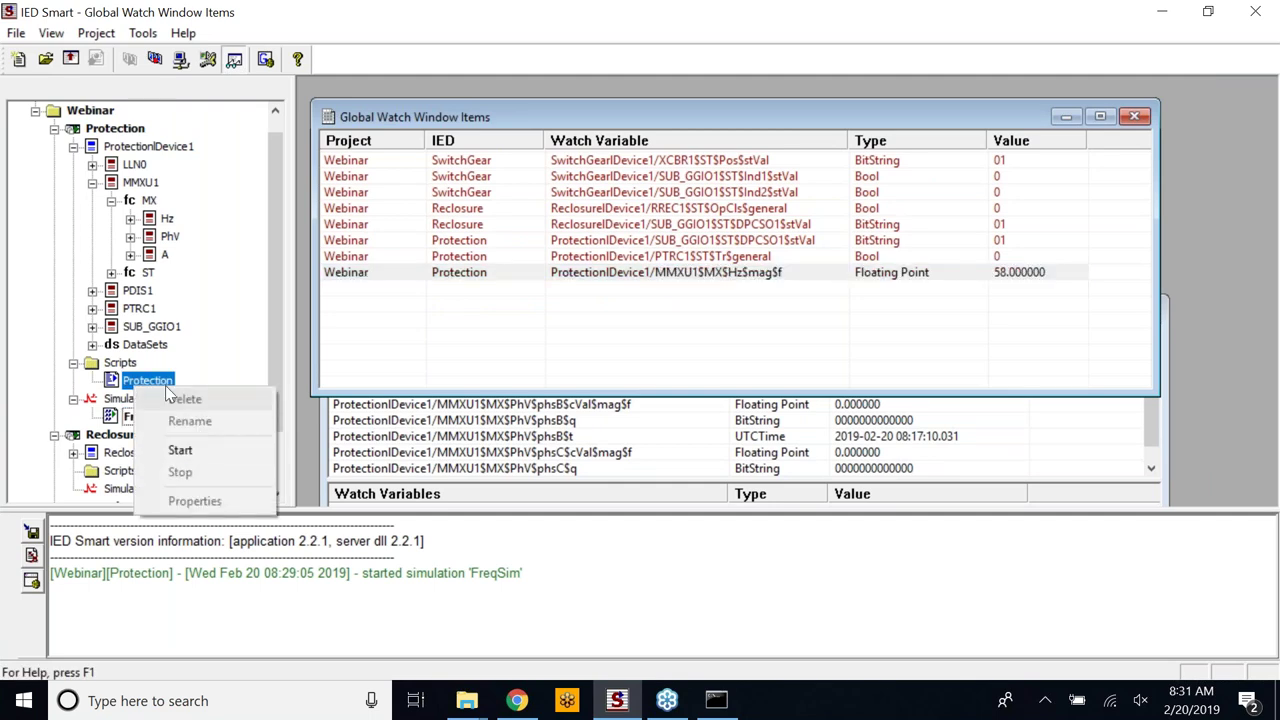
{"action": "left_click", "coordinate": [128, 388]}
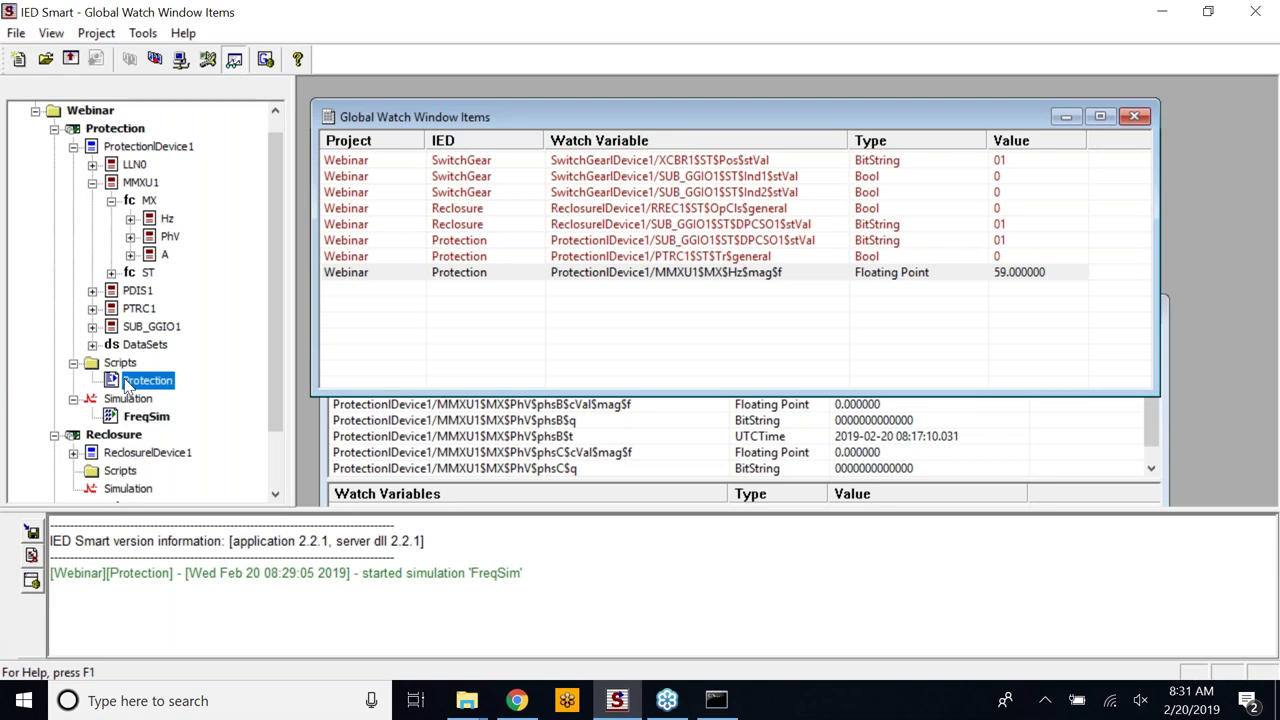
Reopen the Protection script, move its window left, and close it again
{"action": "double_click", "coordinate": [128, 387]}
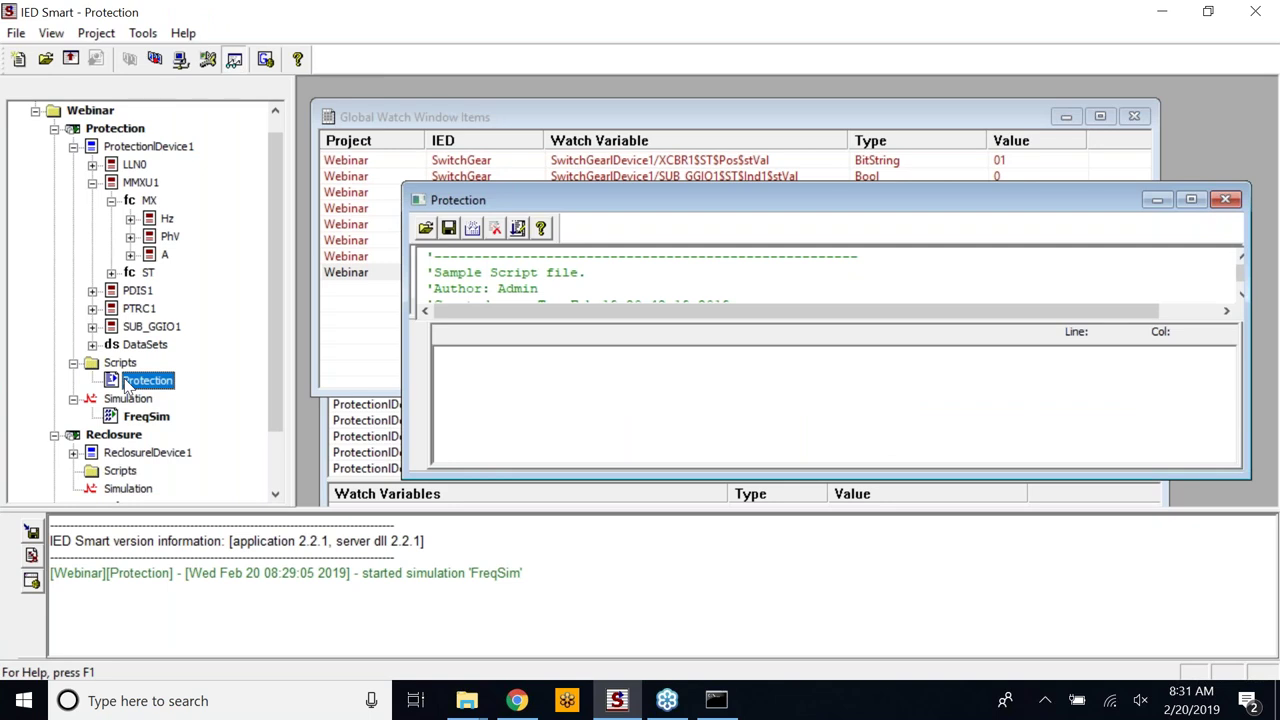
{"action": "scroll", "coordinate": [800, 353], "scroll_direction": "down", "scroll_amount": 2}
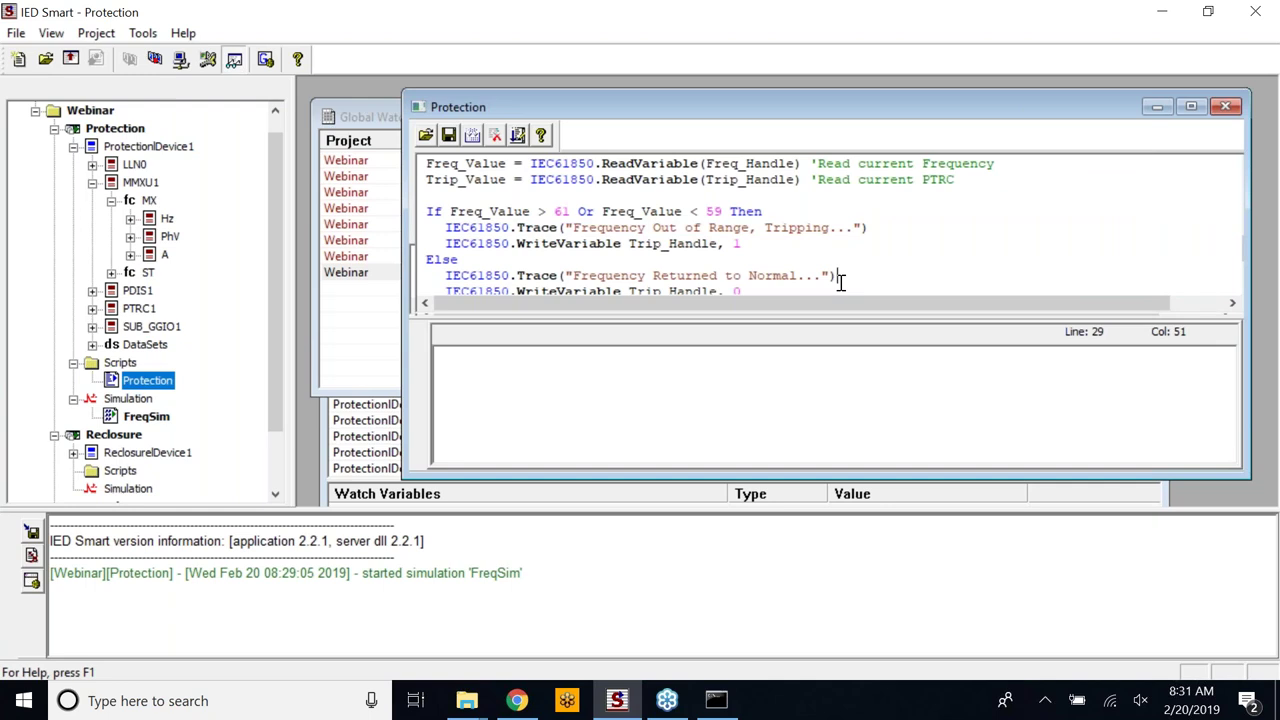
{"action": "left_click_drag", "start_coordinate": [966, 116], "coordinate": [859, 108]}
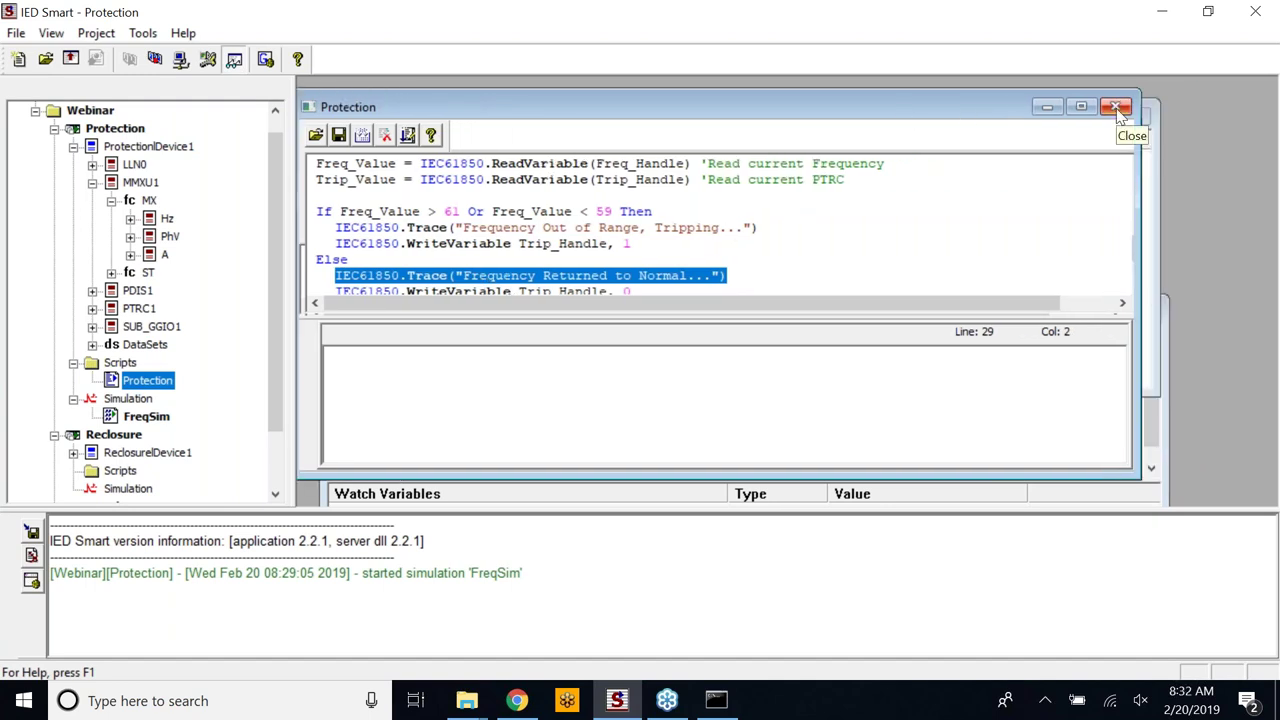
{"action": "left_click", "coordinate": [1118, 111]}
{"action": "right_click", "coordinate": [151, 387]}
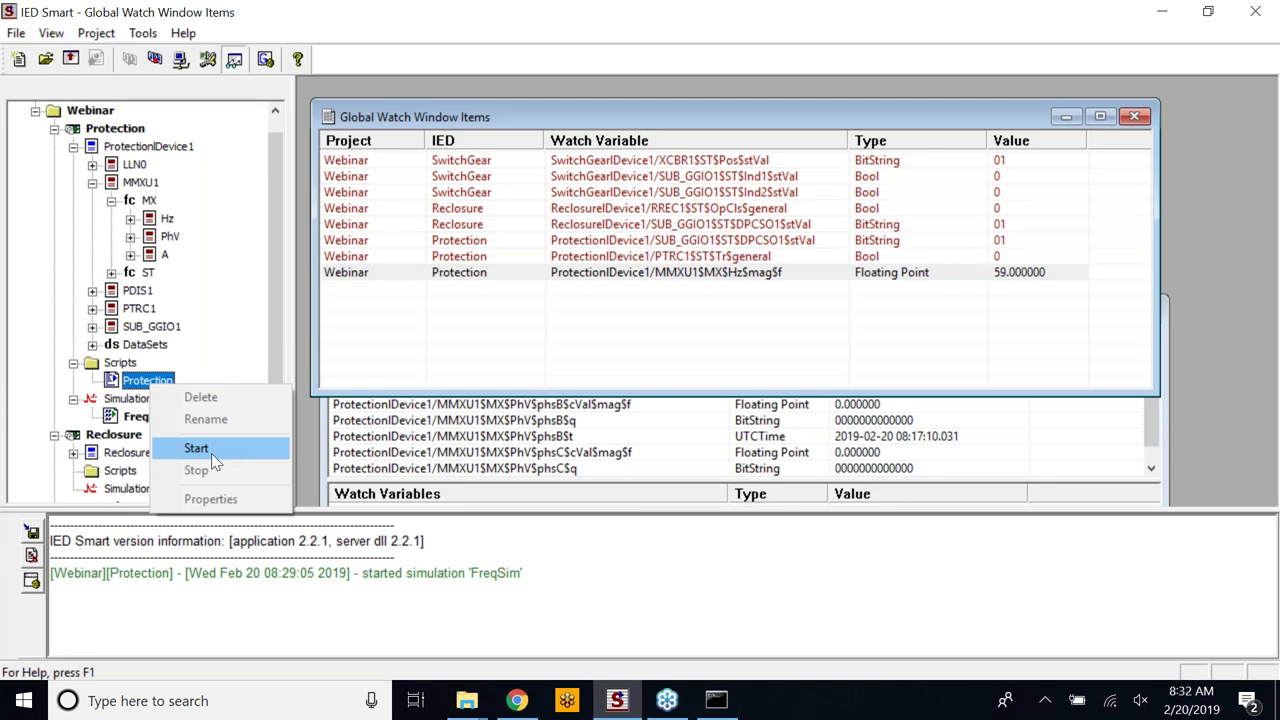
{"action": "left_click", "coordinate": [211, 453]}
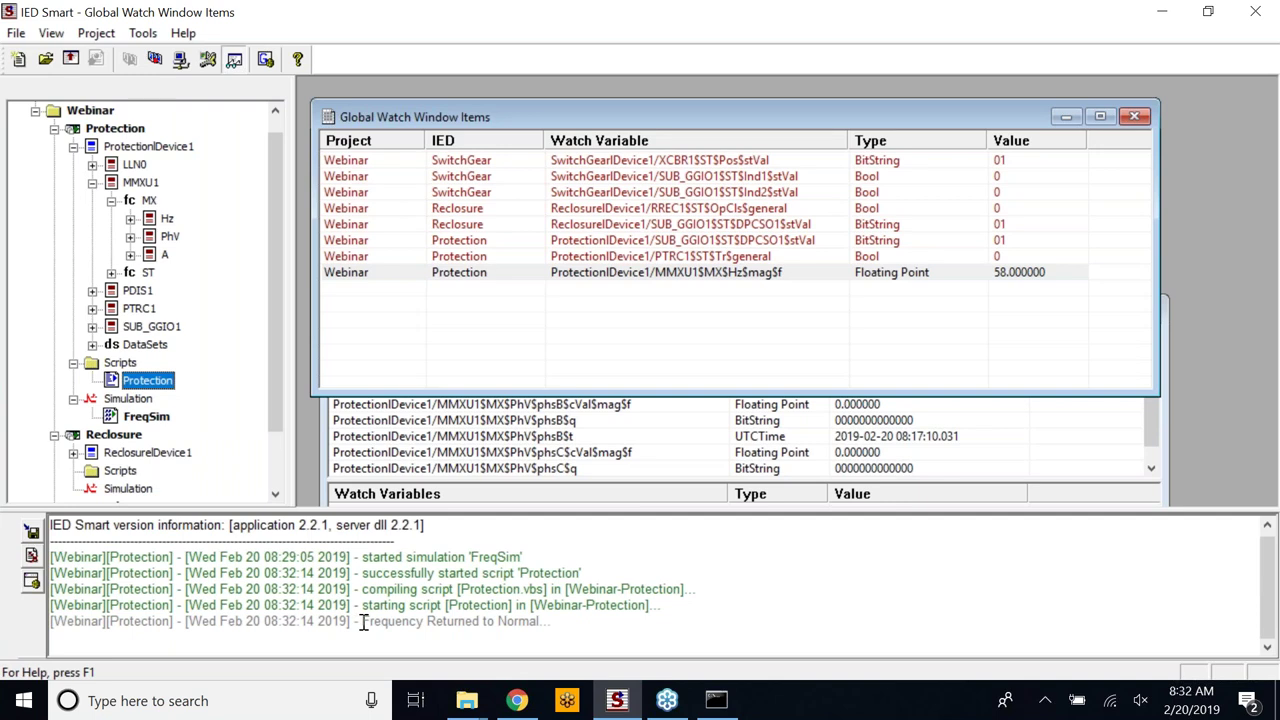
{"action": "left_click_drag", "start_coordinate": [362, 605], "coordinate": [545, 610]}
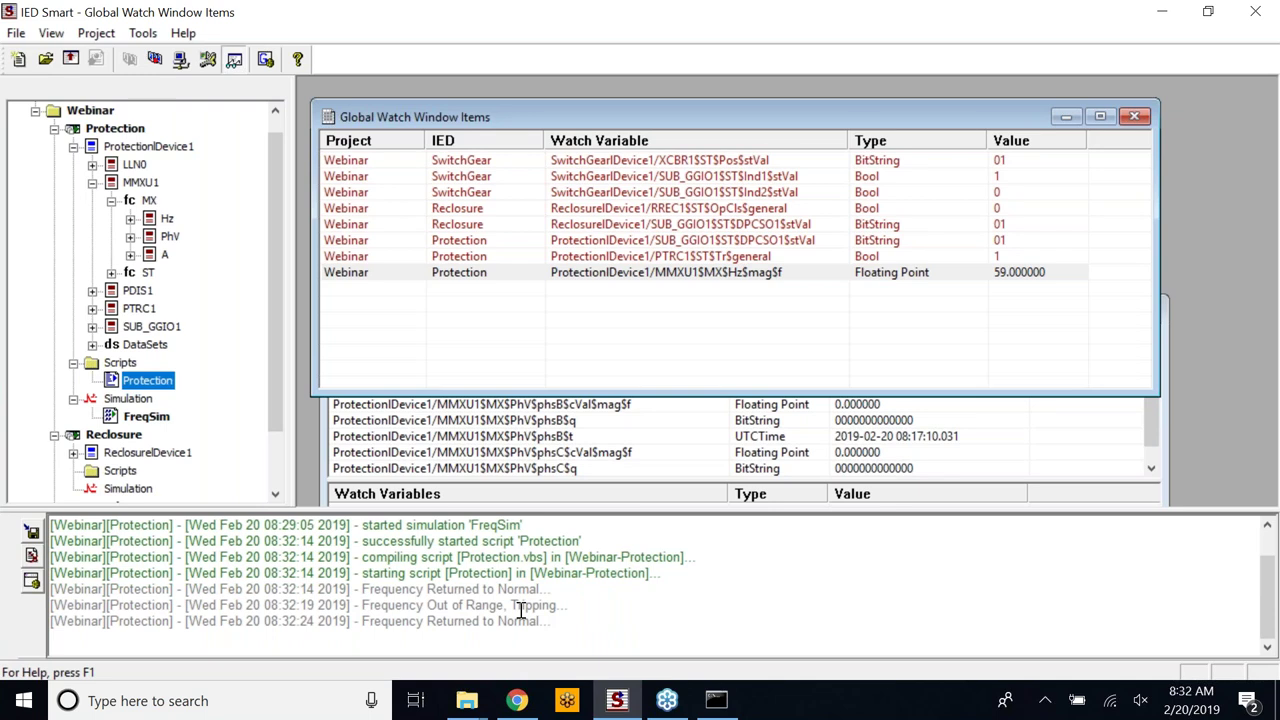
{"action": "left_click", "coordinate": [947, 274]}
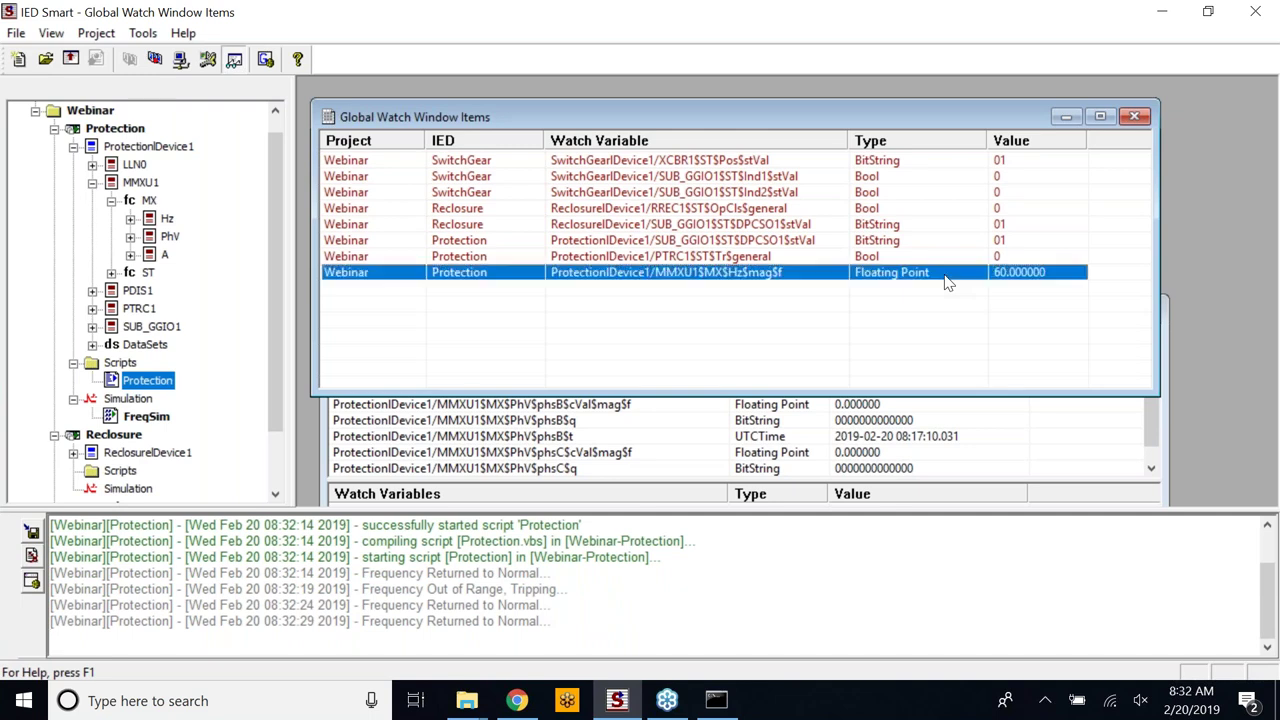
{"action": "left_click", "coordinate": [756, 258]}
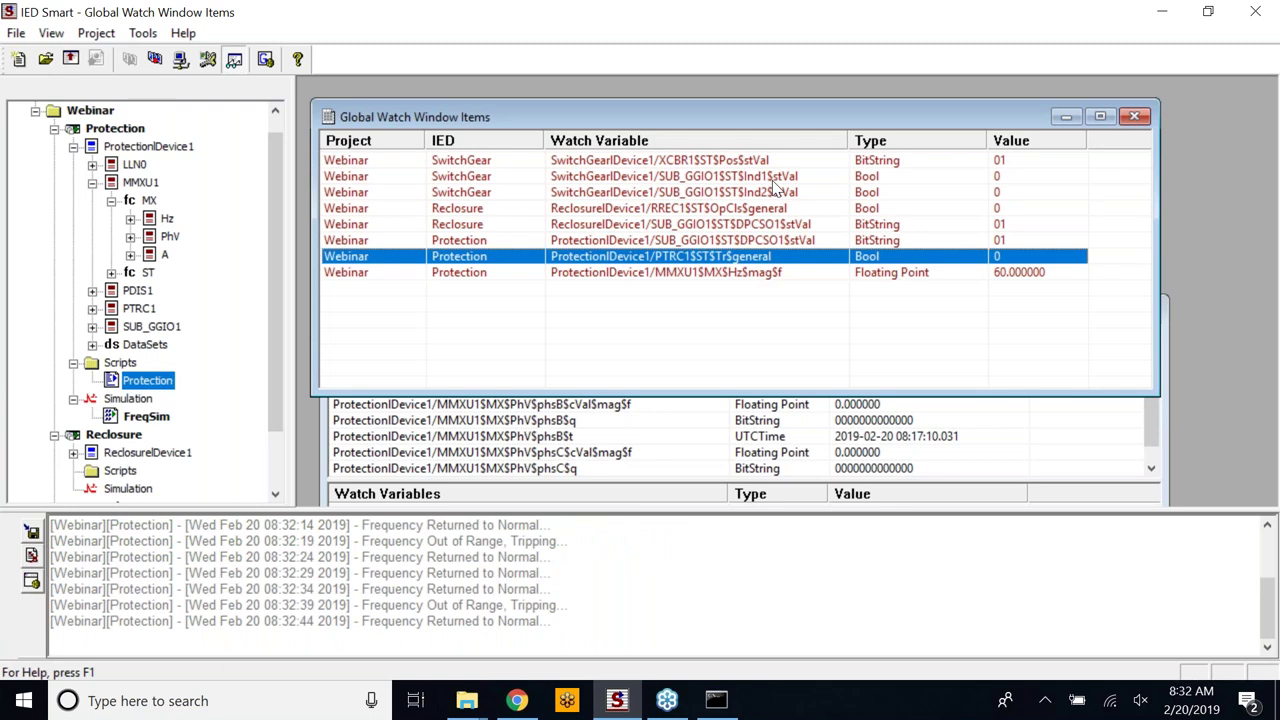
{"action": "left_click", "coordinate": [773, 181]}
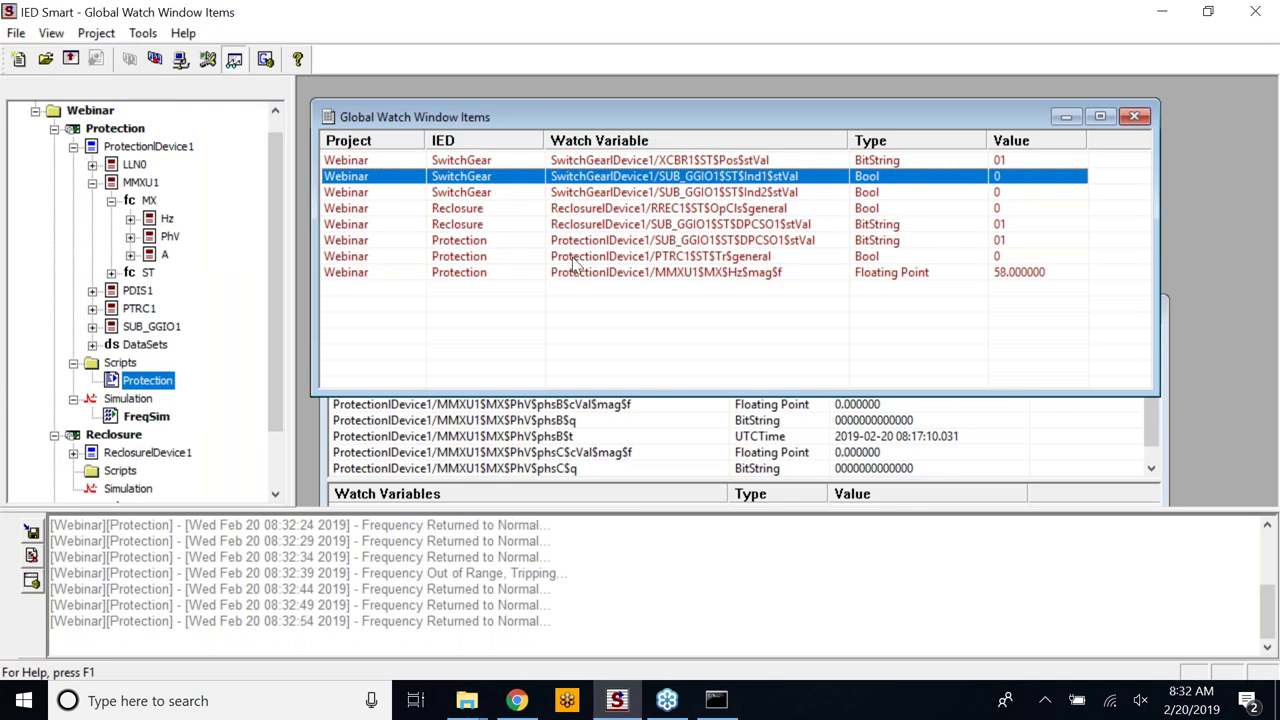
{"action": "left_click", "coordinate": [685, 261]}
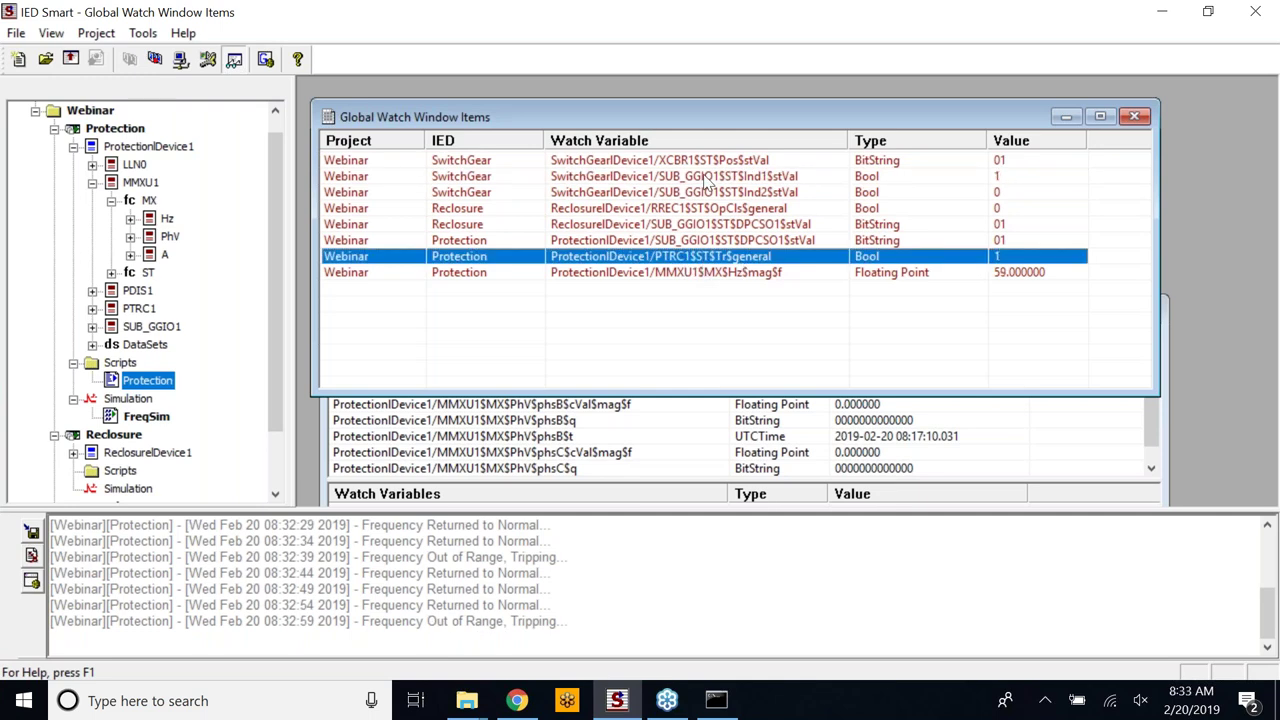
{"action": "left_click", "coordinate": [786, 180]}
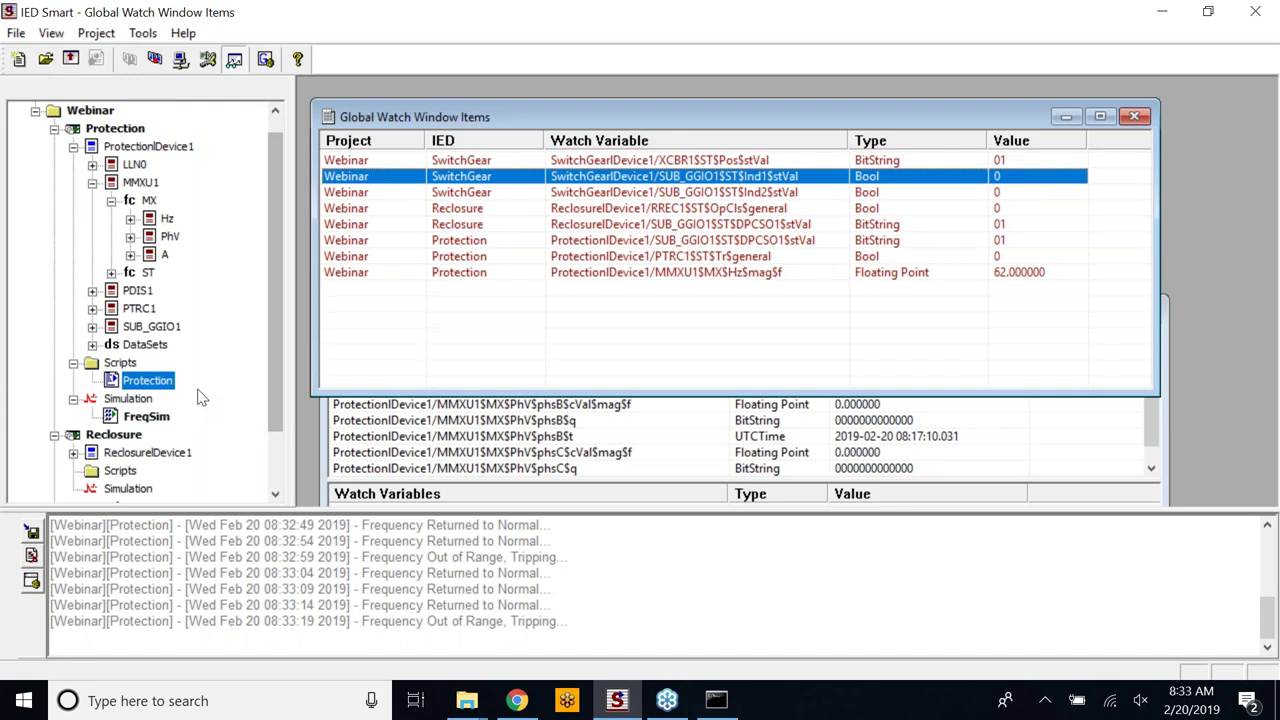
Stop the Protection script under Scripts so the Hz value settles at 58
{"action": "right_click", "coordinate": [154, 386]}
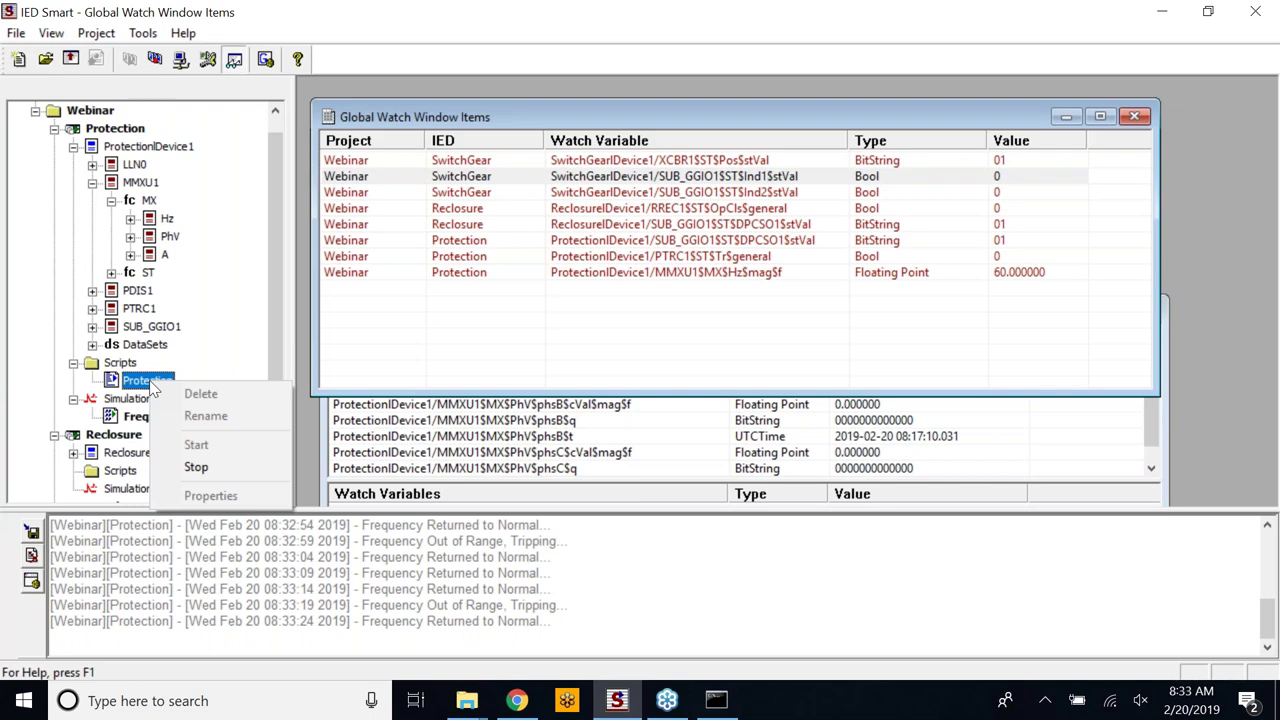
{"action": "left_click", "coordinate": [196, 467]}
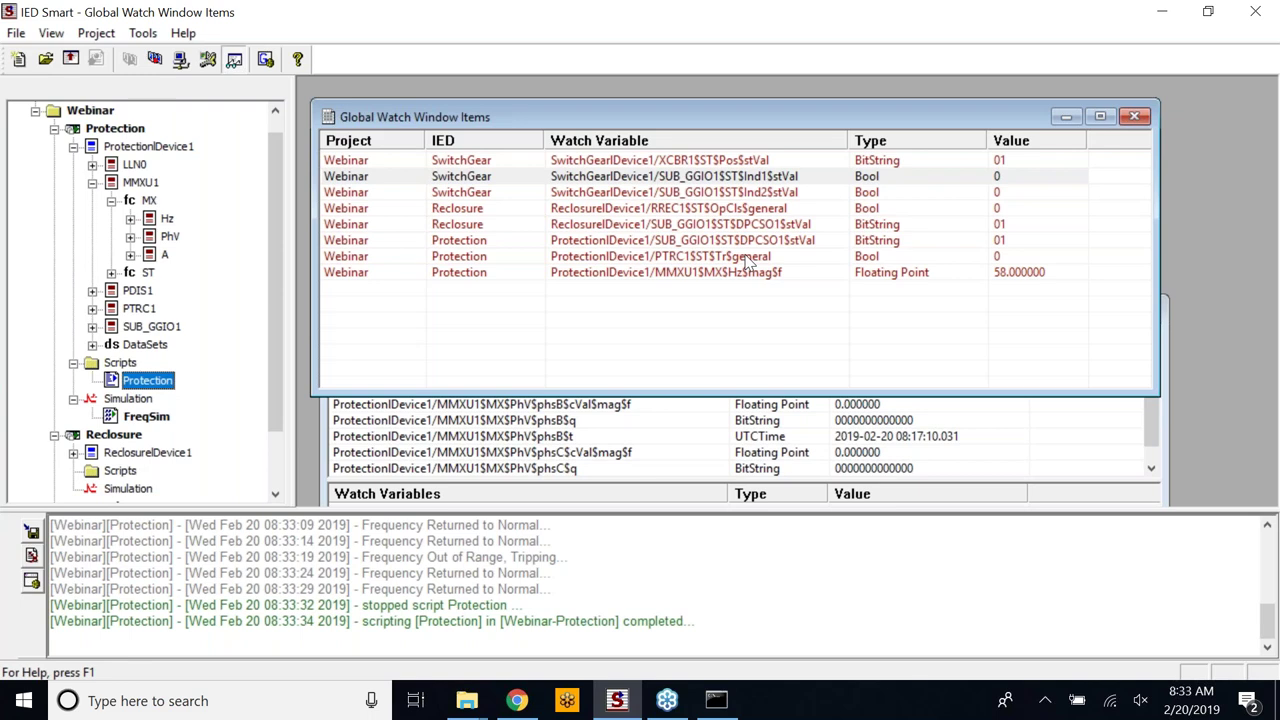
{"action": "left_click", "coordinate": [684, 164]}
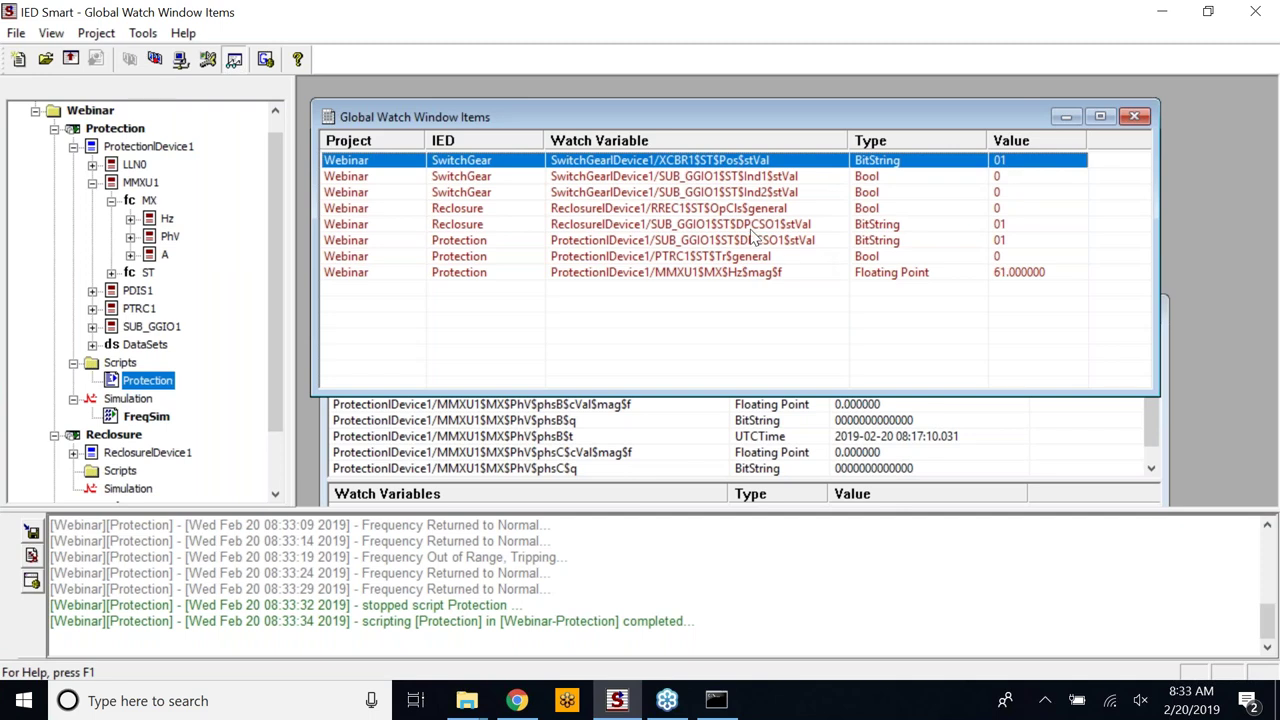
Set the SwitchGear XCBR1 breaker position value to 10 in the Global Watch Window
{"action": "left_click", "coordinate": [597, 240]}
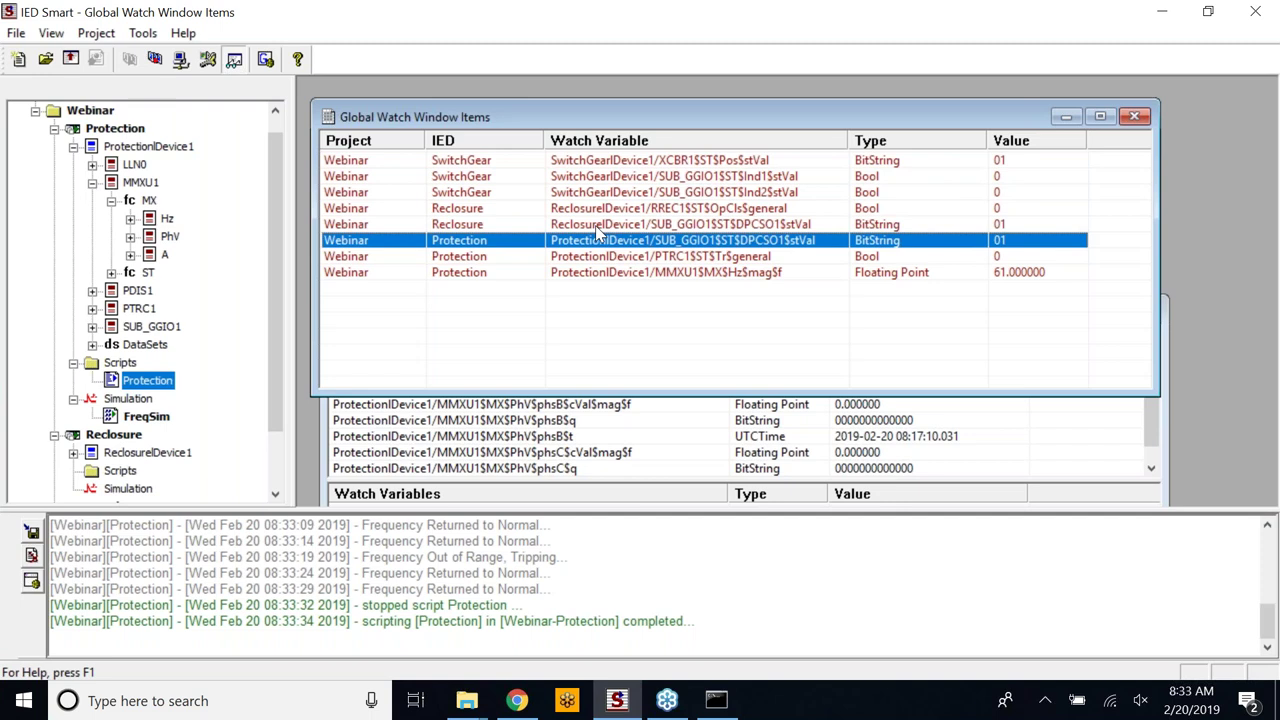
{"action": "left_click", "coordinate": [601, 228]}
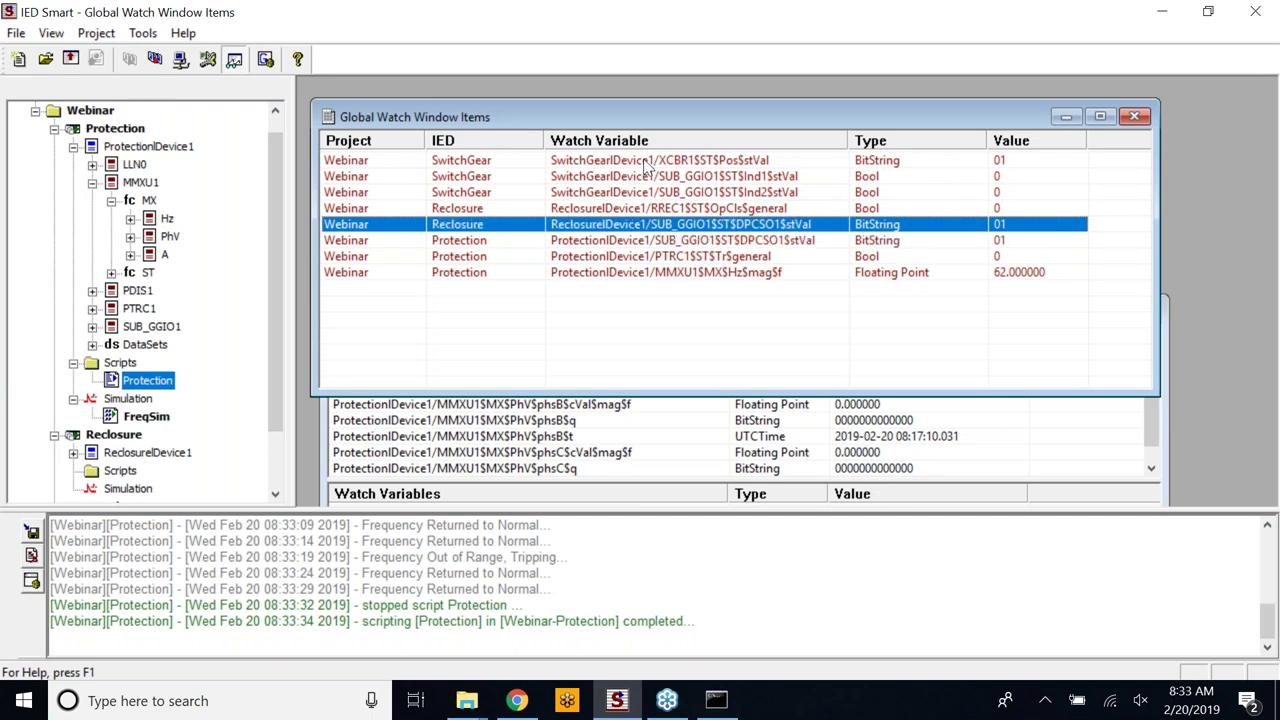
{"action": "left_click", "coordinate": [645, 166]}
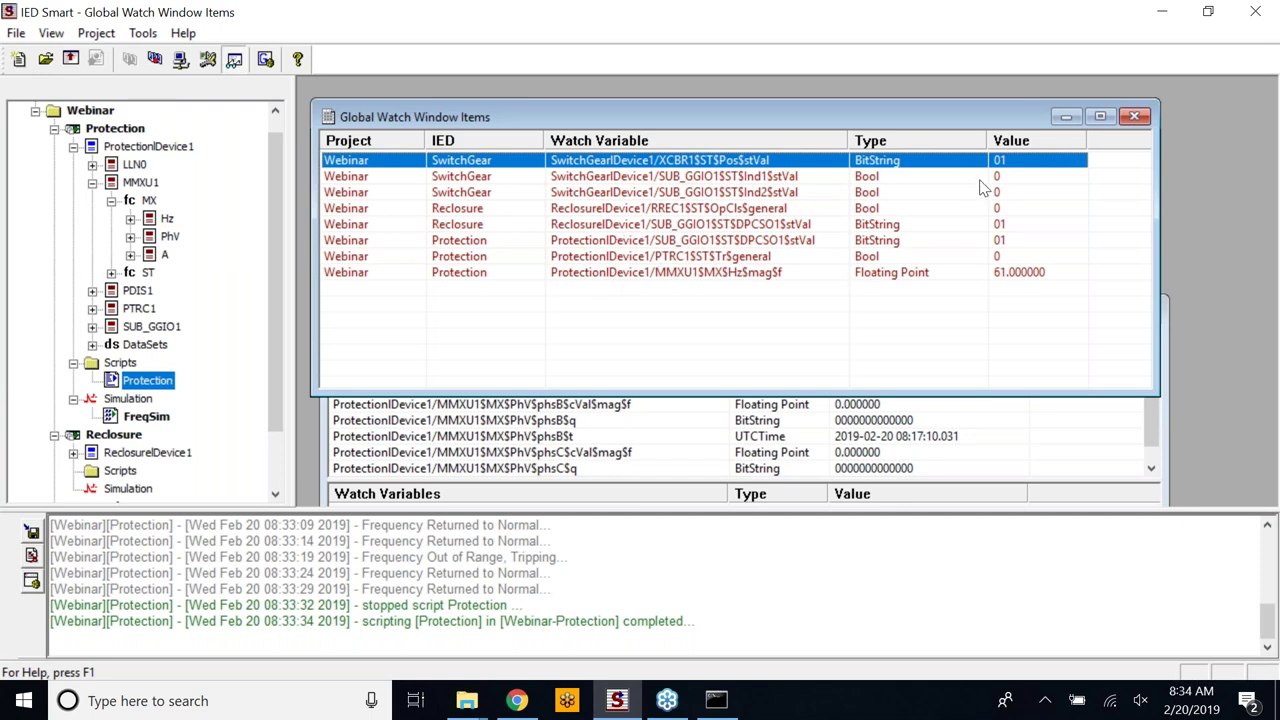
{"action": "left_click", "coordinate": [1010, 162]}
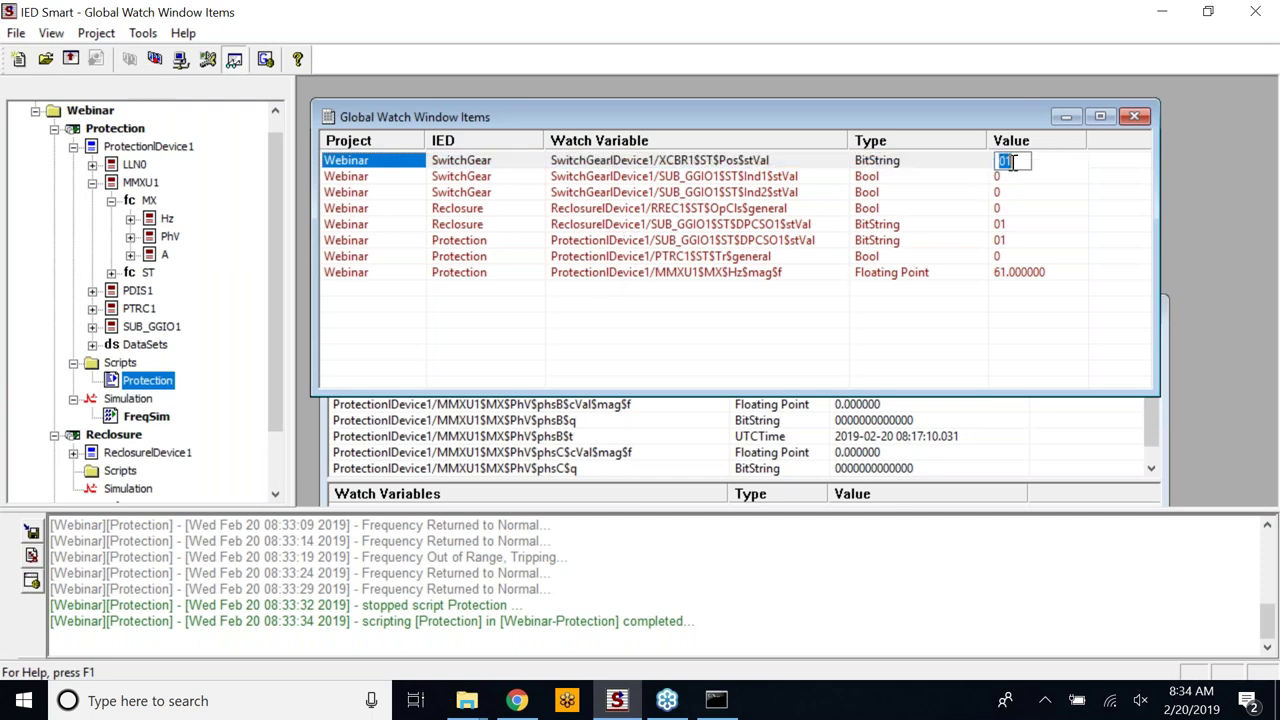
{"action": "type", "text": "10"}
{"action": "key", "text": "Return"}
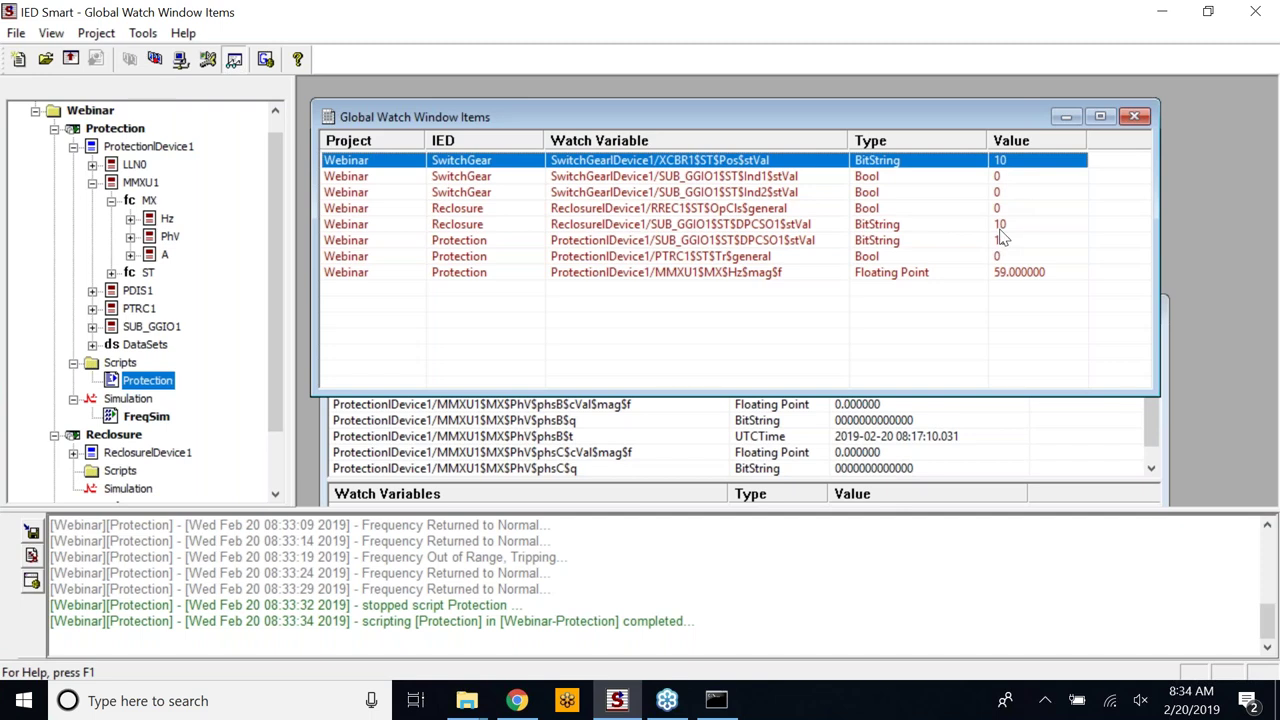
Check that the Reclosure and Protection DPCSO1 values followed the breaker position to 10
{"action": "left_click", "coordinate": [788, 228]}
{"action": "left_click", "coordinate": [786, 240]}
{"action": "left_click", "coordinate": [786, 228]}
{"action": "left_click", "coordinate": [785, 243]}
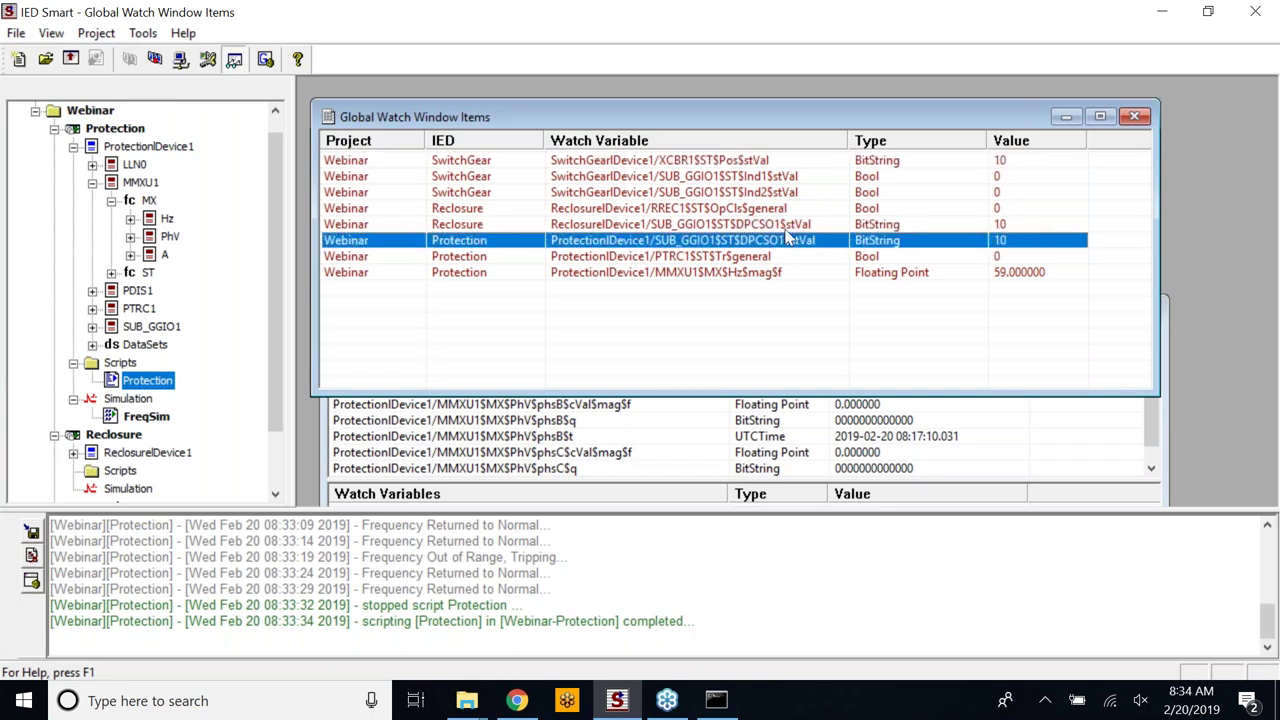
{"action": "left_click", "coordinate": [800, 228]}
{"action": "left_click", "coordinate": [790, 163]}
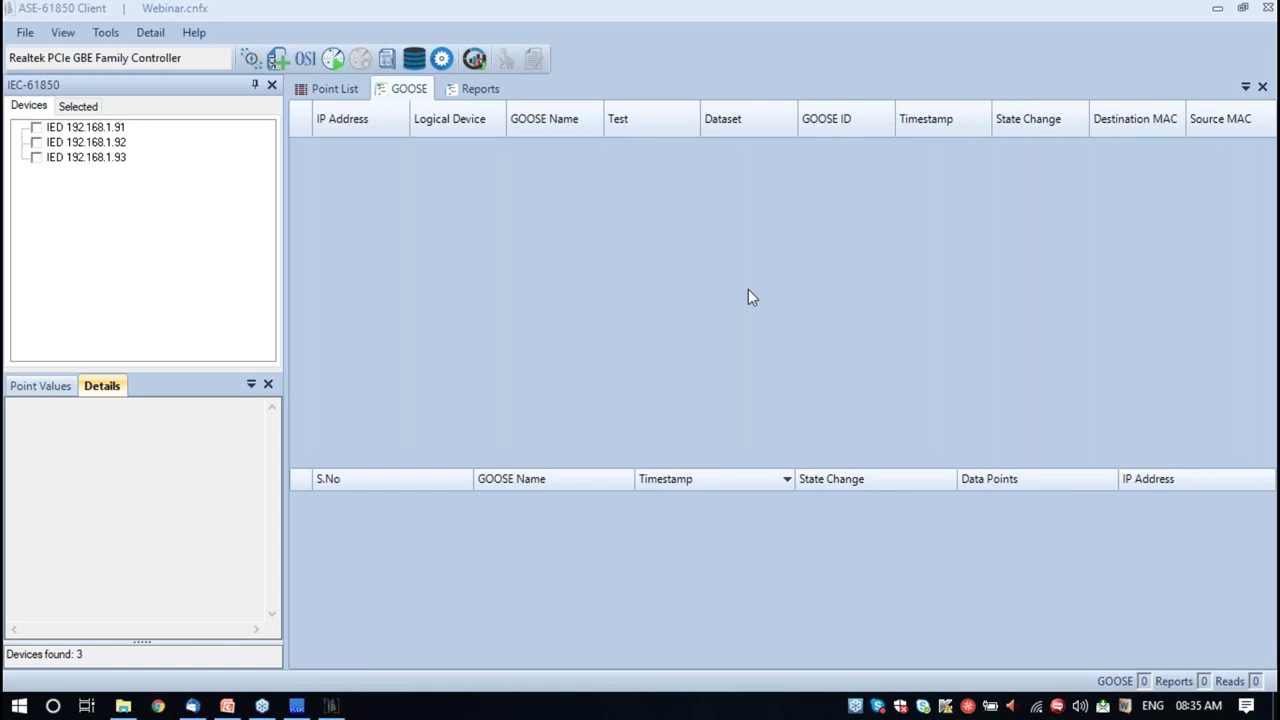
Load Webinar Demo.scd into the ASE-61850 Client's Add SCL File dialog
{"action": "left_click", "coordinate": [853, 13]}
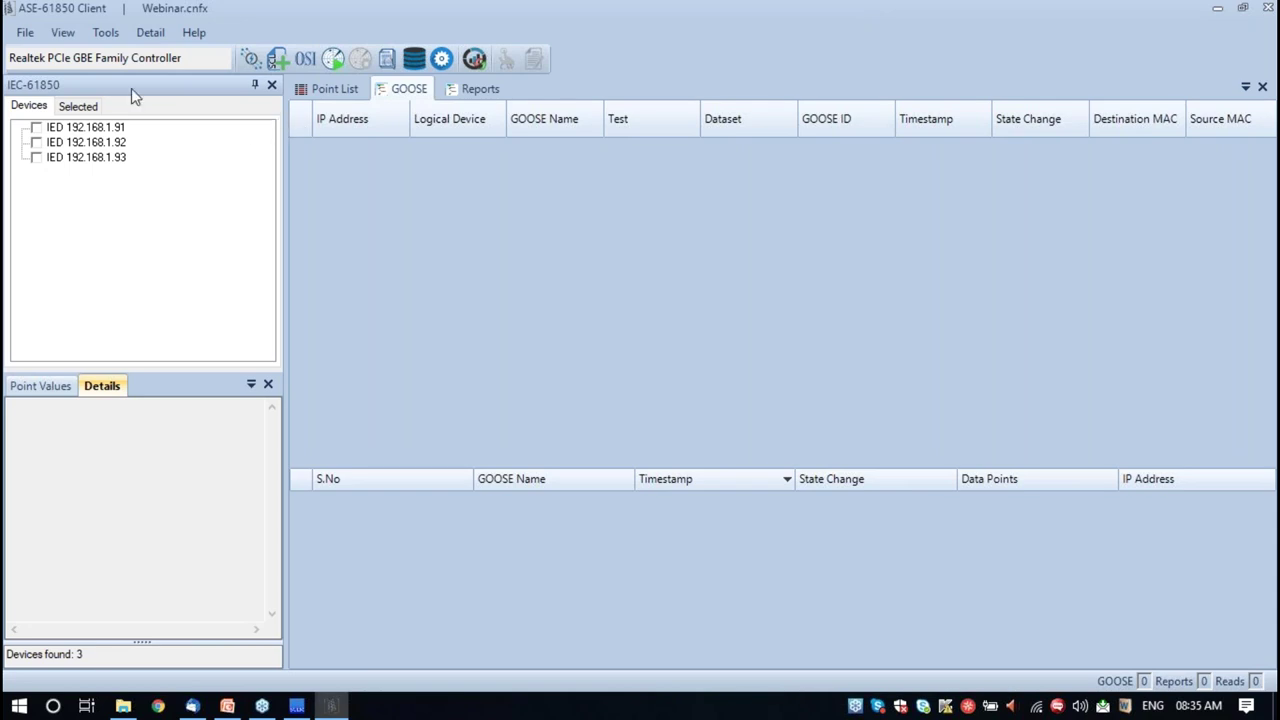
{"action": "left_click", "coordinate": [277, 60]}
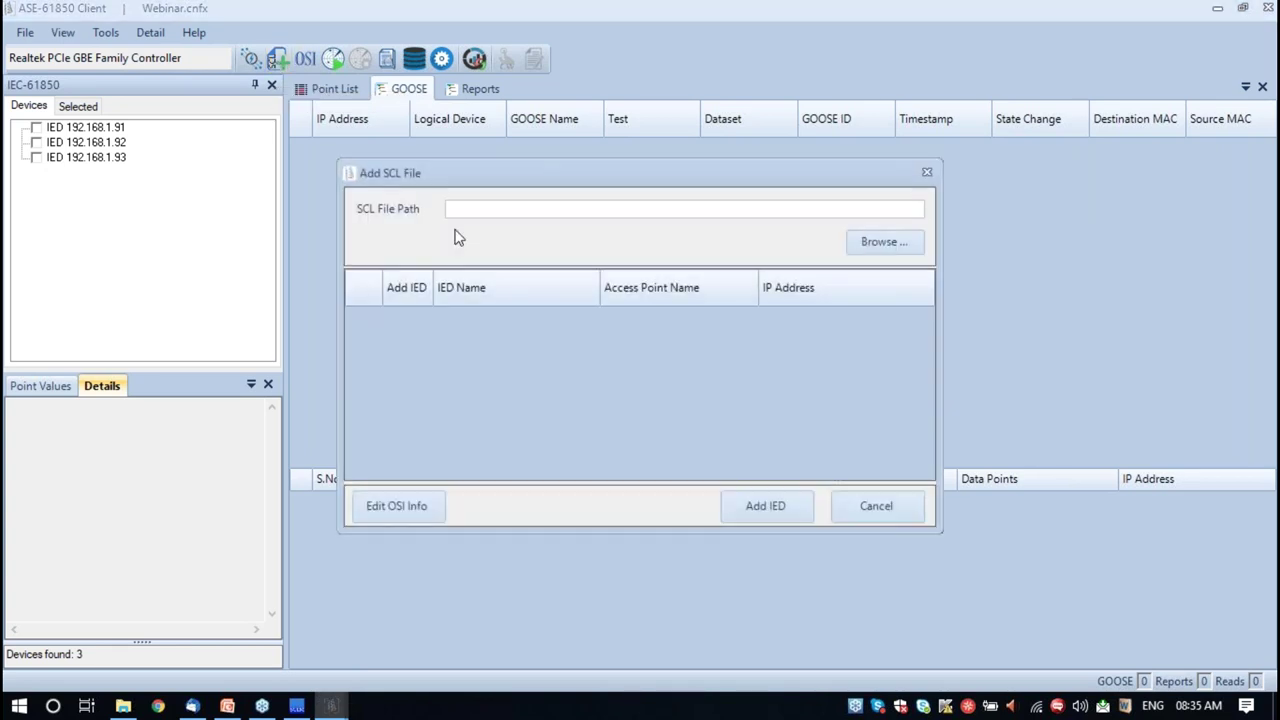
{"action": "left_click", "coordinate": [875, 243]}
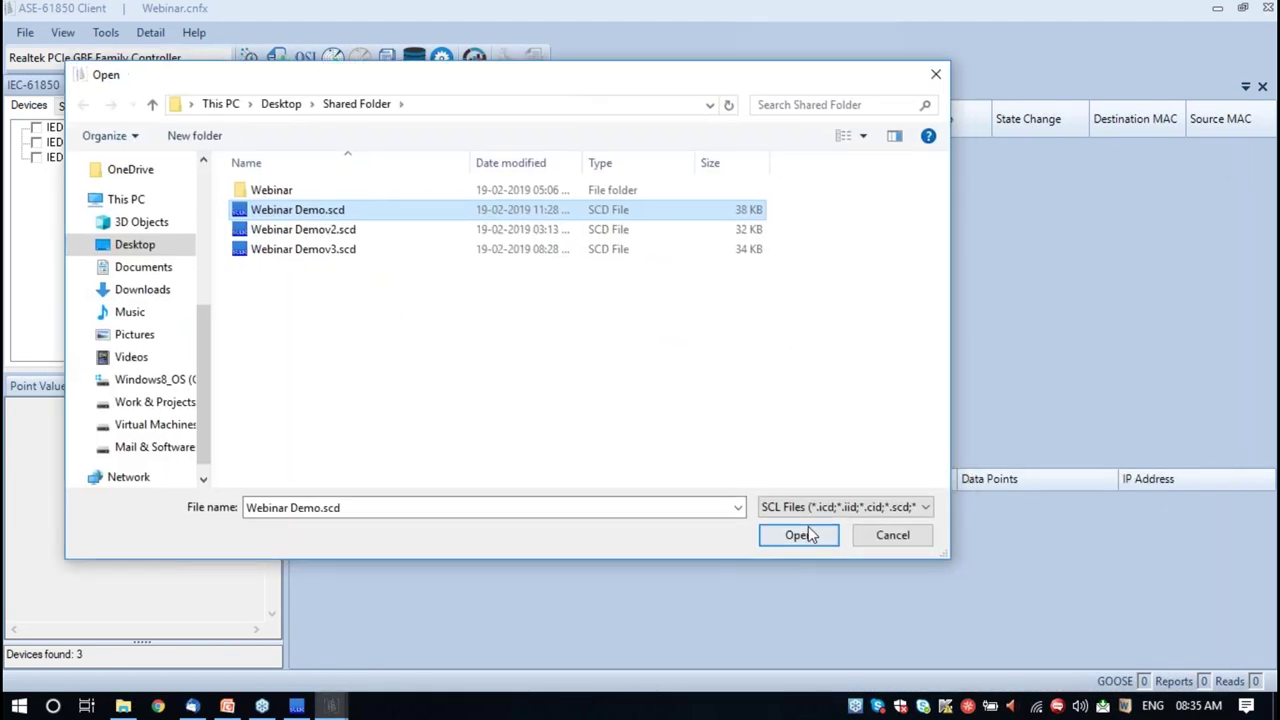
{"action": "left_click", "coordinate": [793, 537]}
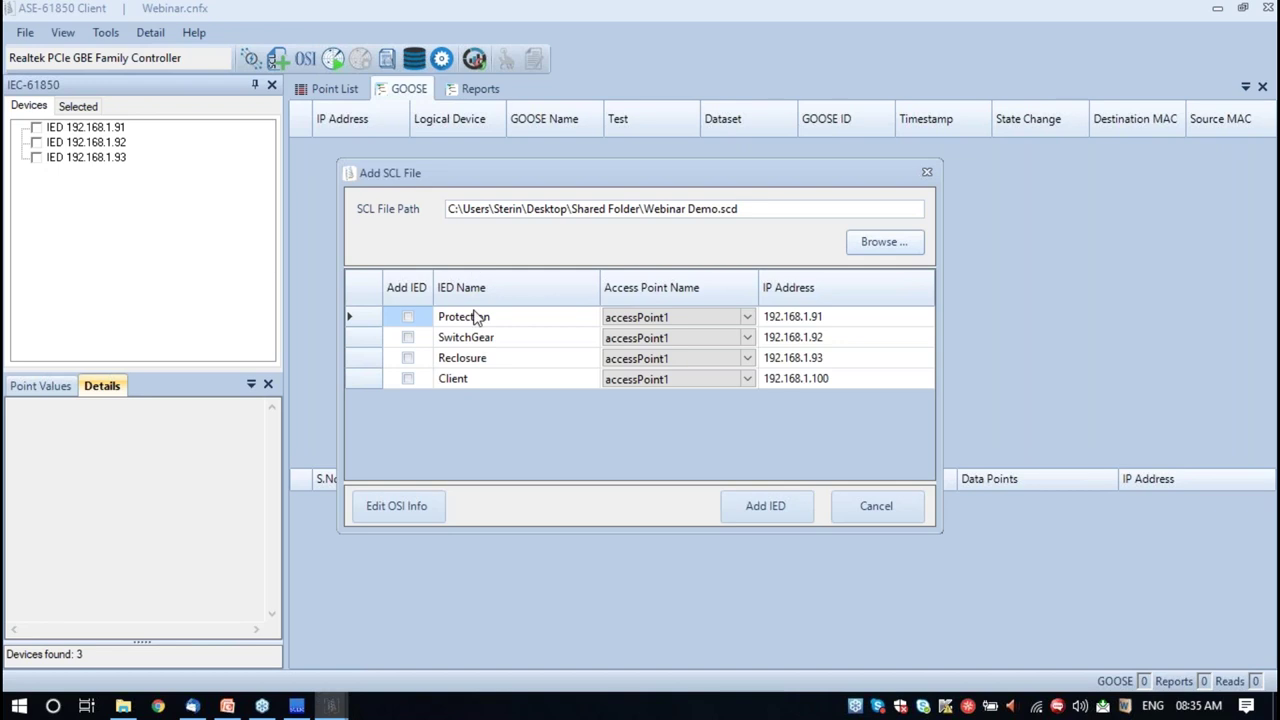
Tick the Client IED, acknowledge the information message, and close the Add SCL File dialog
{"action": "left_click", "coordinate": [407, 380]}
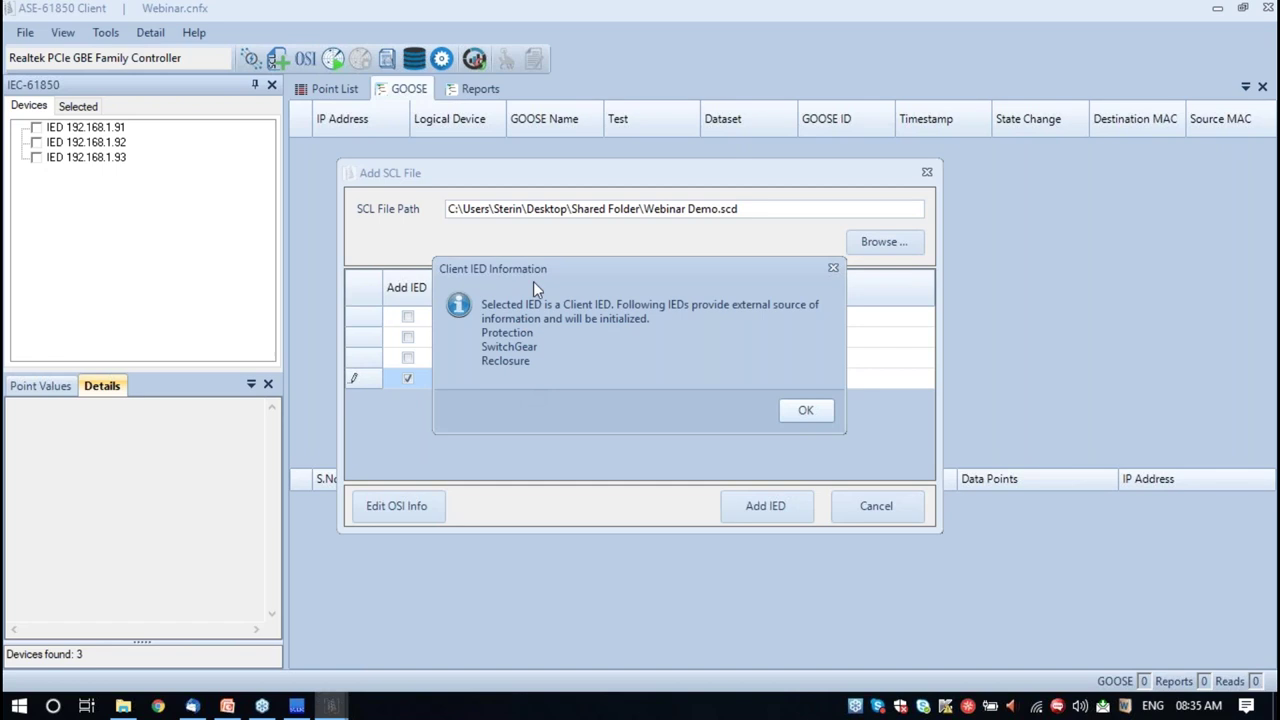
{"action": "left_click", "coordinate": [797, 411]}
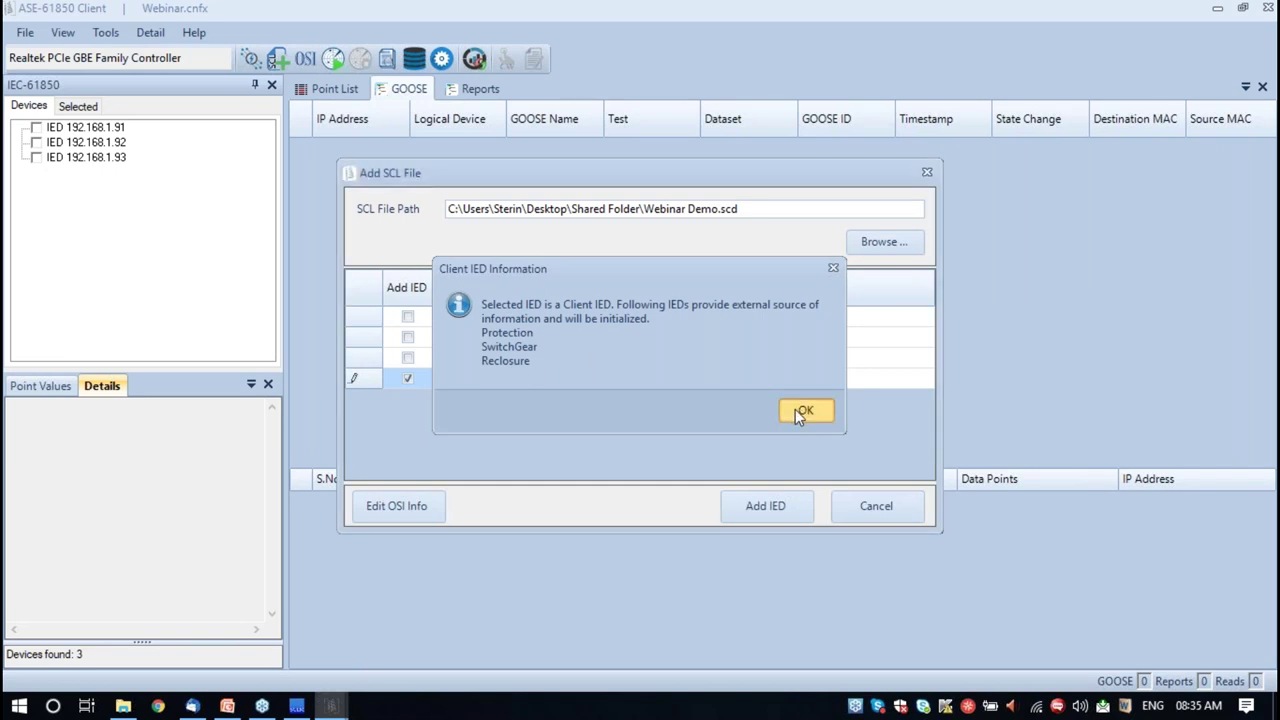
{"action": "left_click", "coordinate": [407, 378]}
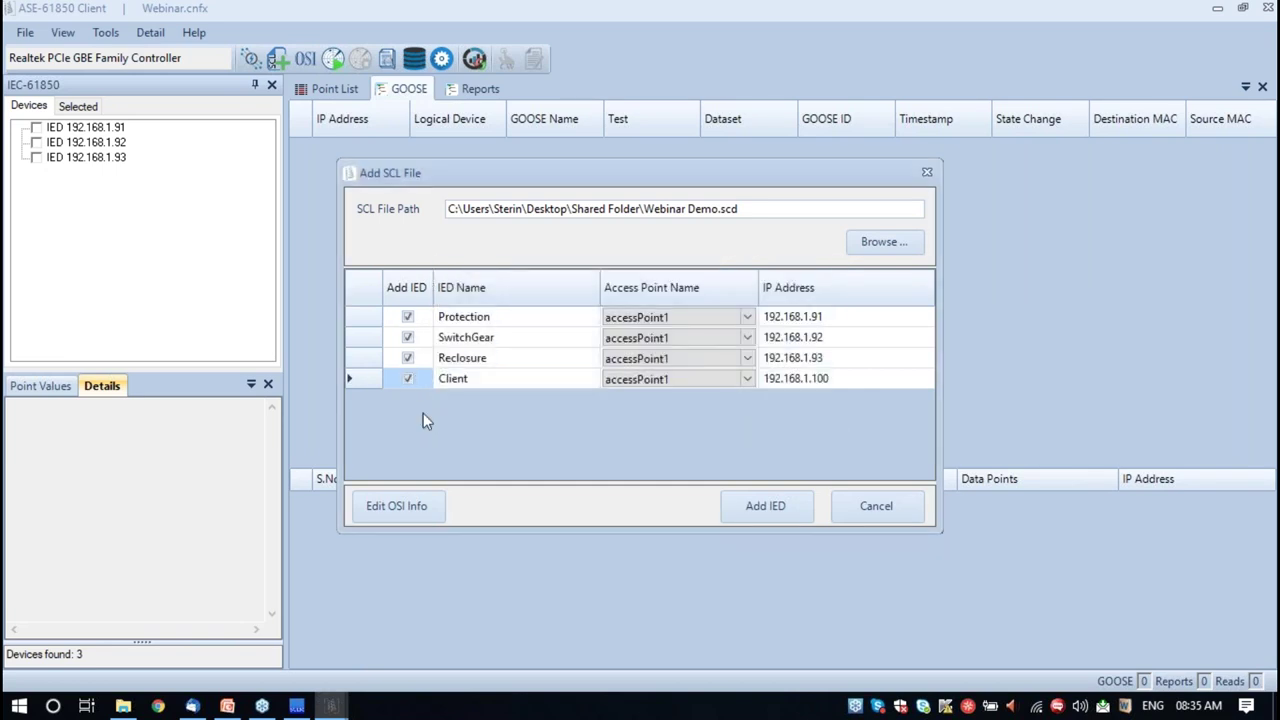
{"action": "left_click", "coordinate": [928, 174]}
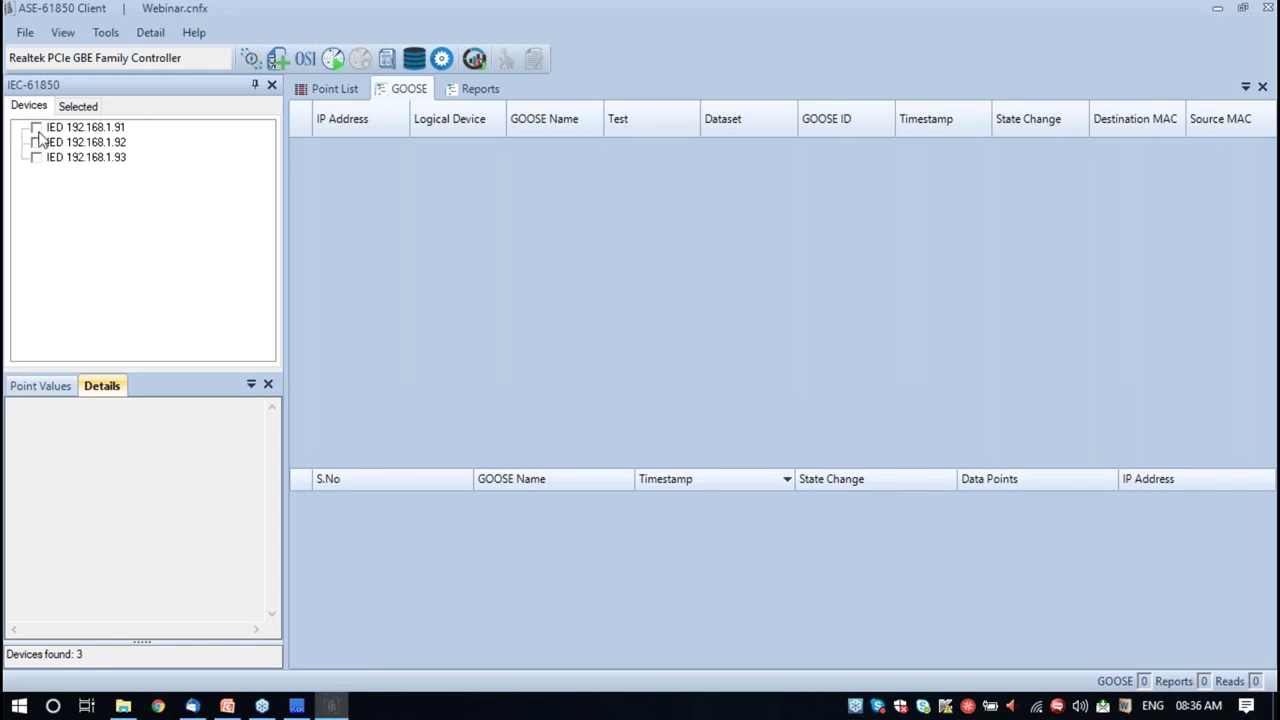
Tick IEDs 192.168.1.91, .92 and .93 and connect to list their live points
{"action": "left_click", "coordinate": [37, 129]}
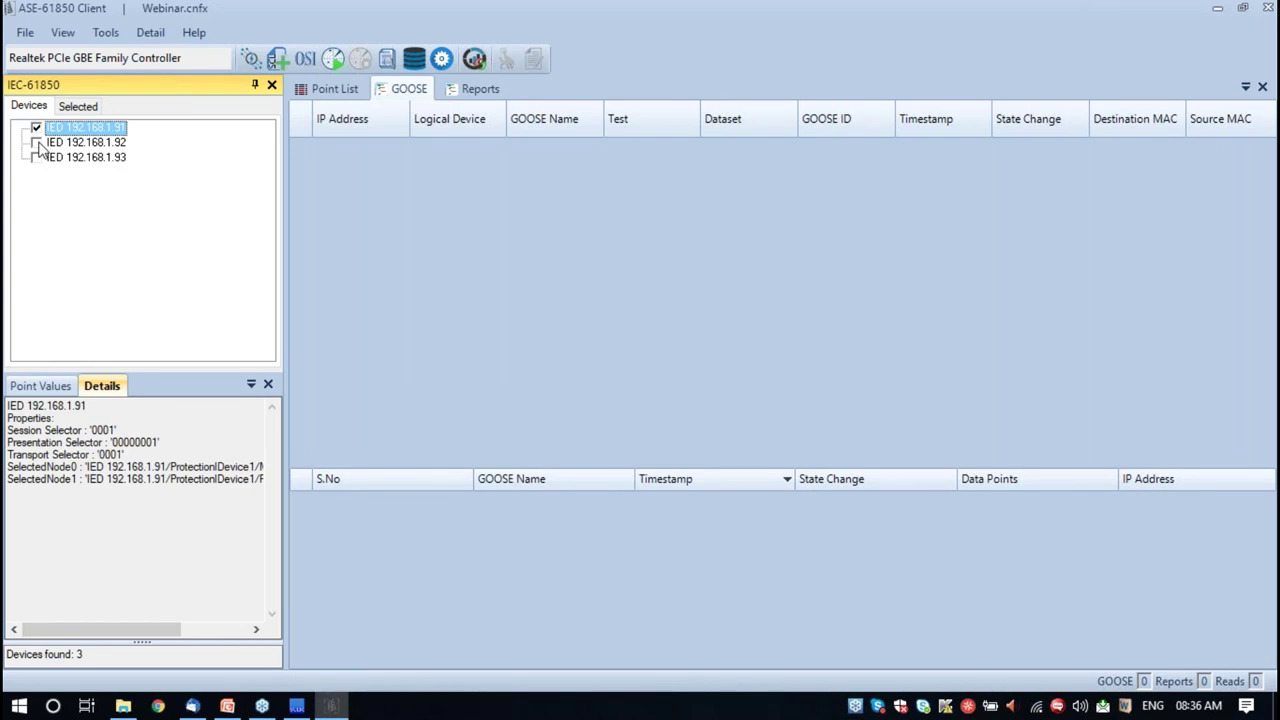
{"action": "left_click", "coordinate": [37, 142]}
{"action": "left_click", "coordinate": [37, 157]}
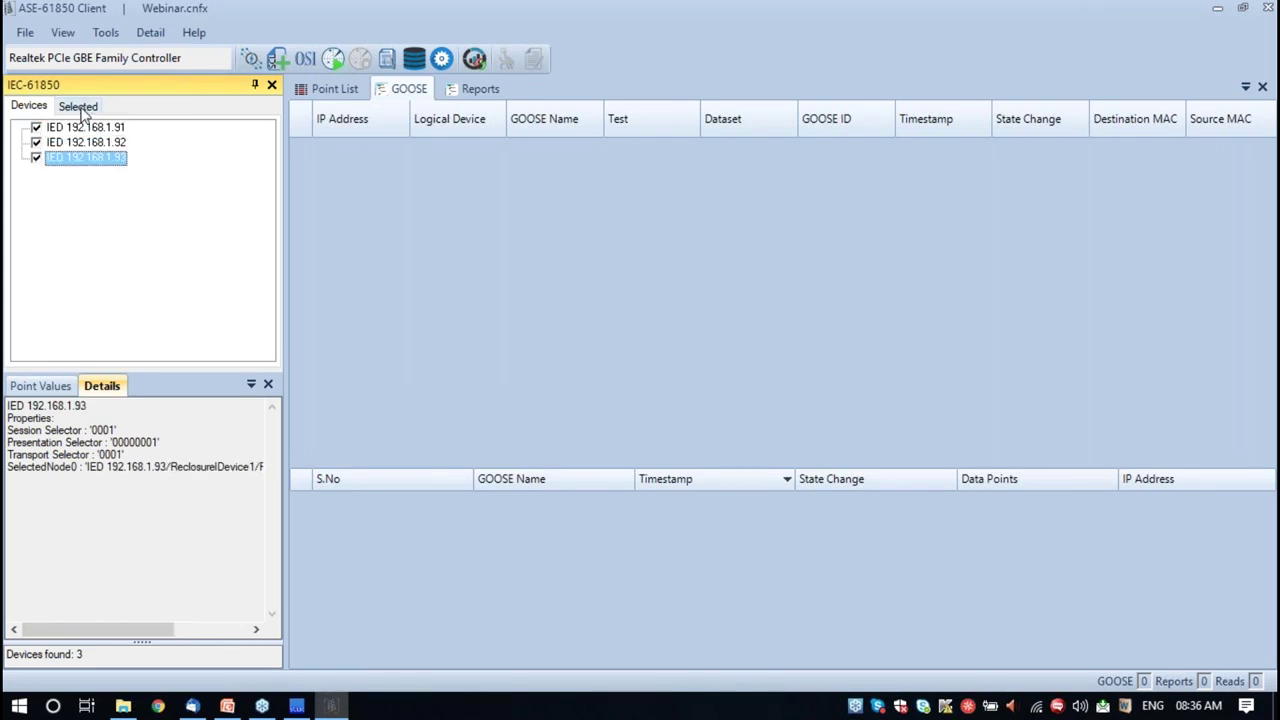
{"action": "left_click", "coordinate": [80, 107]}
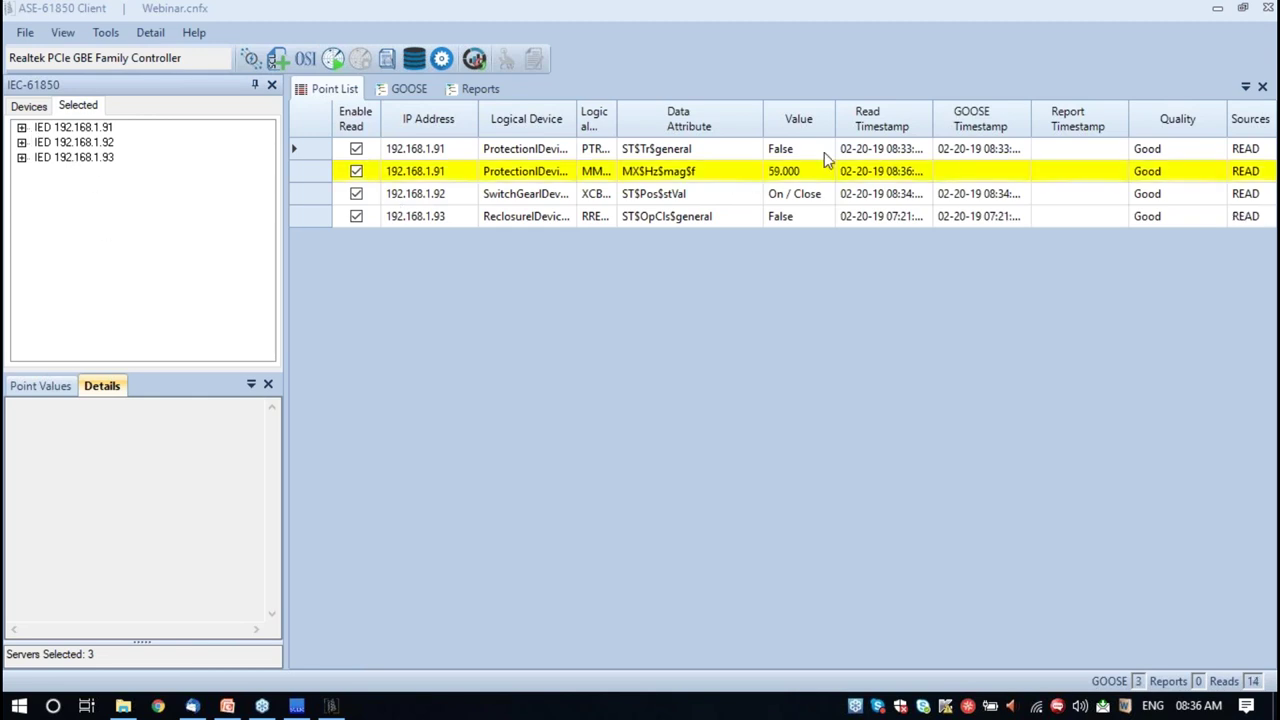
Auto-fit the columns, then adjust IP Address, Logical Node, Logical Device, Data Attribute and Read Timestamp widths
{"action": "double_click", "coordinate": [578, 117]}
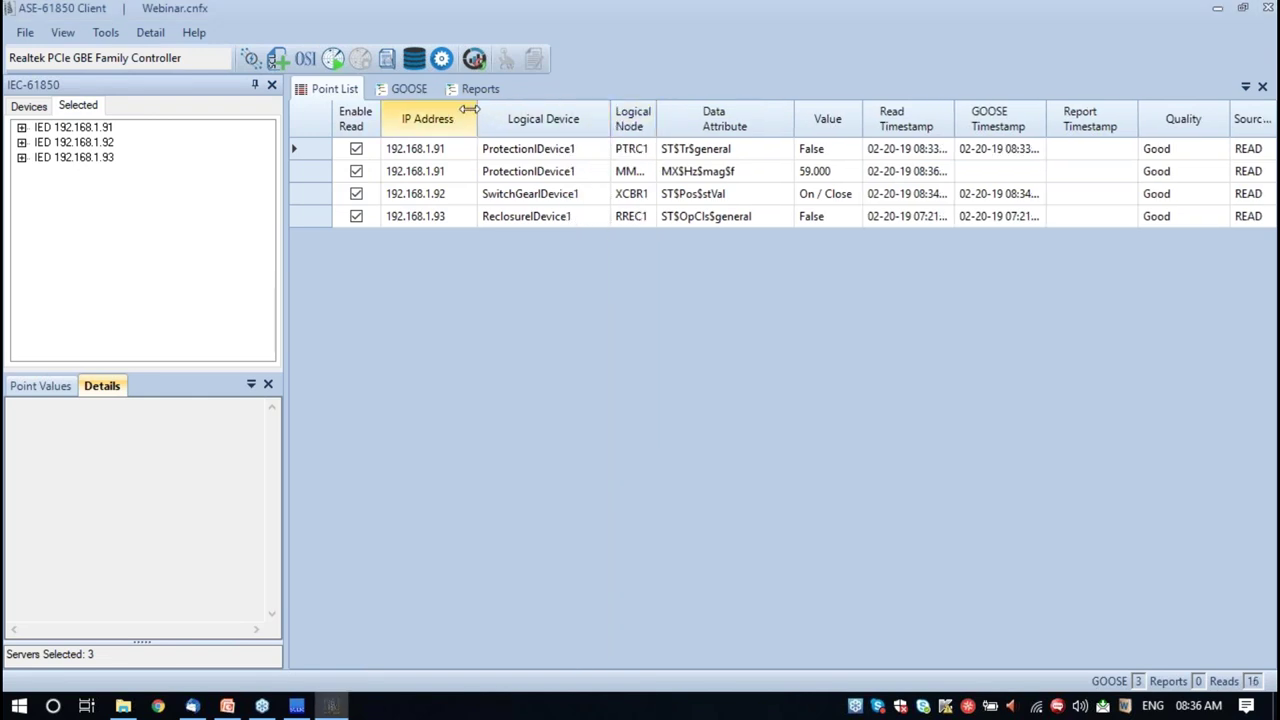
{"action": "left_click_drag", "start_coordinate": [477, 118], "coordinate": [463, 118]}
{"action": "left_click_drag", "start_coordinate": [646, 118], "coordinate": [677, 118]}
{"action": "left_click_drag", "start_coordinate": [599, 118], "coordinate": [581, 118]}
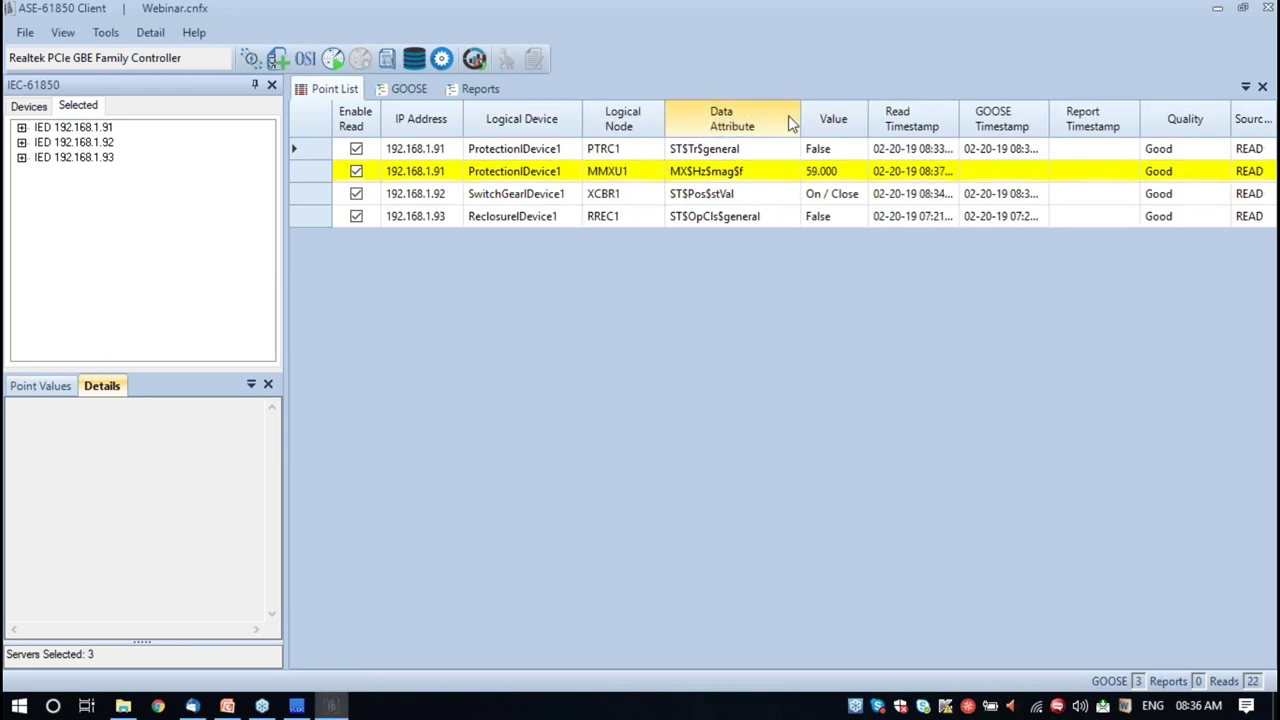
{"action": "left_click_drag", "start_coordinate": [800, 112], "coordinate": [782, 112]}
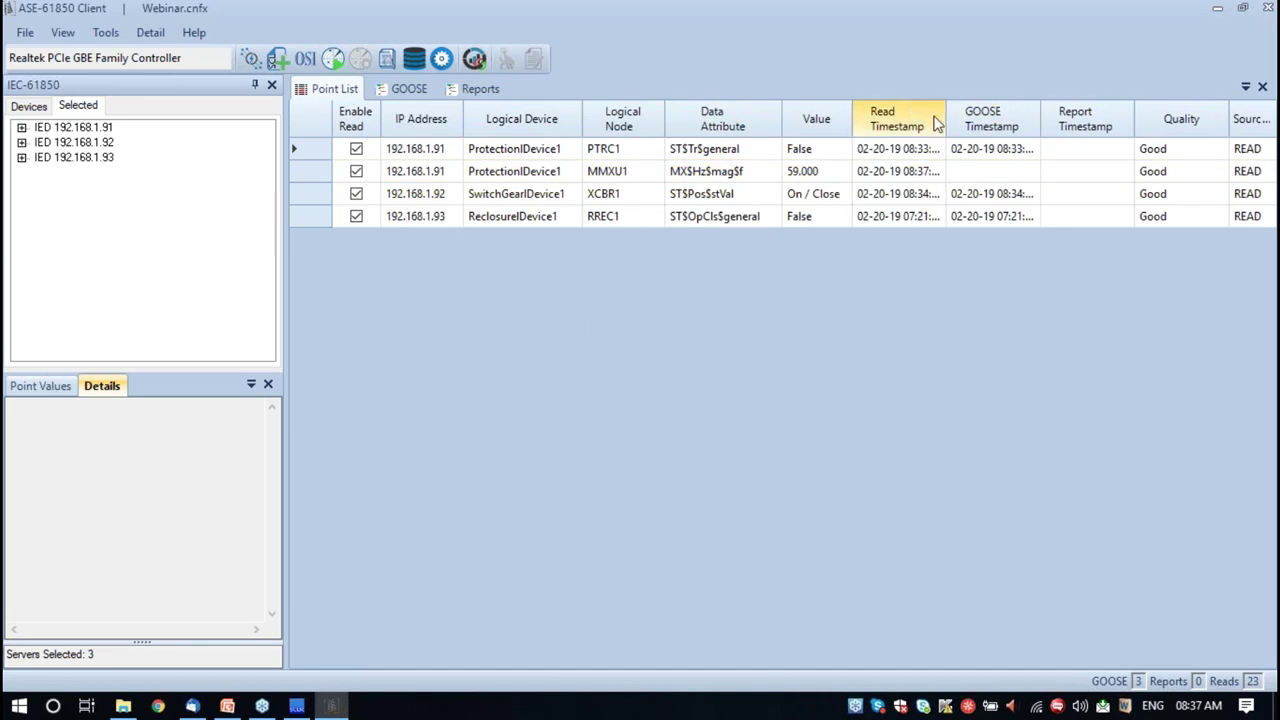
{"action": "left_click_drag", "start_coordinate": [945, 120], "coordinate": [984, 118]}
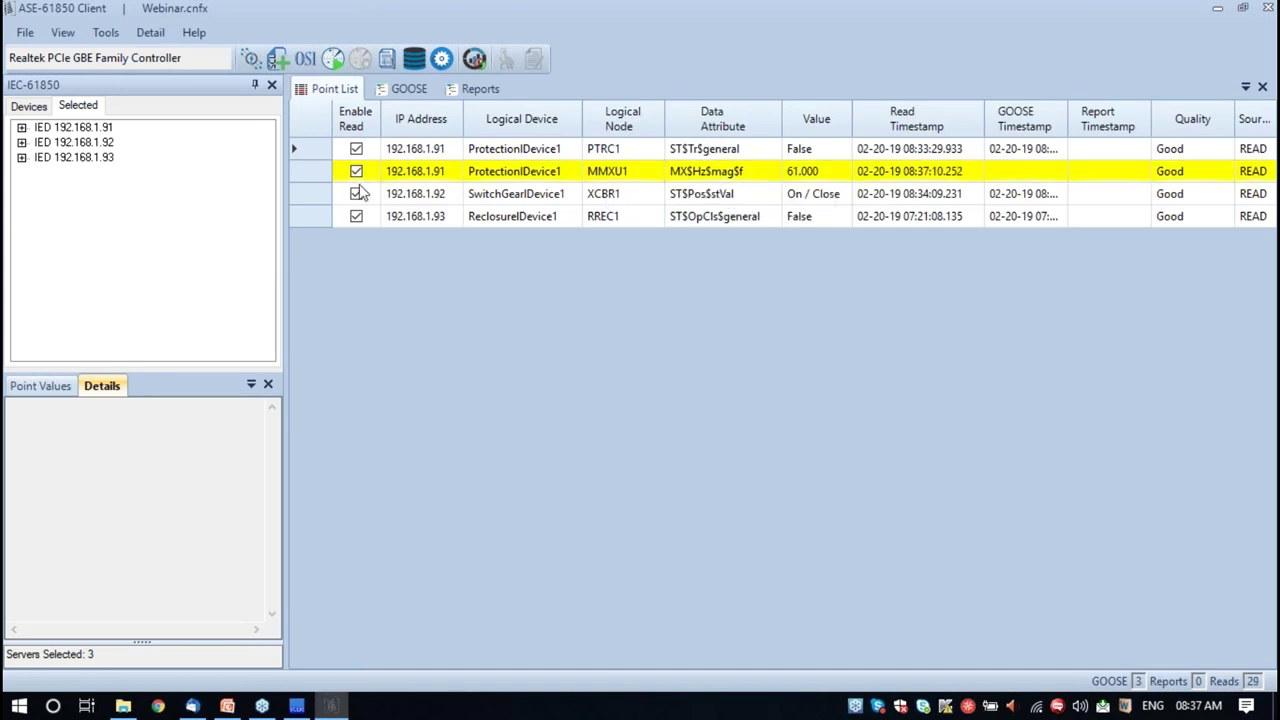
Expand IEDs 192.168.1.91, .92 and .93 and their logical devices in the Selected tree
{"action": "left_click", "coordinate": [21, 127]}
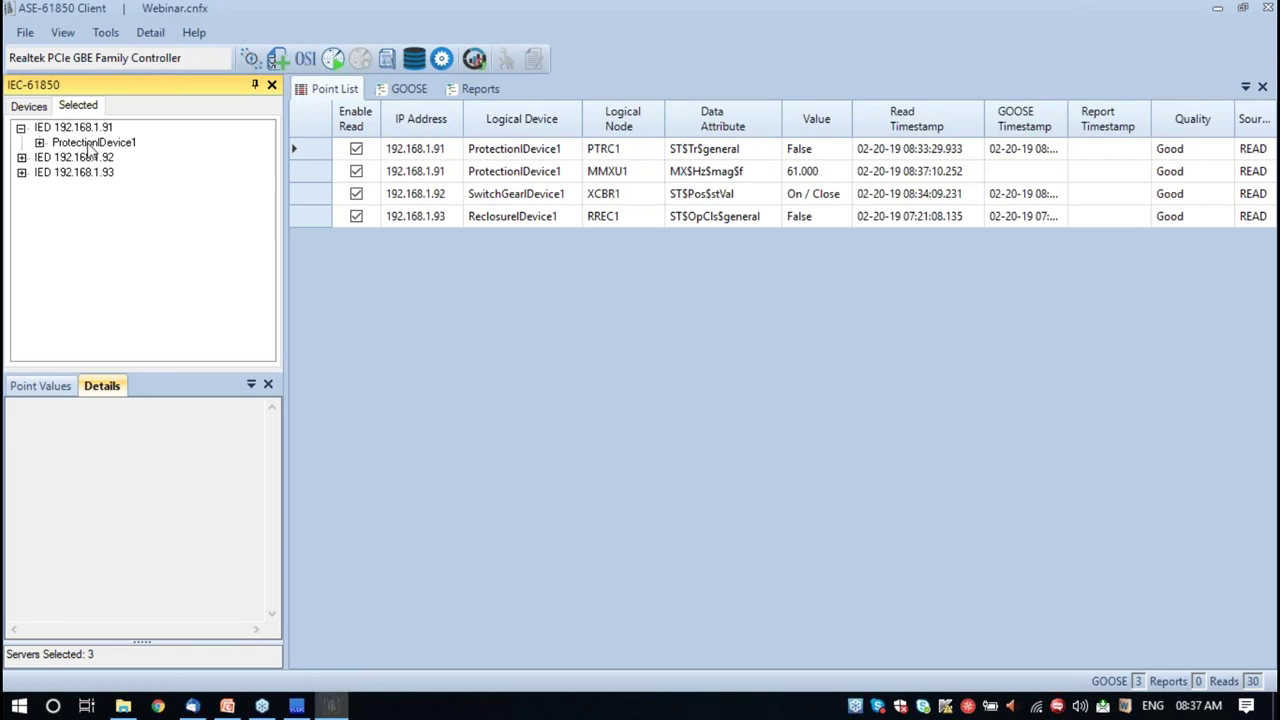
{"action": "left_click", "coordinate": [39, 143]}
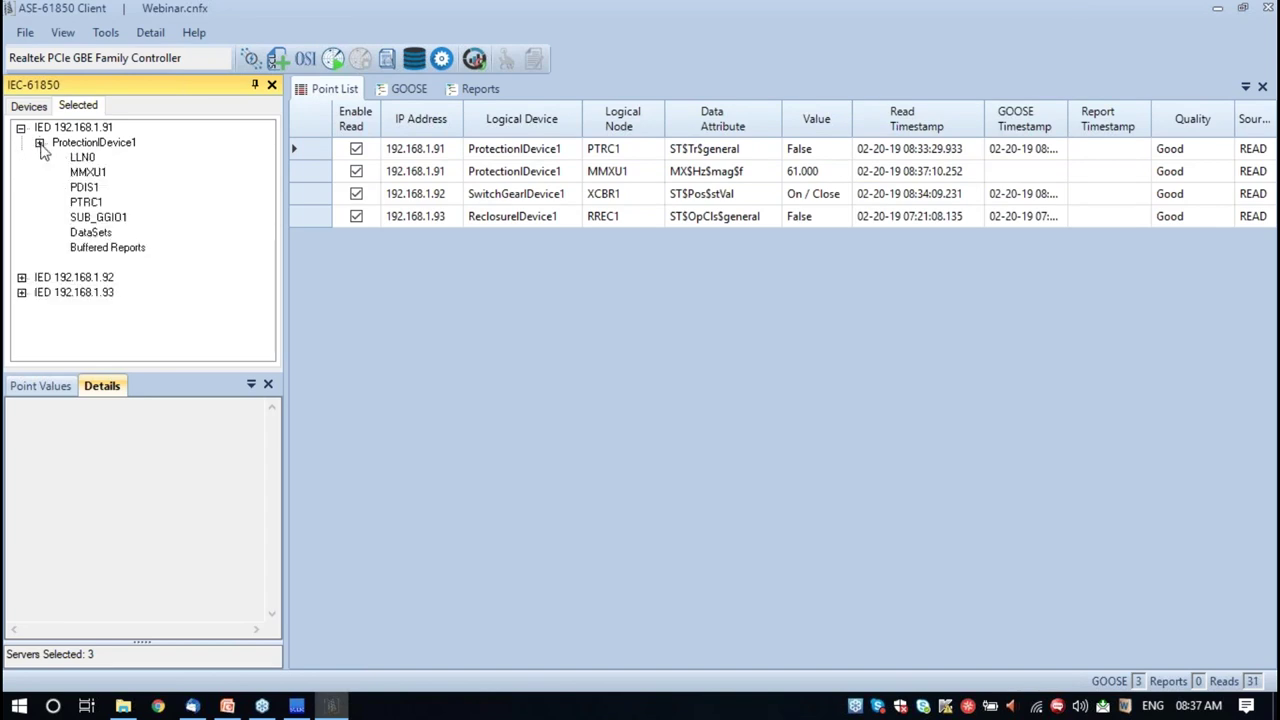
{"action": "left_click", "coordinate": [21, 278]}
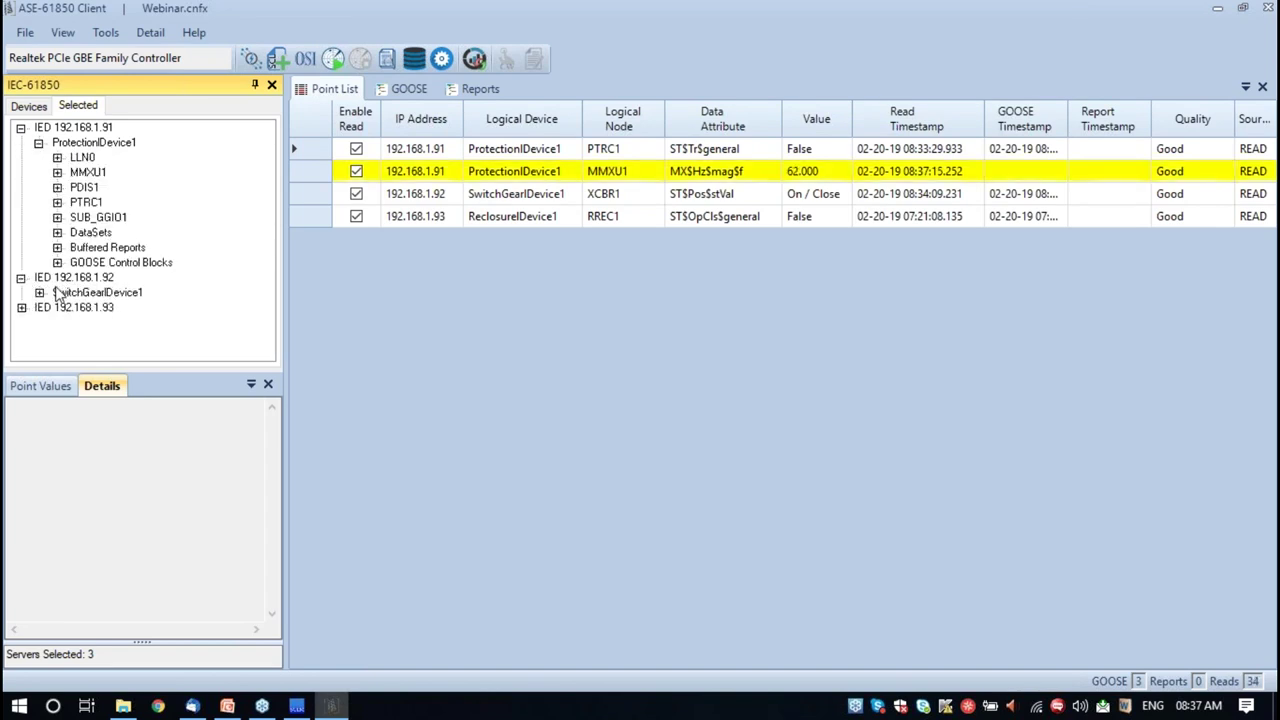
{"action": "left_click", "coordinate": [39, 292]}
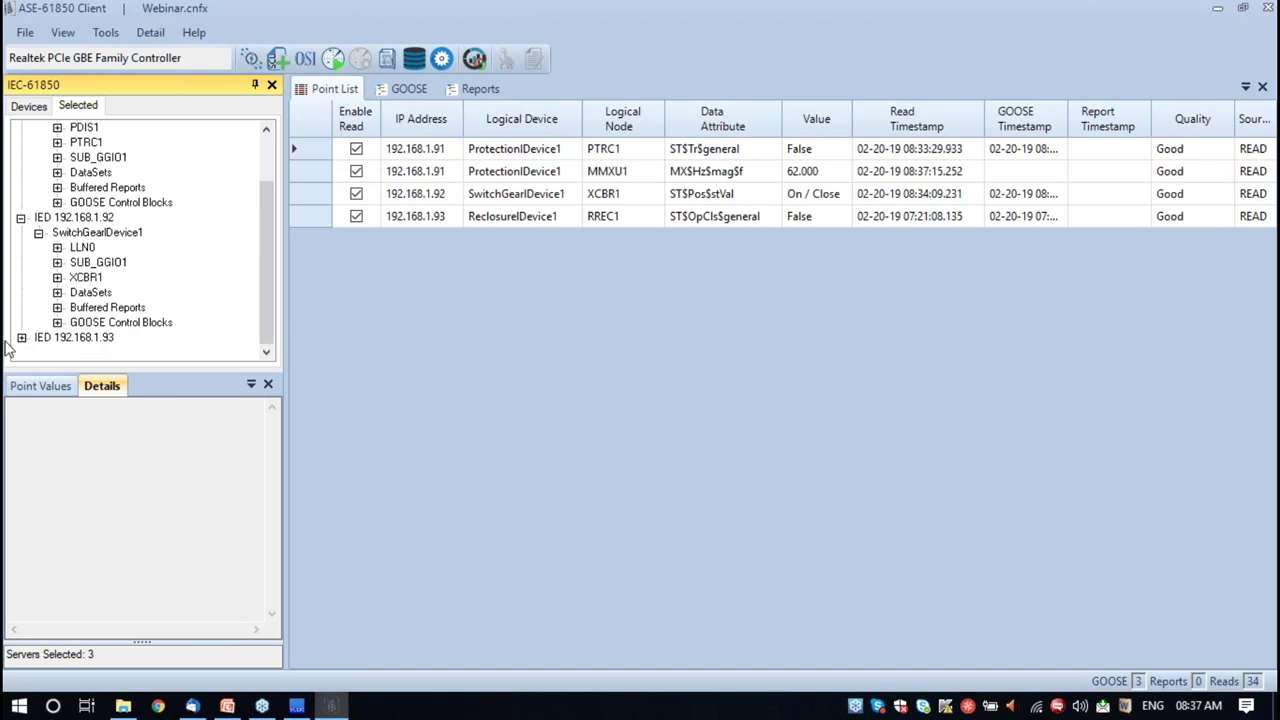
{"action": "left_click", "coordinate": [21, 337]}
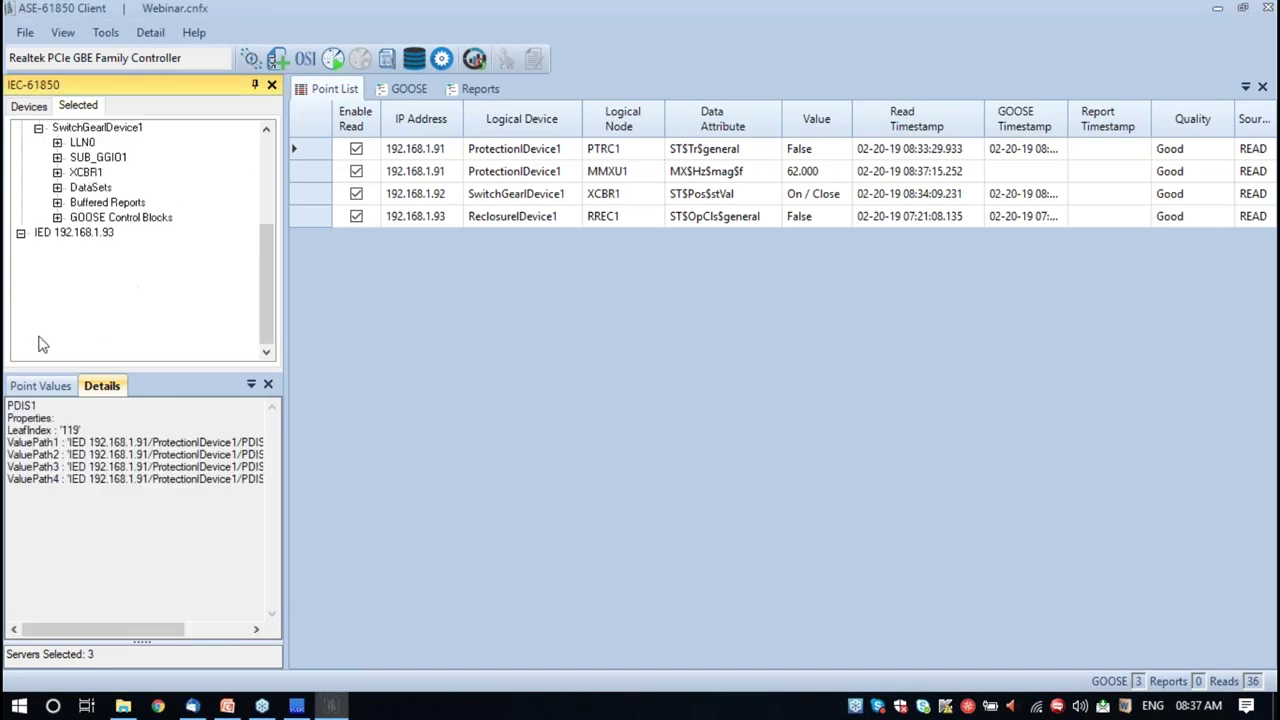
{"action": "scroll", "coordinate": [120, 225], "scroll_direction": "up", "scroll_amount": 3}
{"action": "scroll", "coordinate": [120, 225], "scroll_direction": "up", "scroll_amount": 1}
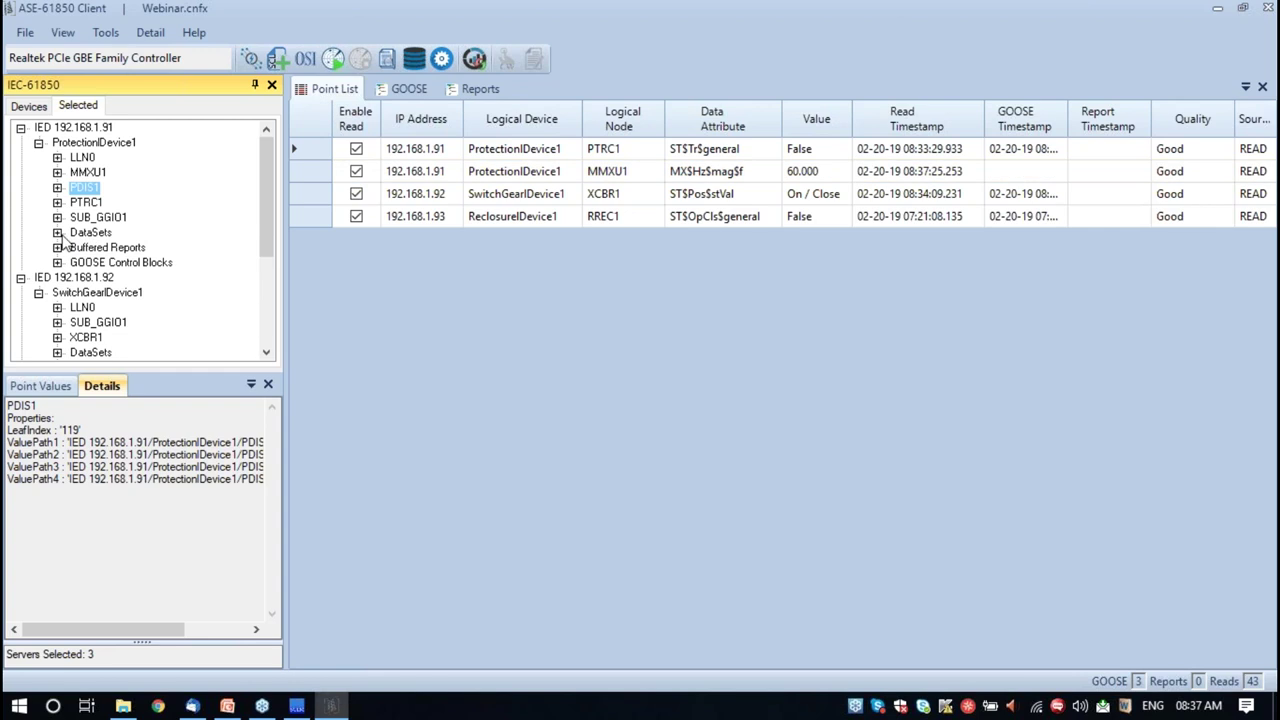
Expand ProtectionDevice1's DataSets, Buffered Reports and GOOSE Control Blocks, and widen the tree panel
{"action": "left_click", "coordinate": [58, 232]}
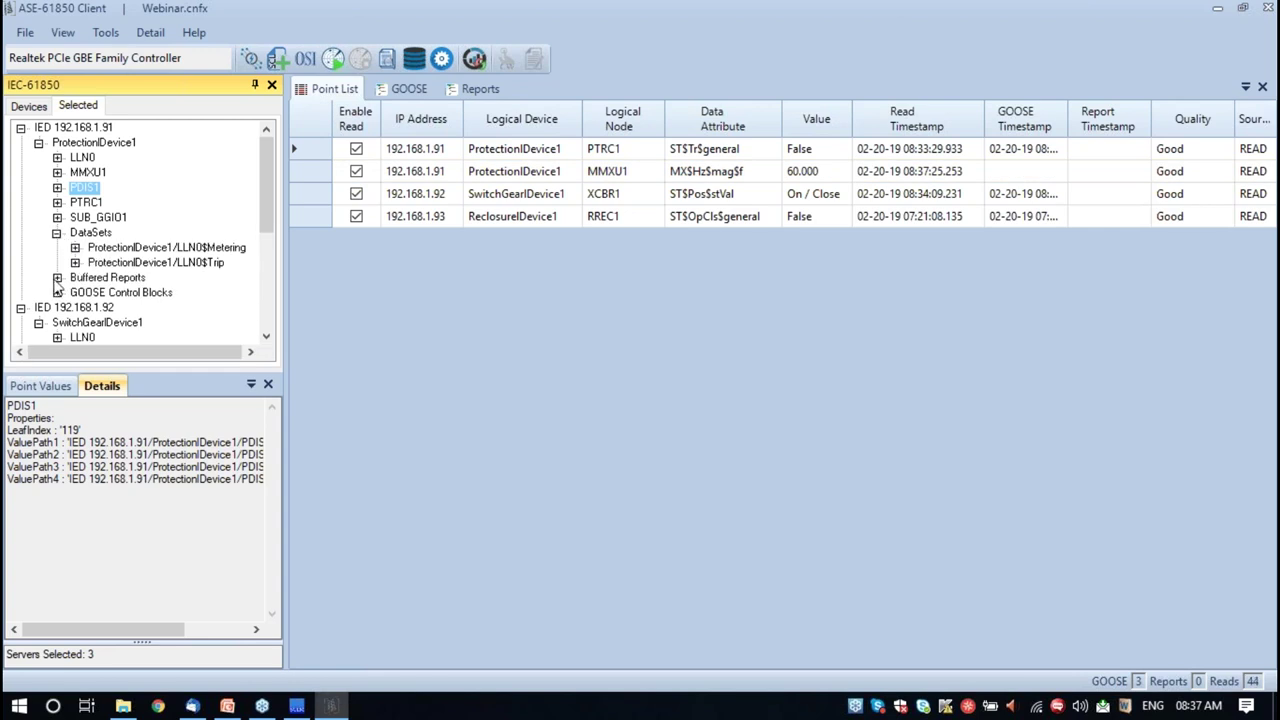
{"action": "left_click", "coordinate": [57, 278]}
{"action": "scroll", "coordinate": [90, 262], "scroll_direction": "down", "scroll_amount": 2}
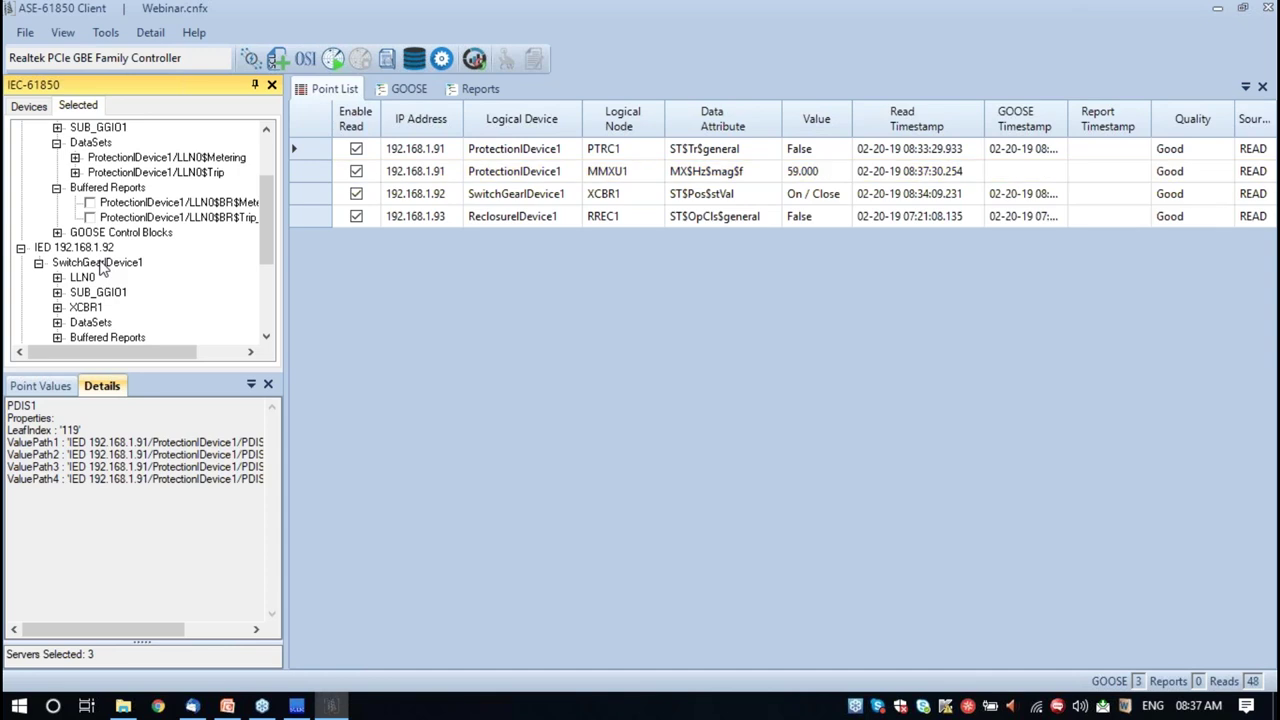
{"action": "left_click", "coordinate": [57, 233]}
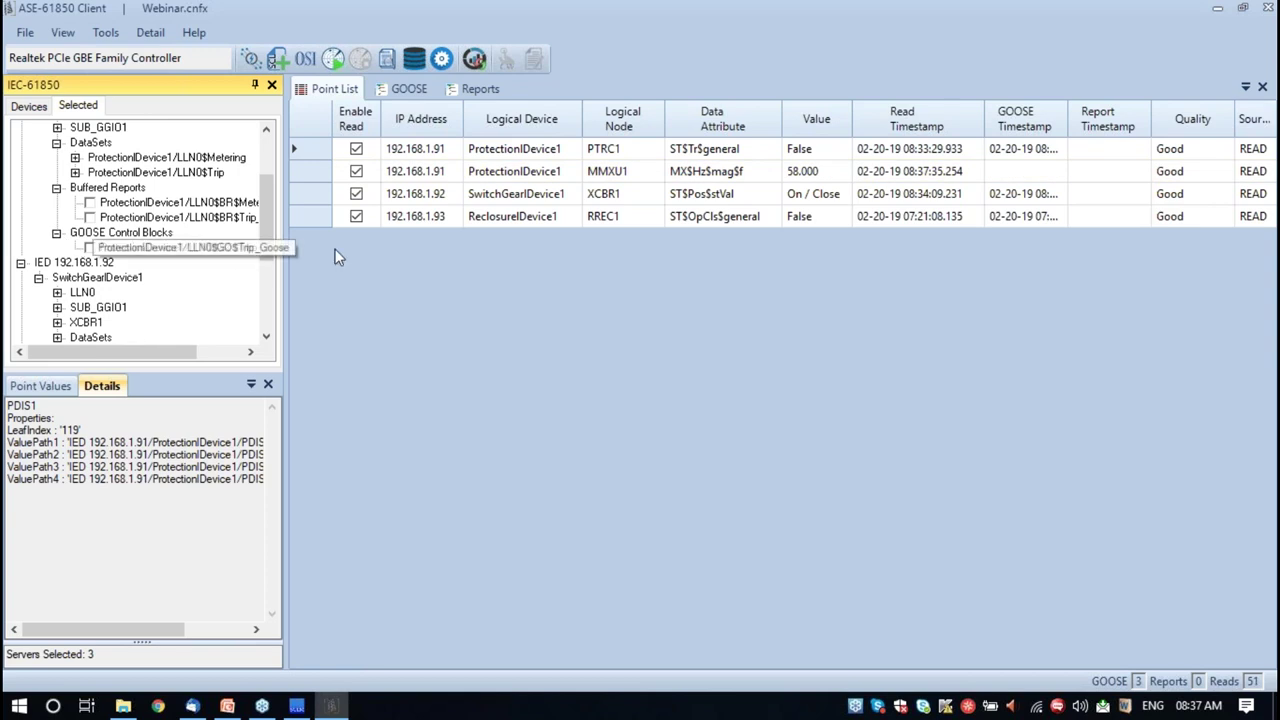
{"action": "left_click_drag", "start_coordinate": [285, 270], "coordinate": [333, 267]}
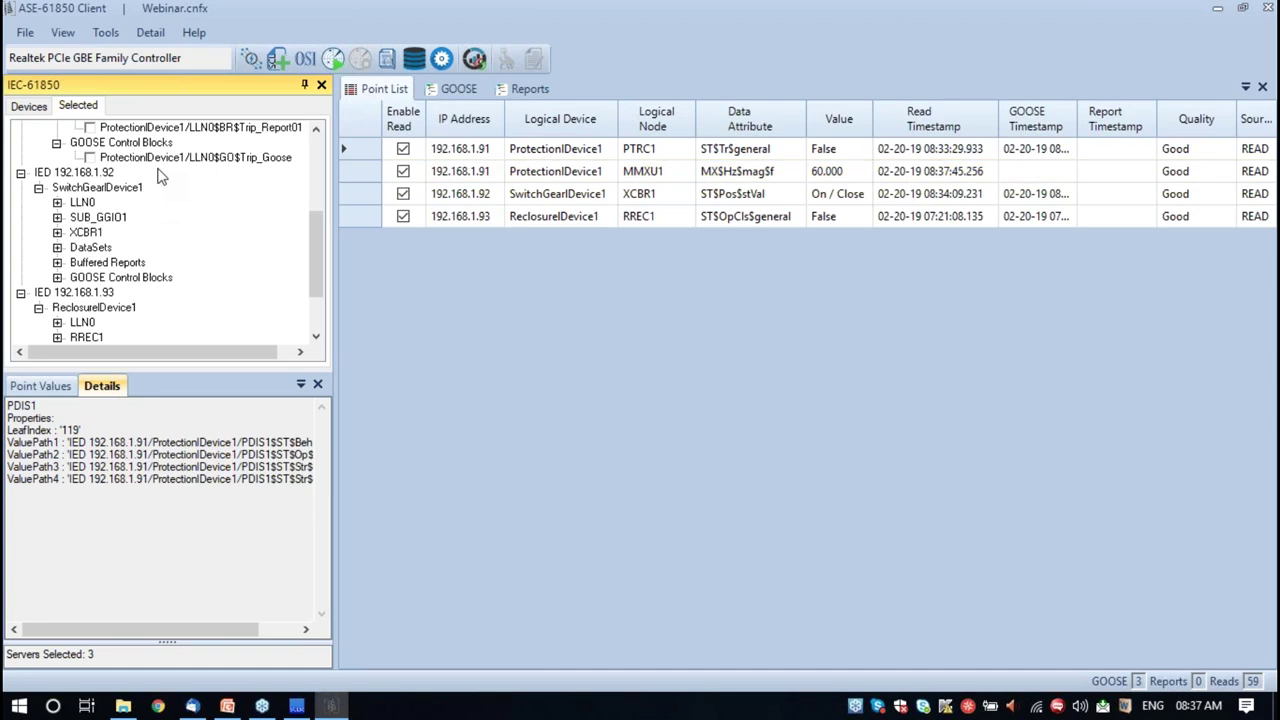
Expand SwitchGearDevice1's DataSets with BreakerStat, Buffered Reports and GOOSE Control Blocks
{"action": "left_click", "coordinate": [57, 248]}
{"action": "left_click", "coordinate": [76, 263]}
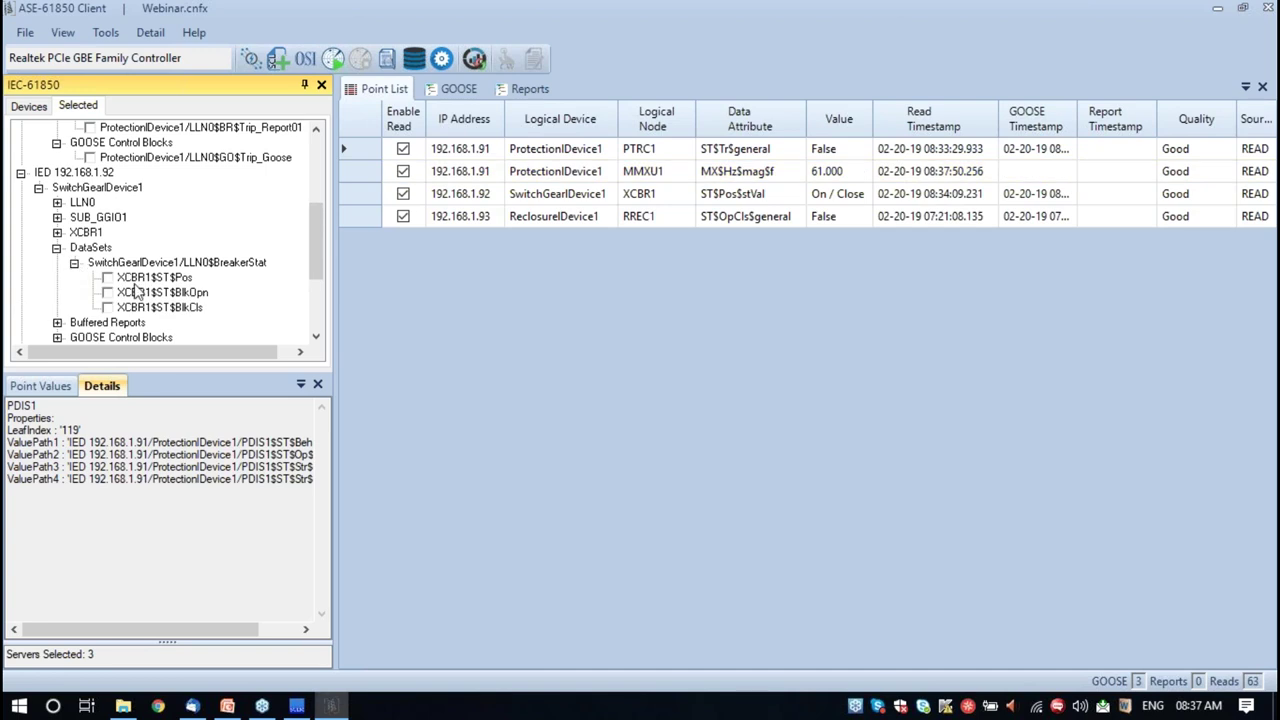
{"action": "scroll", "coordinate": [138, 290], "scroll_direction": "down", "scroll_amount": 1}
{"action": "left_click", "coordinate": [57, 277]}
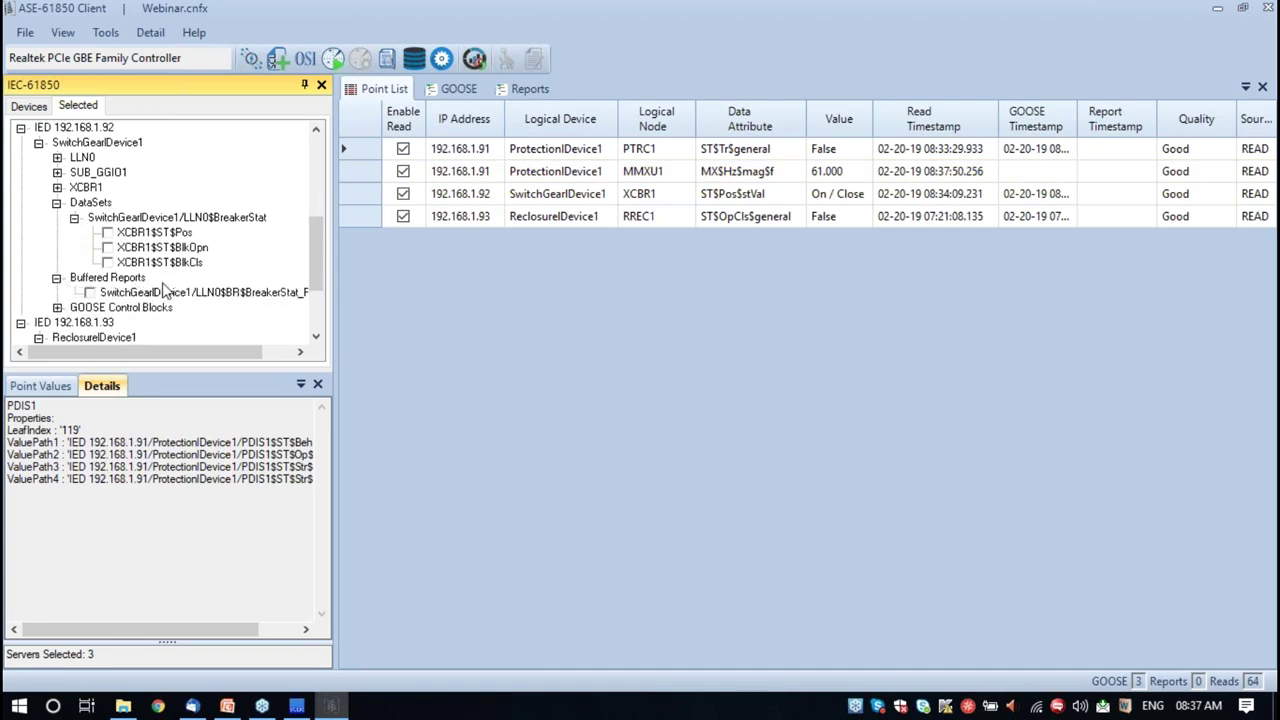
{"action": "scroll", "coordinate": [157, 297], "scroll_direction": "down", "scroll_amount": 1}
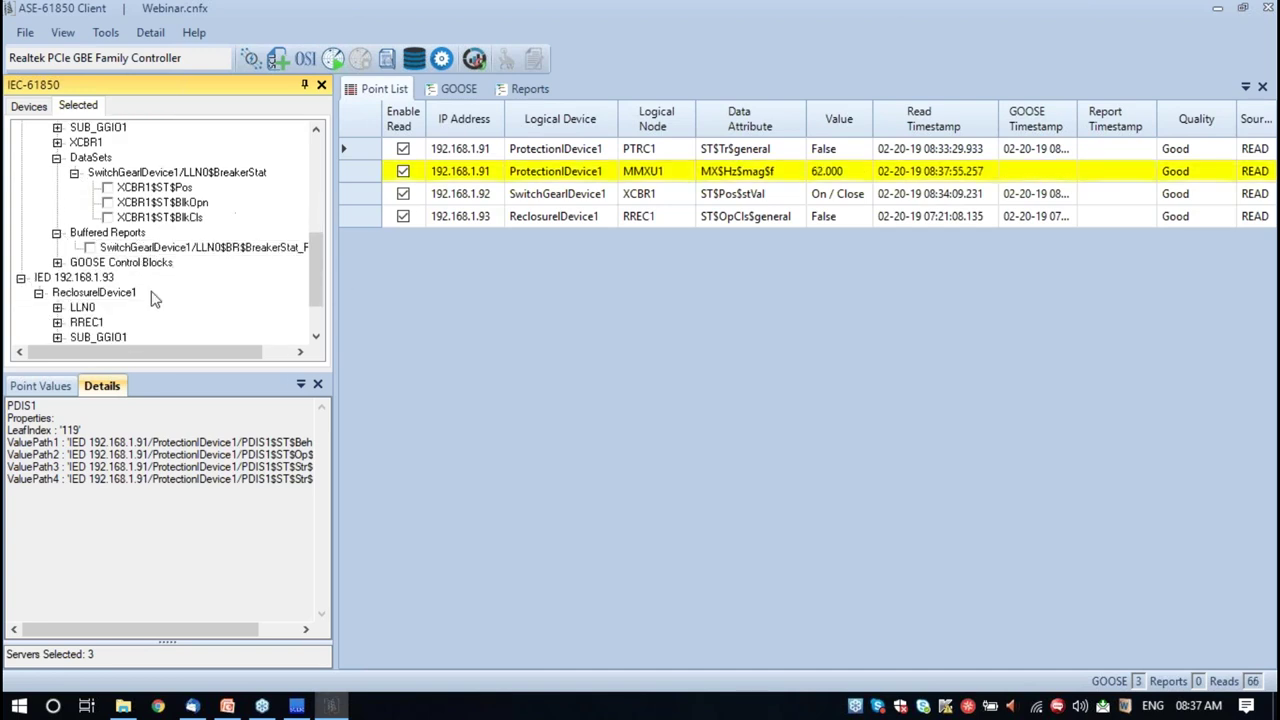
{"action": "left_click", "coordinate": [57, 263]}
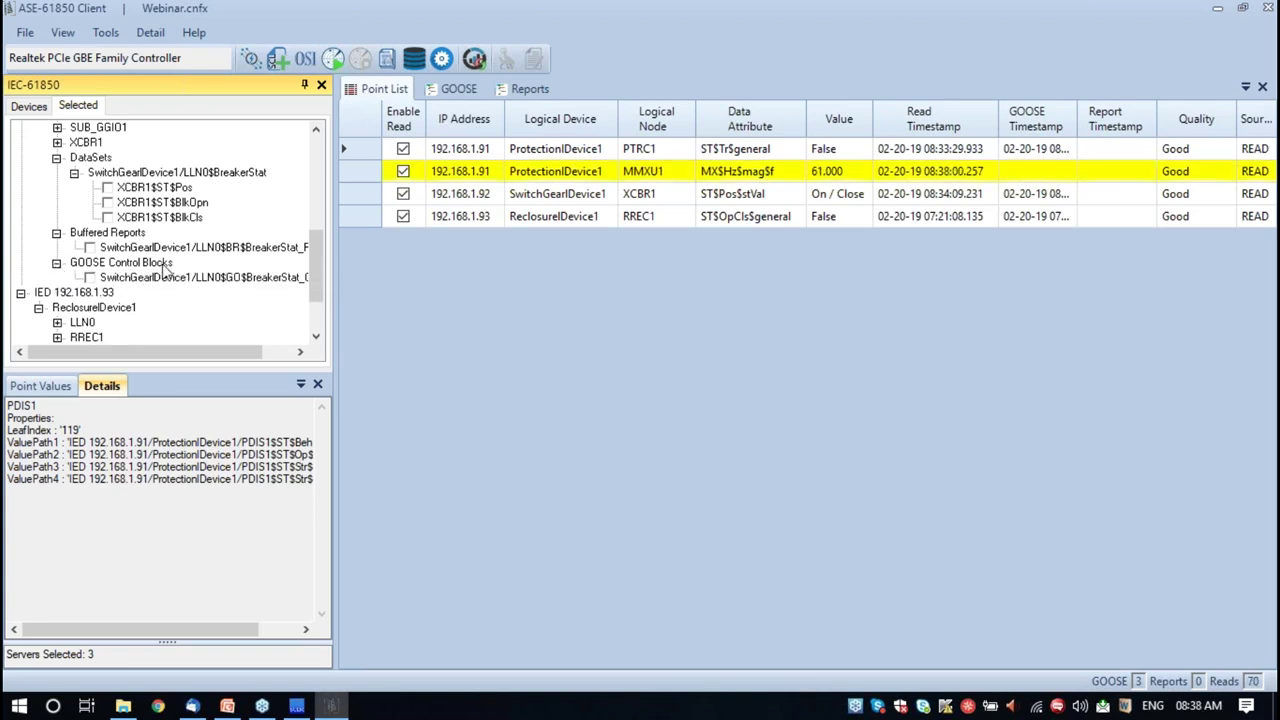
Expand ReclosureDevice1's DataSets, Buffered Reports and GOOSE Control Blocks
{"action": "scroll", "coordinate": [120, 285], "scroll_direction": "down", "scroll_amount": 2}
{"action": "left_click", "coordinate": [57, 292]}
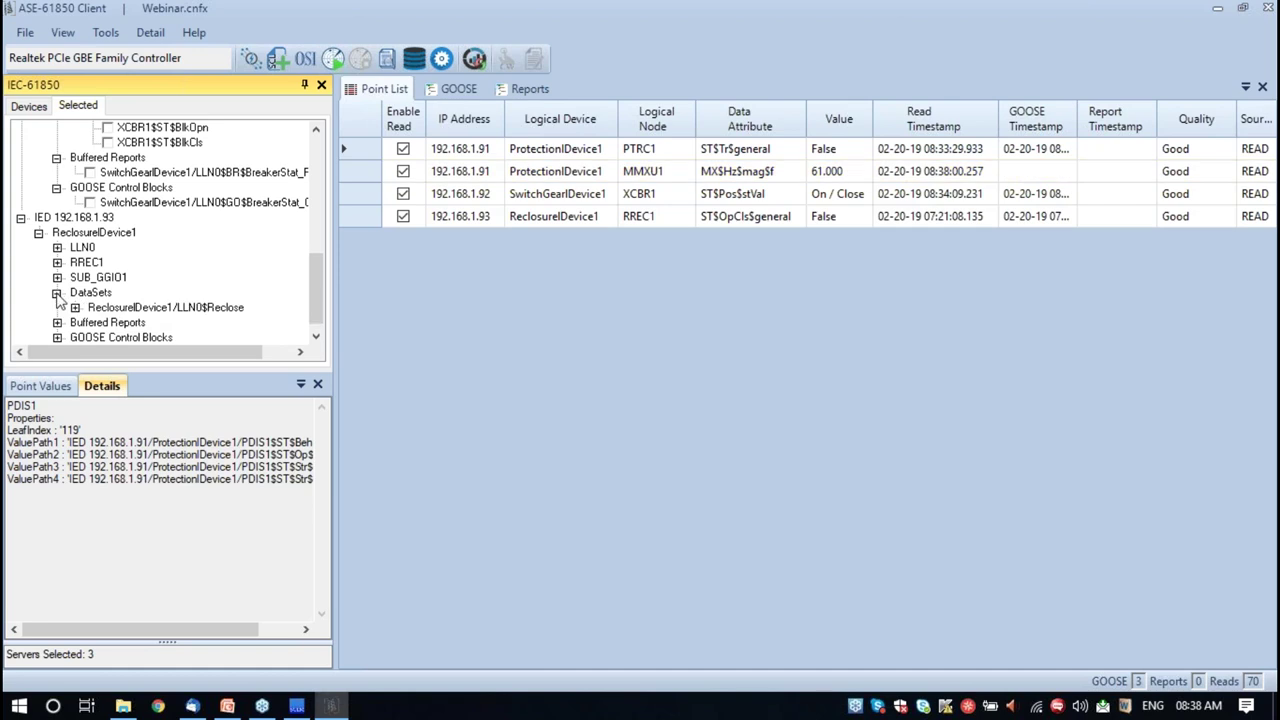
{"action": "left_click", "coordinate": [57, 322]}
{"action": "scroll", "coordinate": [60, 328], "scroll_direction": "down", "scroll_amount": 1}
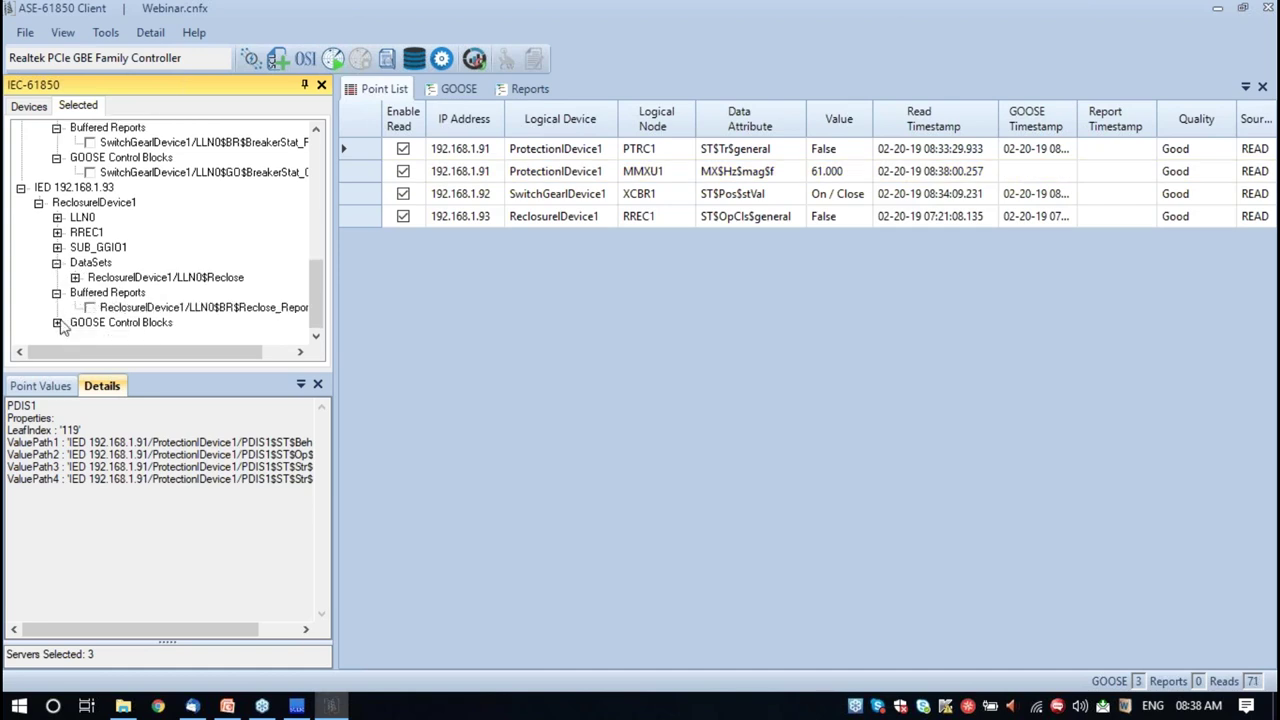
{"action": "left_click", "coordinate": [57, 322]}
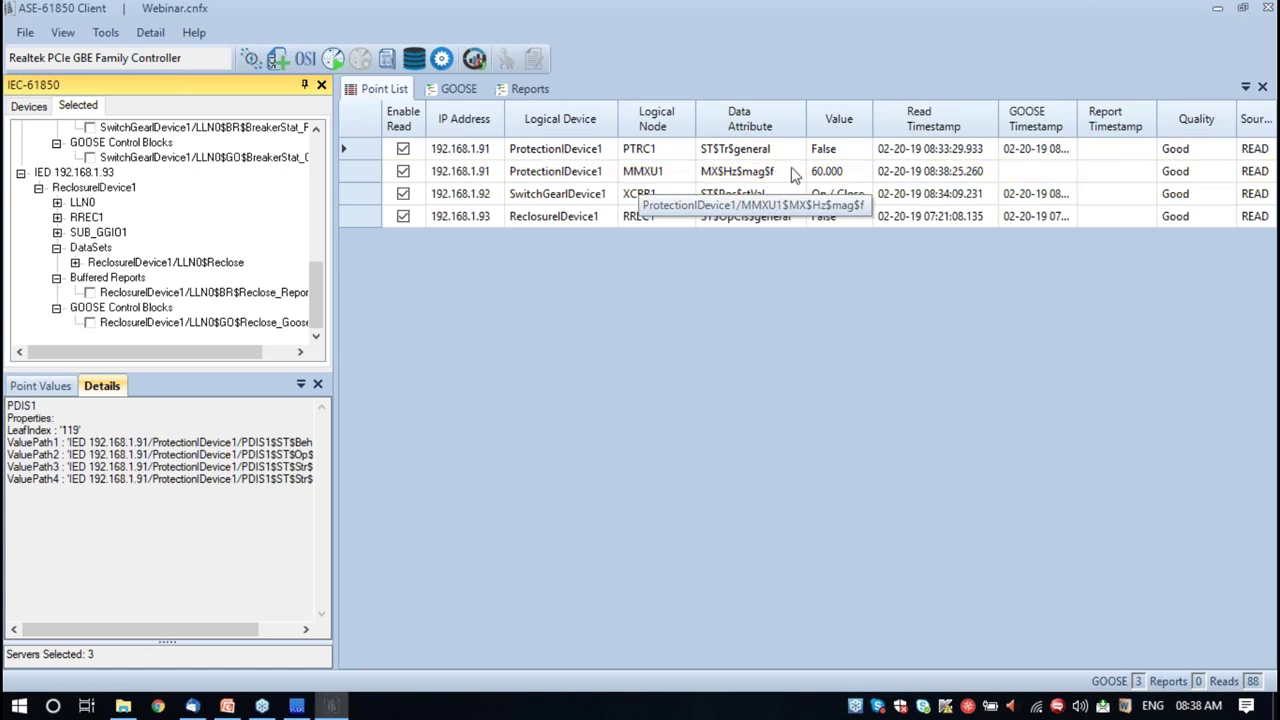
Show the MMXU1 frequency point's value history, enlarged to display all ten entries
{"action": "double_click", "coordinate": [764, 175]}
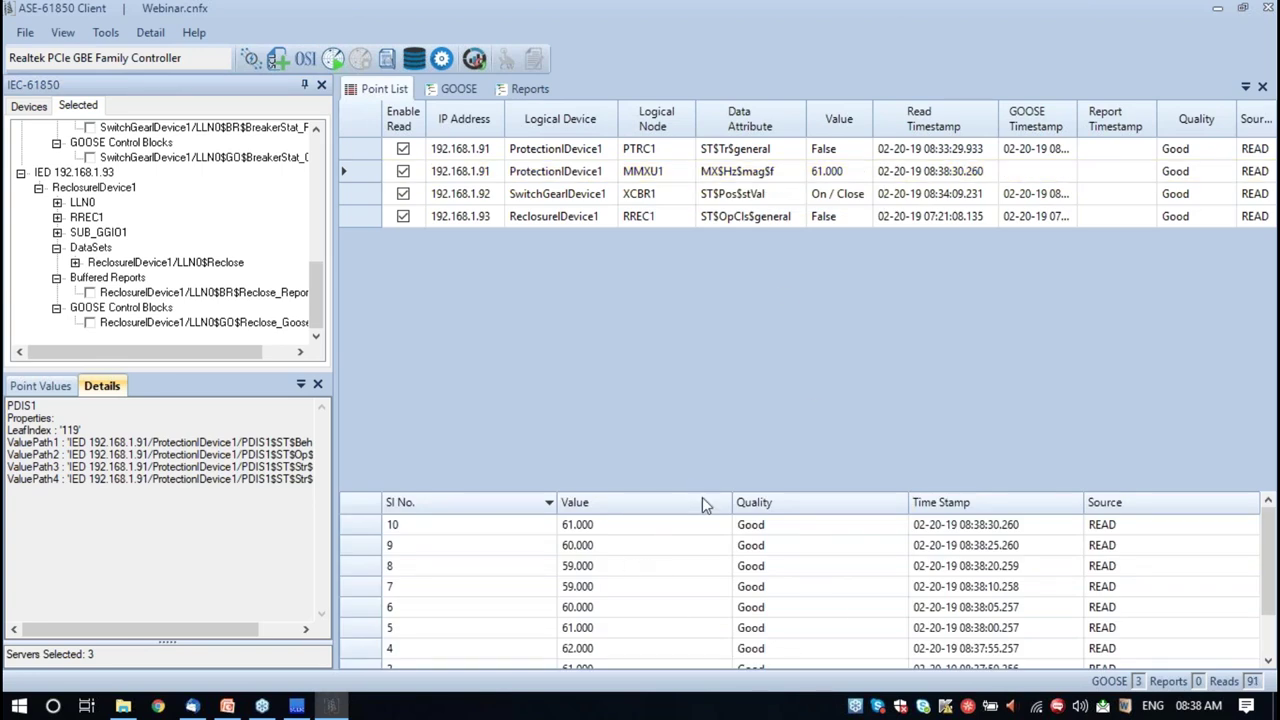
{"action": "left_click_drag", "start_coordinate": [704, 355], "coordinate": [703, 331]}
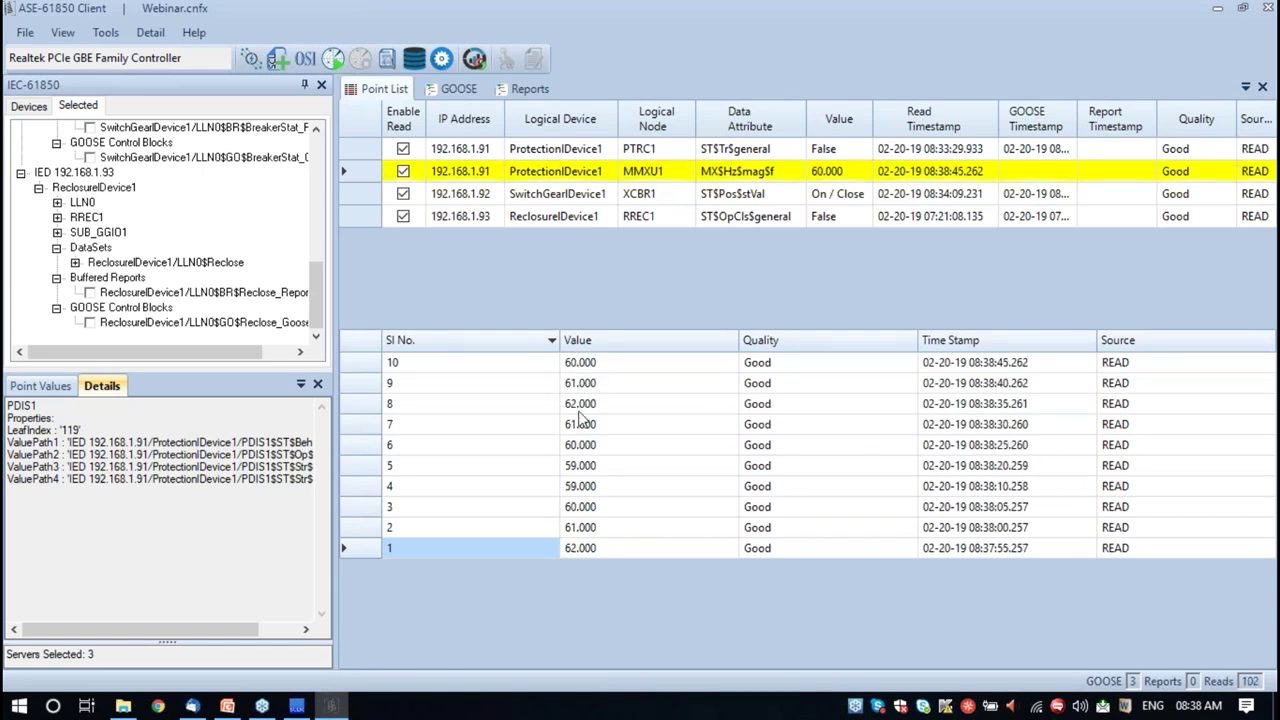
{"action": "left_click", "coordinate": [567, 172]}
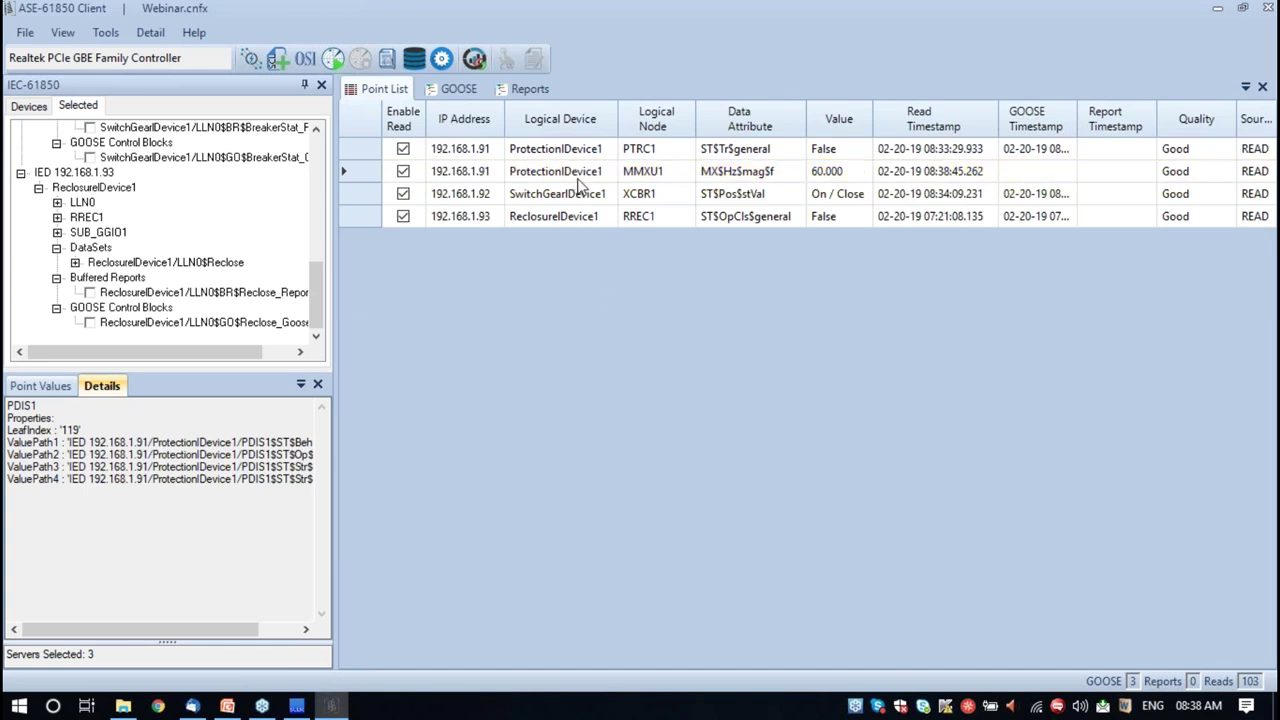
{"action": "left_click", "coordinate": [577, 180]}
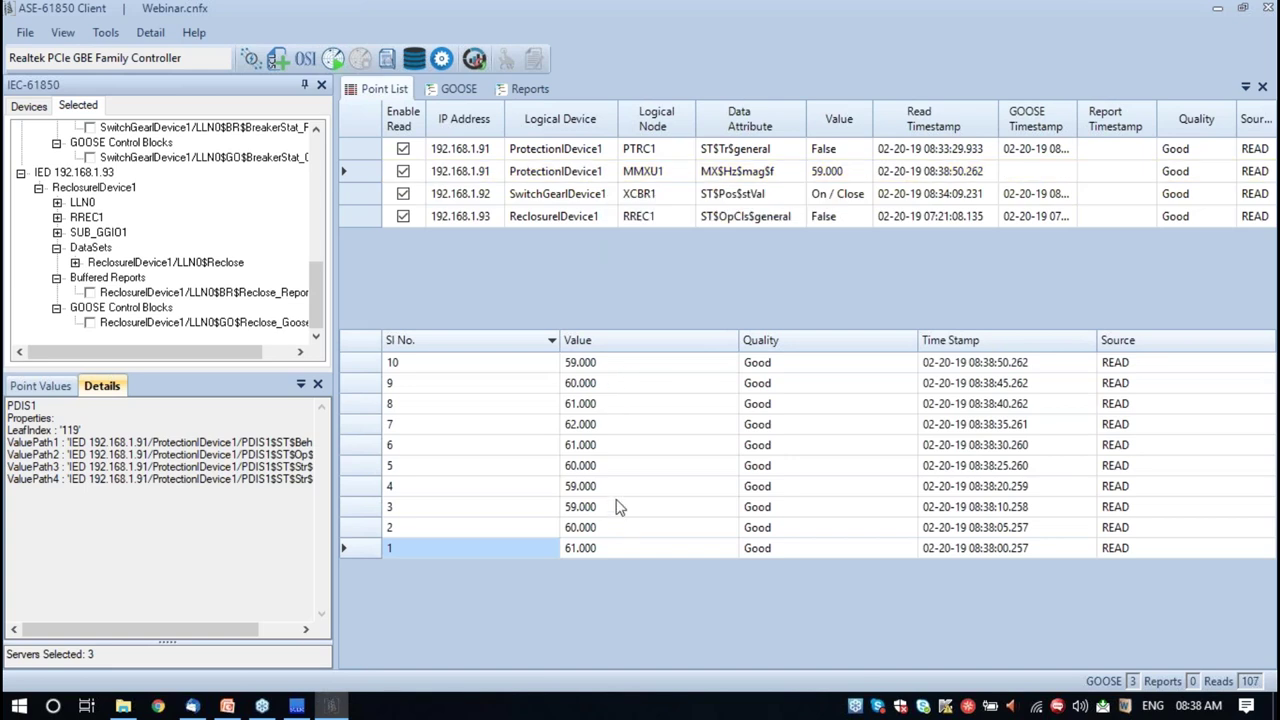
View the value histories of the PTRC1, XCBR1 breaker position and RREC1 points
{"action": "left_click", "coordinate": [590, 150]}
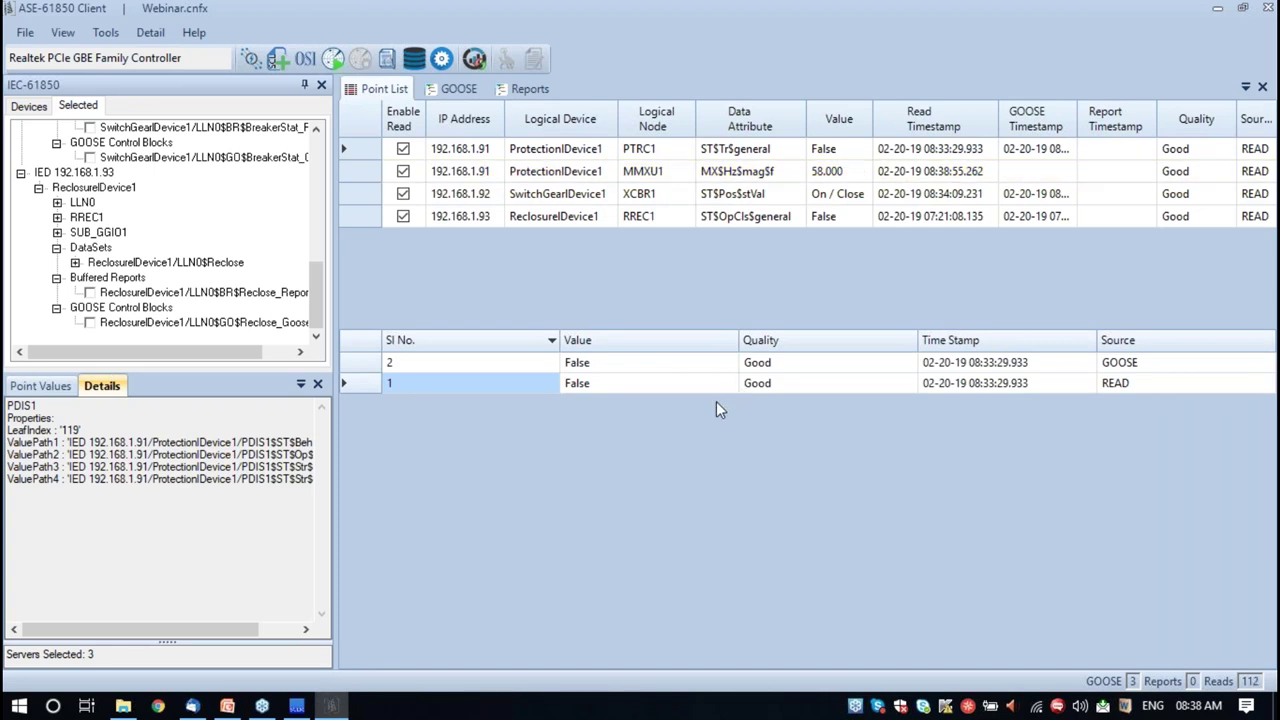
{"action": "left_click", "coordinate": [588, 195]}
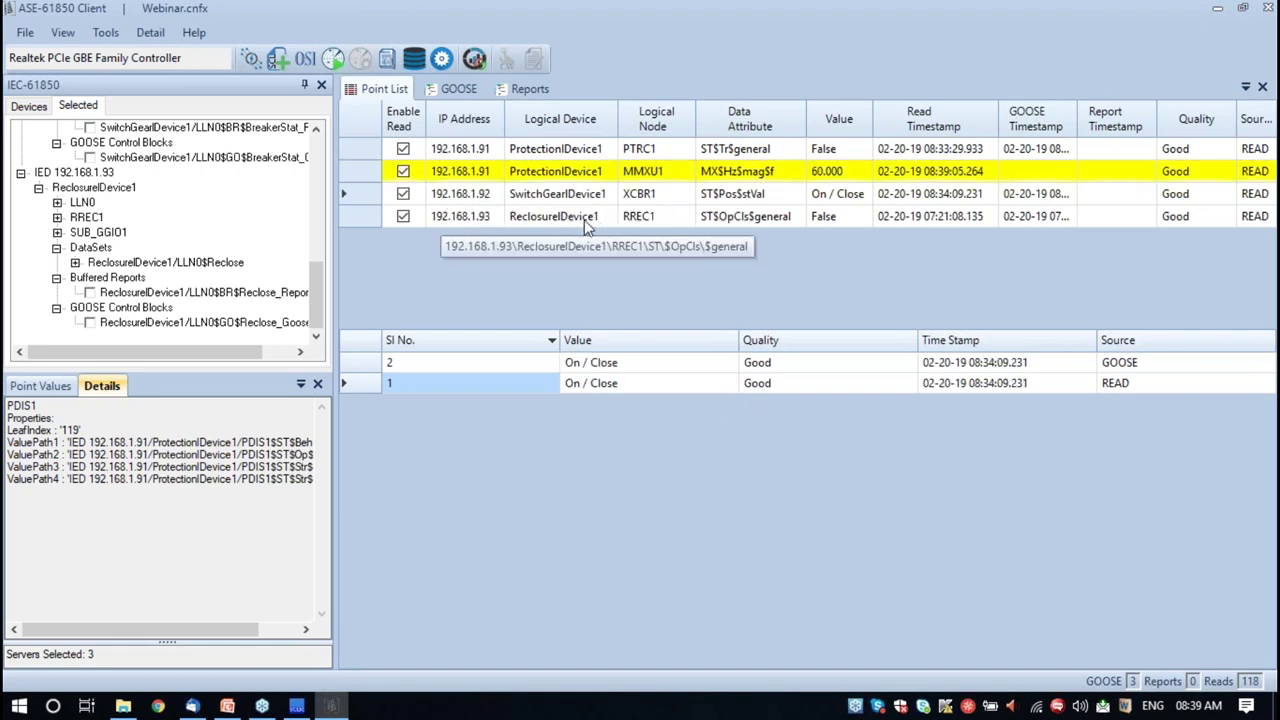
{"action": "left_click", "coordinate": [585, 218]}
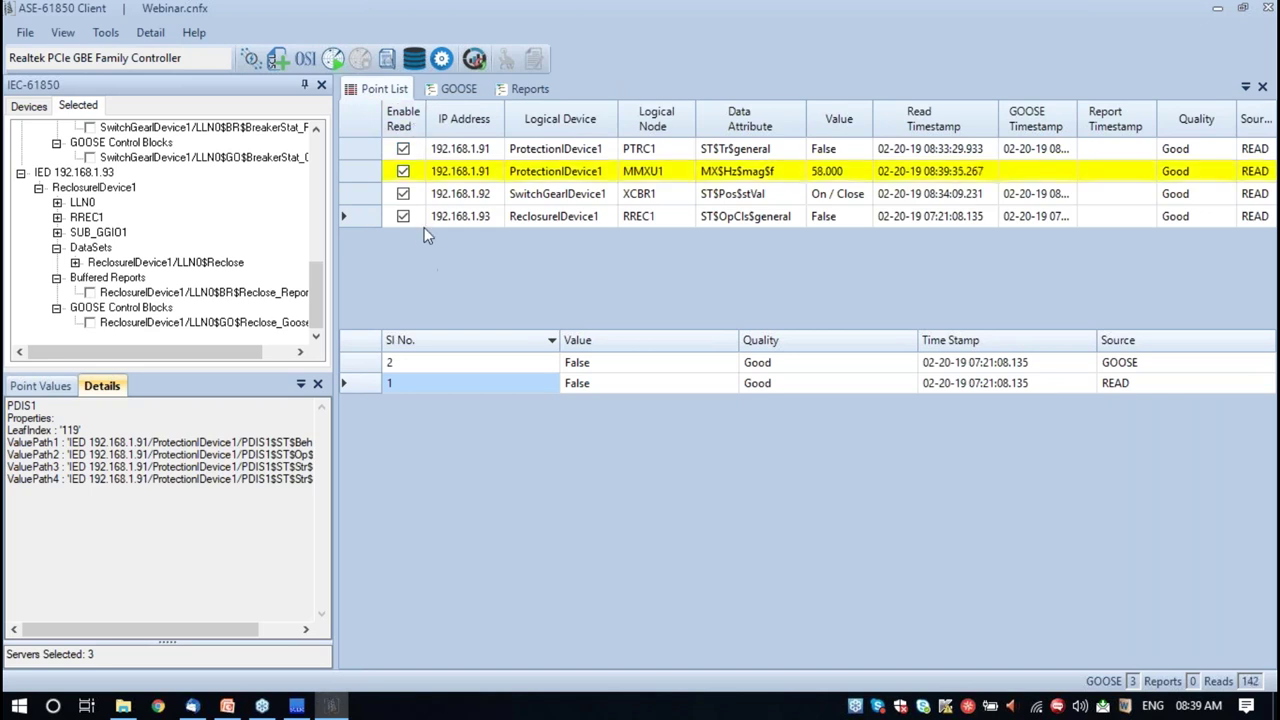
Uncheck Enable Read for PTRC1, MMXU1, XCBR1 and RREC1, then widen the device tree panel
{"action": "left_click", "coordinate": [403, 149]}
{"action": "left_click", "coordinate": [403, 171]}
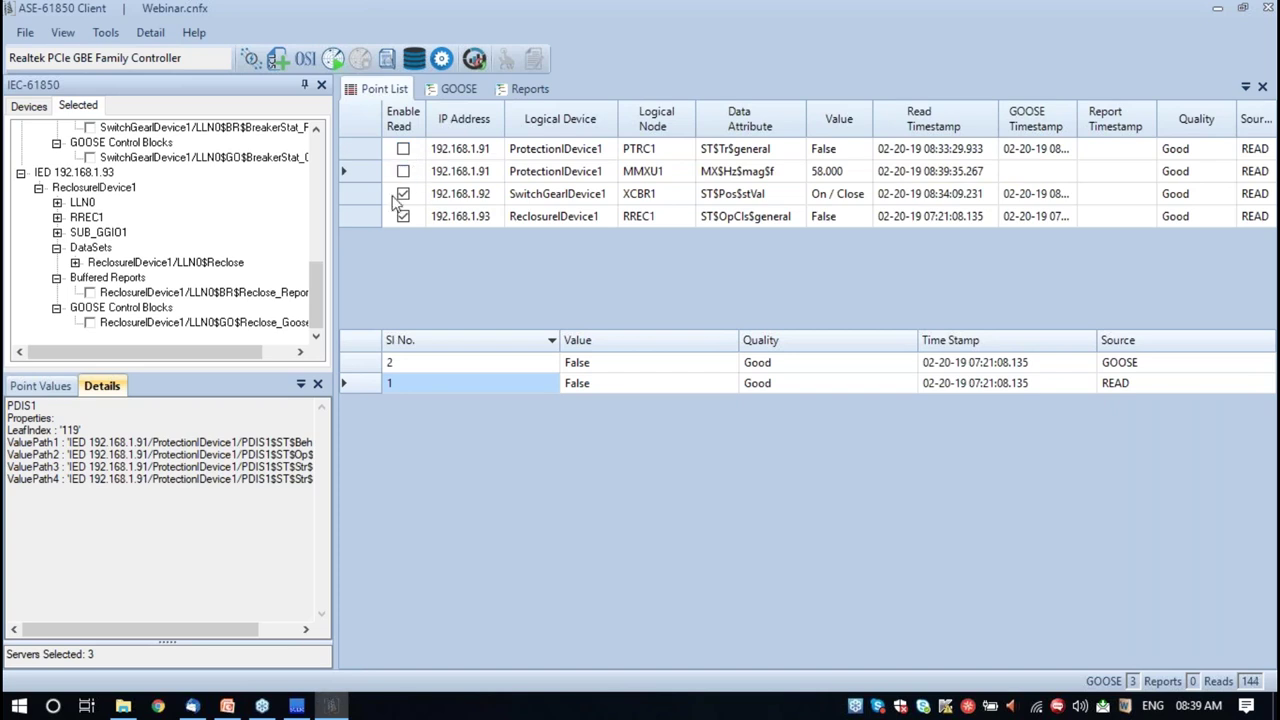
{"action": "left_click", "coordinate": [403, 194]}
{"action": "left_click", "coordinate": [403, 216]}
{"action": "left_click_drag", "start_coordinate": [335, 269], "coordinate": [375, 269]}
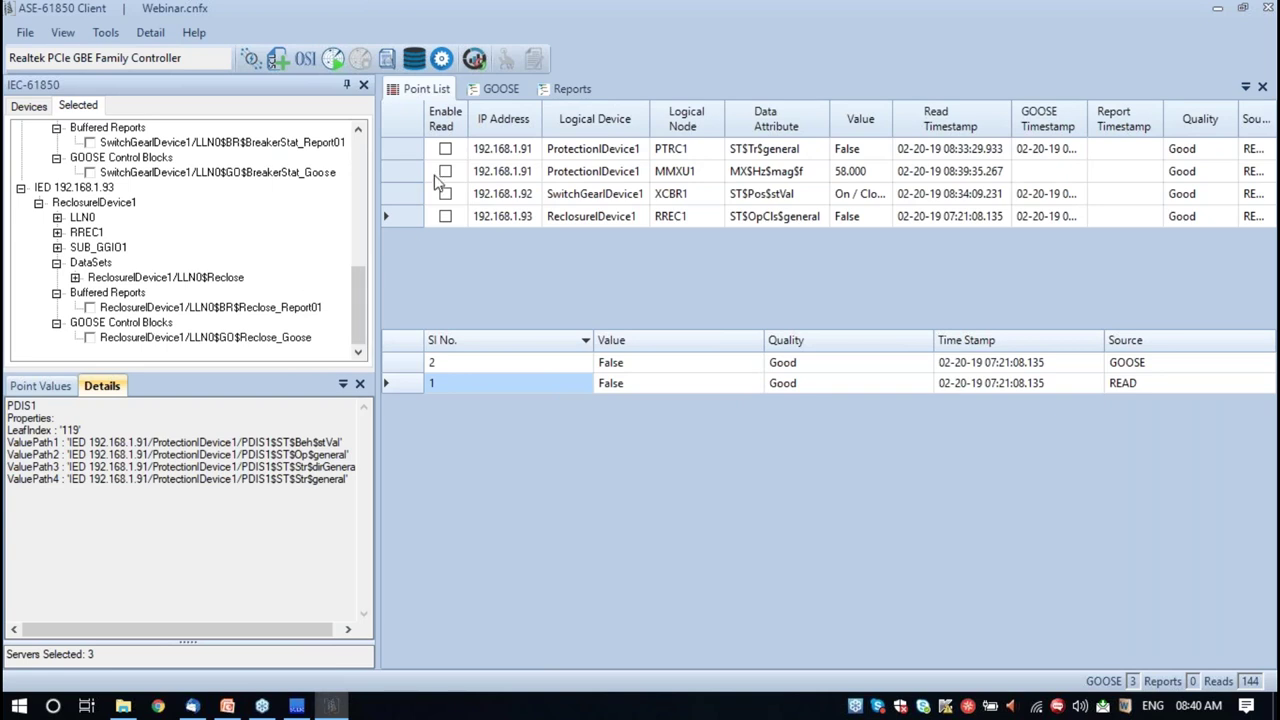
{"action": "left_click_drag", "start_coordinate": [360, 302], "coordinate": [355, 170]}
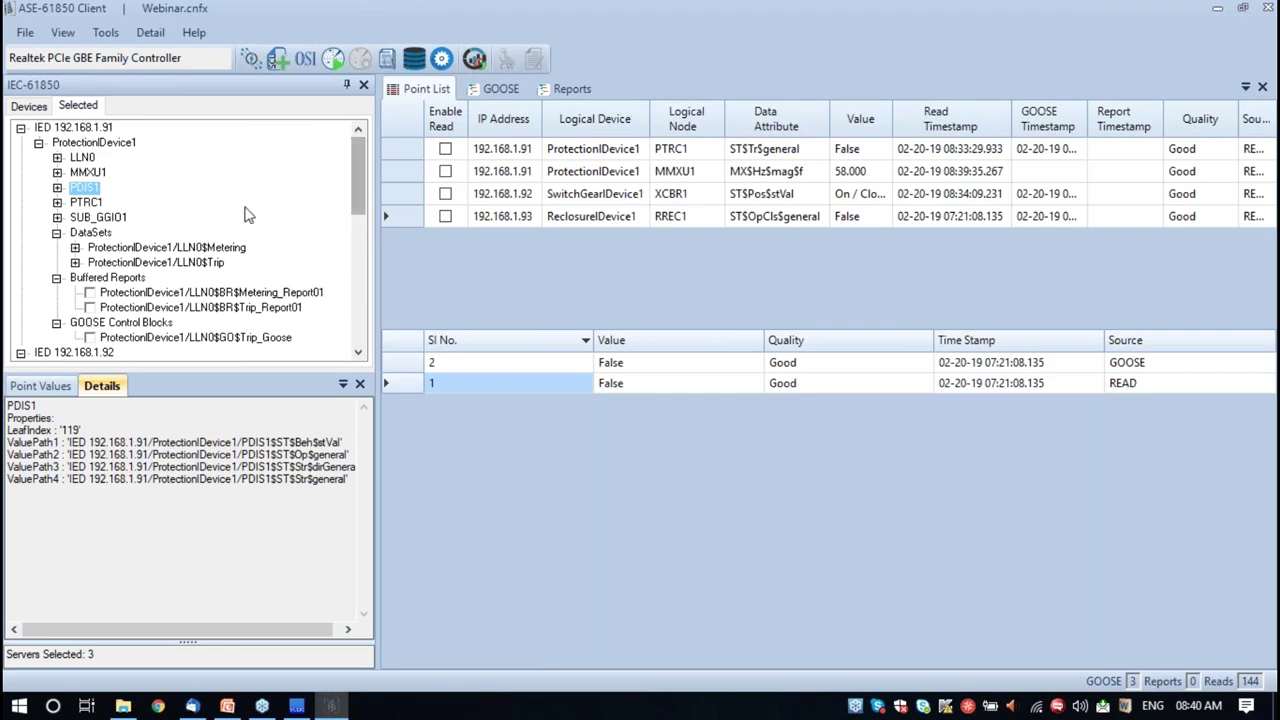
Show the current values of MMXU1's MX $Hz frequency tags, including $mag
{"action": "left_click", "coordinate": [57, 172]}
{"action": "left_click", "coordinate": [74, 187]}
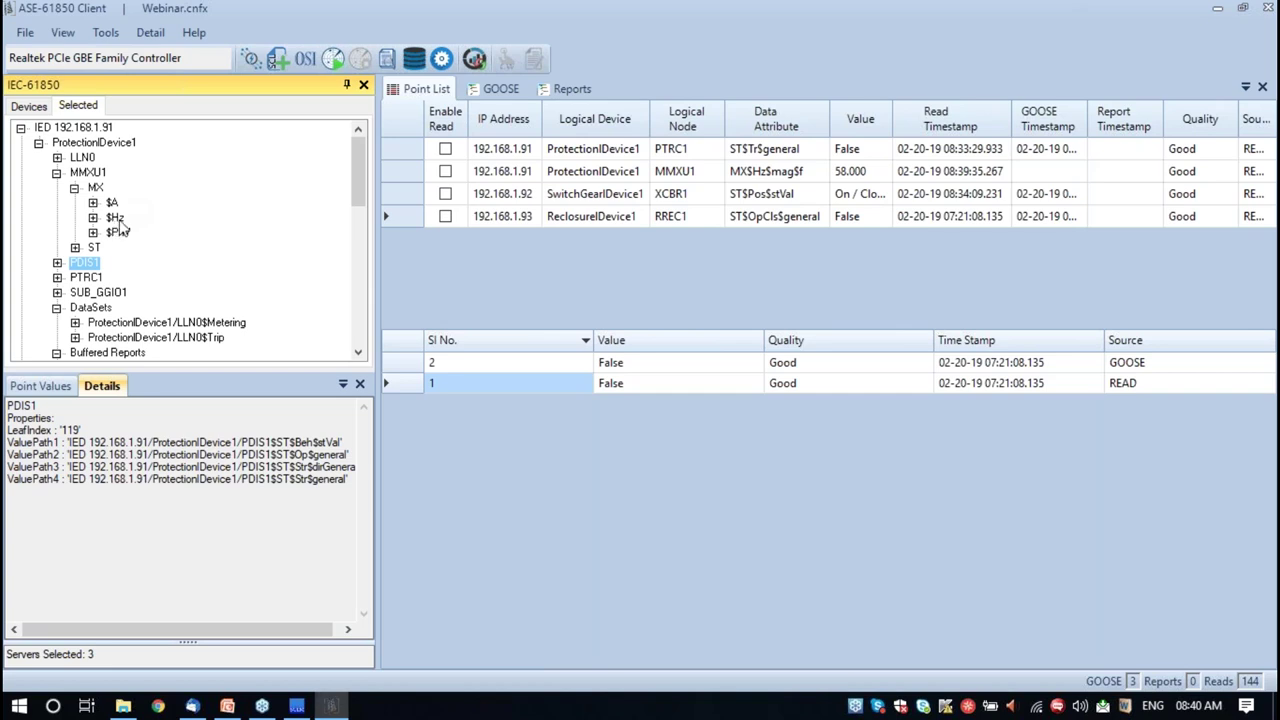
{"action": "left_click", "coordinate": [115, 218]}
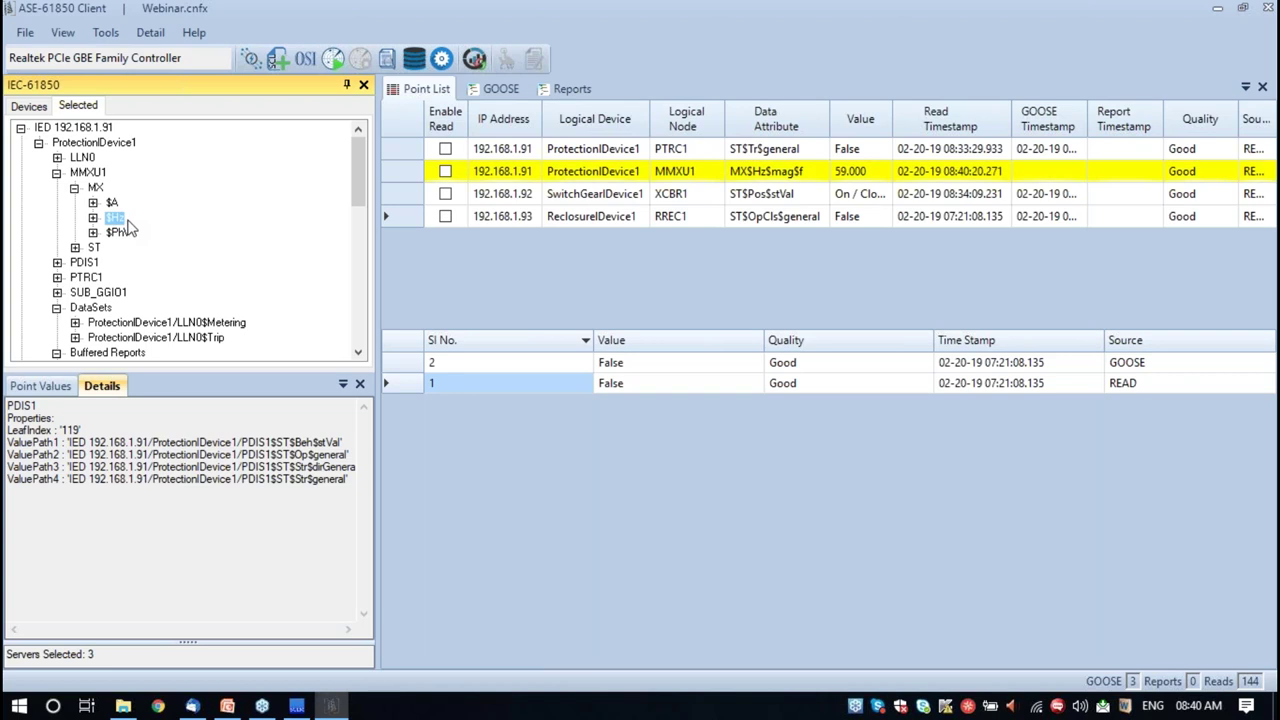
{"action": "left_click", "coordinate": [147, 386]}
{"action": "left_click", "coordinate": [40, 386]}
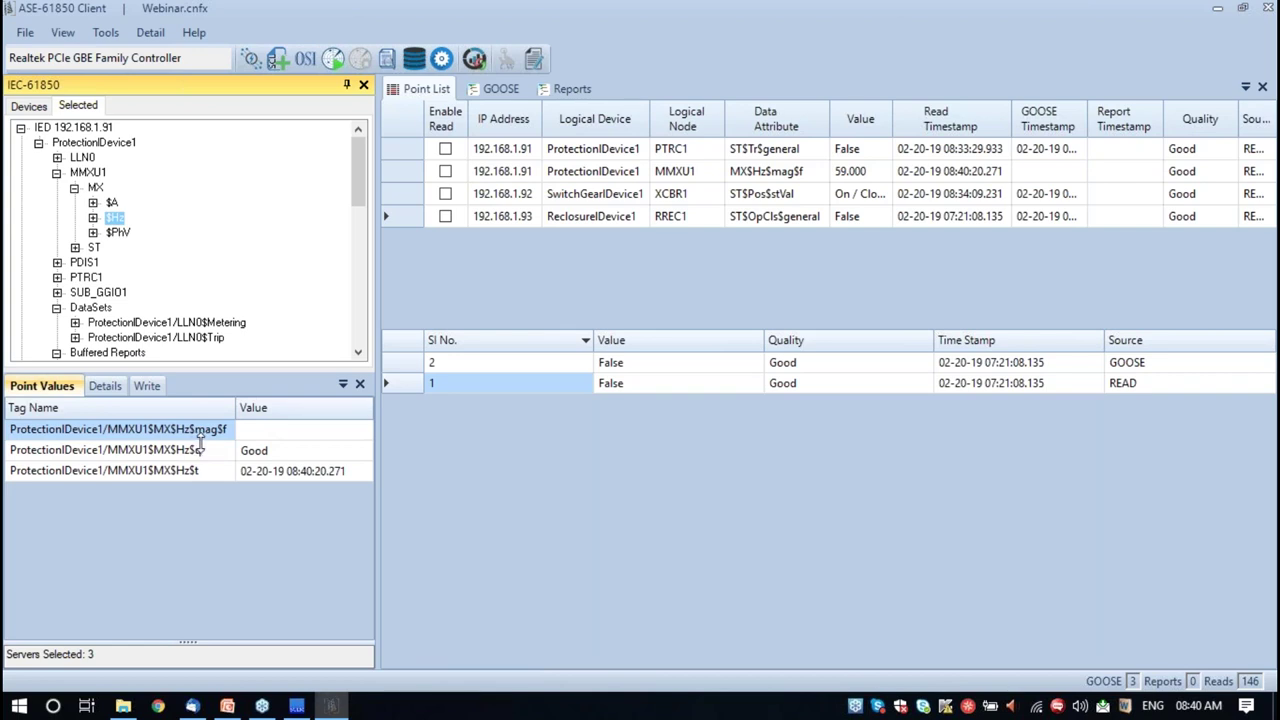
{"action": "left_click", "coordinate": [93, 217]}
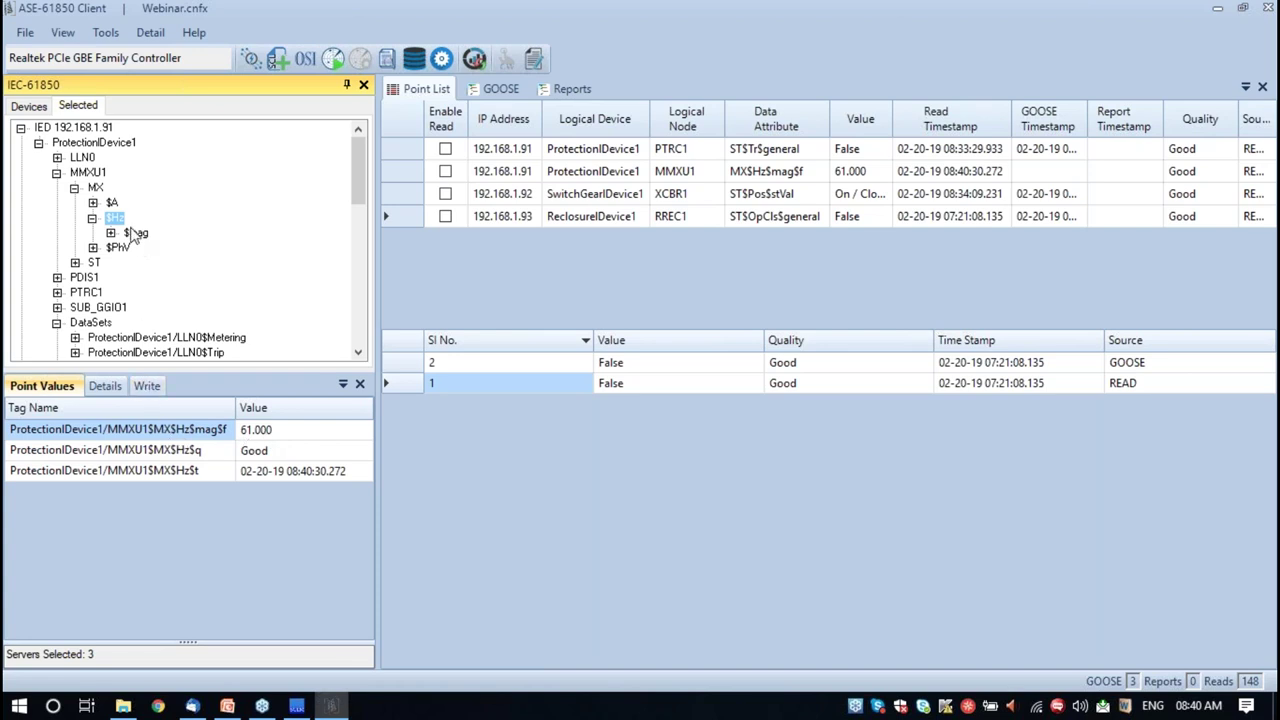
List the nine $PhV phase values and widen the Tag Name column to show full names
{"action": "left_click", "coordinate": [94, 247]}
{"action": "left_click", "coordinate": [122, 249]}
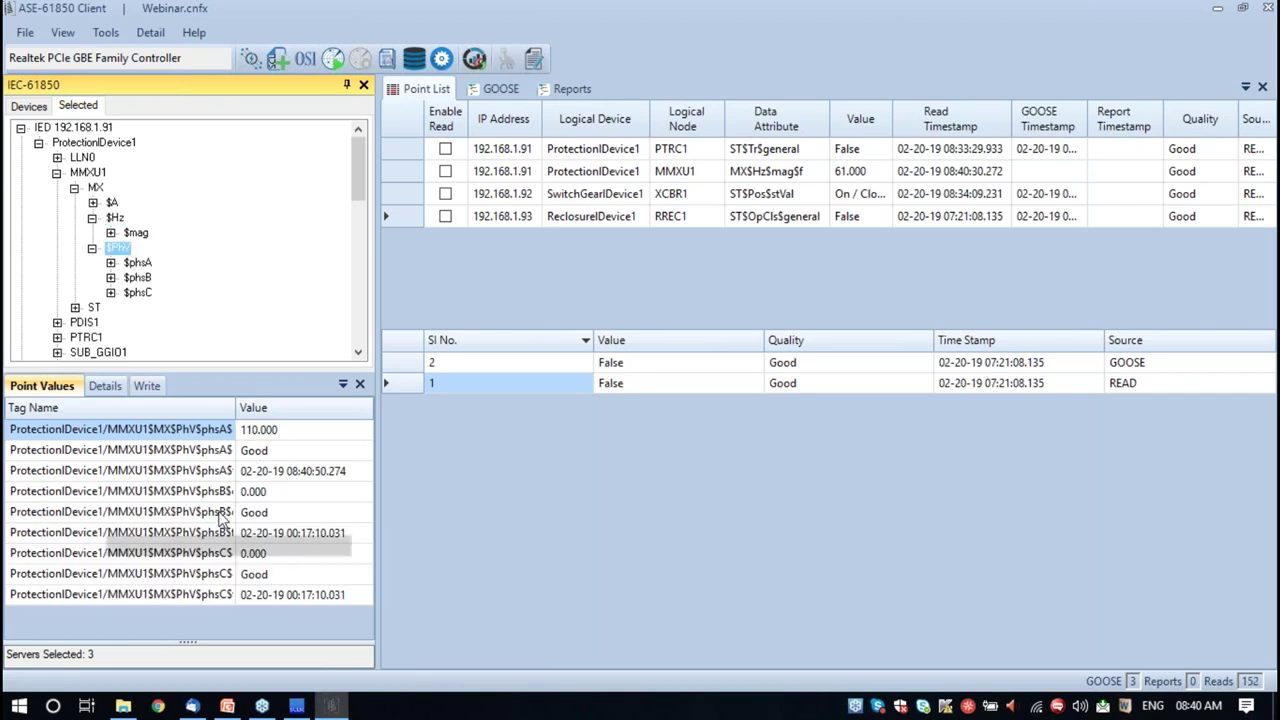
{"action": "left_click_drag", "start_coordinate": [234, 407], "coordinate": [284, 408]}
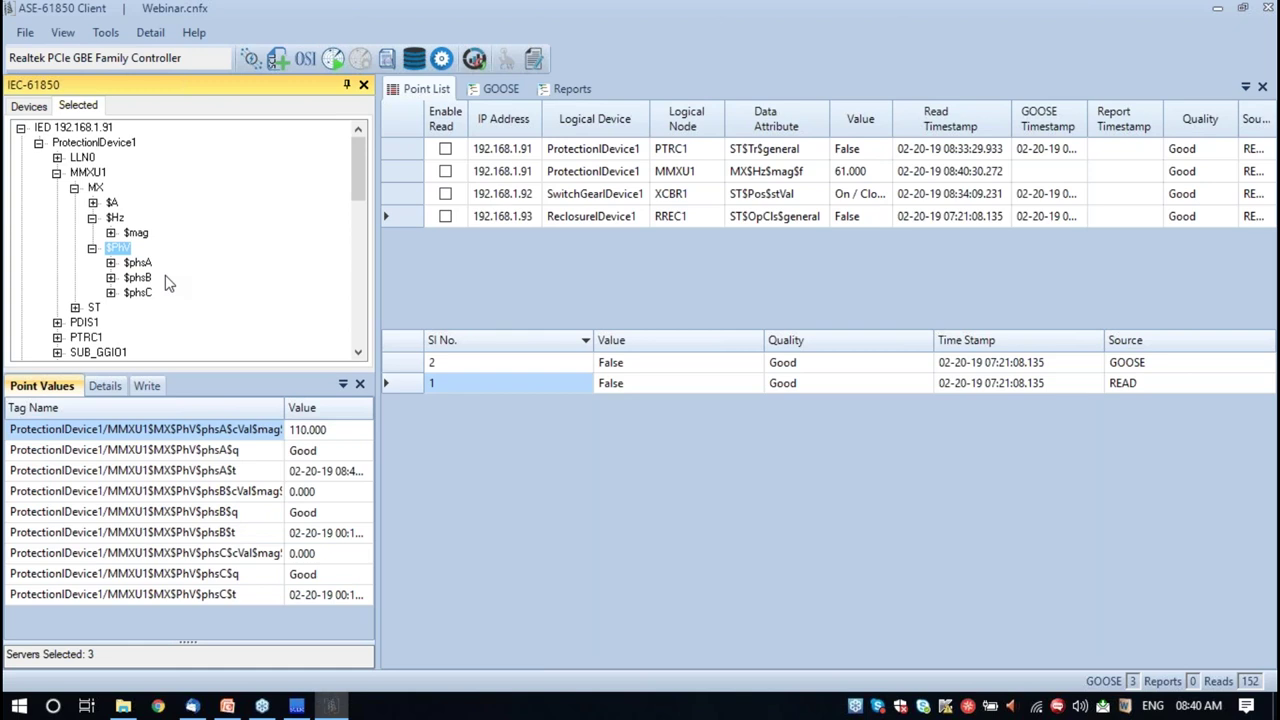
Show the GOOSE tab listing BreakerStat_Goose, Trip_Goose and Reclose_Goose with their state-change counts
{"action": "scroll", "coordinate": [190, 280], "scroll_direction": "down", "scroll_amount": 12}
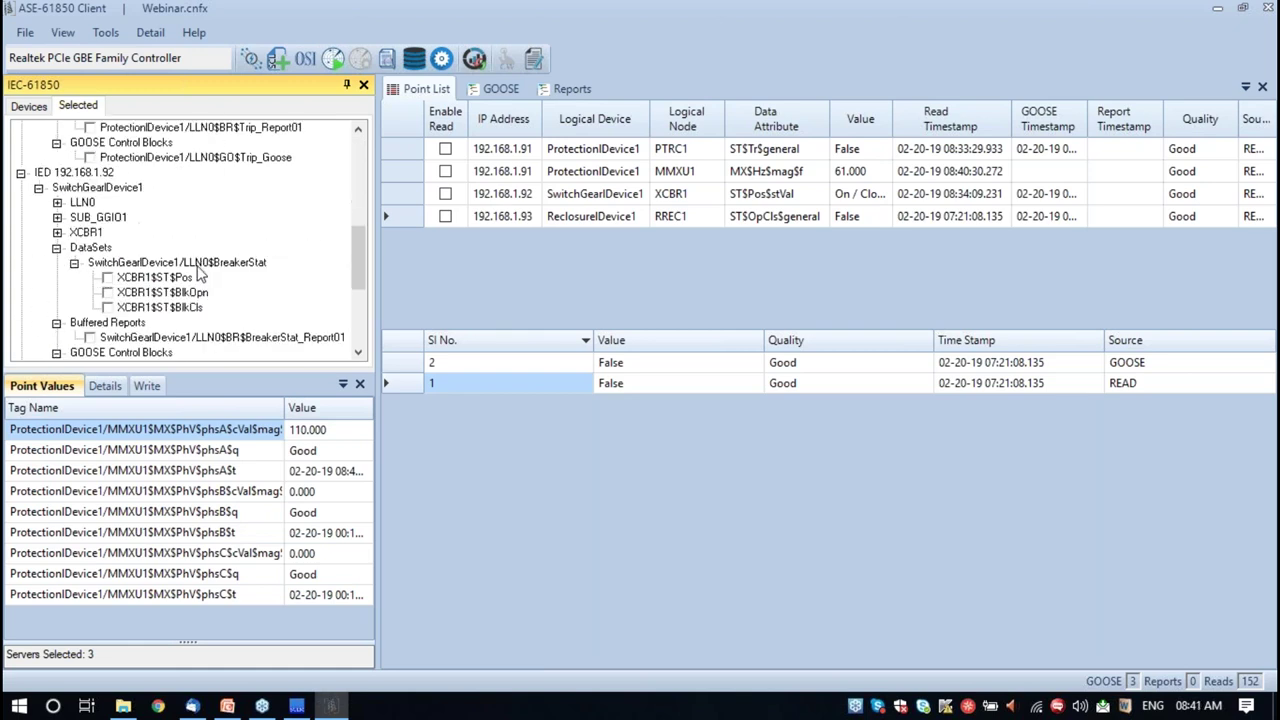
{"action": "scroll", "coordinate": [197, 297], "scroll_direction": "down", "scroll_amount": 4}
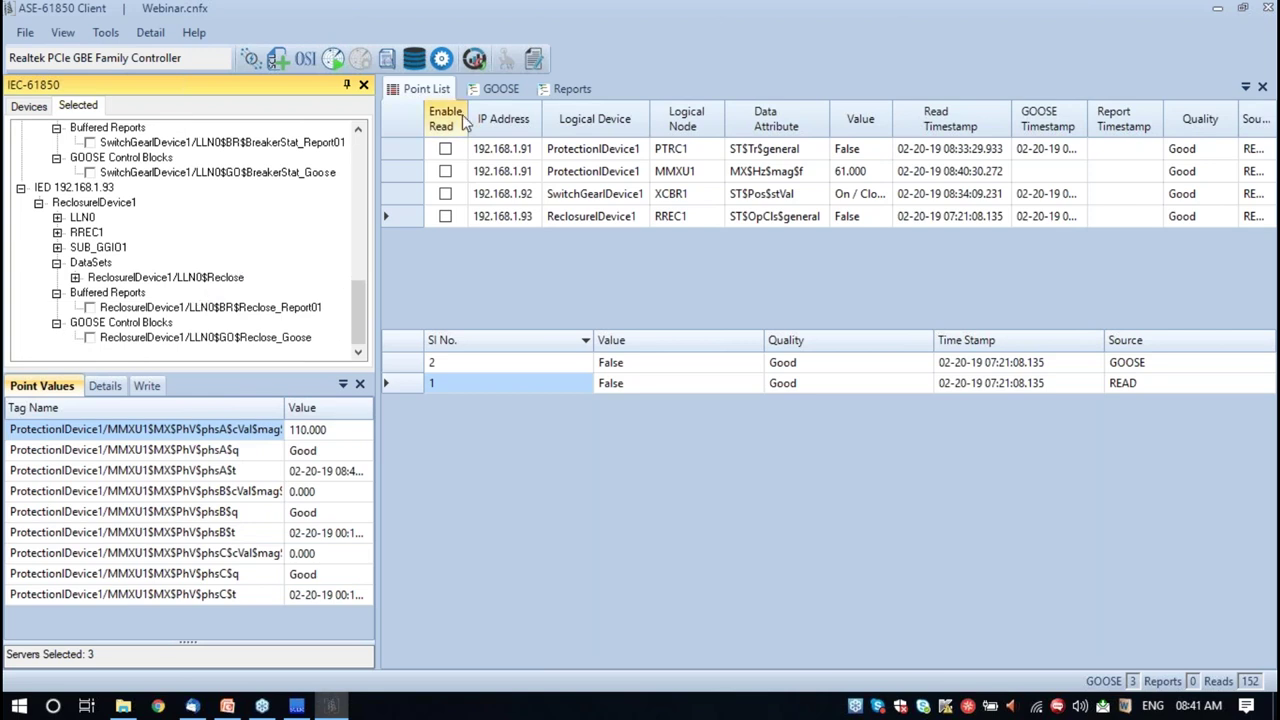
{"action": "left_click", "coordinate": [501, 90]}
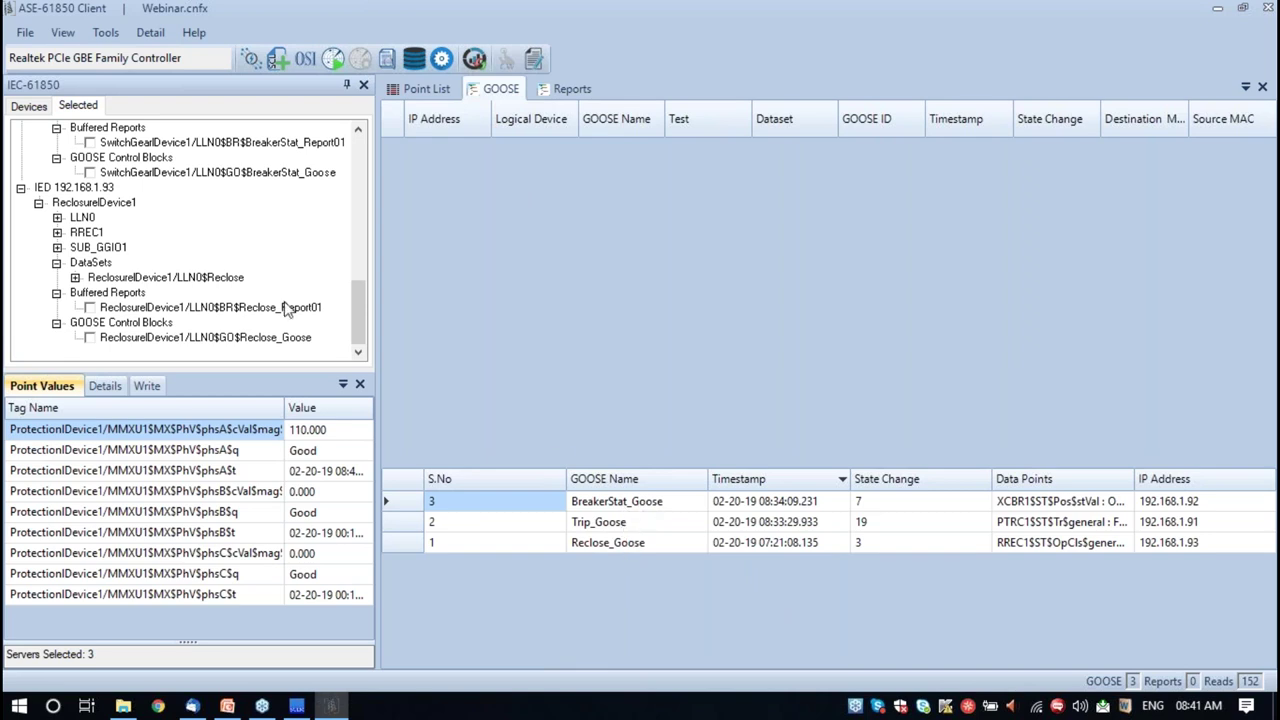
Subscribe to Reclose_Goose, BreakerStat_Goose and Trip_Goose, widening the Logical Device and GOOSE Name columns
{"action": "left_click", "coordinate": [90, 338]}
{"action": "scroll", "coordinate": [185, 246], "scroll_direction": "up", "scroll_amount": 3}
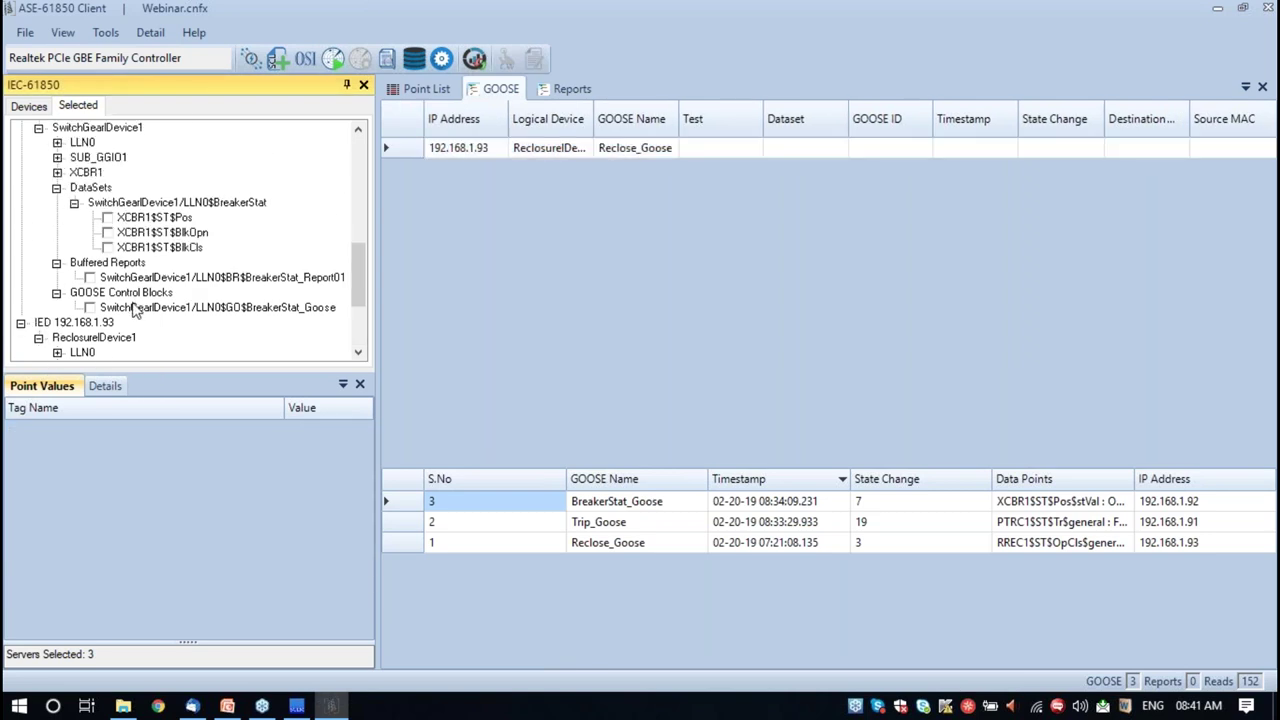
{"action": "scroll", "coordinate": [133, 310], "scroll_direction": "up", "scroll_amount": 1}
{"action": "scroll", "coordinate": [133, 310], "scroll_direction": "down", "scroll_amount": 2}
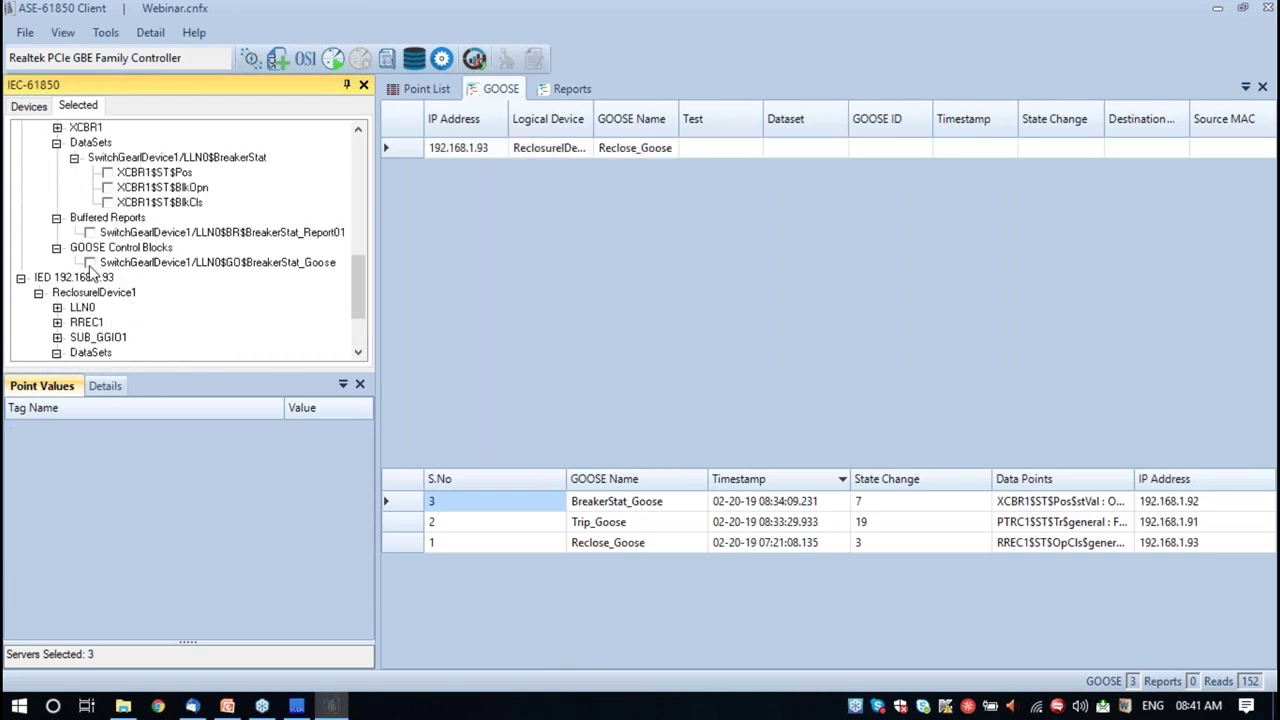
{"action": "left_click", "coordinate": [90, 262]}
{"action": "scroll", "coordinate": [170, 228], "scroll_direction": "up", "scroll_amount": 3}
{"action": "scroll", "coordinate": [170, 228], "scroll_direction": "up", "scroll_amount": 2}
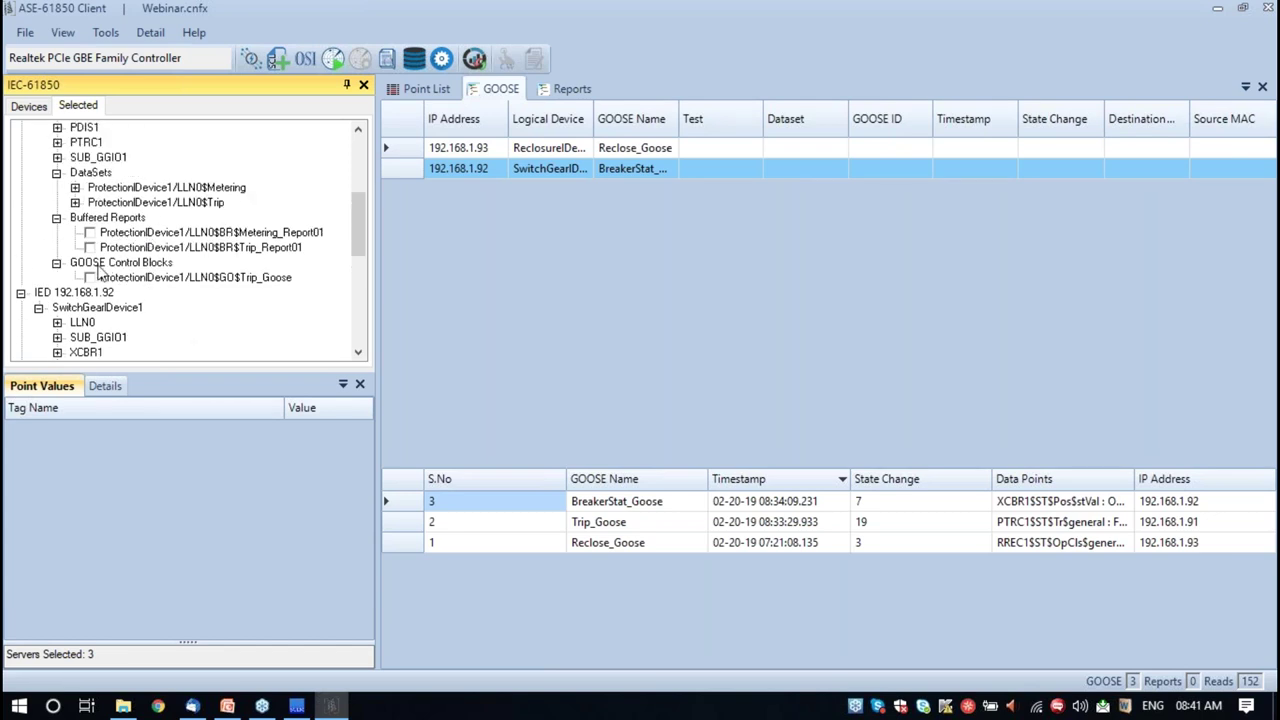
{"action": "left_click", "coordinate": [90, 277]}
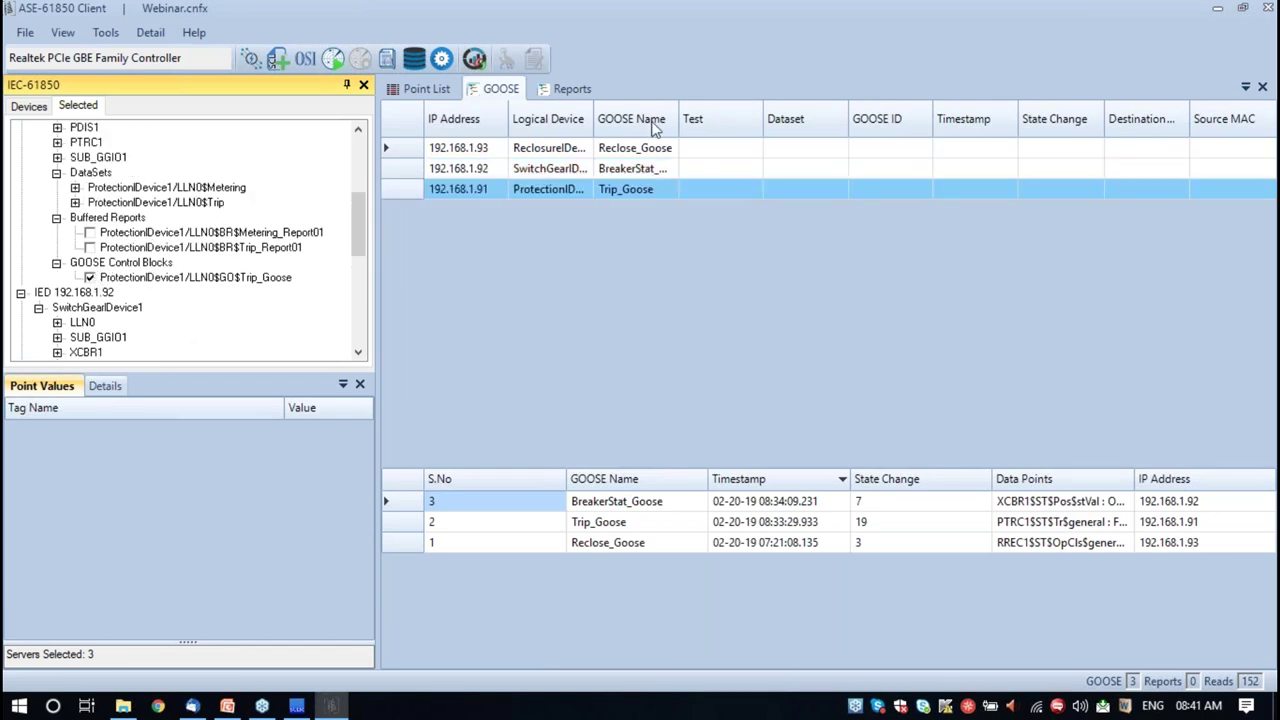
{"action": "left_click_drag", "start_coordinate": [592, 128], "coordinate": [615, 126]}
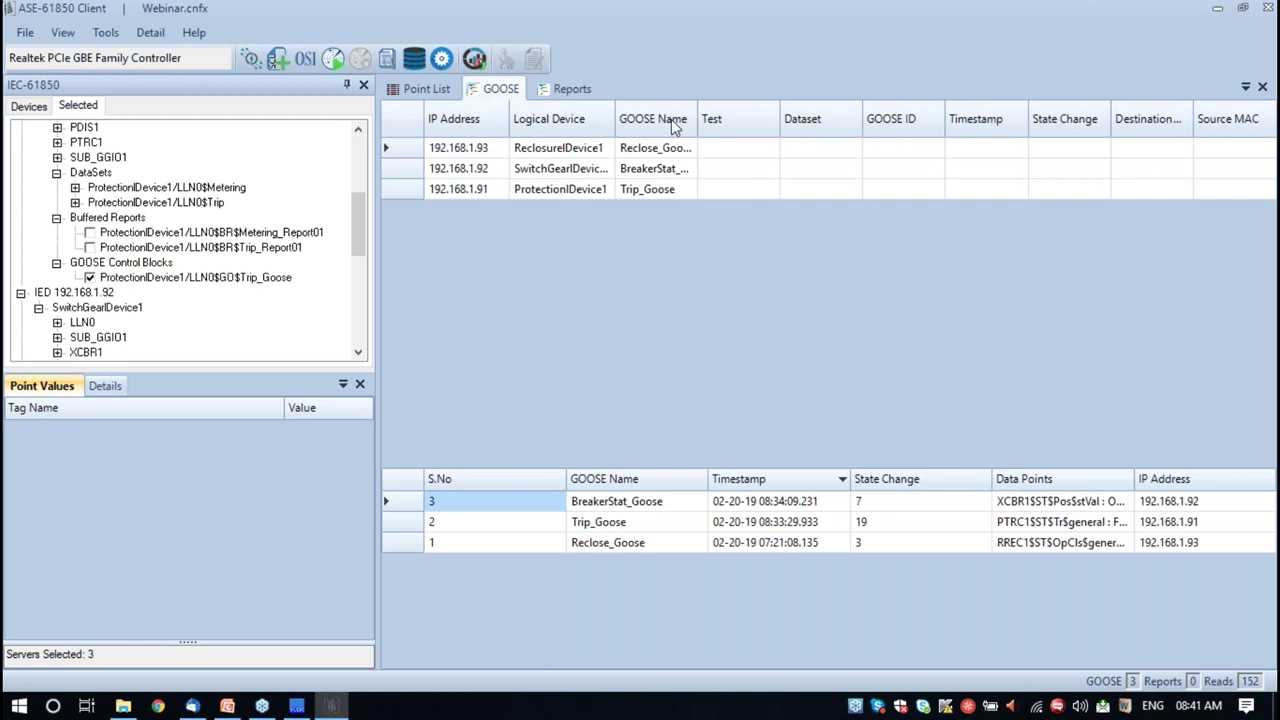
{"action": "left_click_drag", "start_coordinate": [697, 117], "coordinate": [741, 121]}
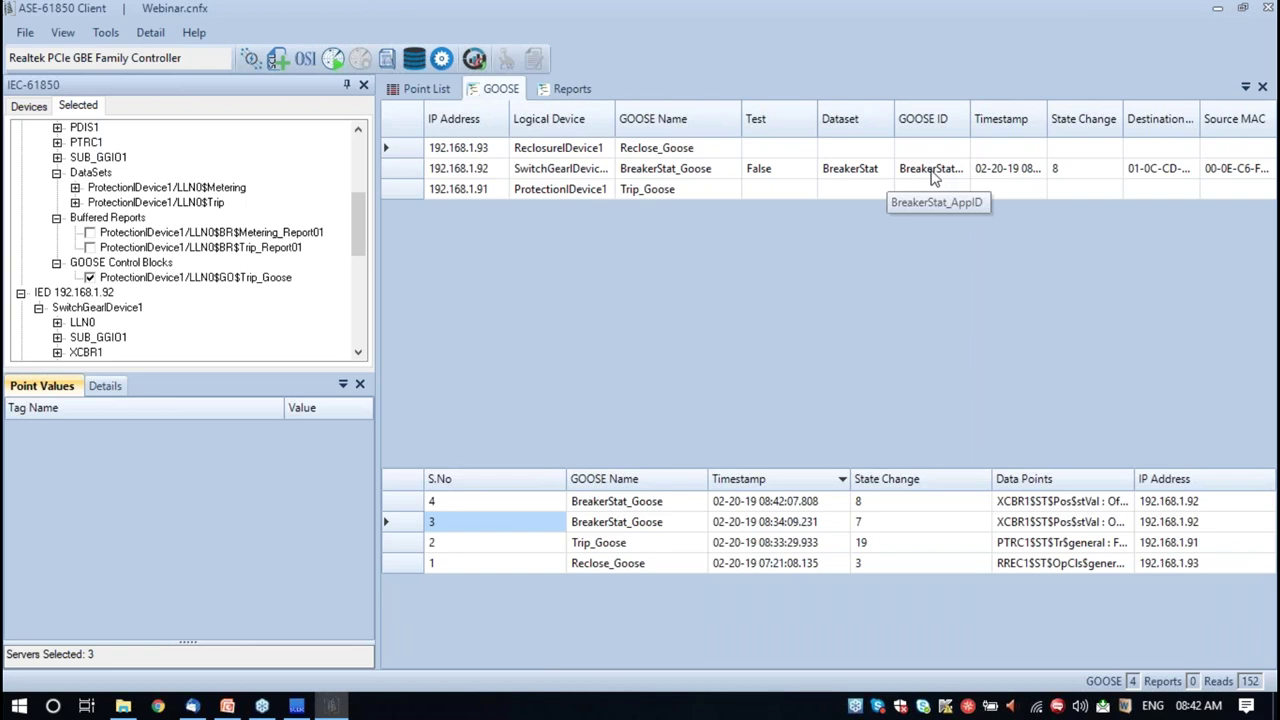
Filter the history to BreakerStat_Goose and view data point values of messages 2 and 3
{"action": "left_click", "coordinate": [931, 175]}
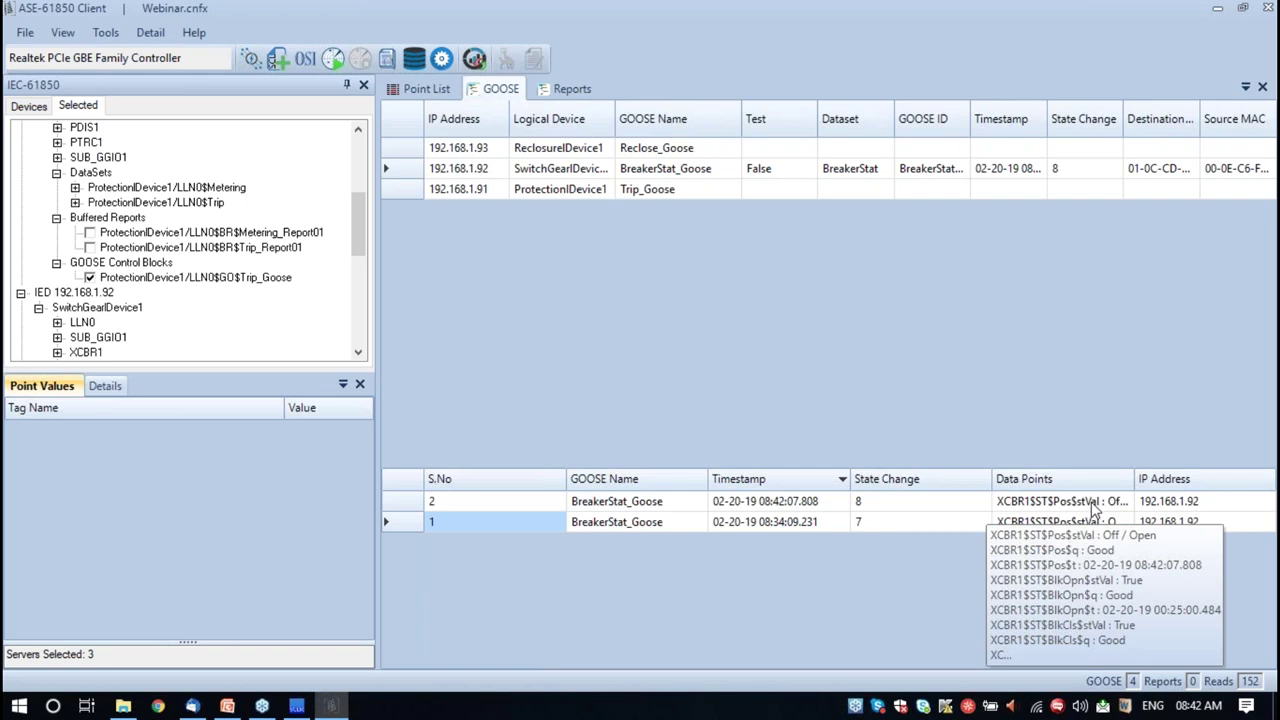
{"action": "double_click", "coordinate": [1093, 503]}
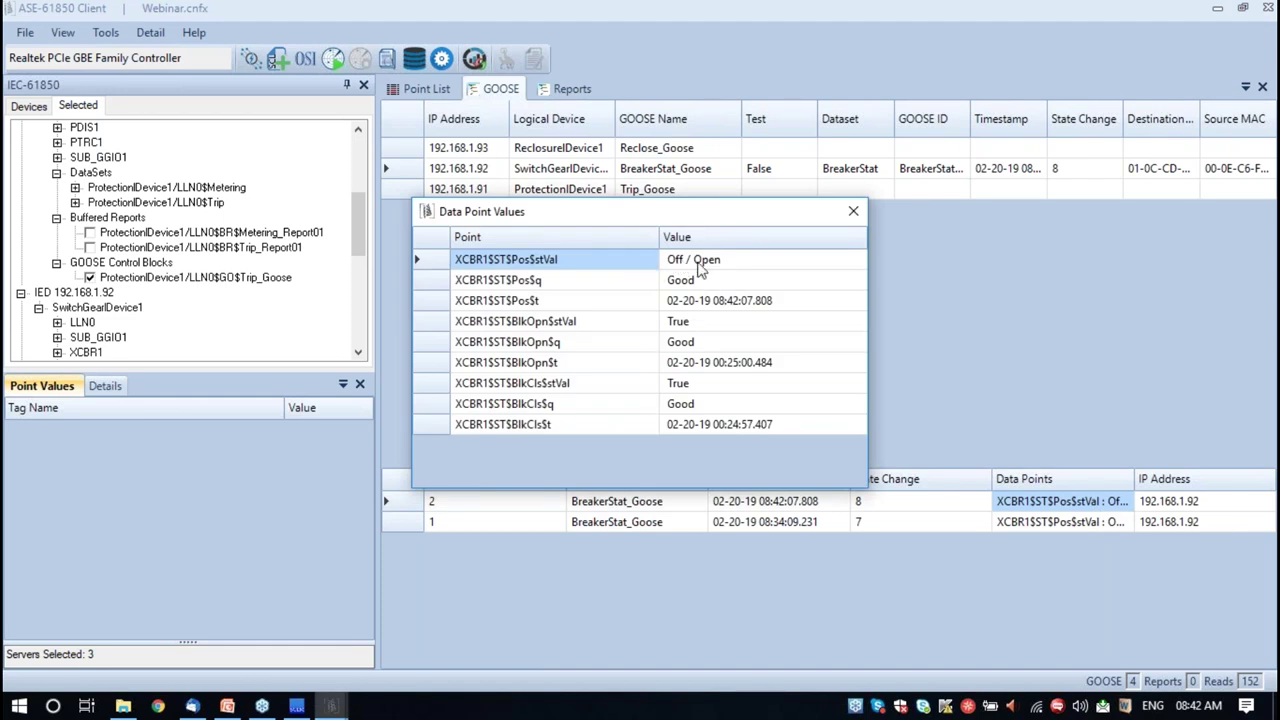
{"action": "left_click", "coordinate": [860, 216]}
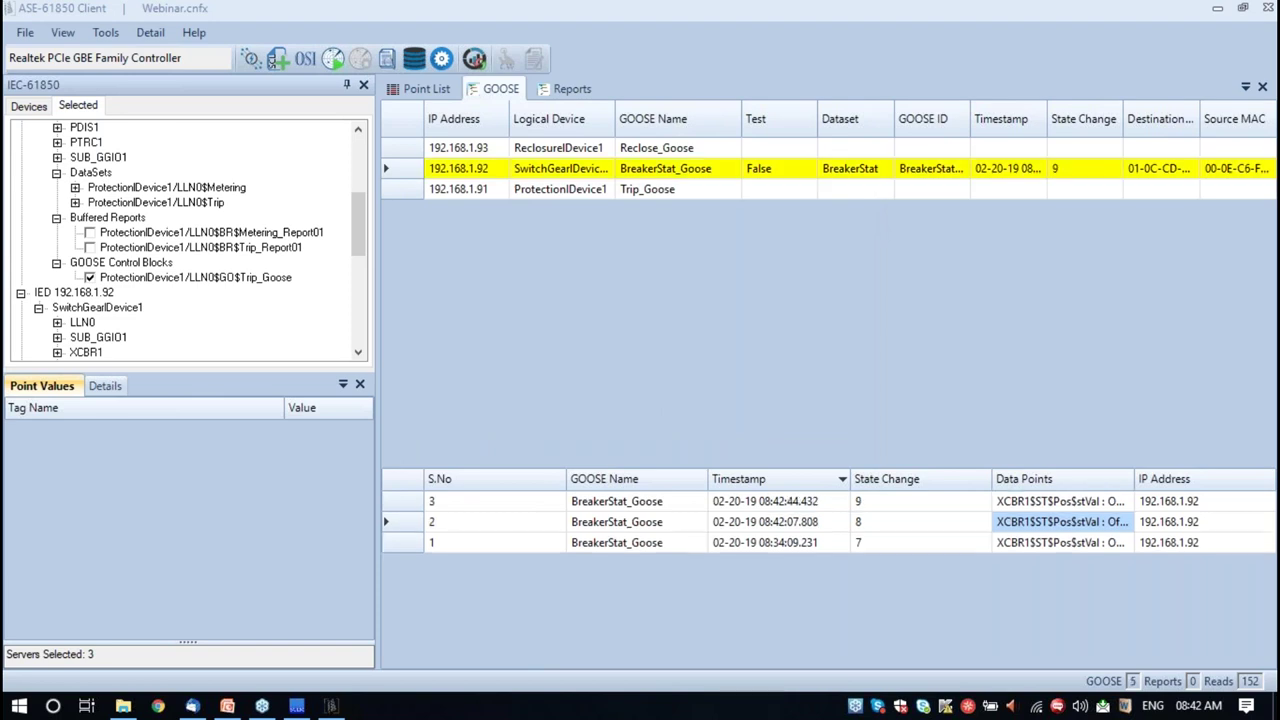
{"action": "left_click", "coordinate": [757, 503]}
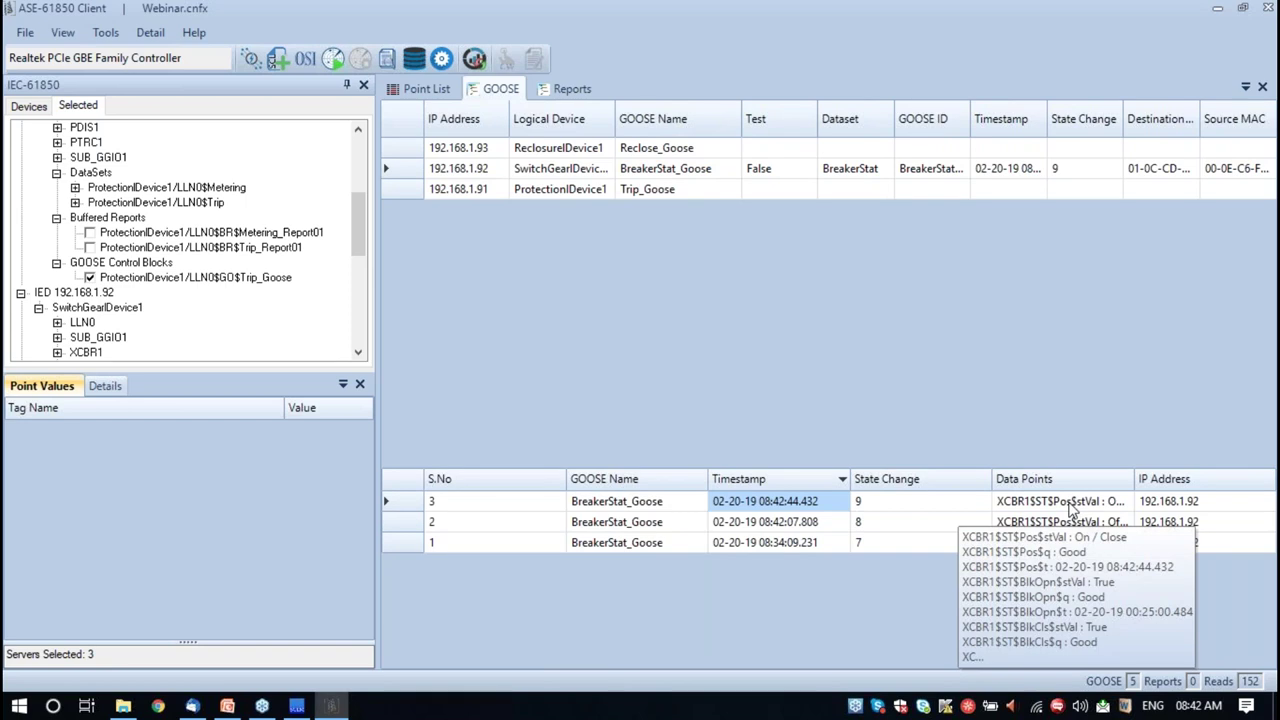
{"action": "double_click", "coordinate": [1062, 502]}
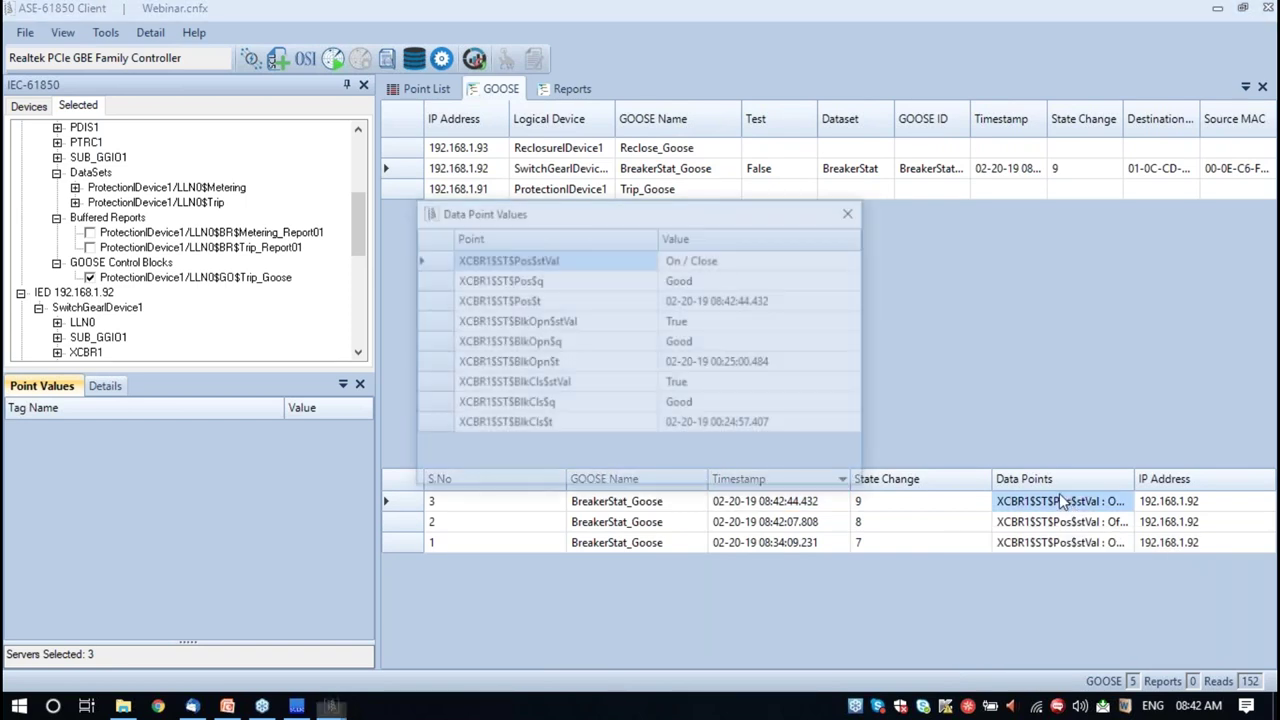
{"action": "left_click", "coordinate": [853, 214]}
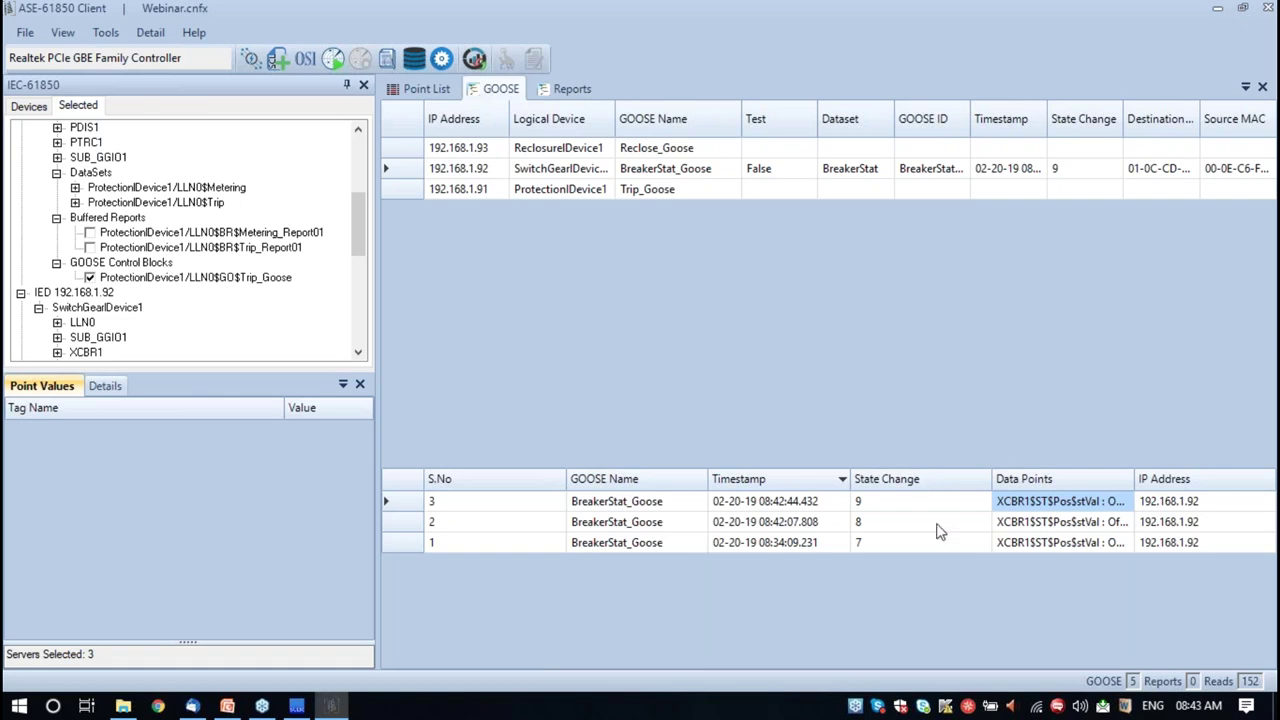
Show Trip_Goose's history with its two state changes from 192.168.1.91
{"action": "left_click", "coordinate": [1078, 530]}
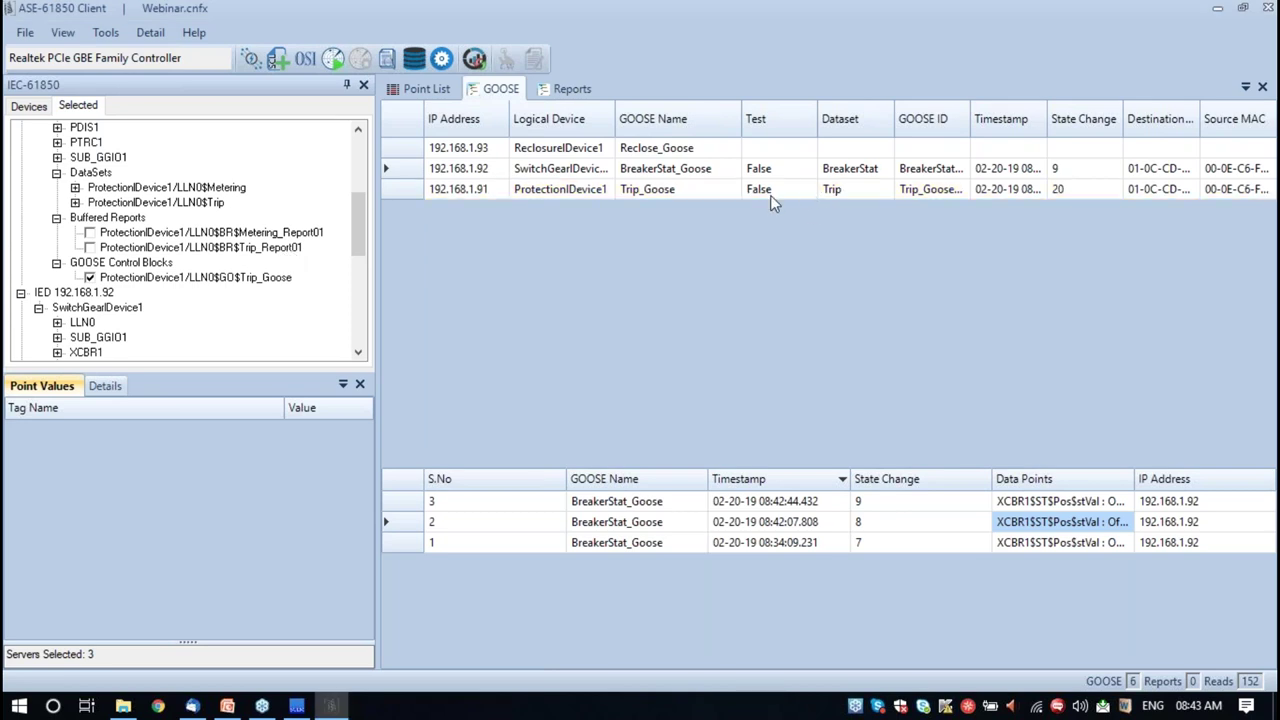
{"action": "left_click", "coordinate": [720, 189]}
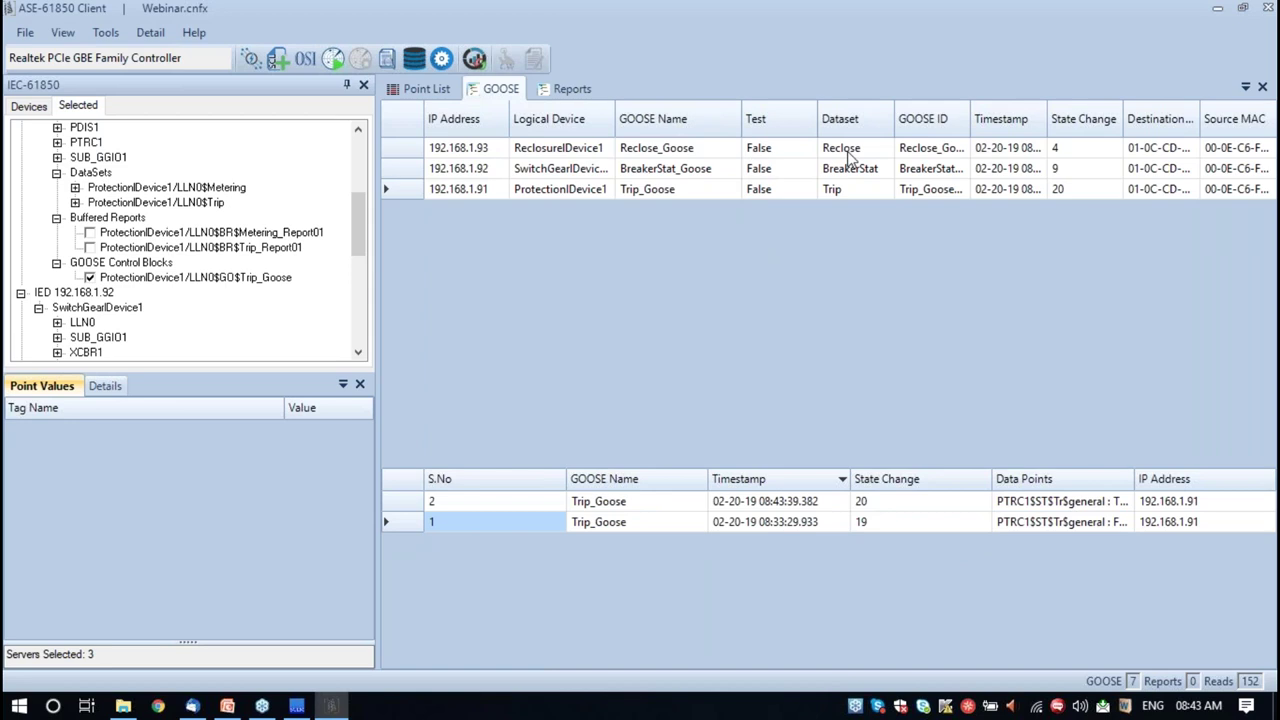
Move Trip_Goose to the top of the GOOSE list, narrowing Test and widening Logical Device columns
{"action": "left_click_drag", "start_coordinate": [817, 119], "coordinate": [730, 119]}
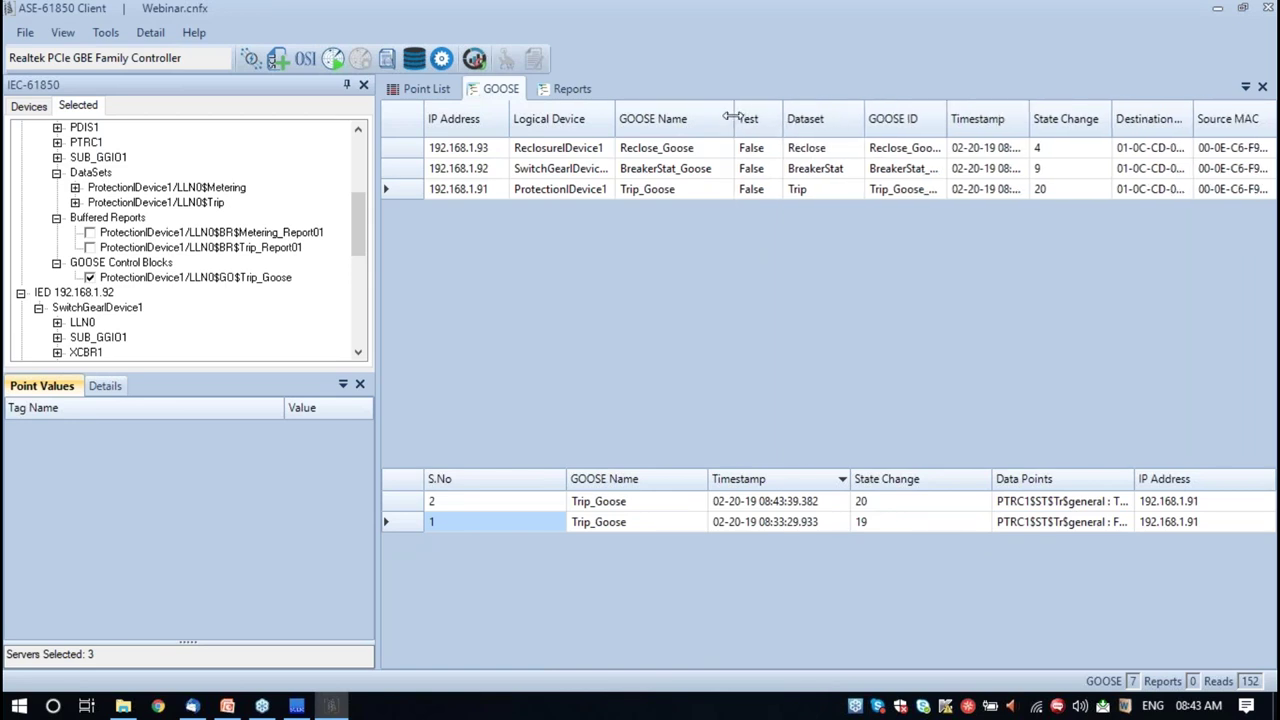
{"action": "right_click", "coordinate": [590, 192]}
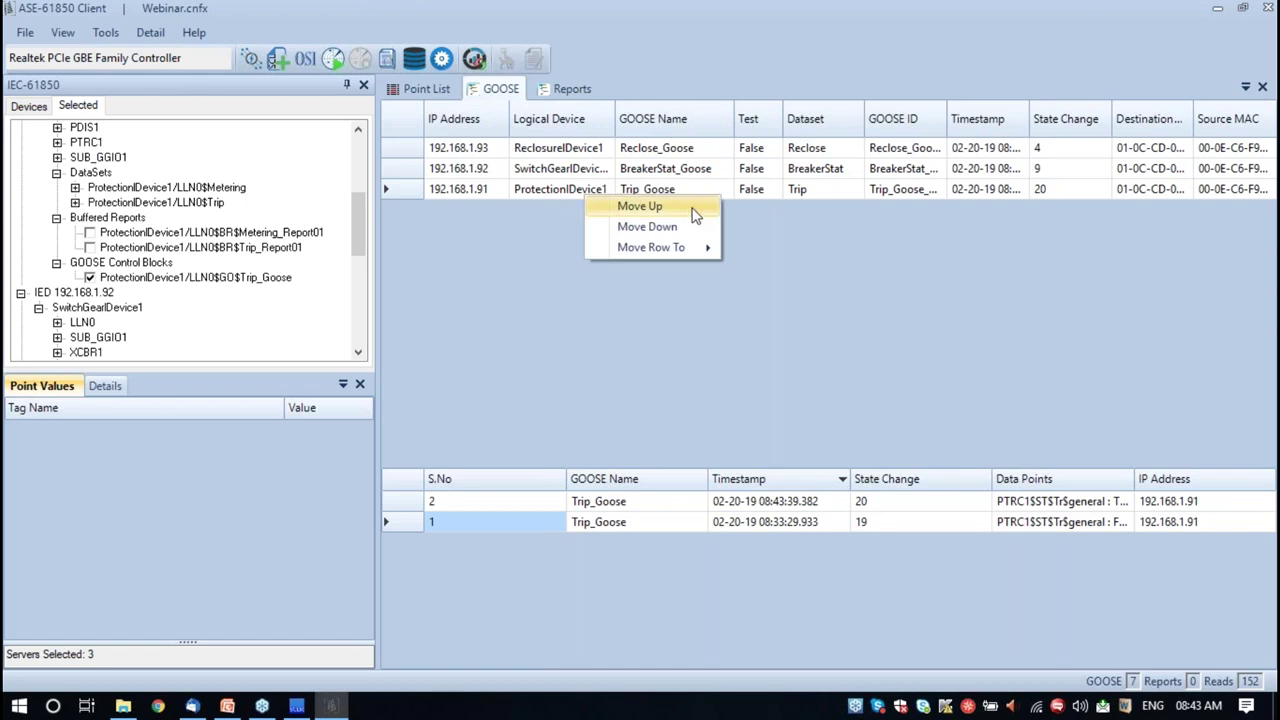
{"action": "left_click", "coordinate": [694, 211]}
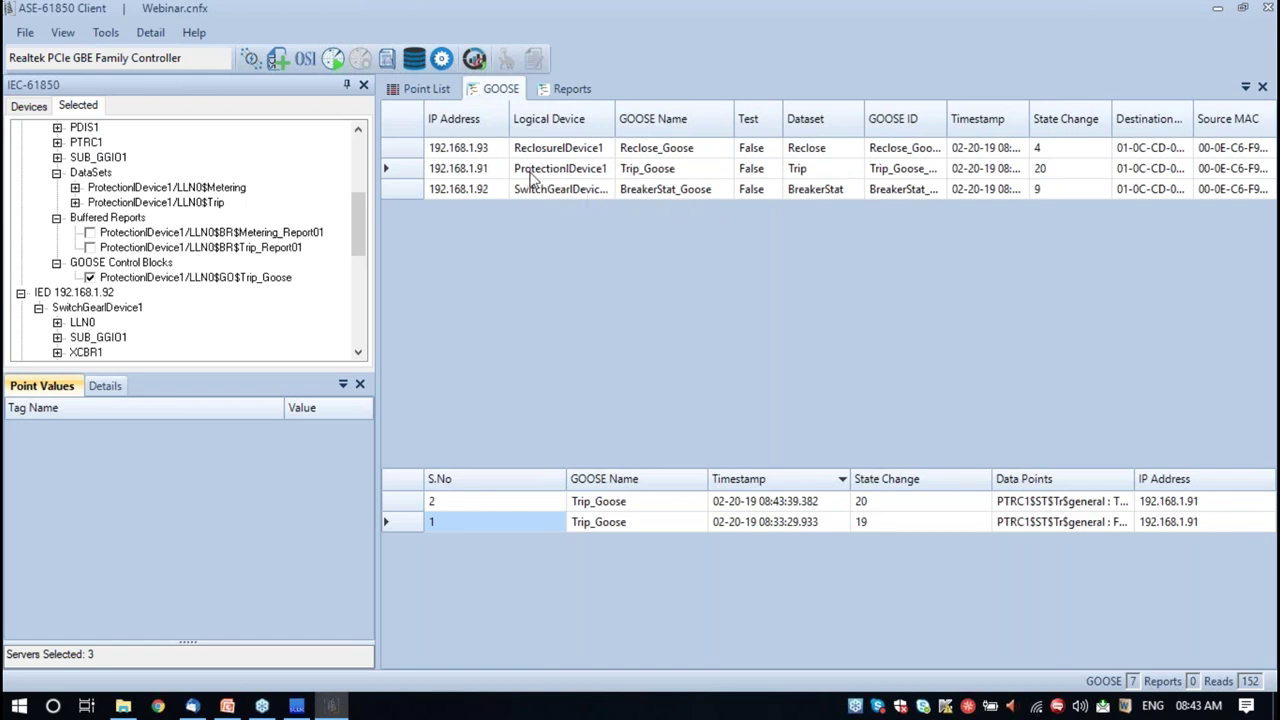
{"action": "right_click", "coordinate": [532, 178]}
{"action": "left_click", "coordinate": [587, 185]}
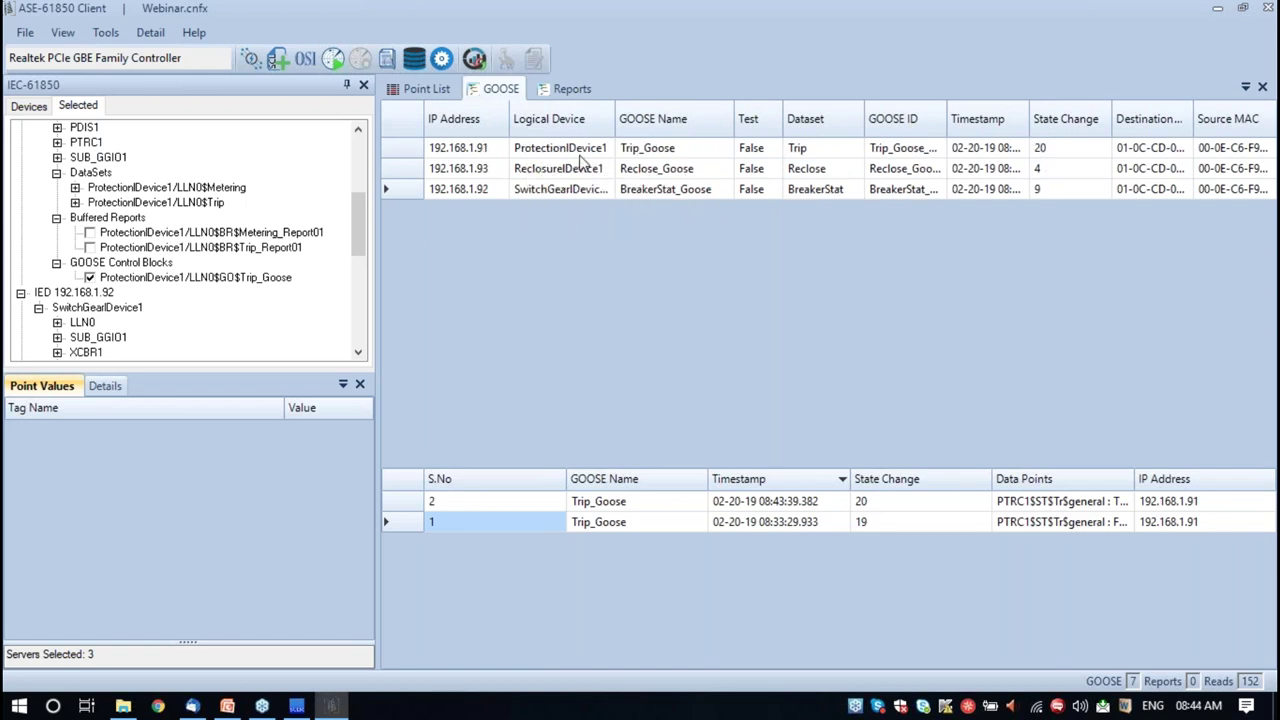
{"action": "right_click", "coordinate": [567, 173]}
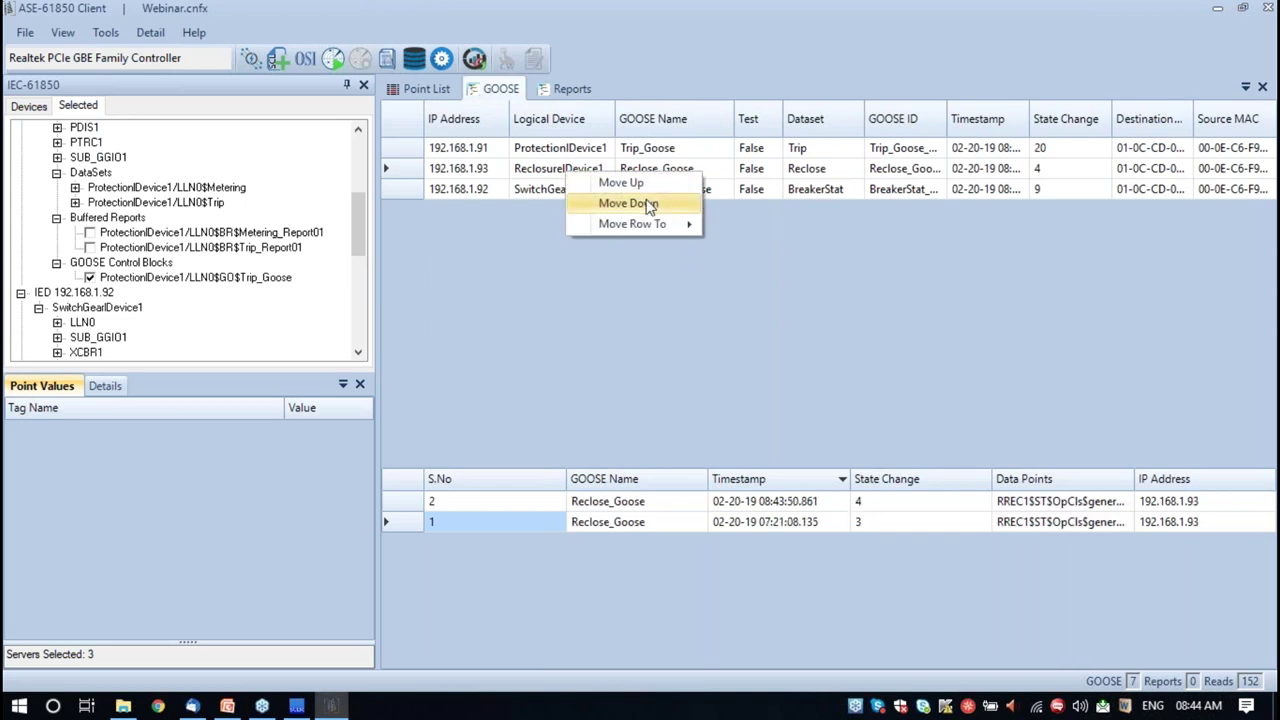
{"action": "left_click", "coordinate": [536, 288]}
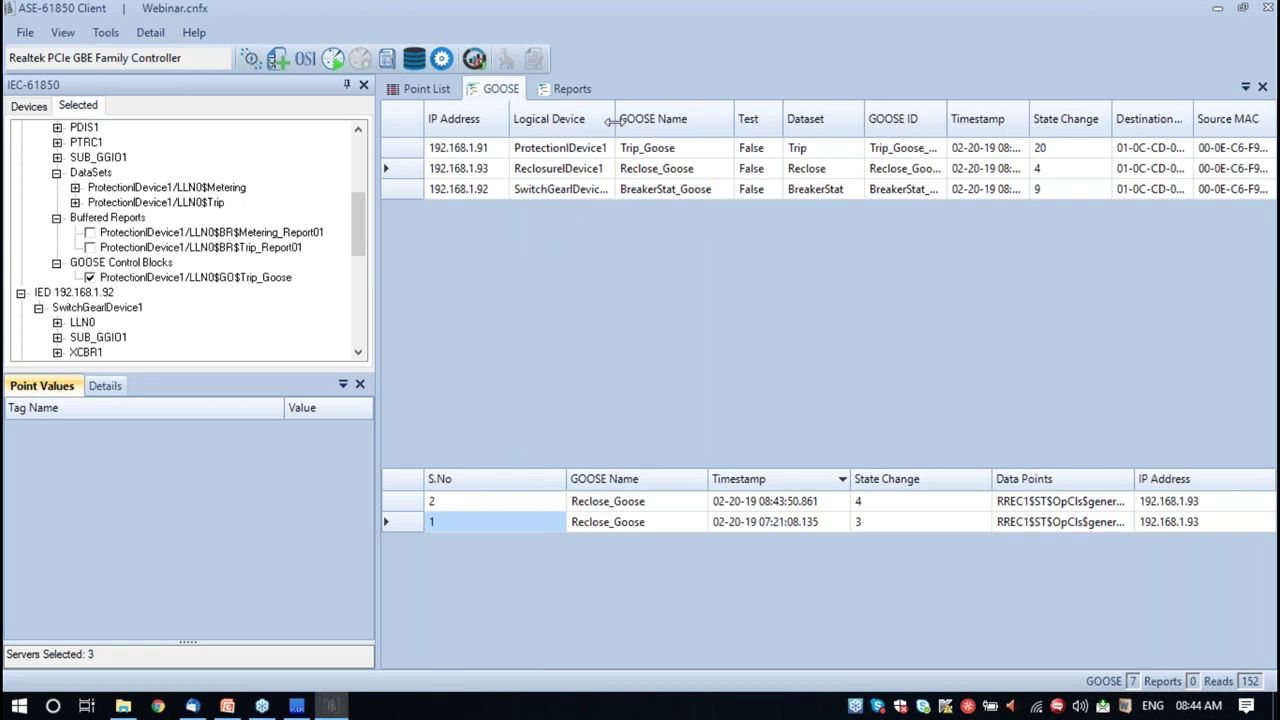
{"action": "left_click_drag", "start_coordinate": [640, 119], "coordinate": [642, 119]}
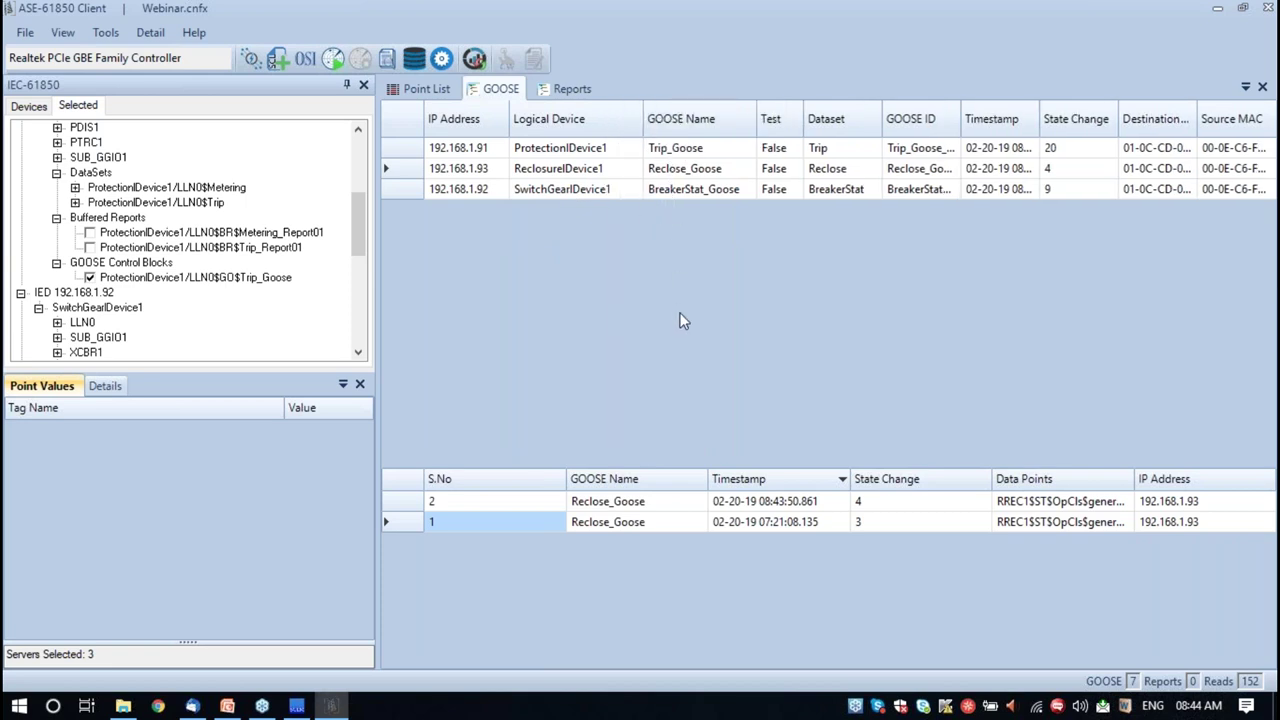
In the Point List, show the PTRC1 trip point history and adjust the Logical Node and Value columns
{"action": "left_click", "coordinate": [430, 93]}
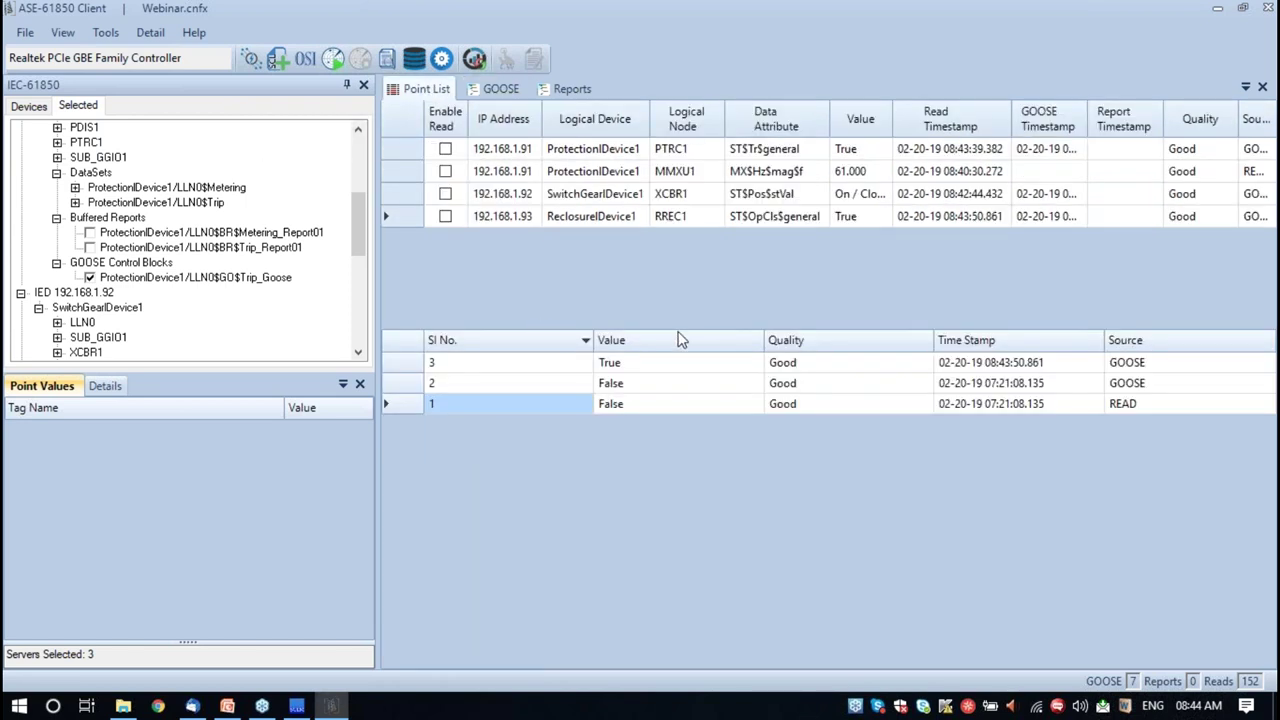
{"action": "left_click", "coordinate": [736, 152]}
{"action": "left_click", "coordinate": [331, 706]}
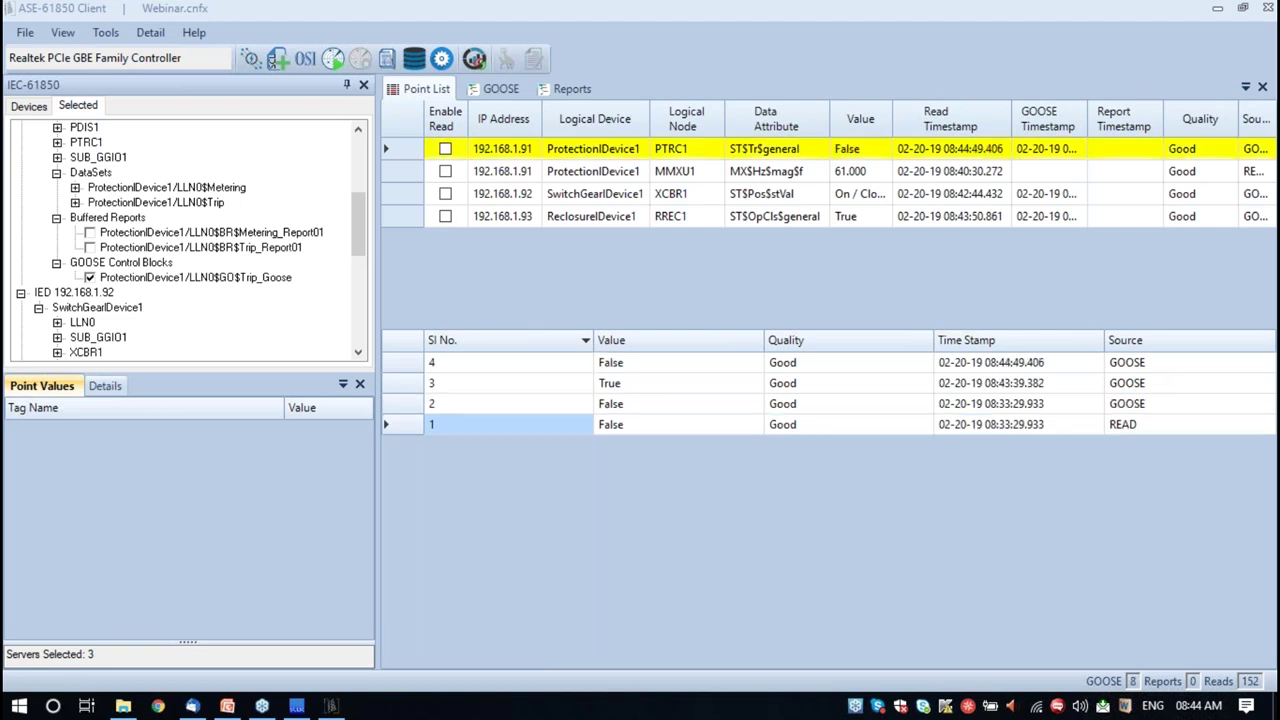
{"action": "left_click", "coordinate": [718, 168]}
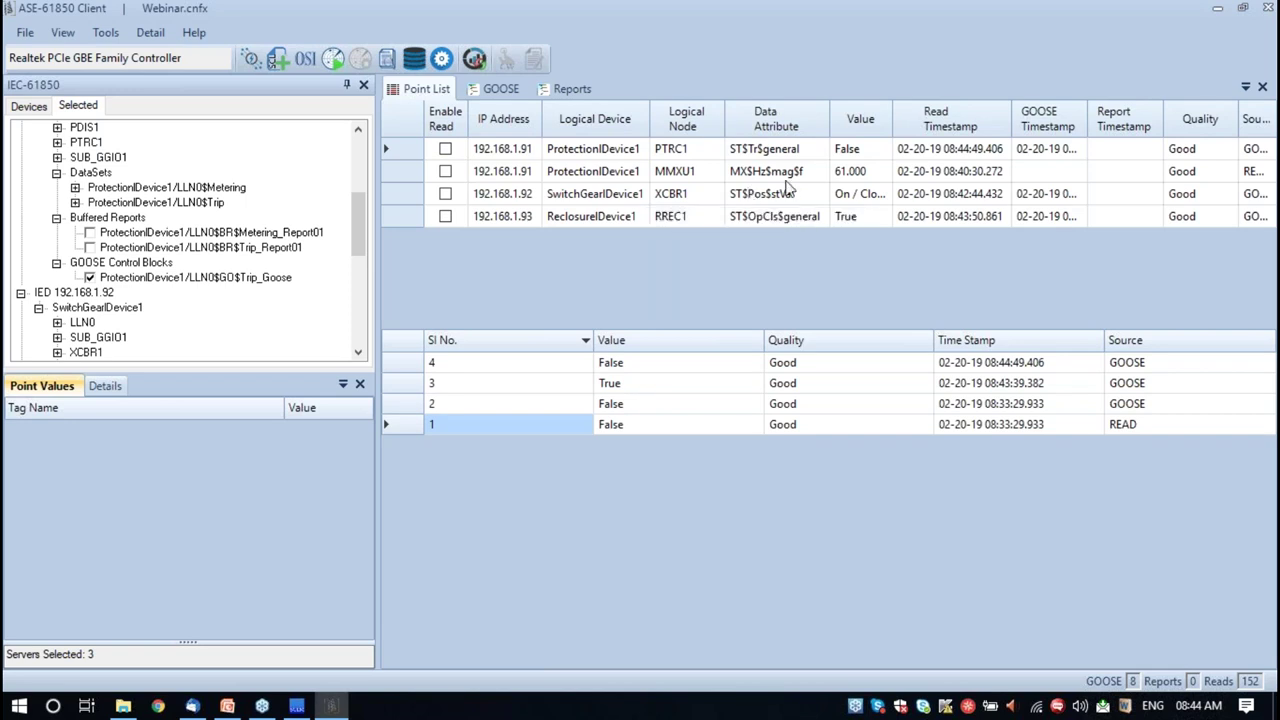
{"action": "left_click", "coordinate": [277, 60]}
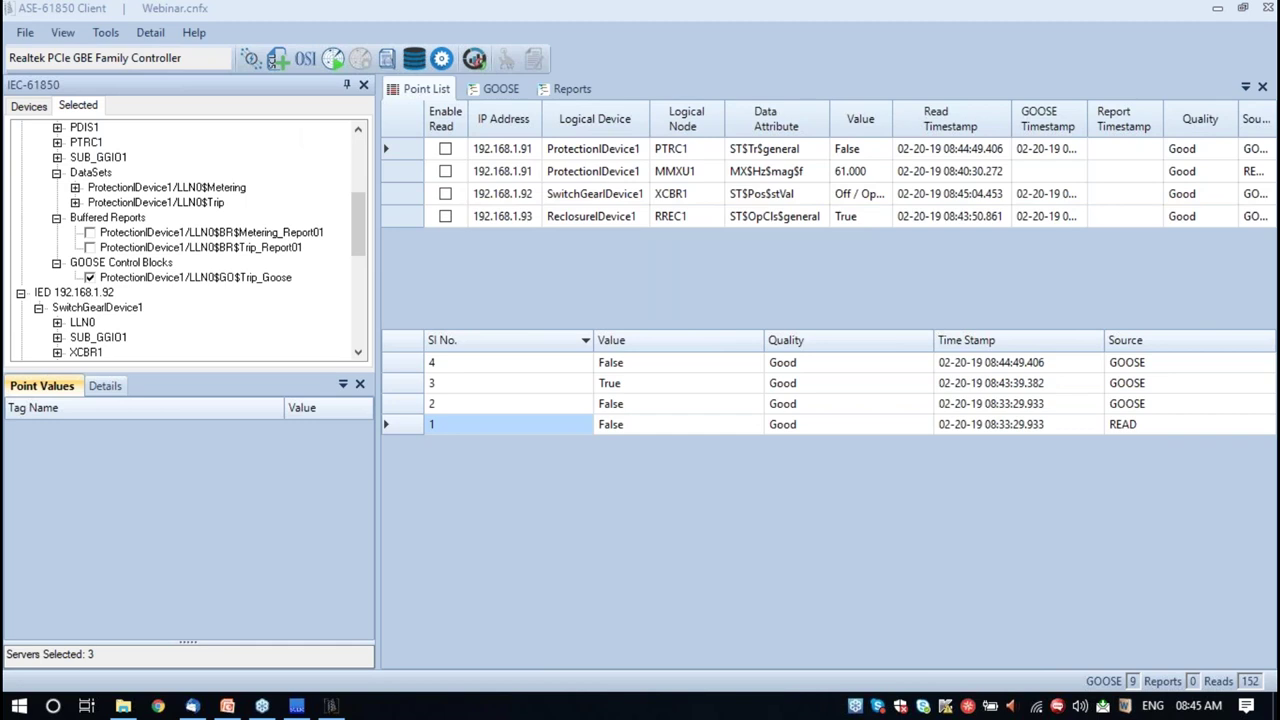
{"action": "left_click_drag", "start_coordinate": [726, 120], "coordinate": [715, 120]}
{"action": "left_click_drag", "start_coordinate": [886, 116], "coordinate": [900, 116]}
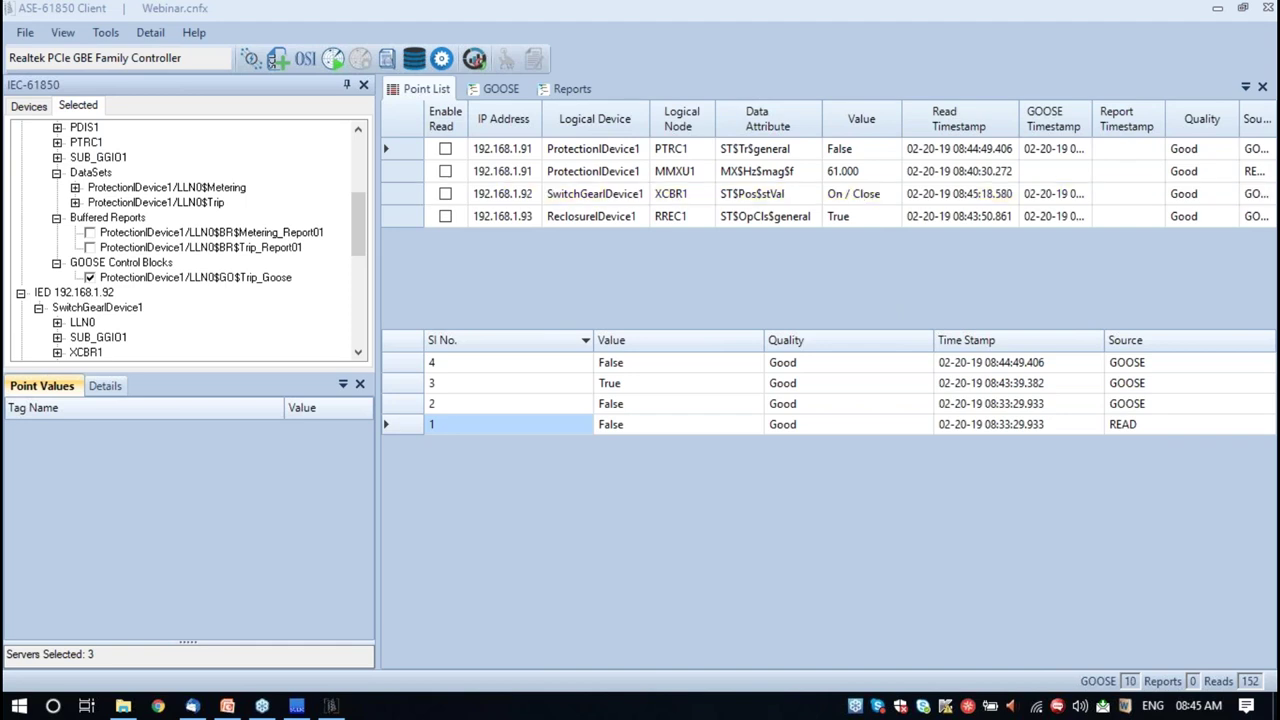
Show the XCBR1 breaker position history, widen GOOSE Timestamp, and switch to the Reports view
{"action": "left_click", "coordinate": [649, 199]}
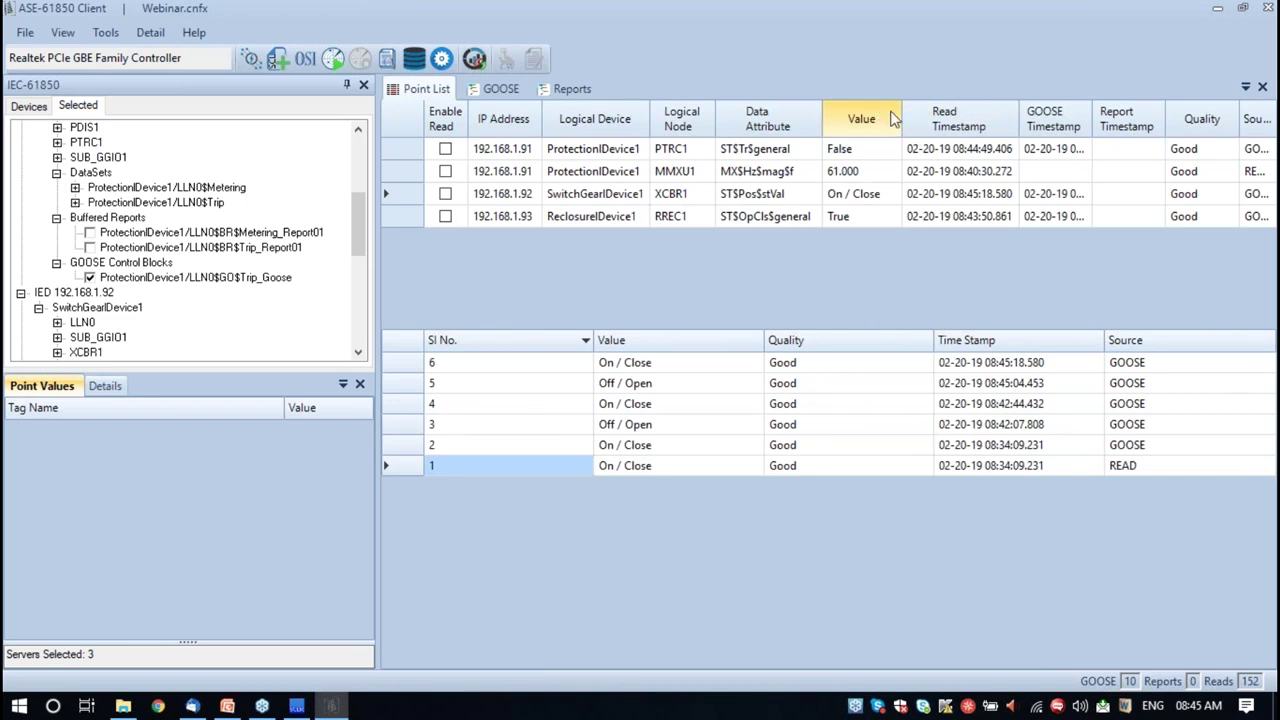
{"action": "left_click_drag", "start_coordinate": [900, 116], "coordinate": [889, 116]}
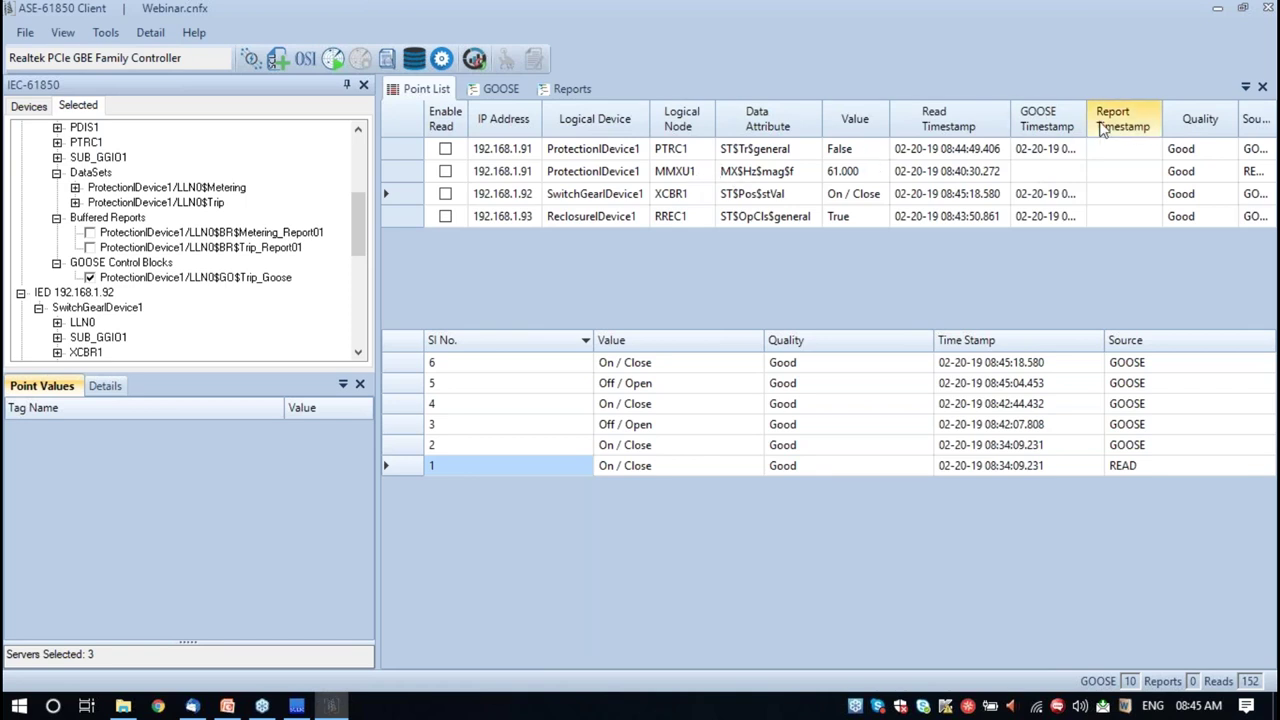
{"action": "left_click_drag", "start_coordinate": [1087, 115], "coordinate": [1115, 115]}
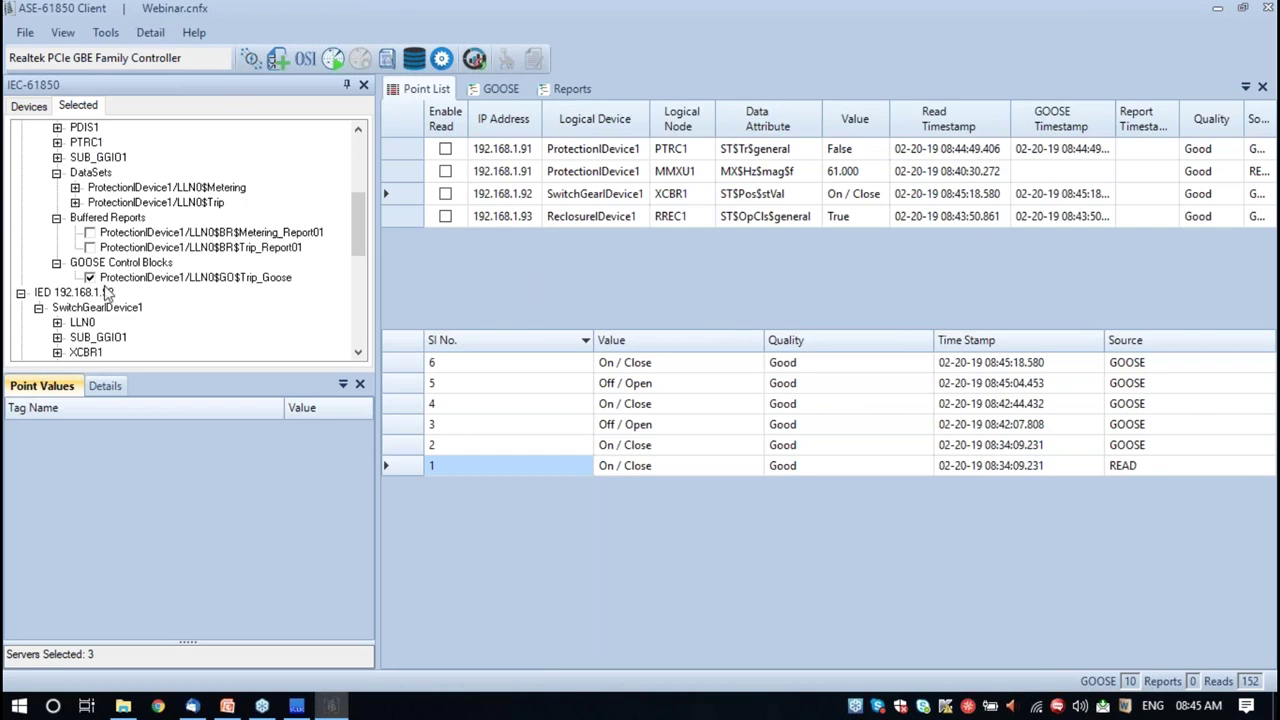
{"action": "left_click", "coordinate": [566, 90]}
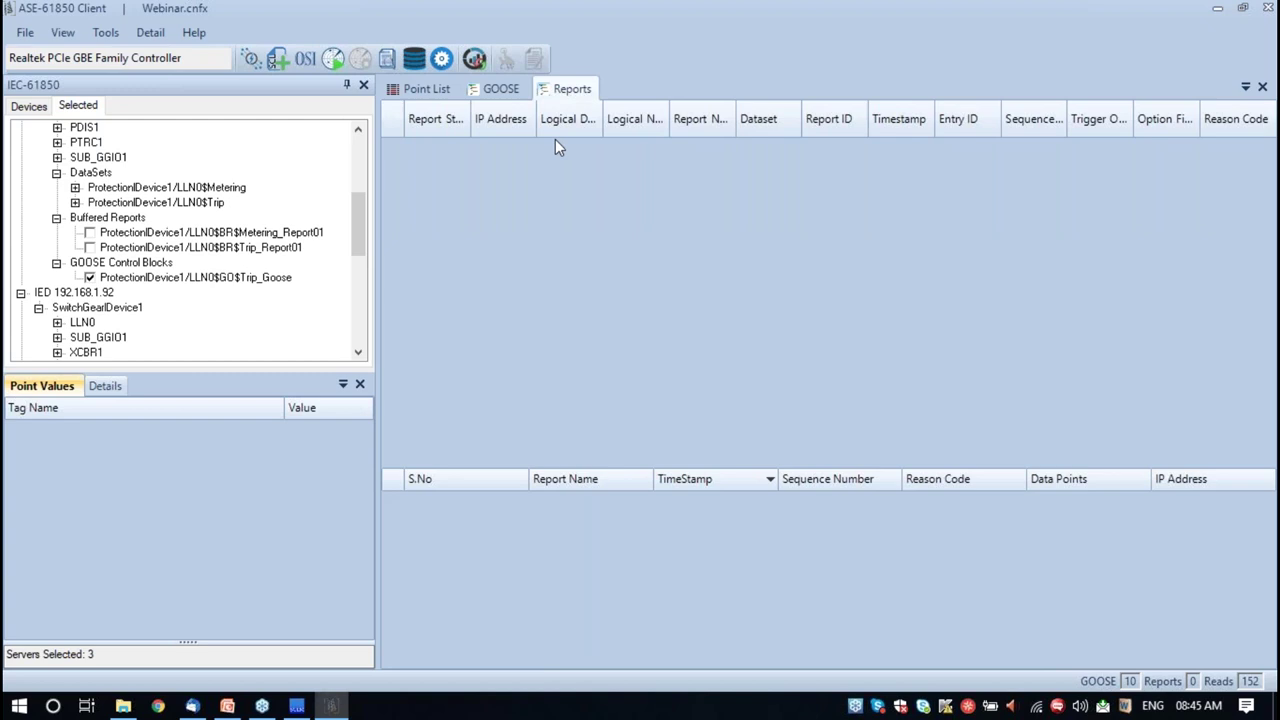
Enable $Metering_Report01 and $Trip_Report01 on ProtectionDevice1 after reviewing trigger options and data set
{"action": "left_click", "coordinate": [390, 58]}
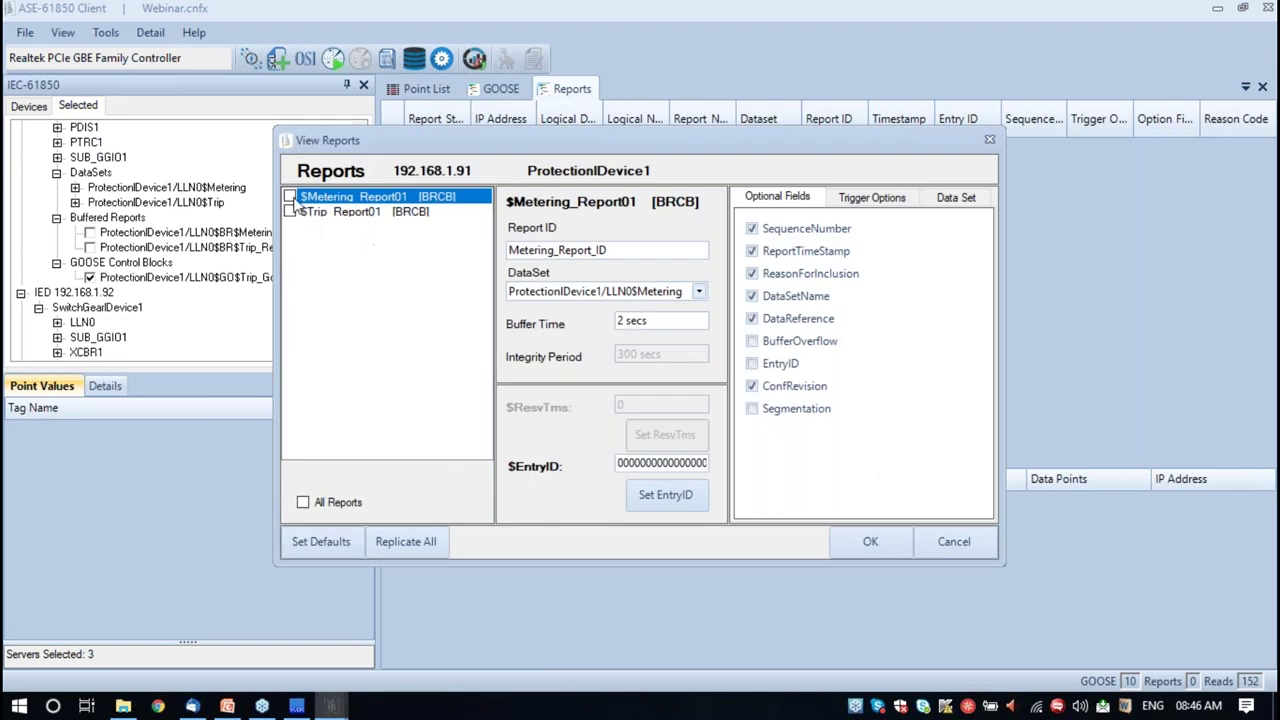
{"action": "left_click", "coordinate": [290, 197]}
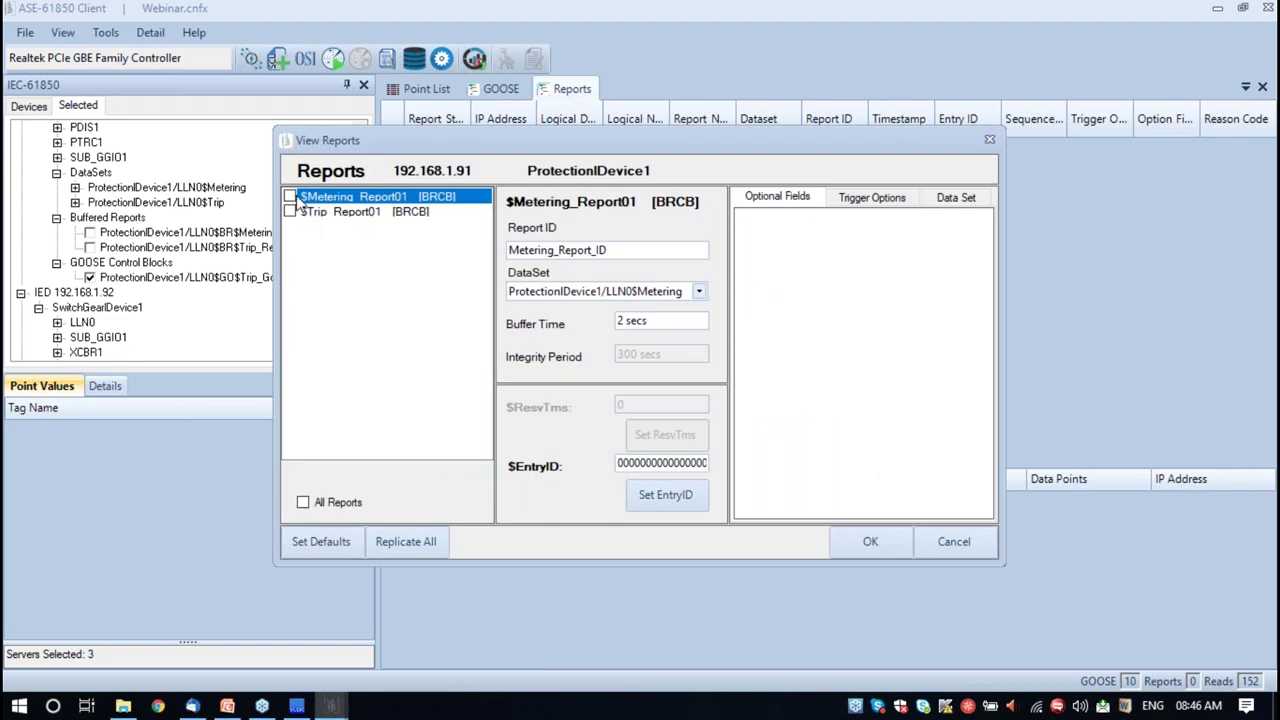
{"action": "left_click", "coordinate": [297, 213]}
{"action": "left_click", "coordinate": [290, 212]}
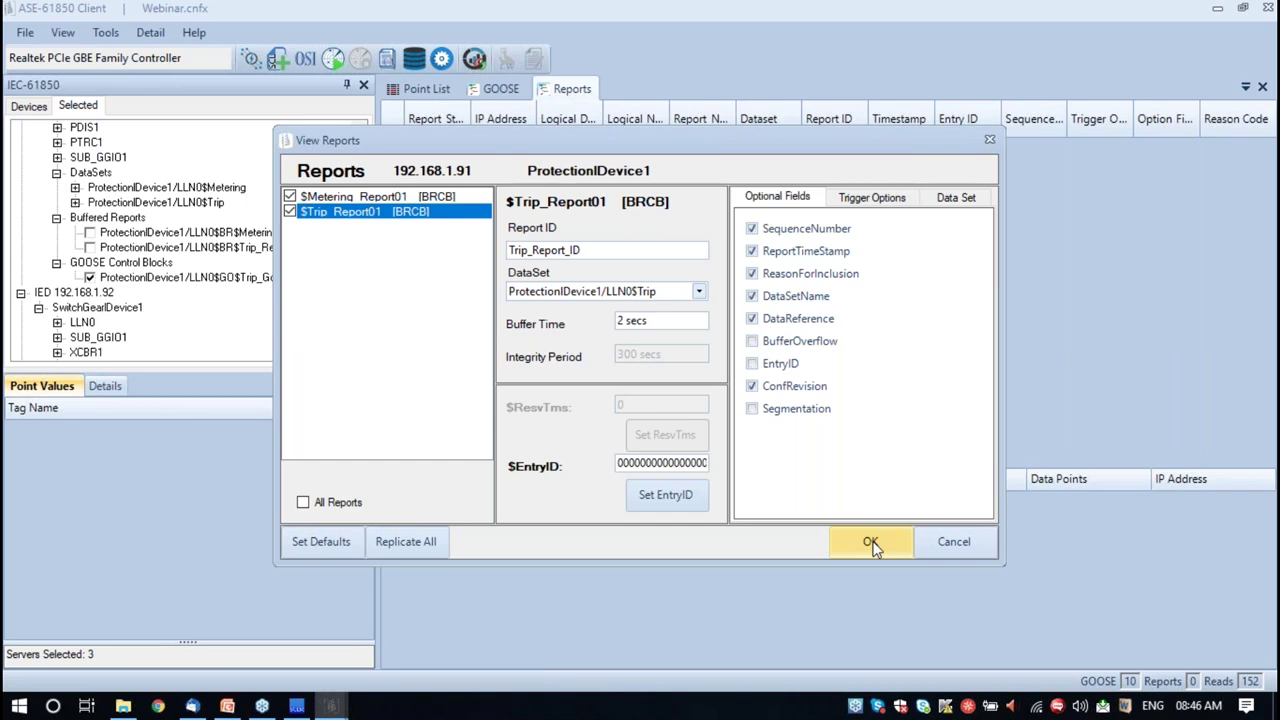
{"action": "left_click", "coordinate": [872, 197]}
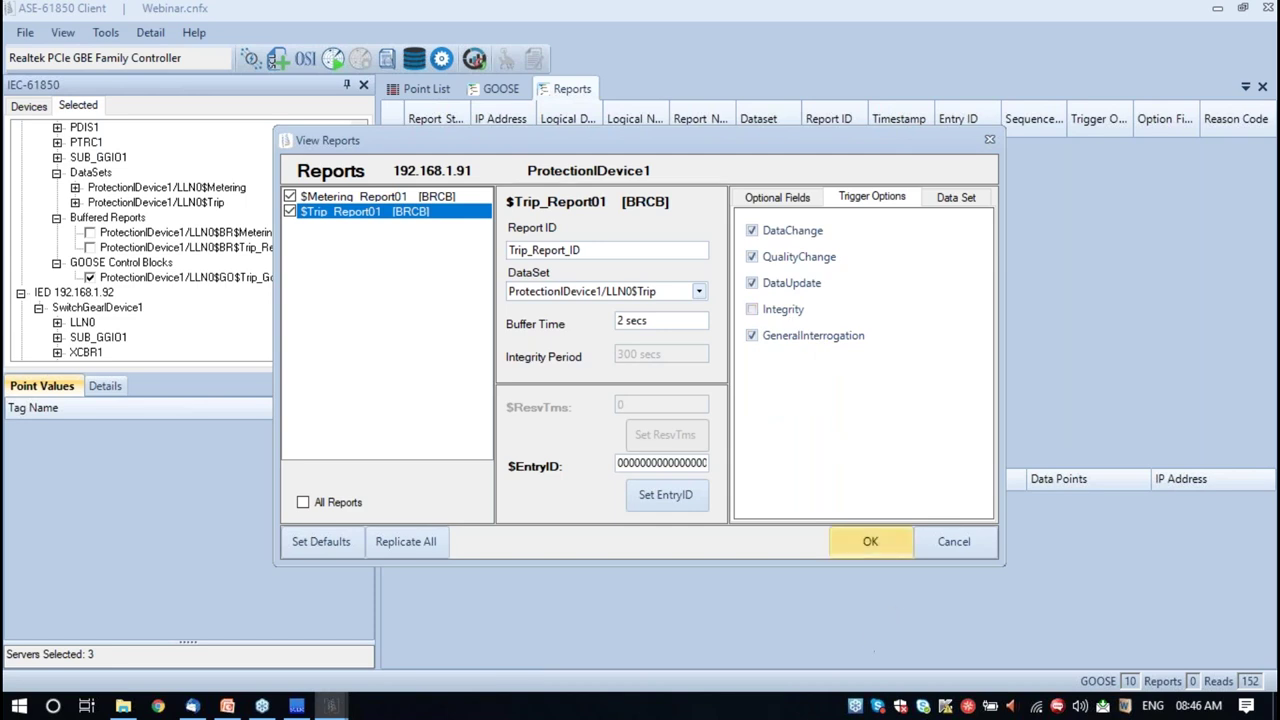
{"action": "left_click", "coordinate": [956, 197]}
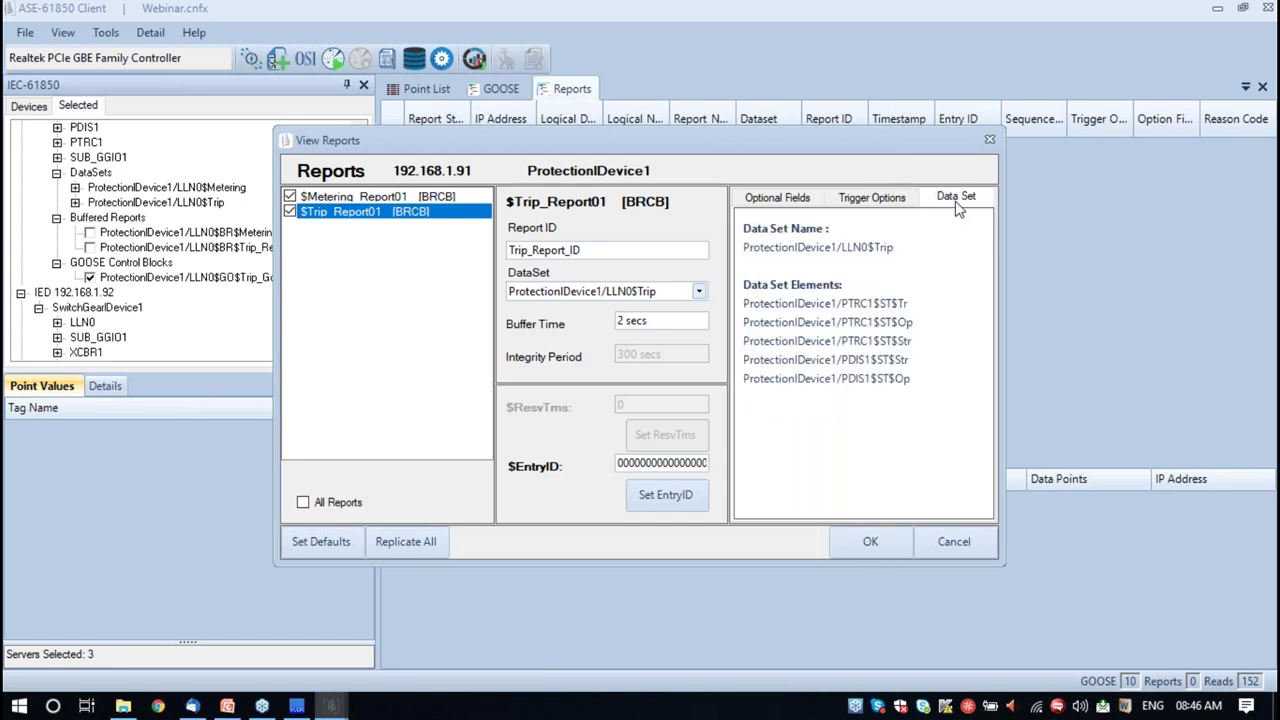
{"action": "left_click", "coordinate": [871, 543]}
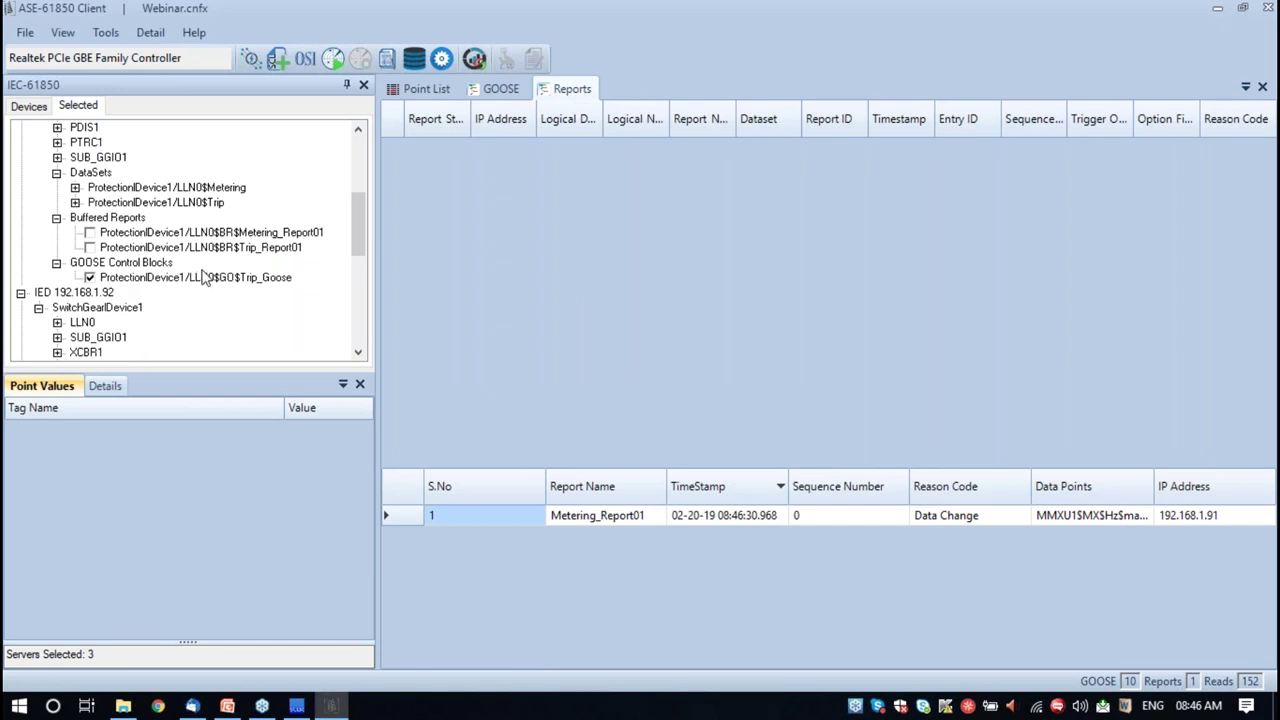
Add ProtectionDevice1's buffered reports to the reports table and widen the Dataset column
{"action": "scroll", "coordinate": [210, 268], "scroll_direction": "up", "scroll_amount": 3}
{"action": "scroll", "coordinate": [215, 280], "scroll_direction": "down", "scroll_amount": 3}
{"action": "left_click", "coordinate": [89, 232]}
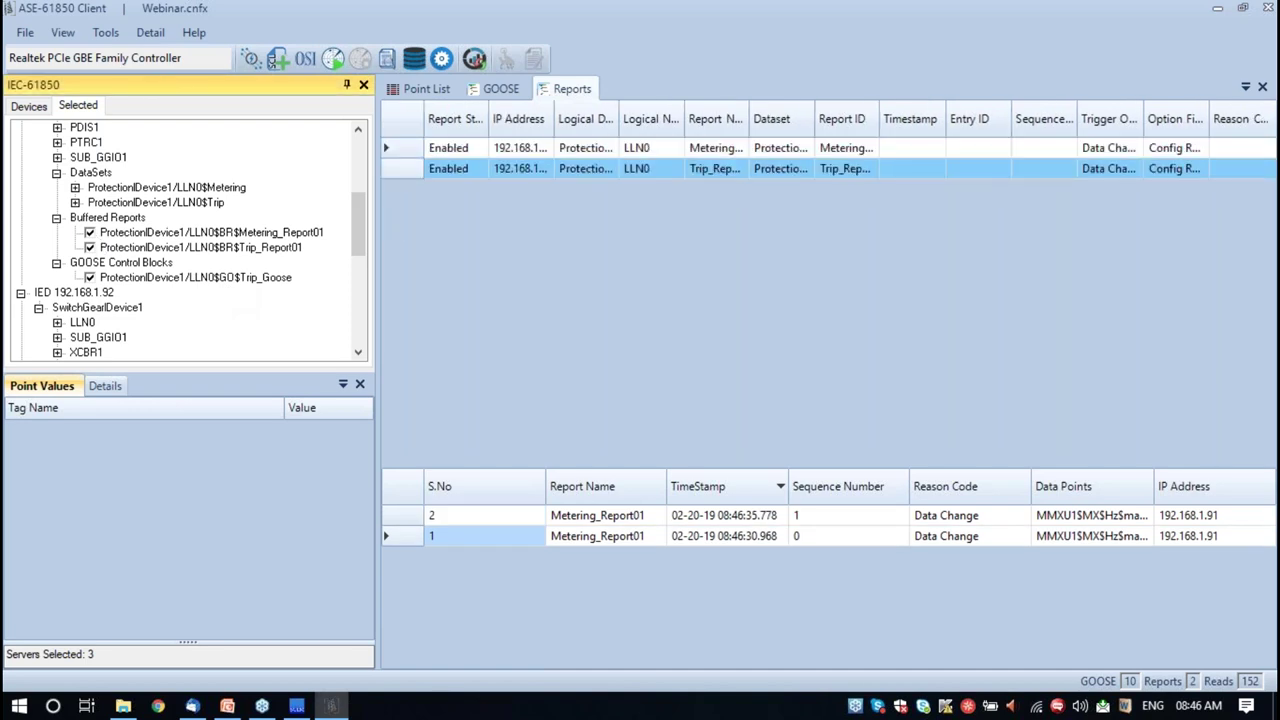
{"action": "left_click_drag", "start_coordinate": [812, 118], "coordinate": [858, 118]}
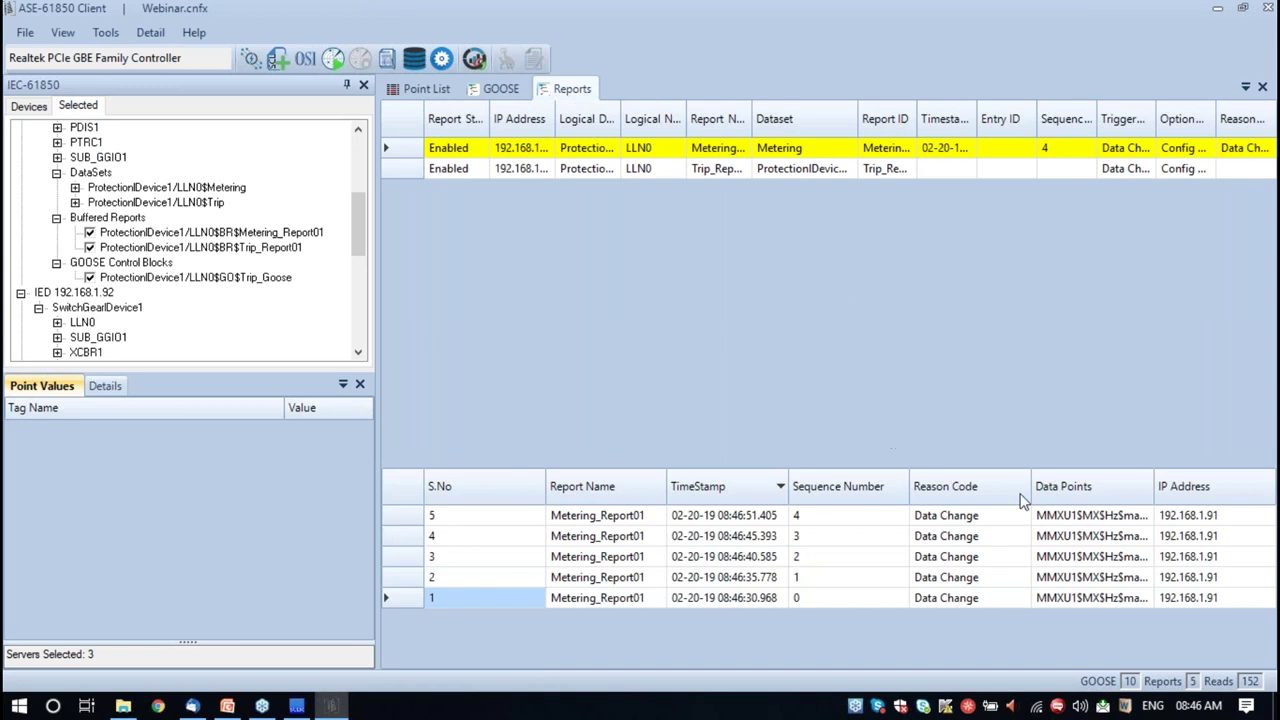
View the data point values carried by metering reports 5 and 6
{"action": "left_click", "coordinate": [1080, 518]}
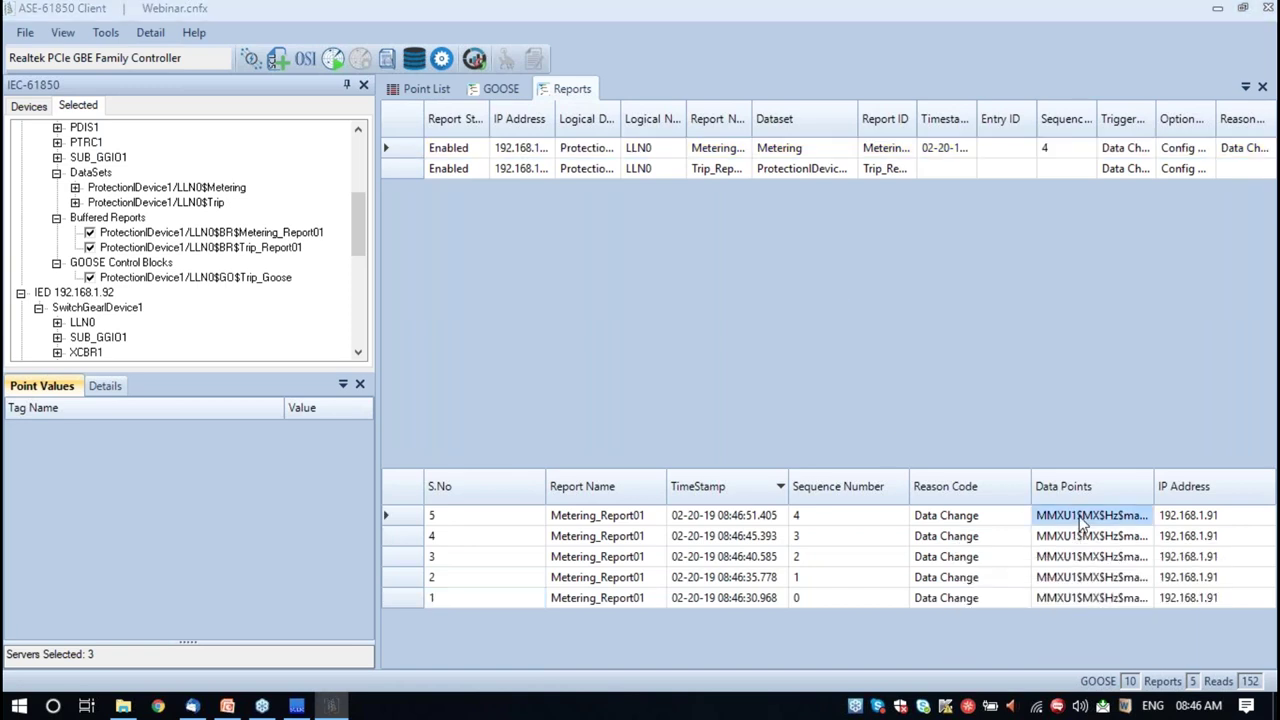
{"action": "double_click", "coordinate": [1080, 518]}
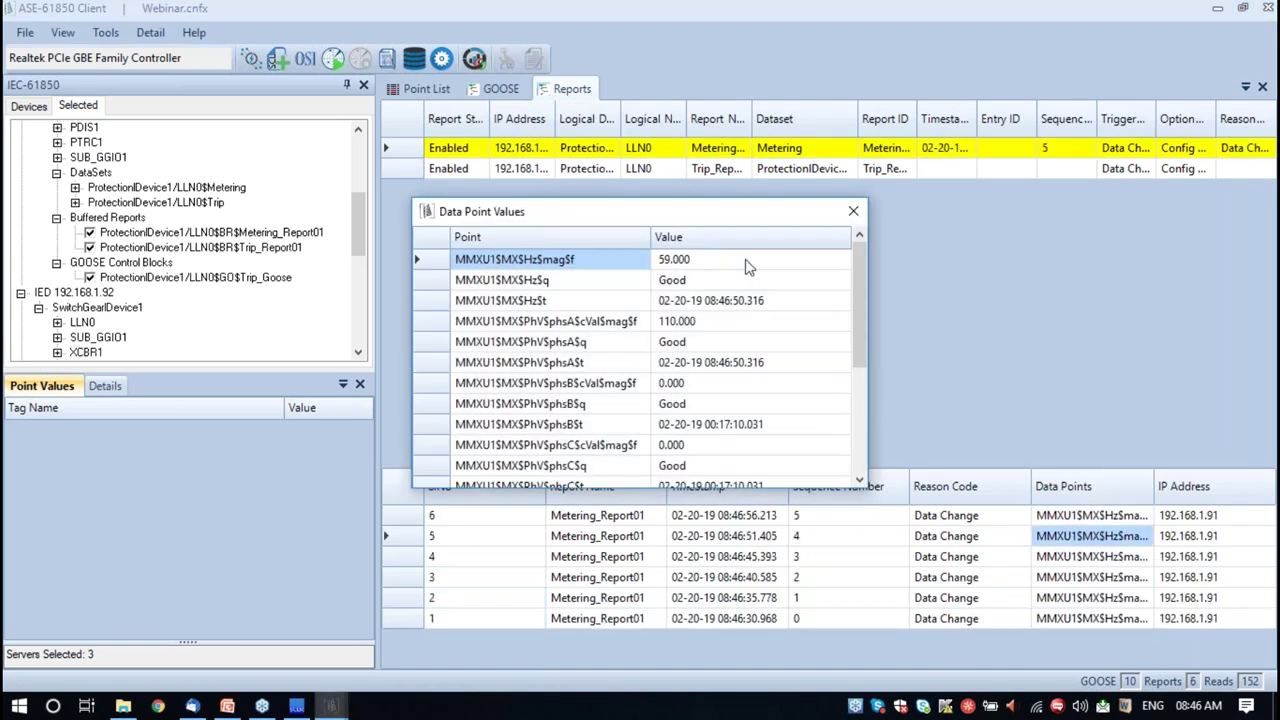
{"action": "left_click", "coordinate": [853, 213]}
{"action": "left_click", "coordinate": [1113, 520]}
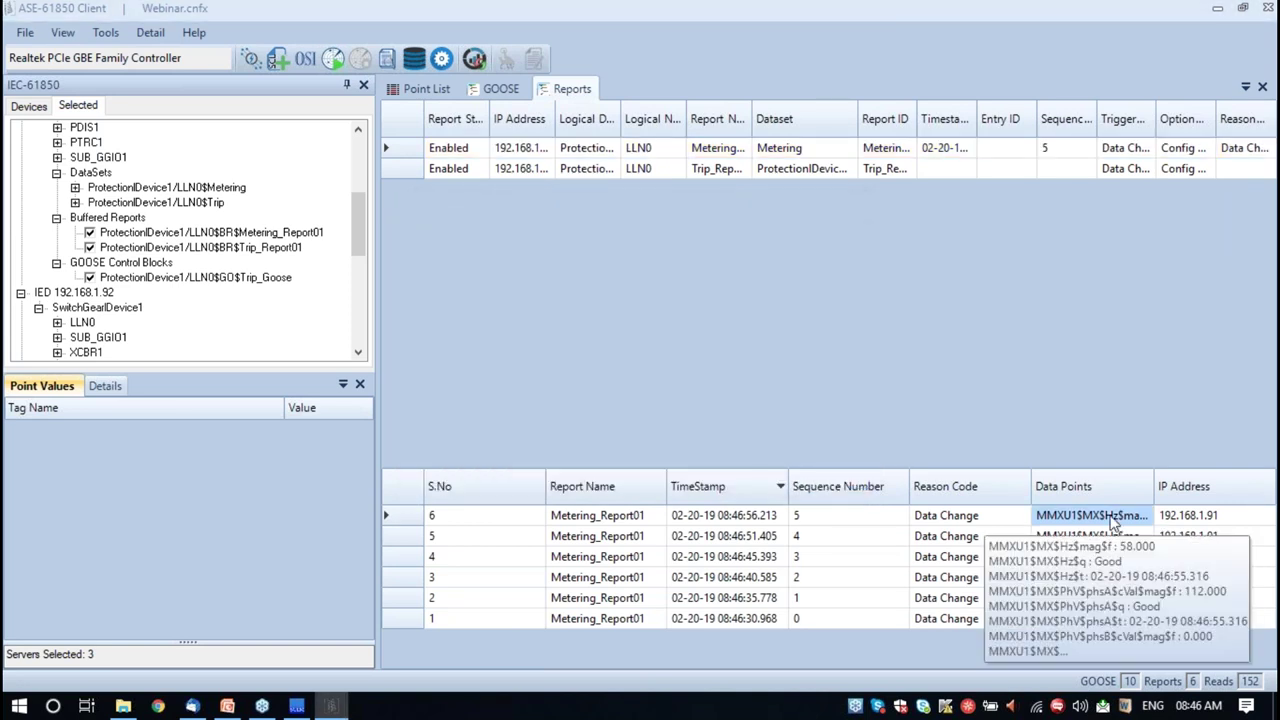
{"action": "double_click", "coordinate": [1113, 518]}
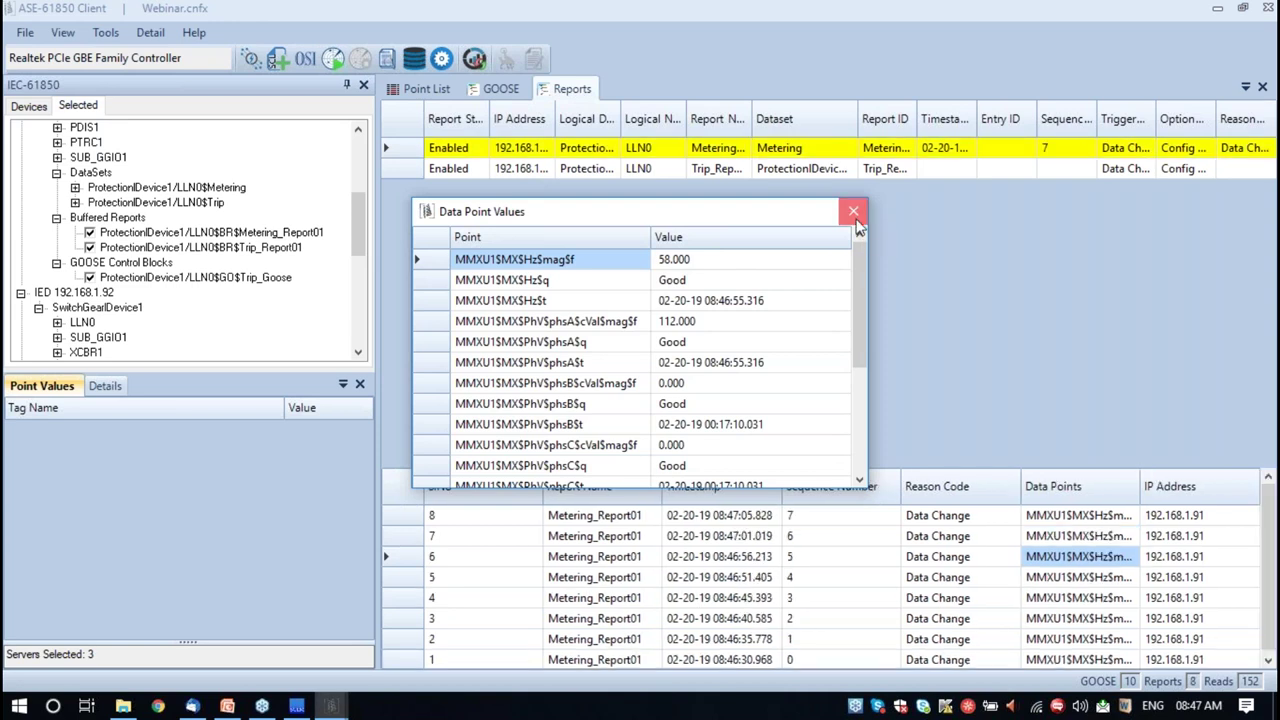
{"action": "left_click", "coordinate": [855, 215]}
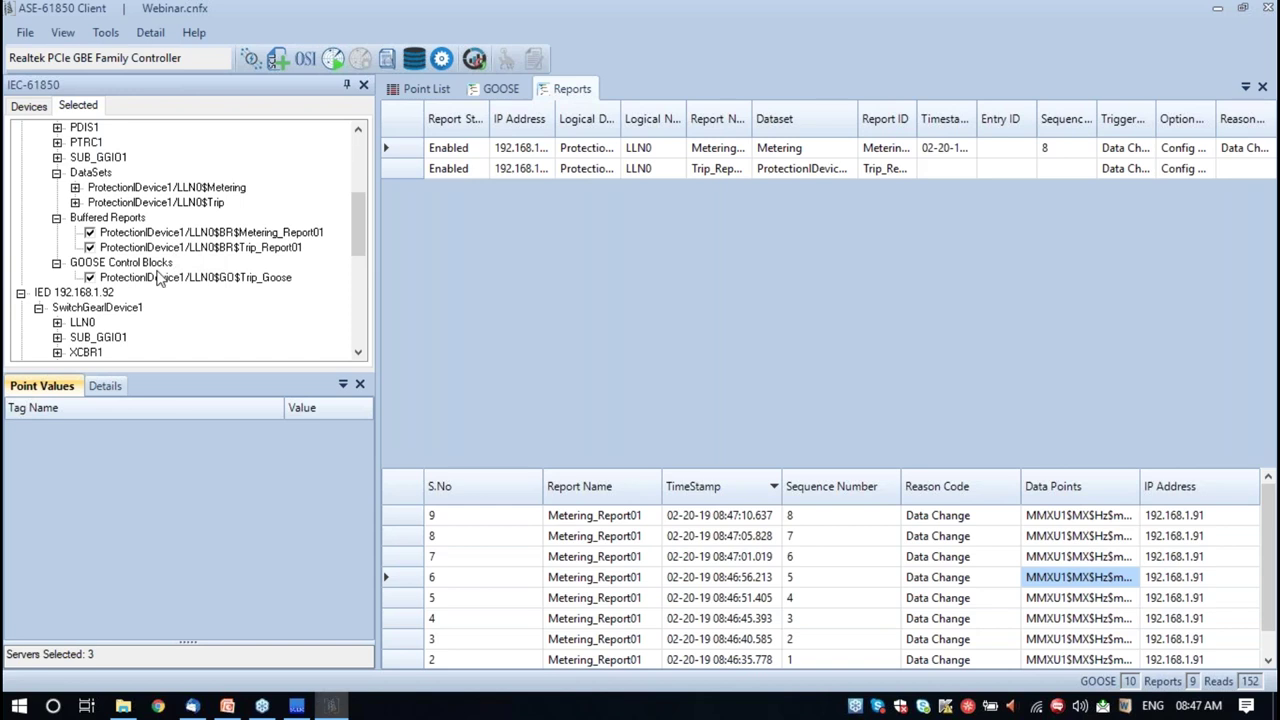
Add BreakerStat_Report01 and Reclose_Report01 to the reports table, then select IED 192.168.1.93
{"action": "scroll", "coordinate": [220, 272], "scroll_direction": "up", "scroll_amount": 3}
{"action": "scroll", "coordinate": [172, 305], "scroll_direction": "up", "scroll_amount": 1}
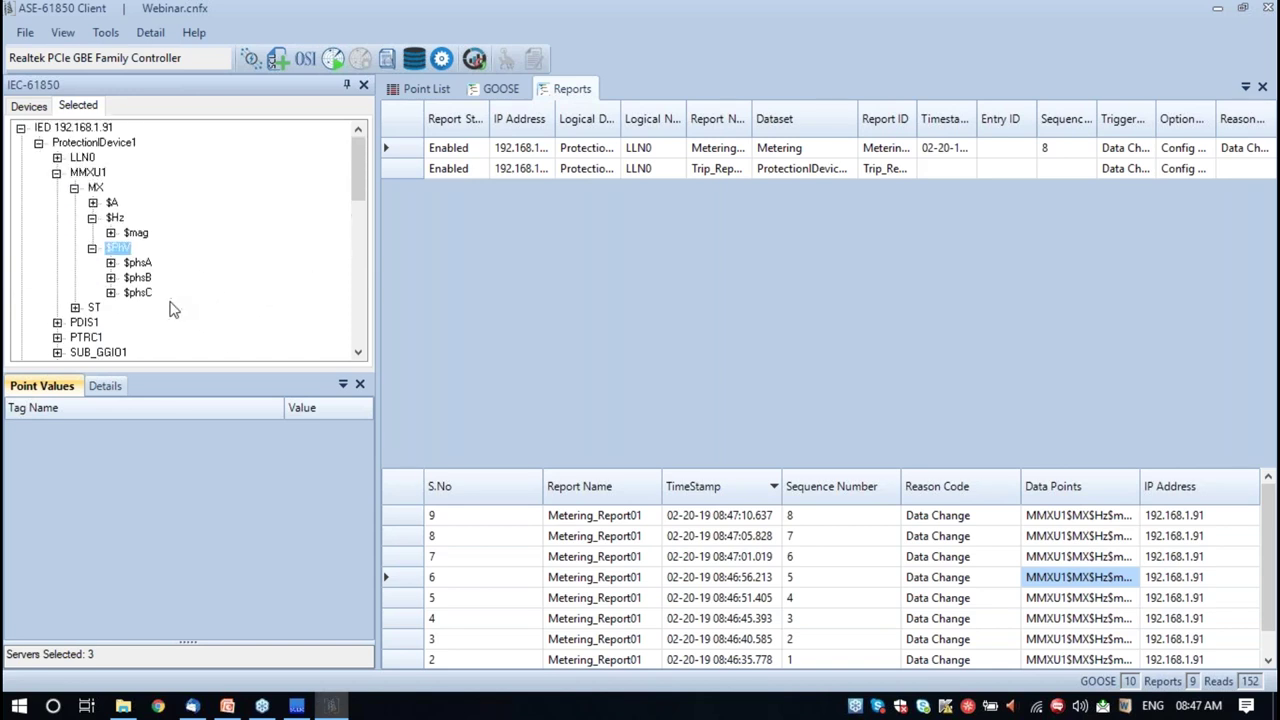
{"action": "left_click", "coordinate": [38, 143]}
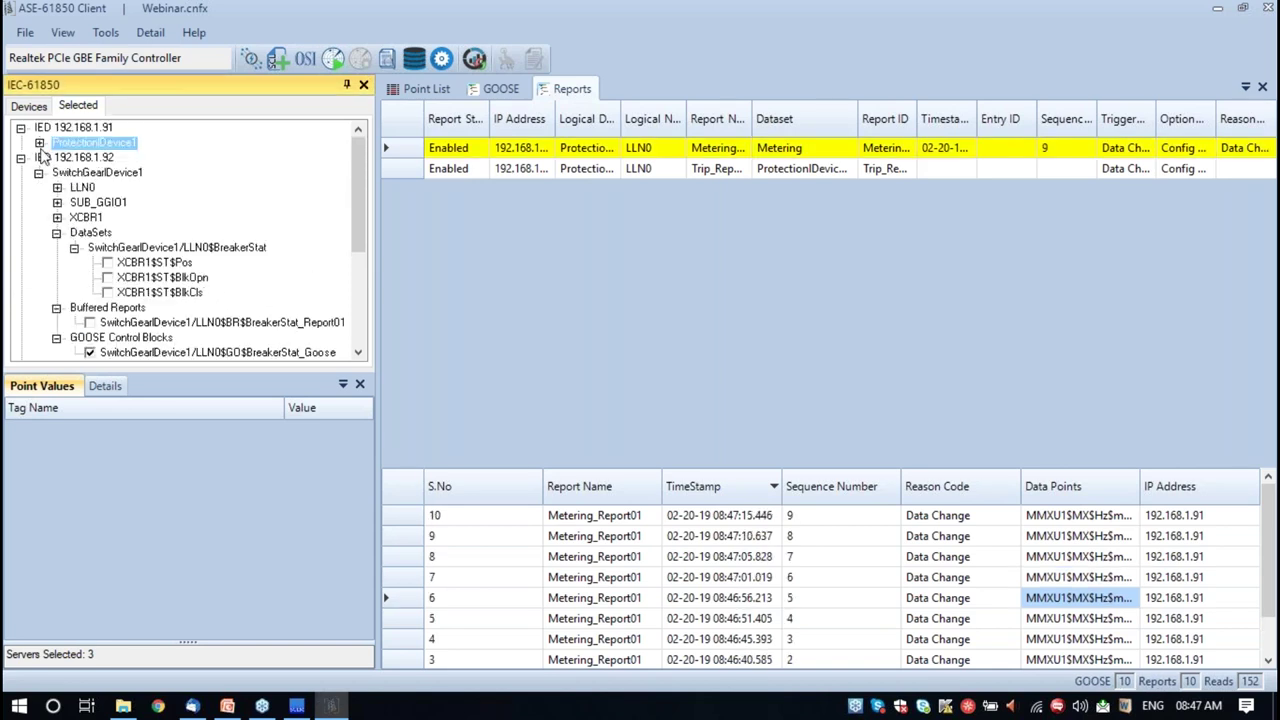
{"action": "scroll", "coordinate": [125, 245], "scroll_direction": "down", "scroll_amount": 2}
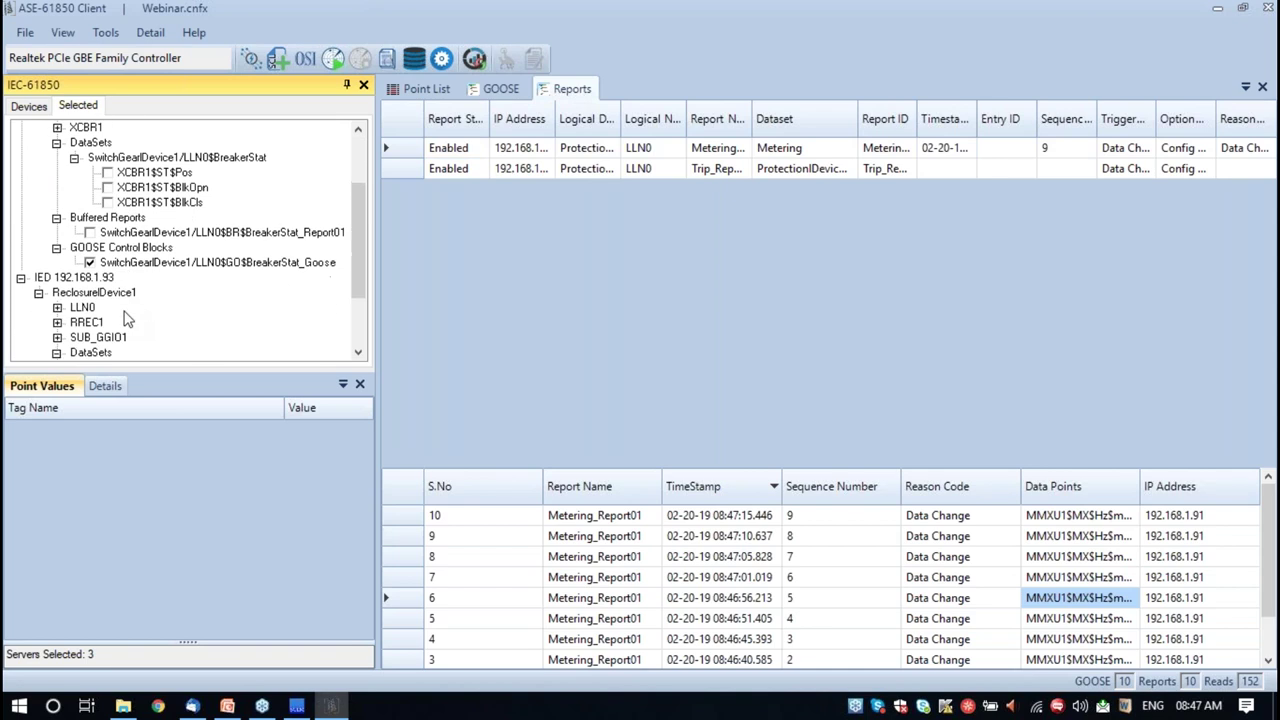
{"action": "left_click", "coordinate": [90, 232]}
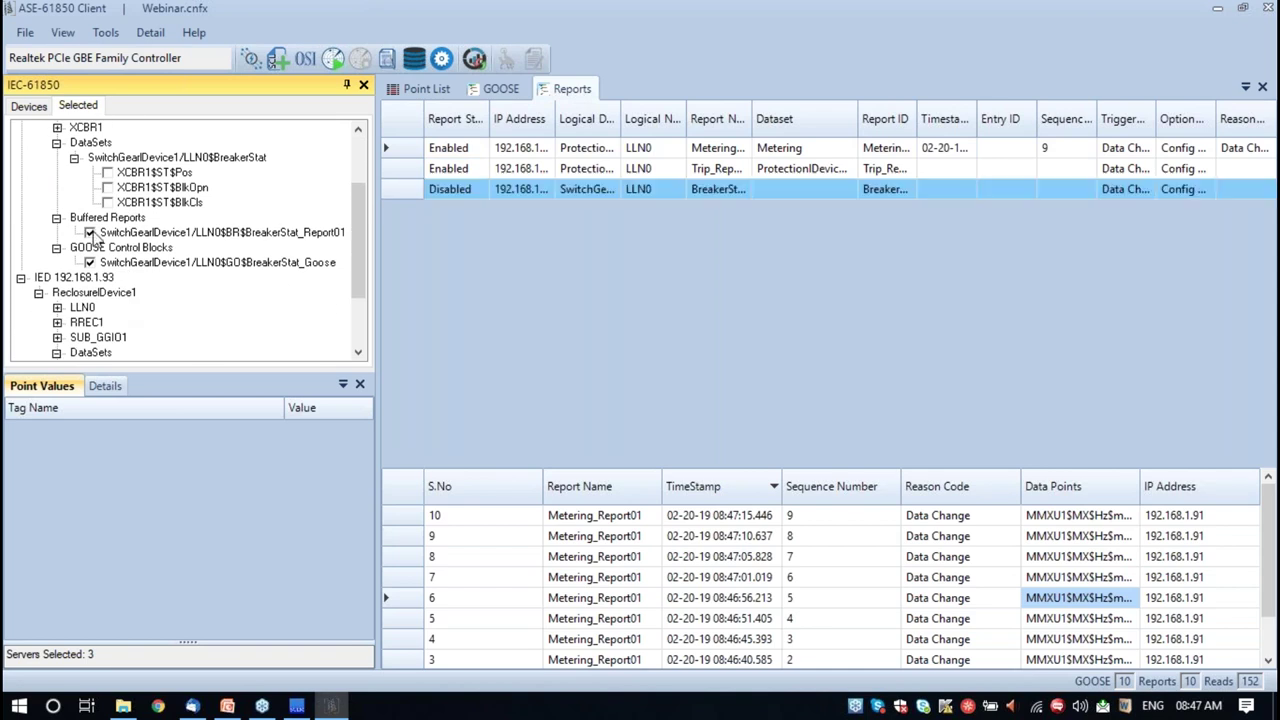
{"action": "scroll", "coordinate": [118, 305], "scroll_direction": "down", "scroll_amount": 2}
{"action": "left_click", "coordinate": [90, 307]}
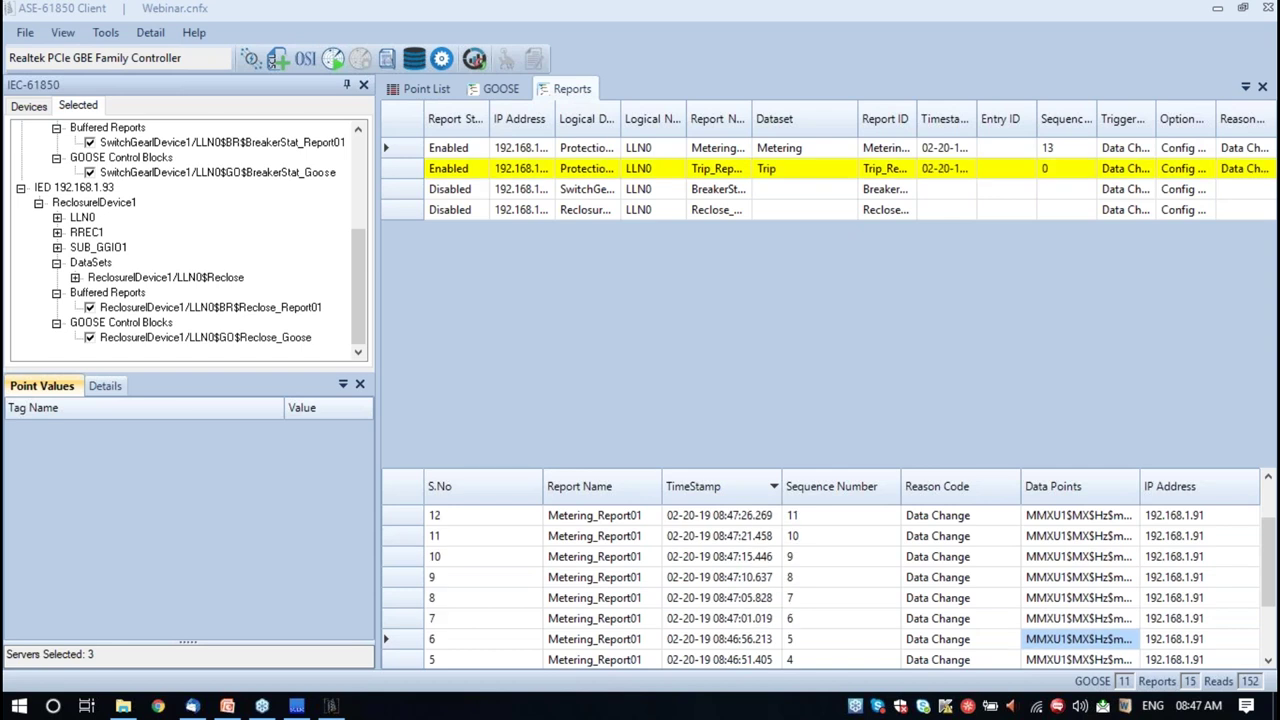
{"action": "left_click", "coordinate": [220, 282]}
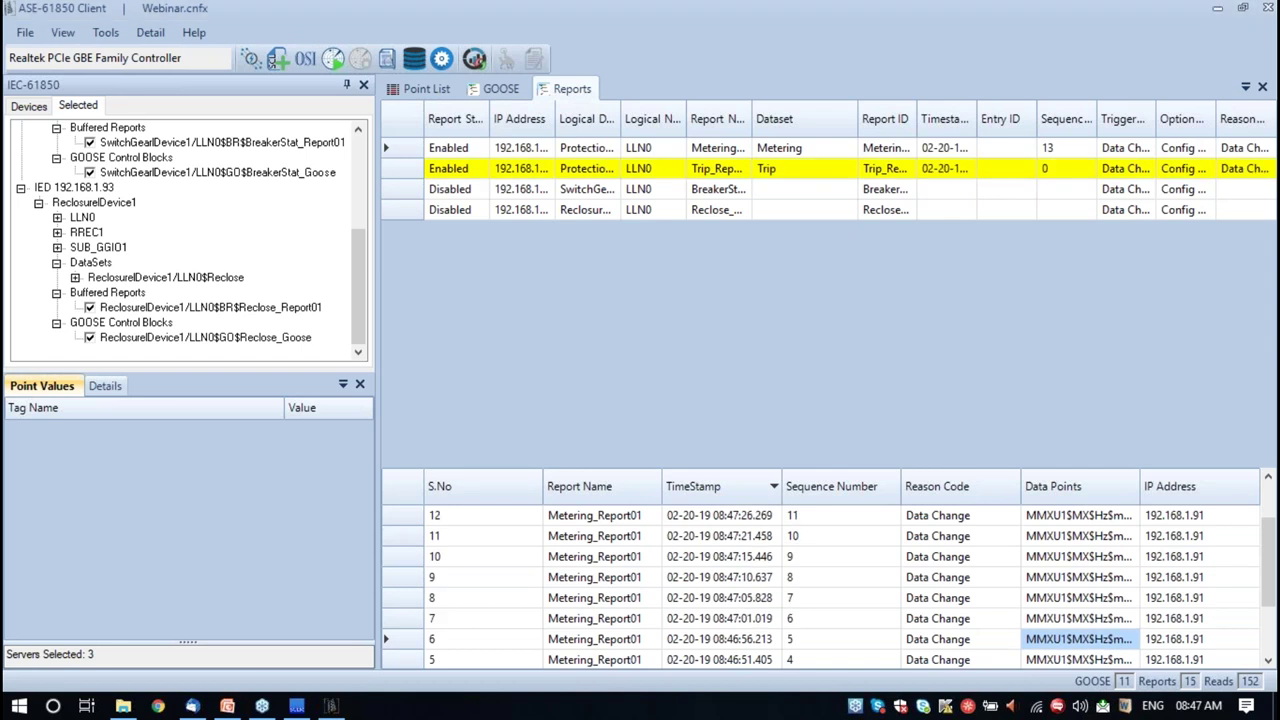
{"action": "left_click", "coordinate": [88, 190]}
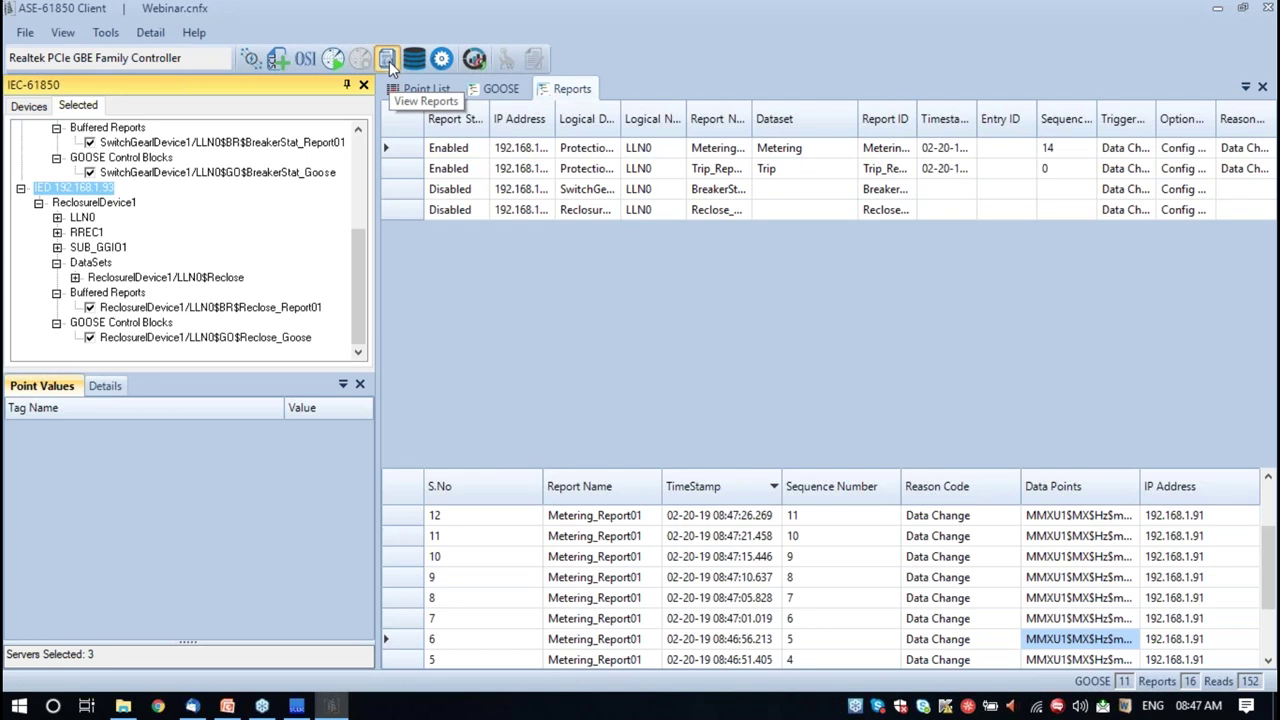
Enable Reclose_Report01 on ReclosureDevice1 and BreakerStat_Report01 on SwitchGearDevice1 (192.168.1.92)
{"action": "left_click", "coordinate": [389, 63]}
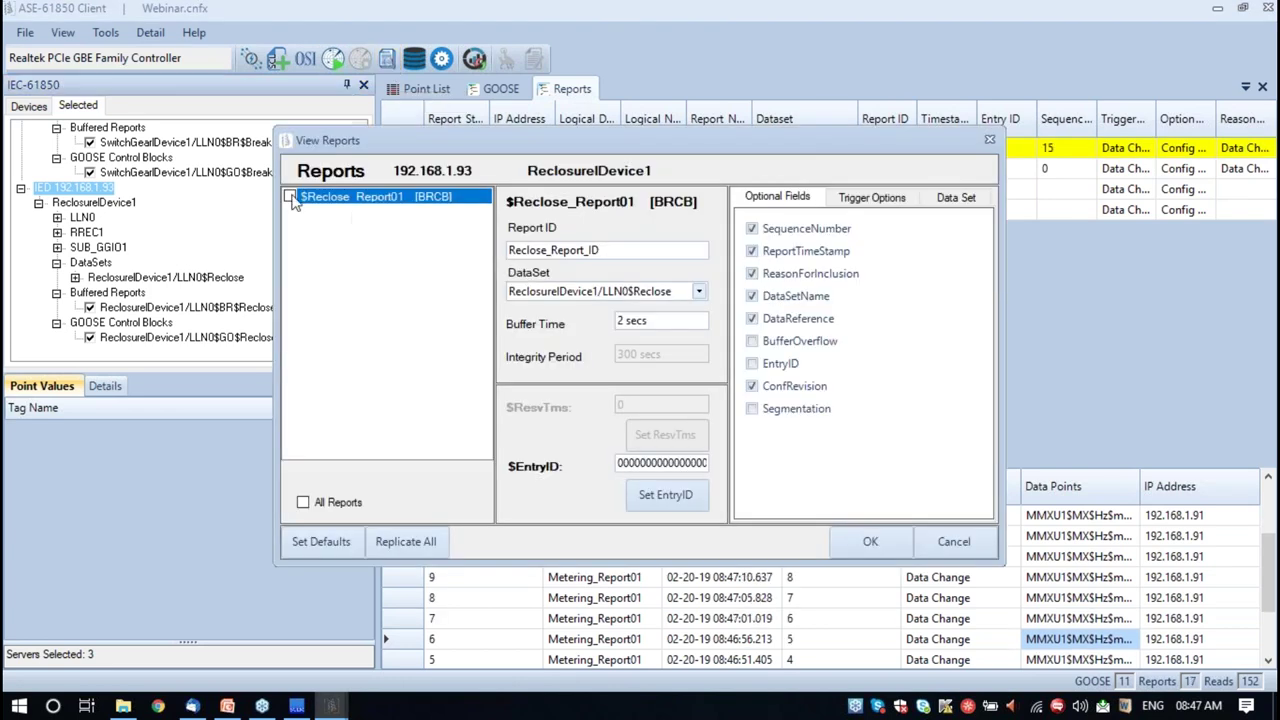
{"action": "left_click", "coordinate": [870, 543]}
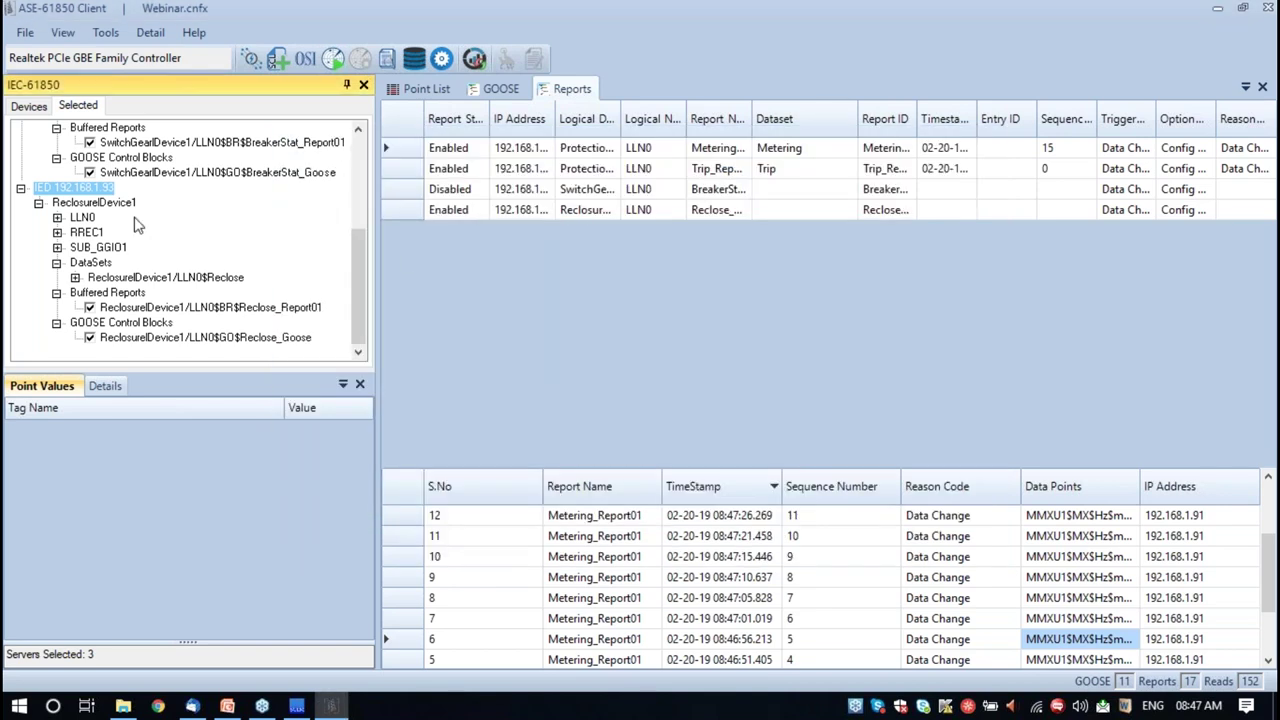
{"action": "scroll", "coordinate": [137, 226], "scroll_direction": "up", "scroll_amount": 4}
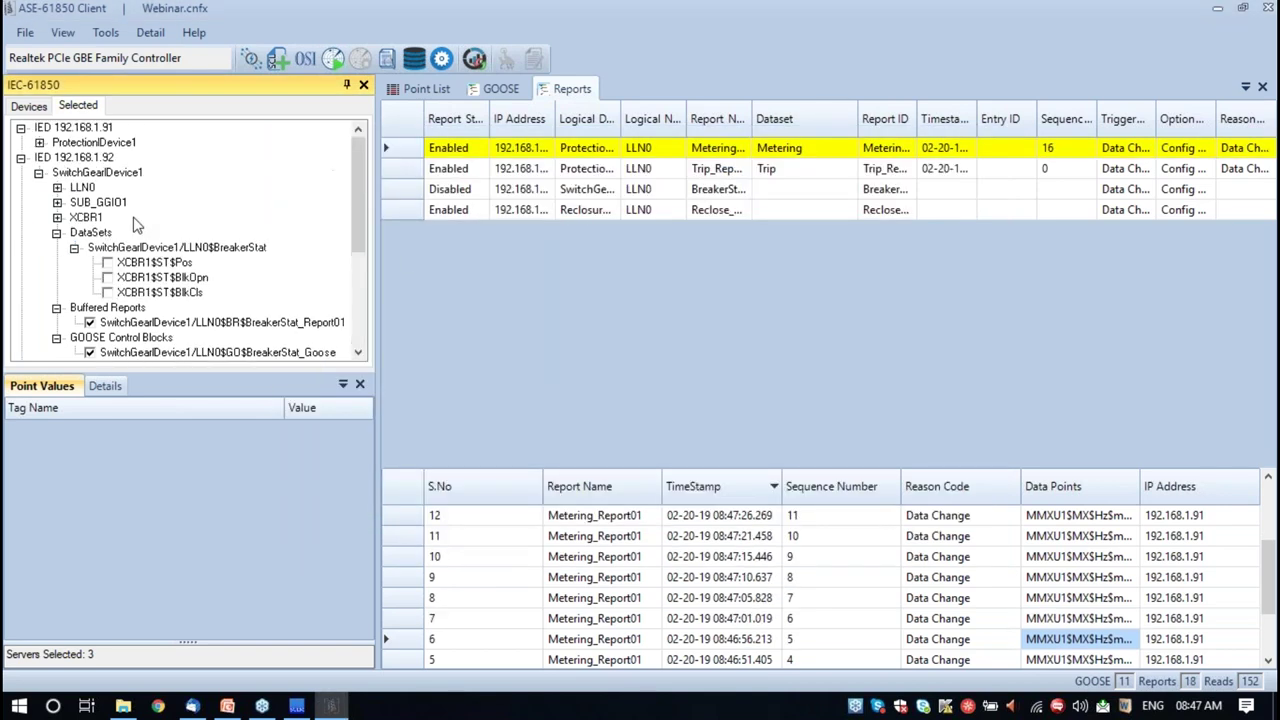
{"action": "left_click", "coordinate": [88, 160]}
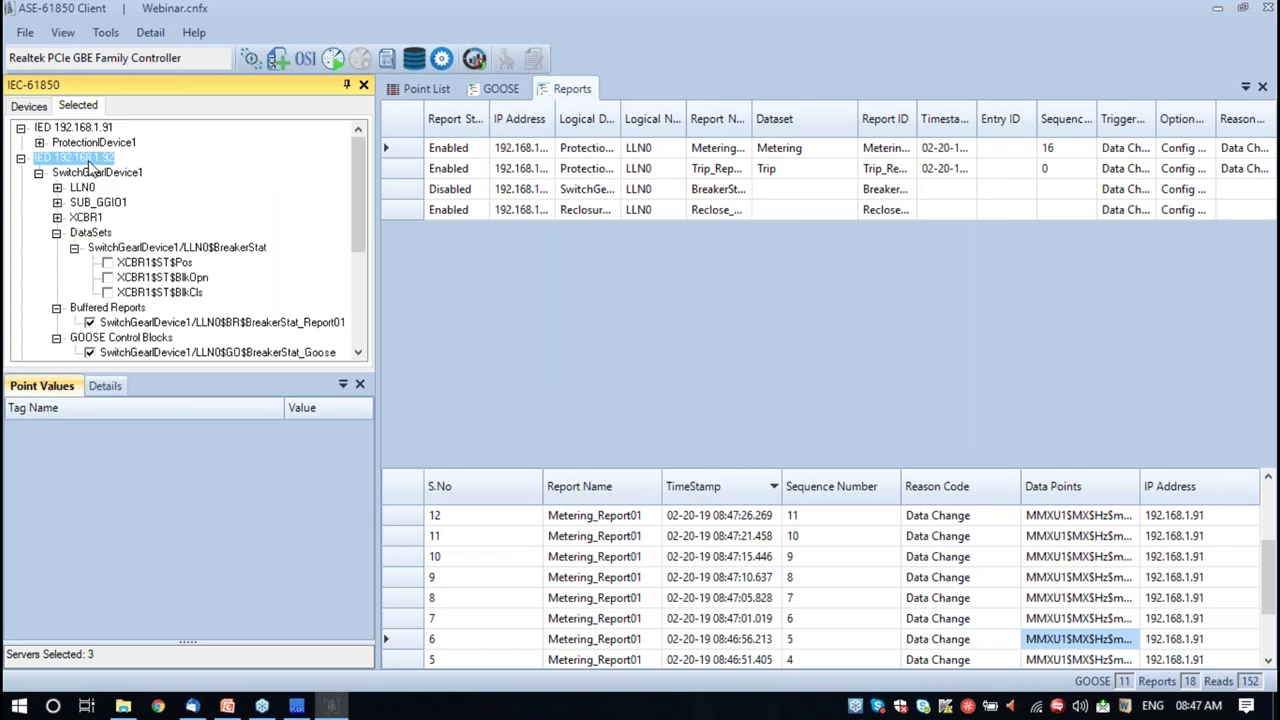
{"action": "left_click", "coordinate": [389, 60]}
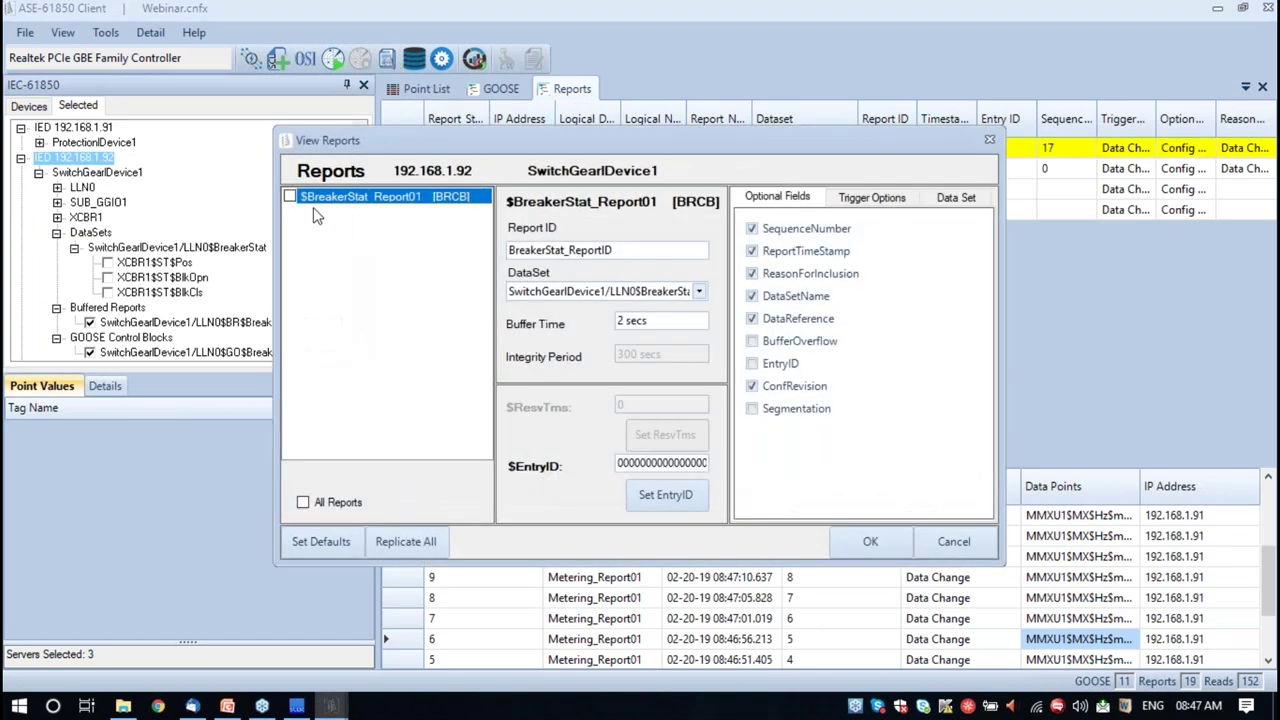
{"action": "left_click", "coordinate": [872, 542]}
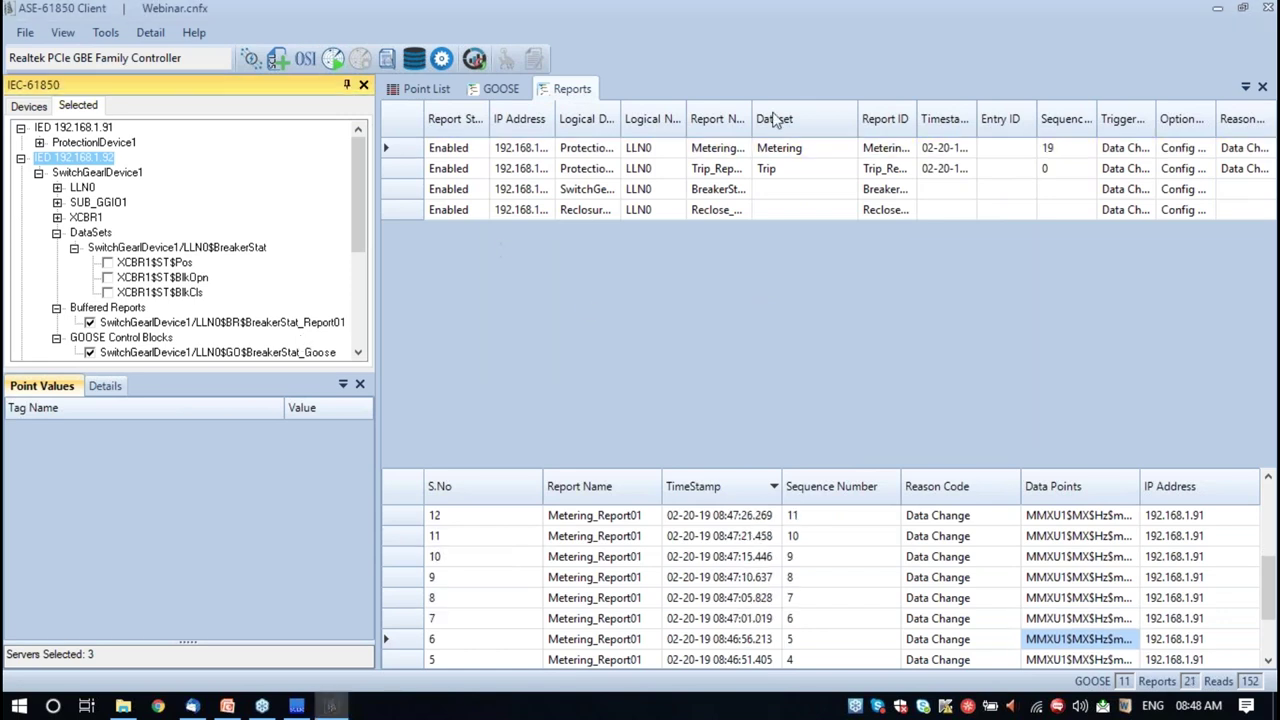
Widen the Report Name column and show BreakerStat_Report01's first record, breaker position Off / Open
{"action": "left_click", "coordinate": [752, 110]}
{"action": "left_click_drag", "start_coordinate": [752, 110], "coordinate": [792, 113]}
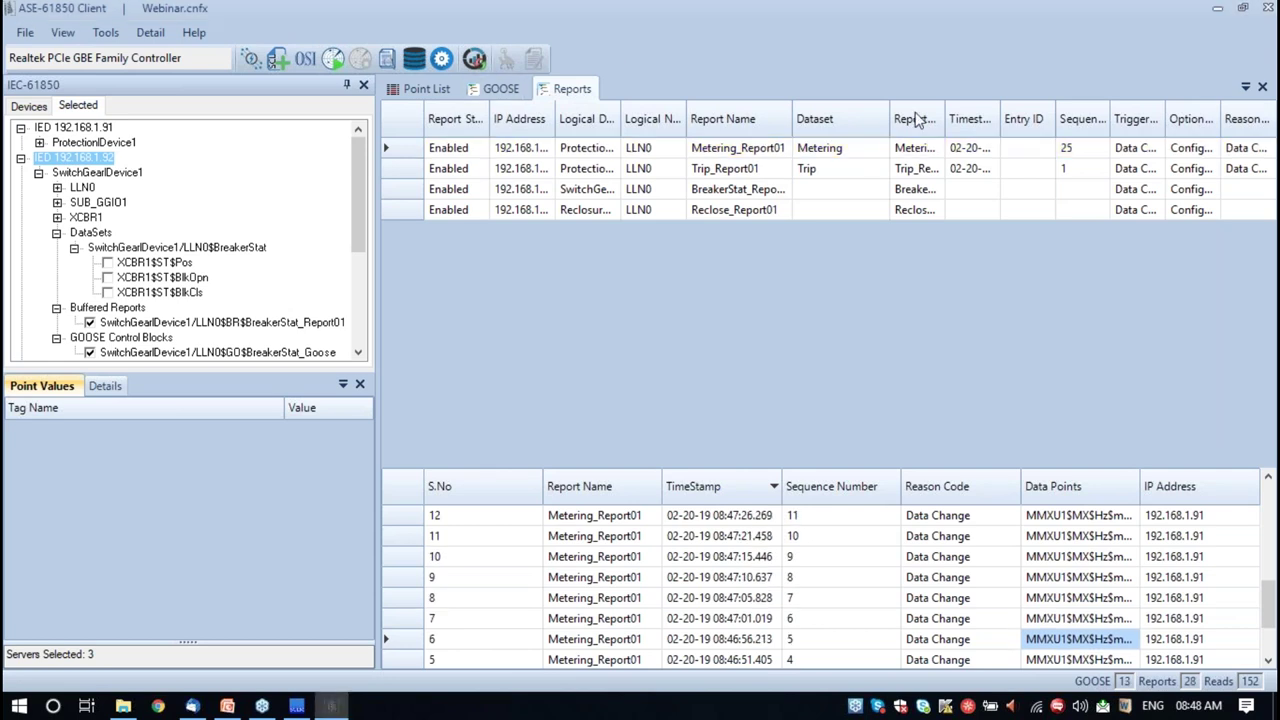
{"action": "left_click_drag", "start_coordinate": [812, 119], "coordinate": [840, 119]}
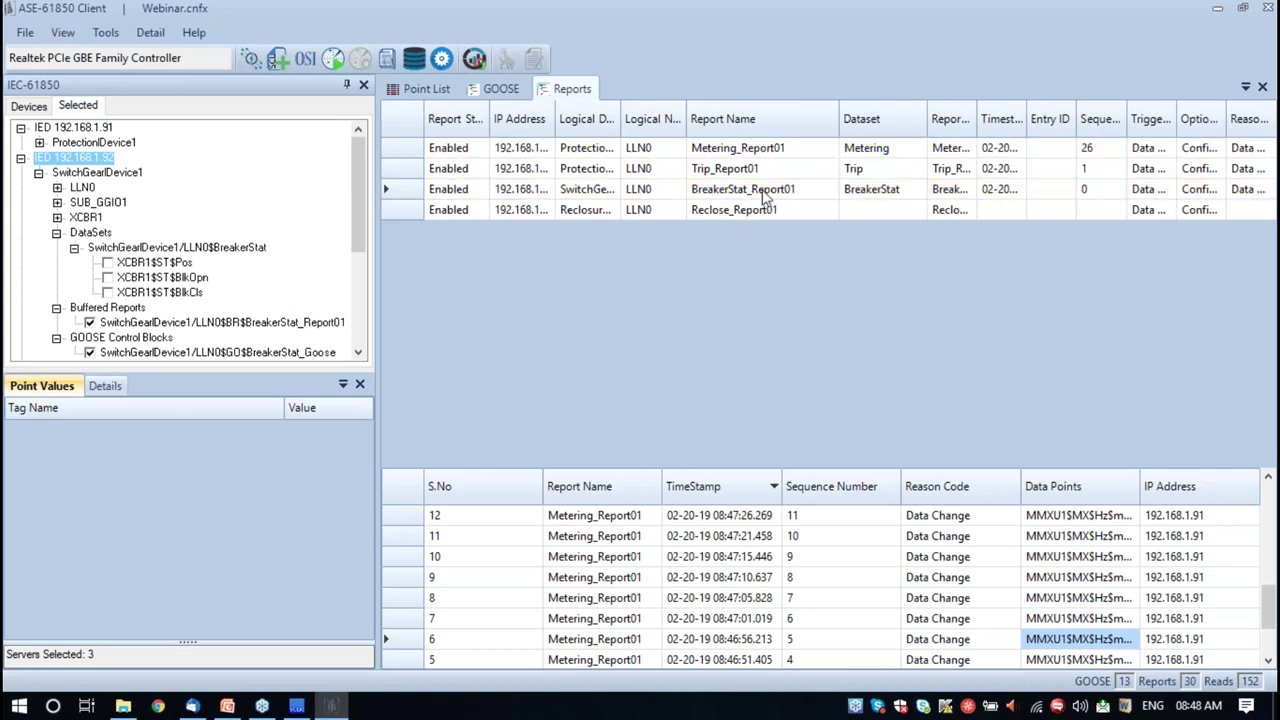
{"action": "left_click", "coordinate": [765, 194]}
{"action": "mouse_move", "coordinate": [1082, 525]}
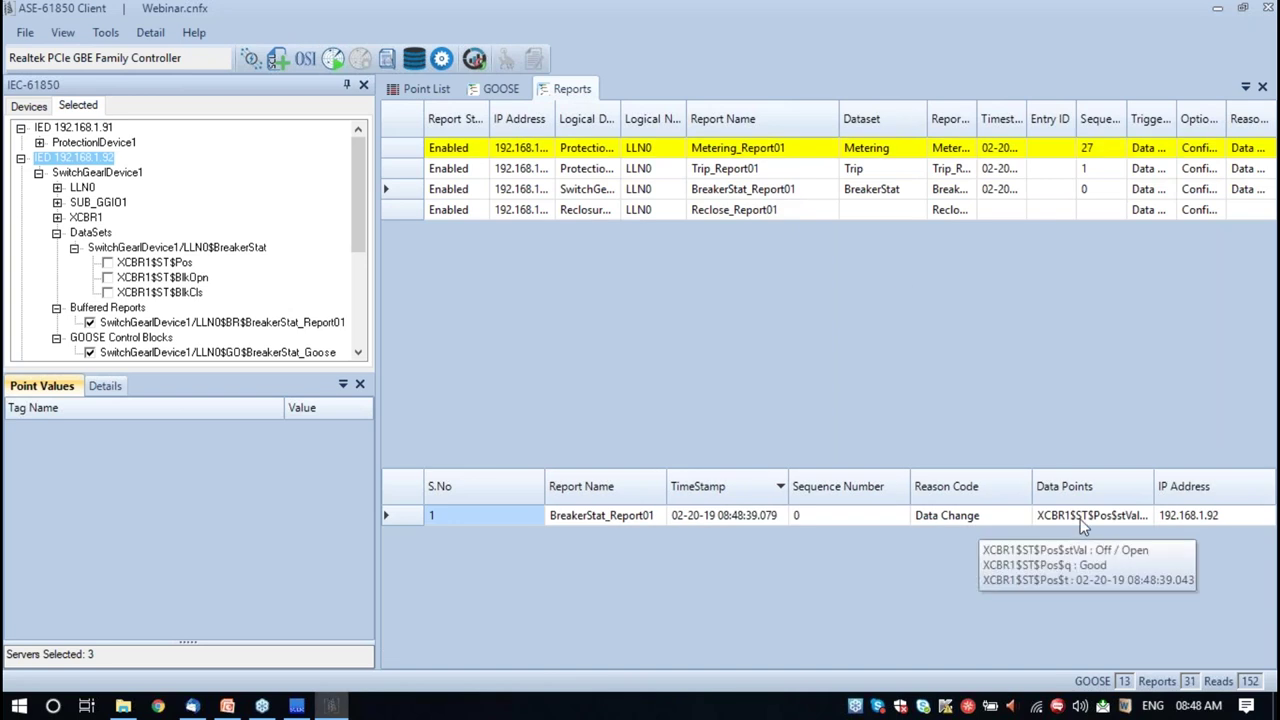
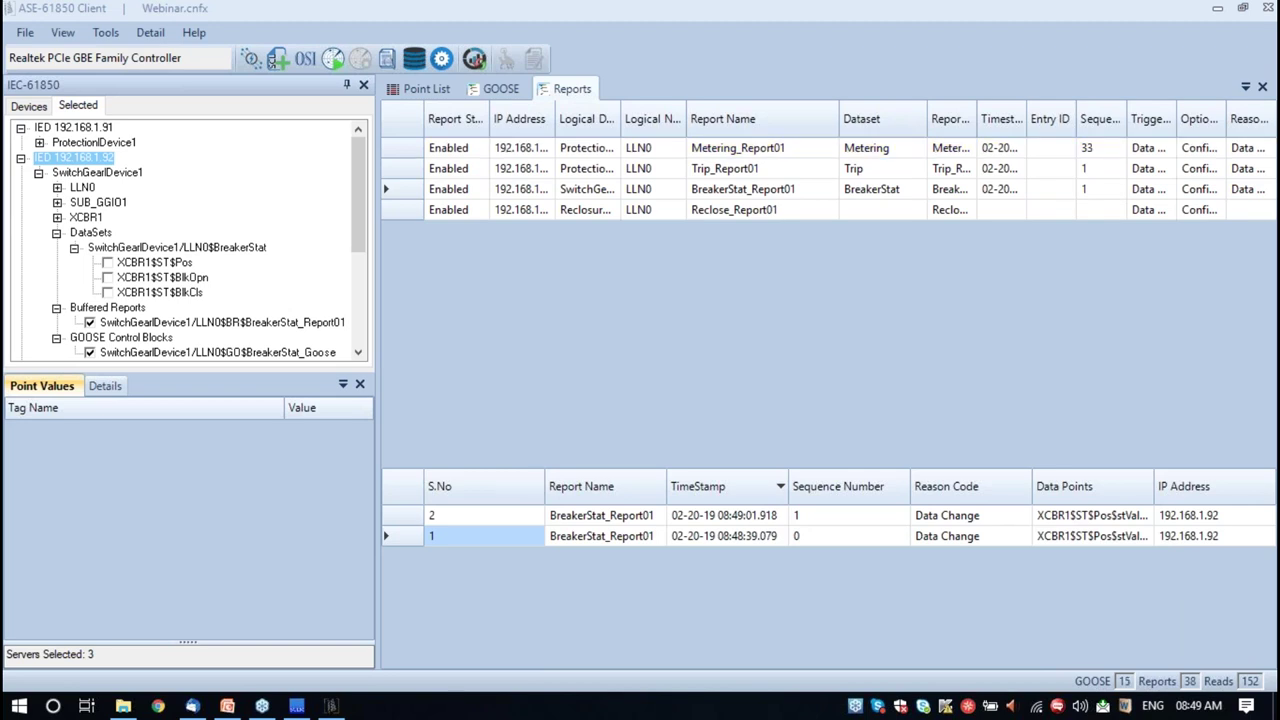
Review the GOOSE publishers, then show the point list with the breaker position's value history
{"action": "left_click", "coordinate": [760, 348]}
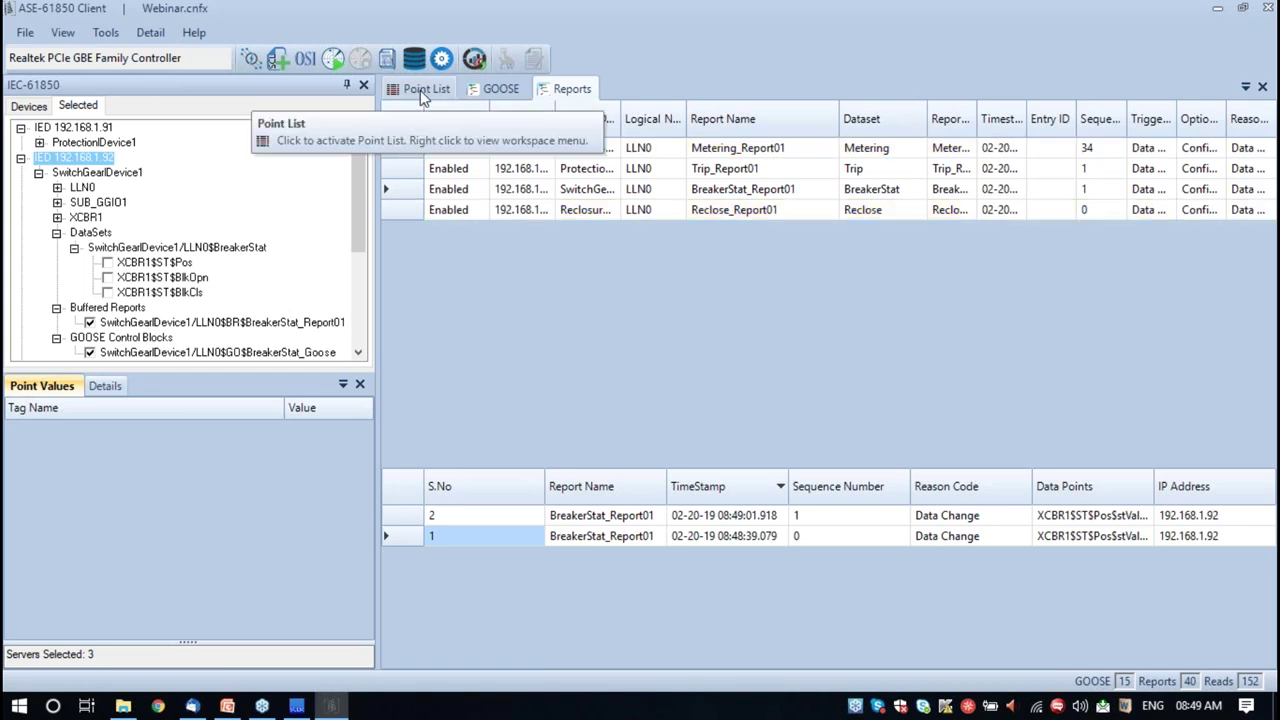
{"action": "left_click", "coordinate": [500, 88]}
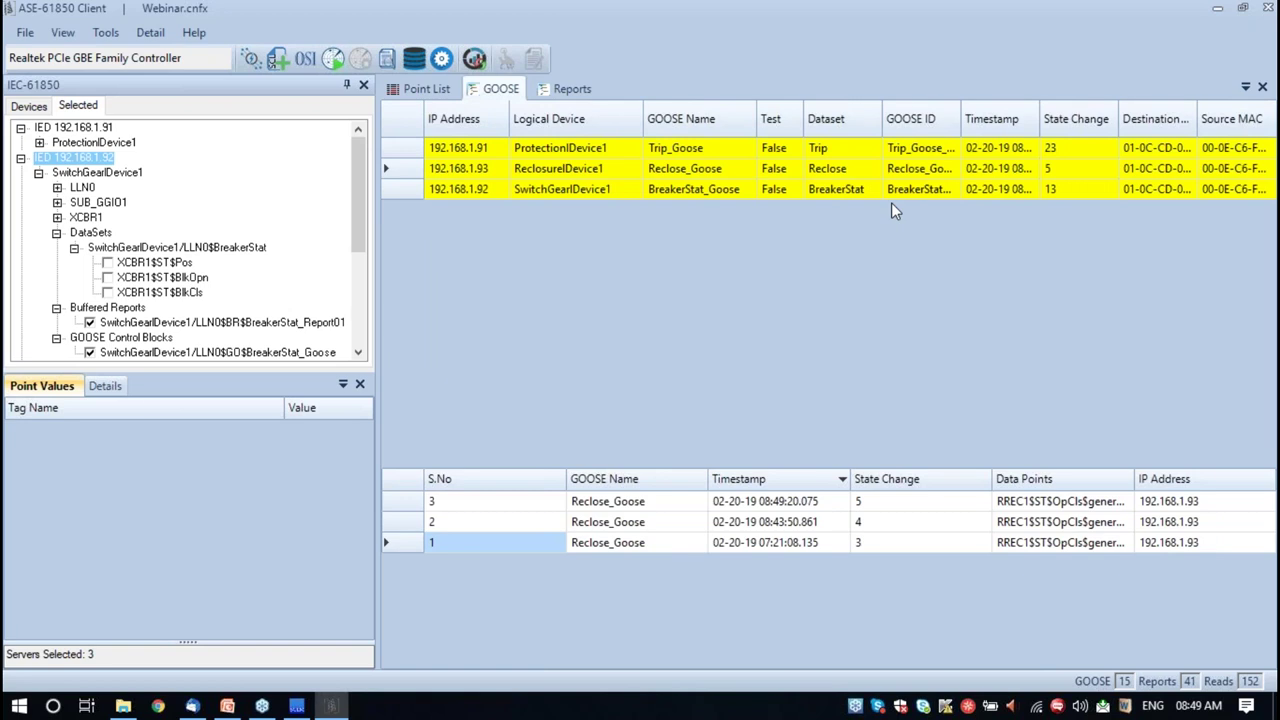
{"action": "left_click", "coordinate": [419, 91]}
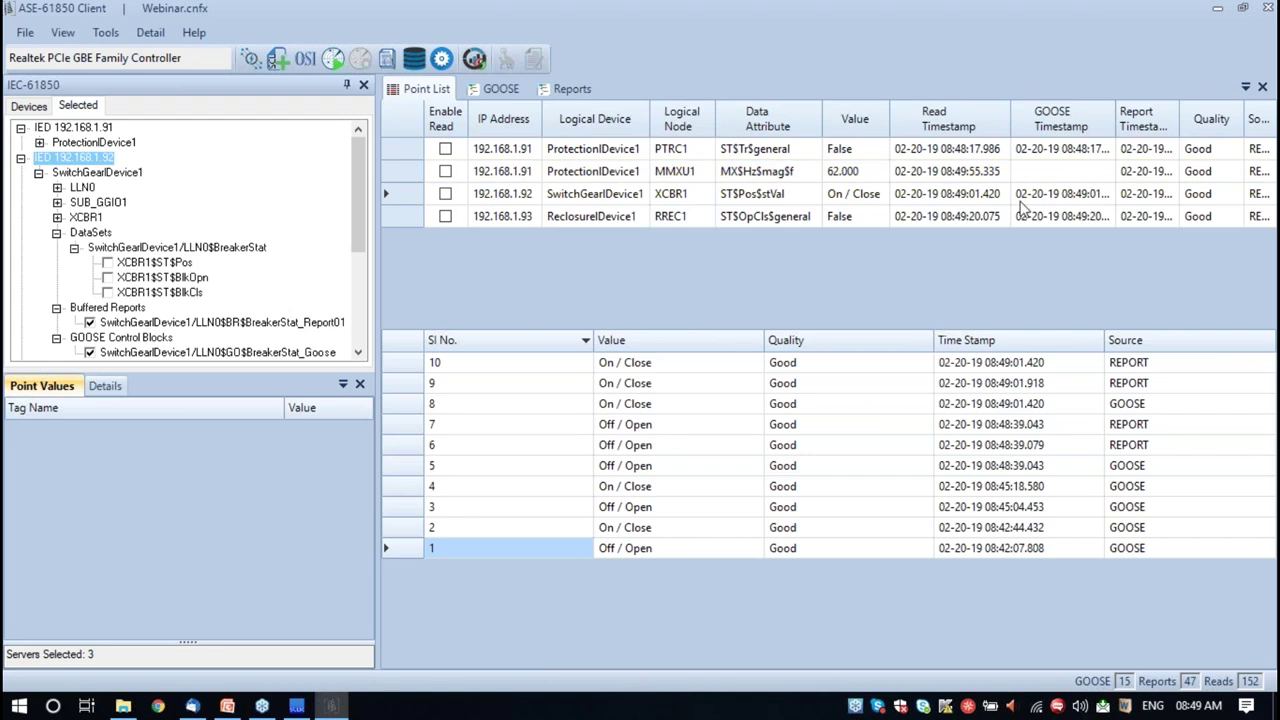
{"action": "left_click", "coordinate": [493, 90]}
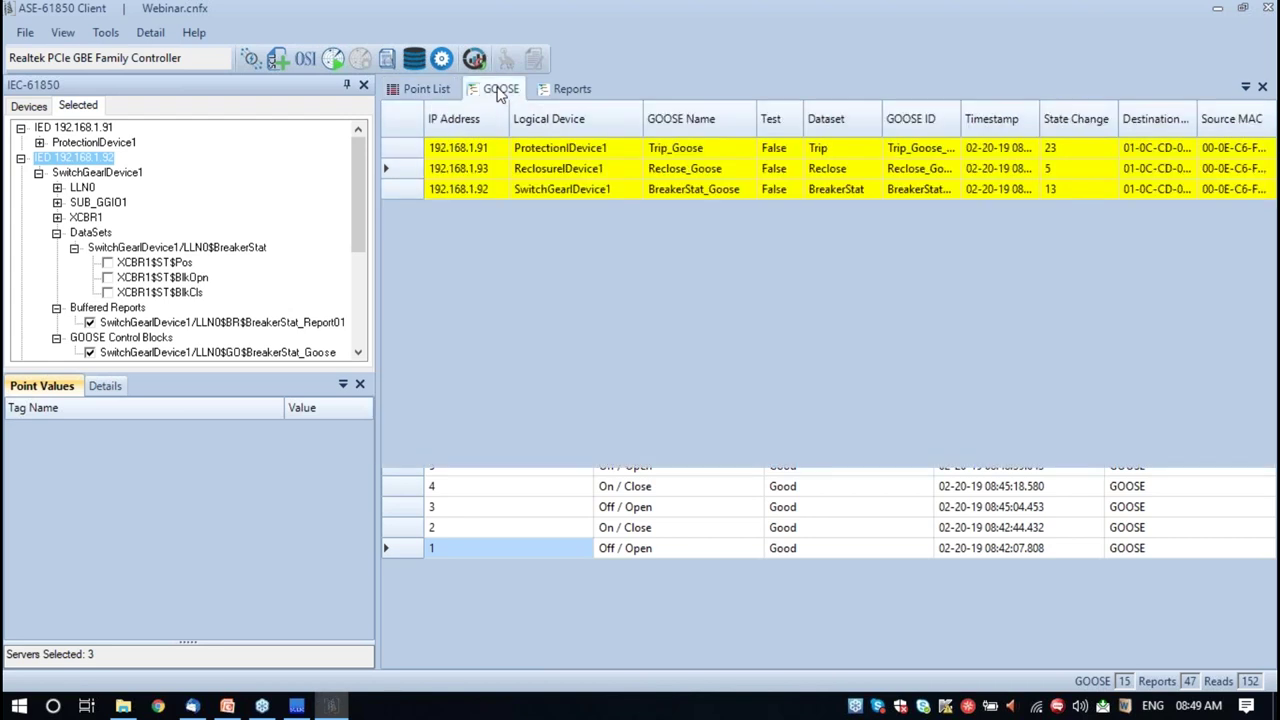
{"action": "left_click", "coordinate": [423, 89]}
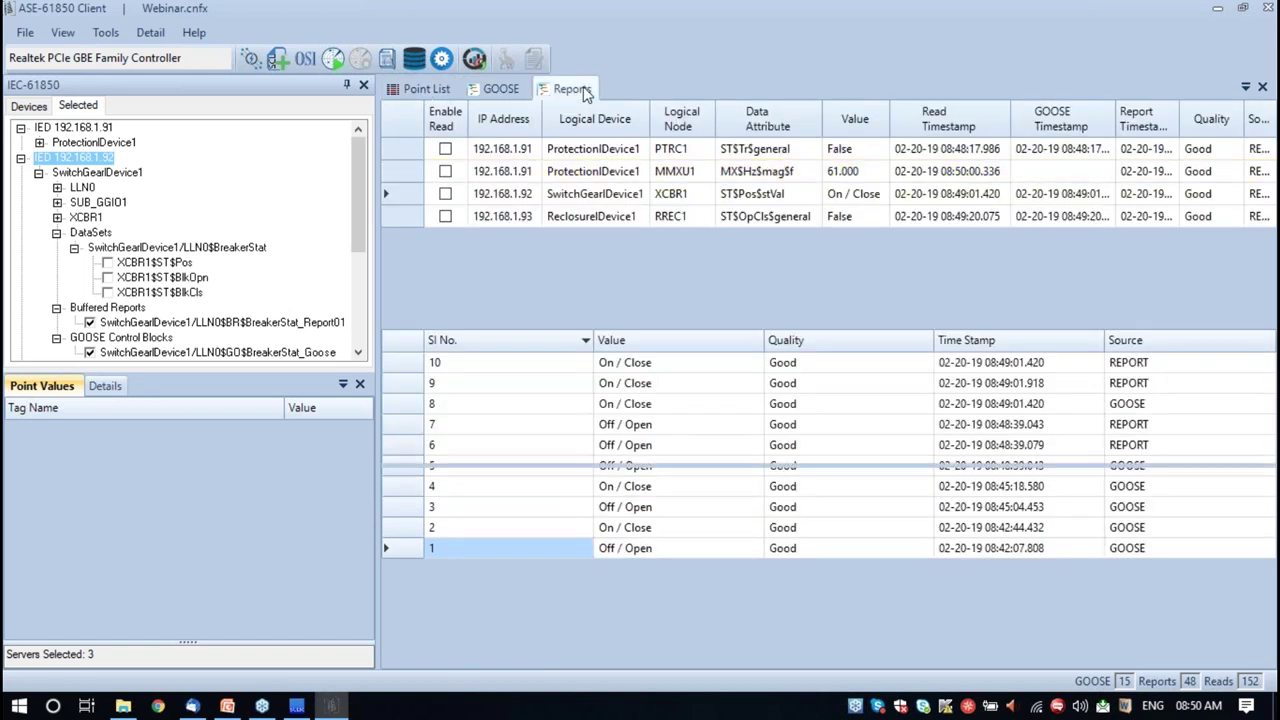
{"action": "left_click", "coordinate": [583, 88]}
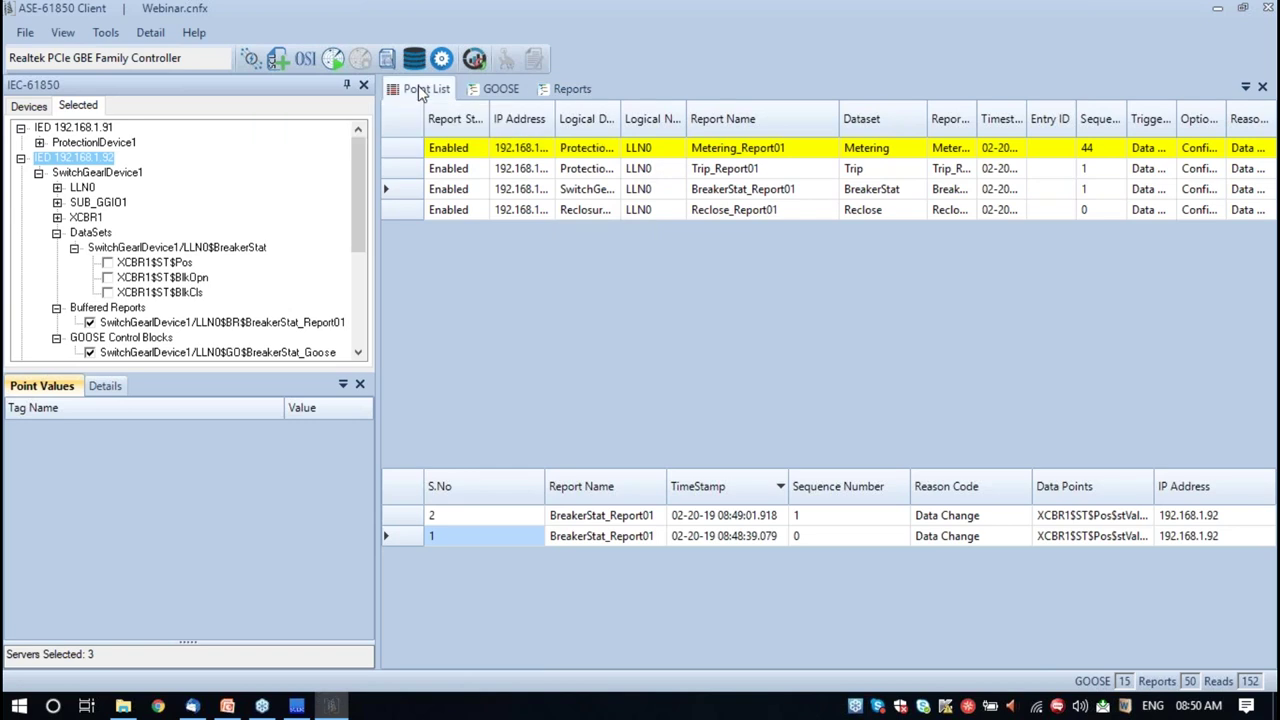
{"action": "left_click", "coordinate": [421, 90]}
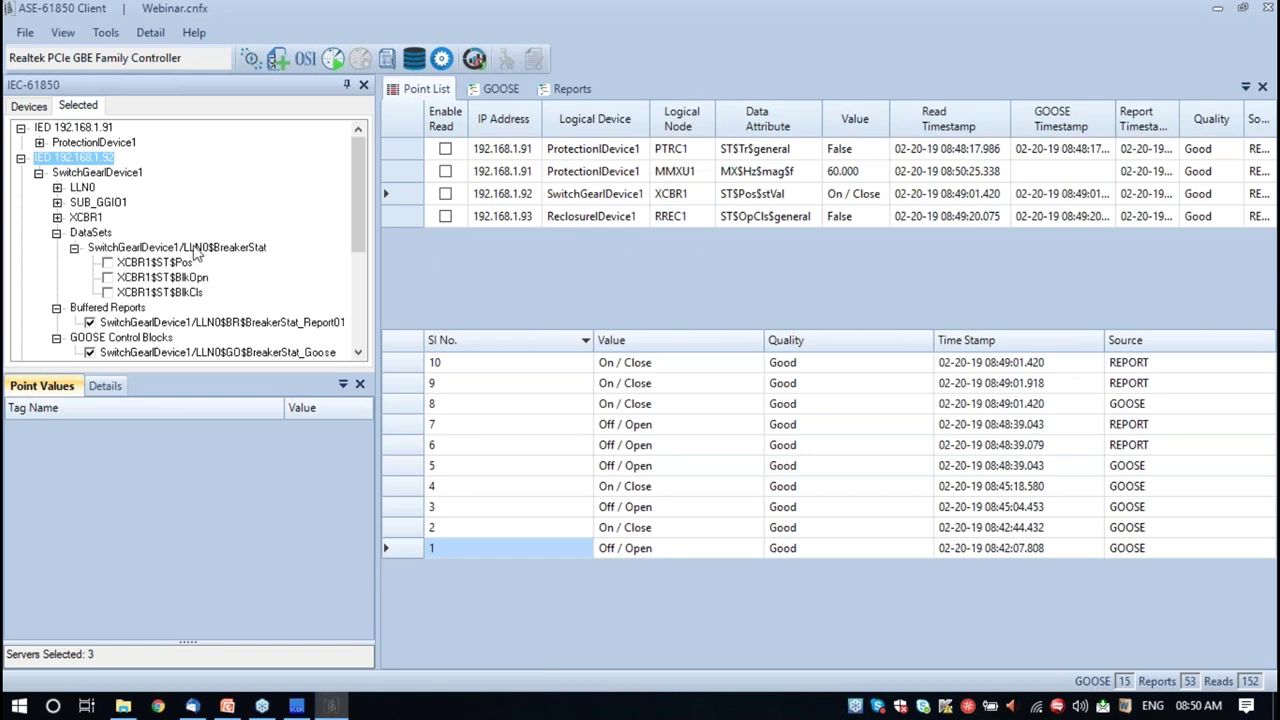
Select XCBR1 > CO > $Pos to list its Oper attributes, widening the tree pane and Tag Name column
{"action": "left_click_drag", "start_coordinate": [356, 184], "coordinate": [376, 293]}
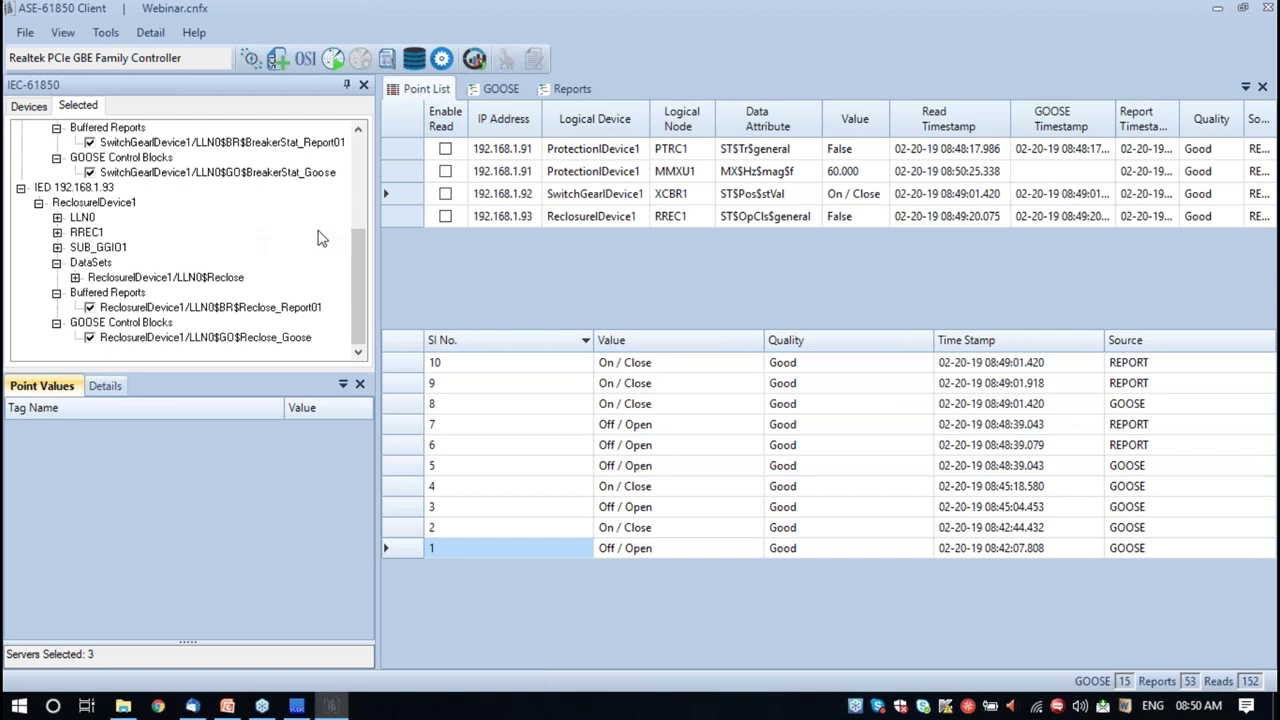
{"action": "left_click_drag", "start_coordinate": [355, 274], "coordinate": [366, 185]}
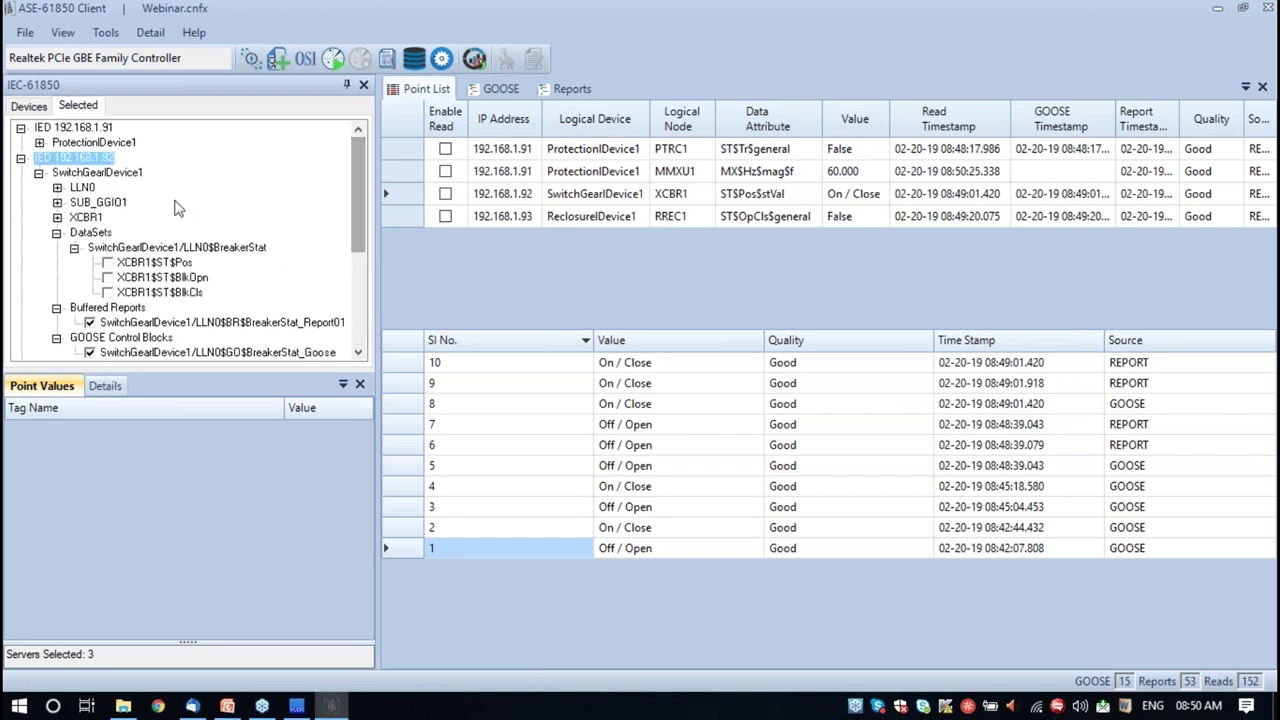
{"action": "left_click", "coordinate": [57, 217]}
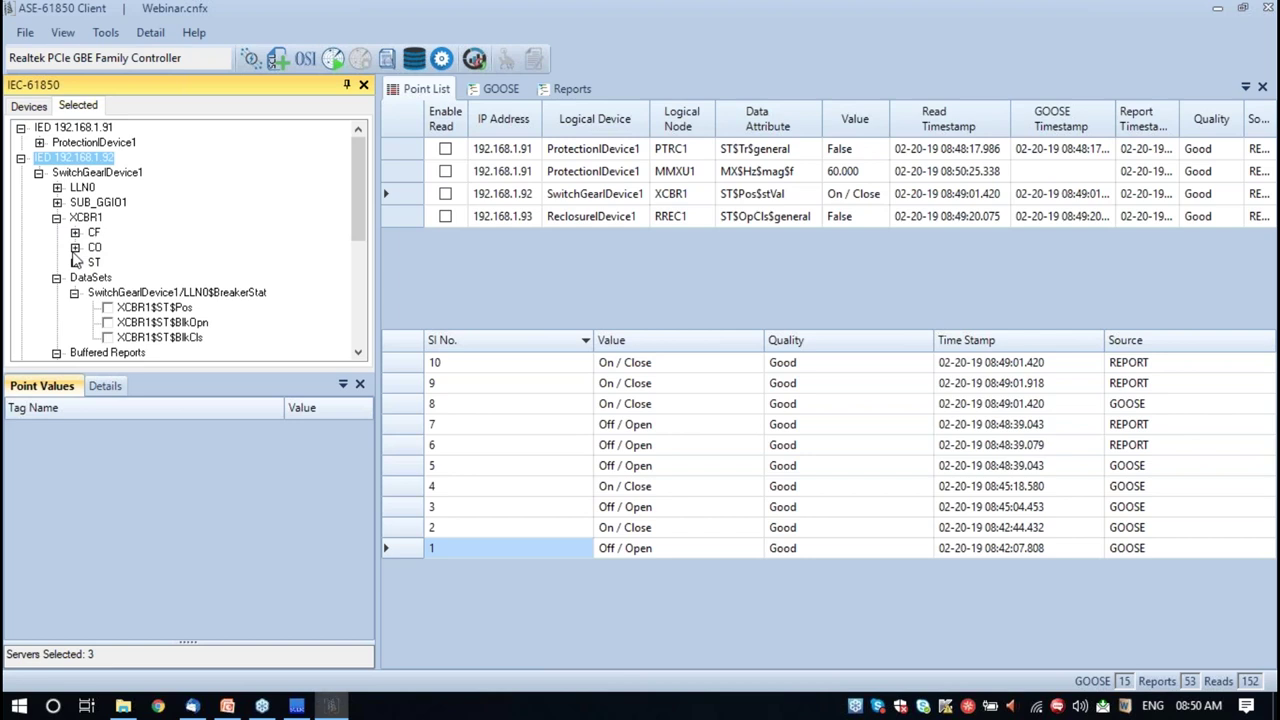
{"action": "left_click", "coordinate": [75, 247]}
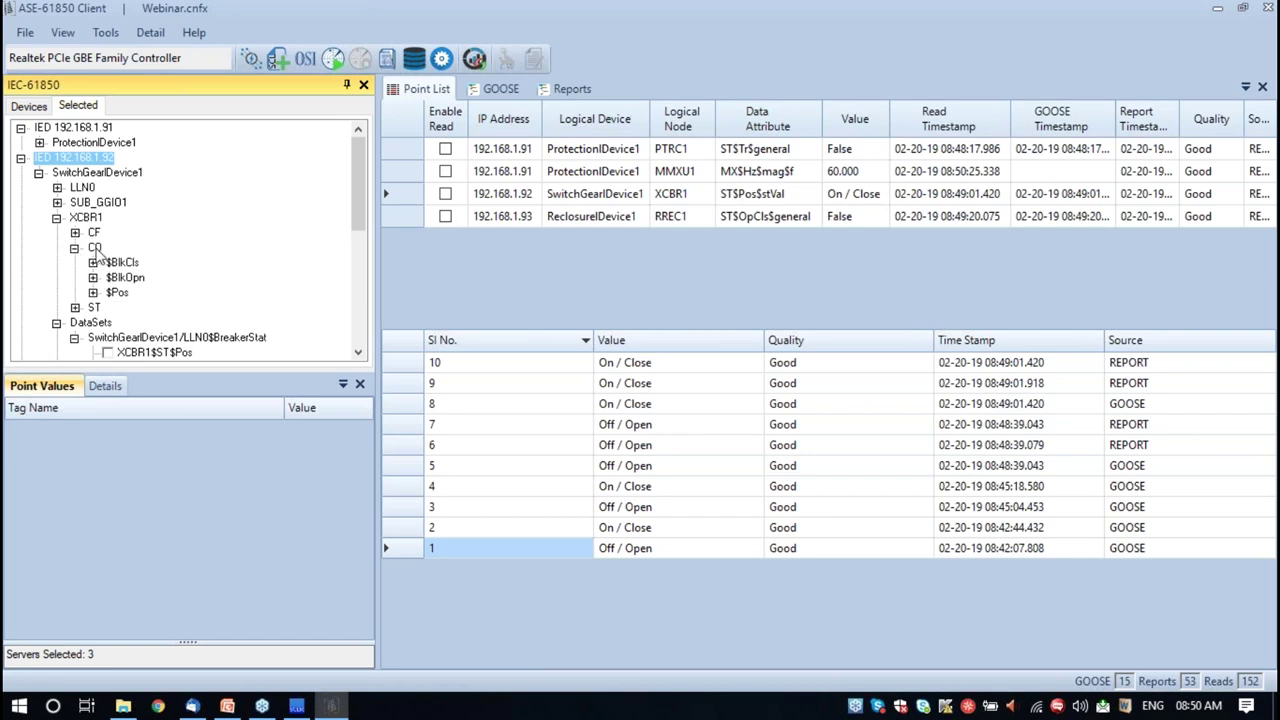
{"action": "left_click", "coordinate": [137, 298]}
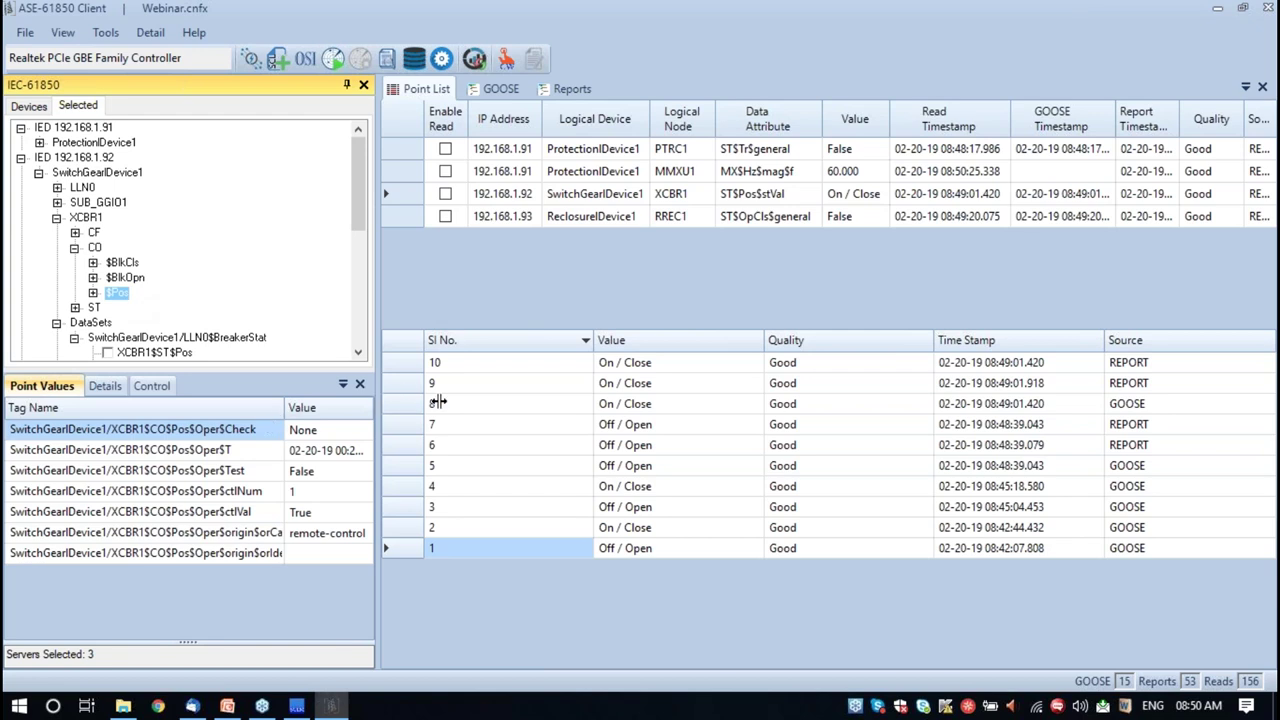
{"action": "left_click_drag", "start_coordinate": [438, 401], "coordinate": [438, 401]}
{"action": "mouse_move", "coordinate": [329, 408]}
{"action": "left_mouse_down"}
{"action": "mouse_move", "coordinate": [291, 408]}
{"action": "mouse_move", "coordinate": [310, 408]}
{"action": "left_mouse_up"}
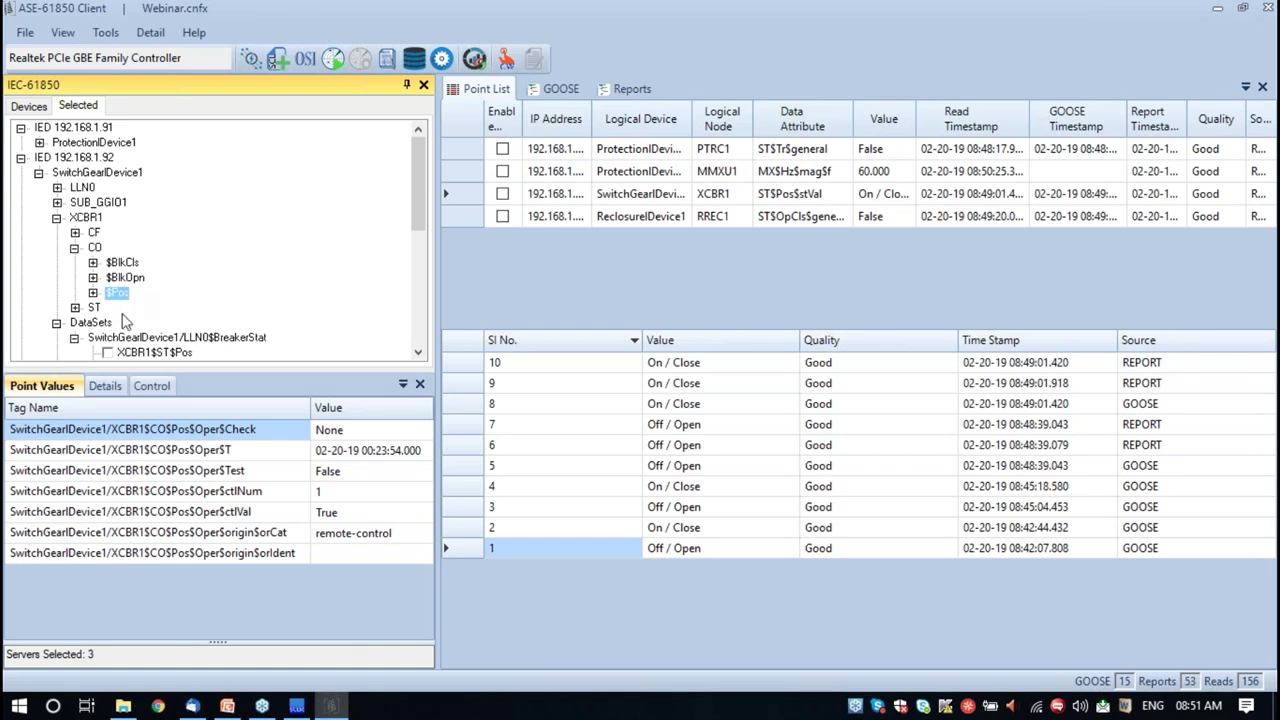
Show the point values of XCBR1 ST $Pos, confirming the breaker reads On / Close
{"action": "left_click", "coordinate": [158, 390]}
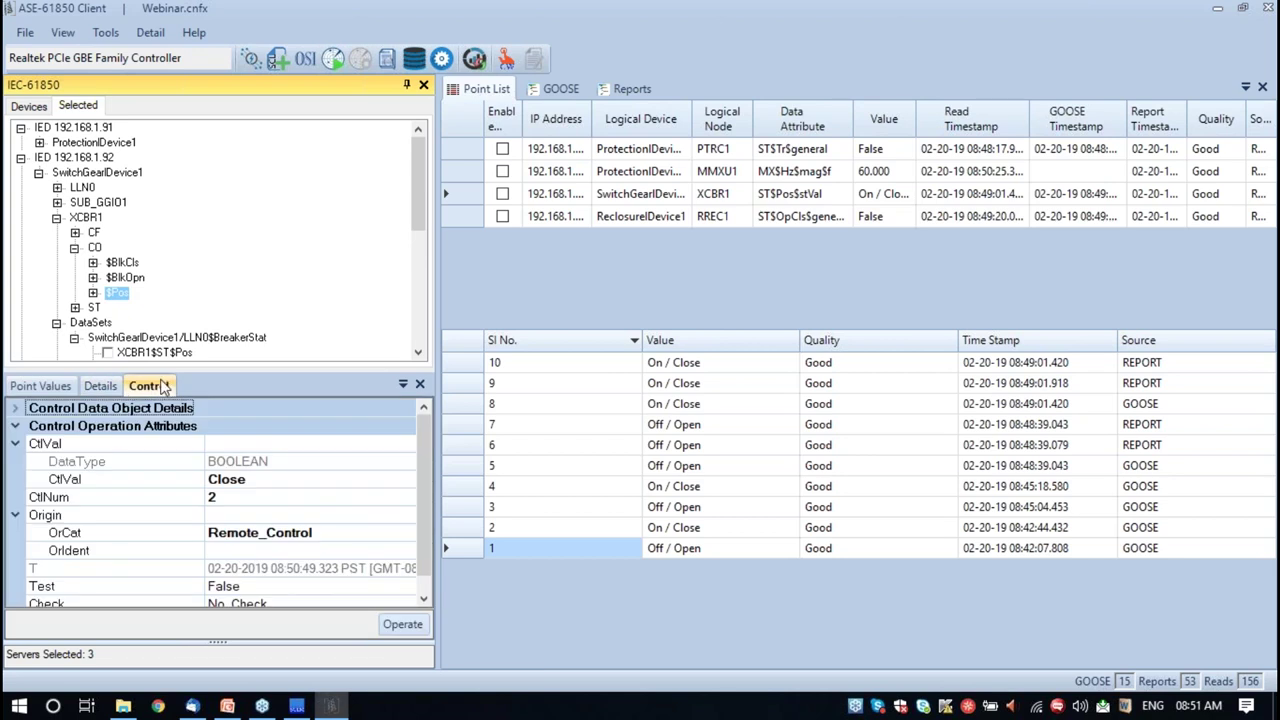
{"action": "left_click", "coordinate": [75, 308]}
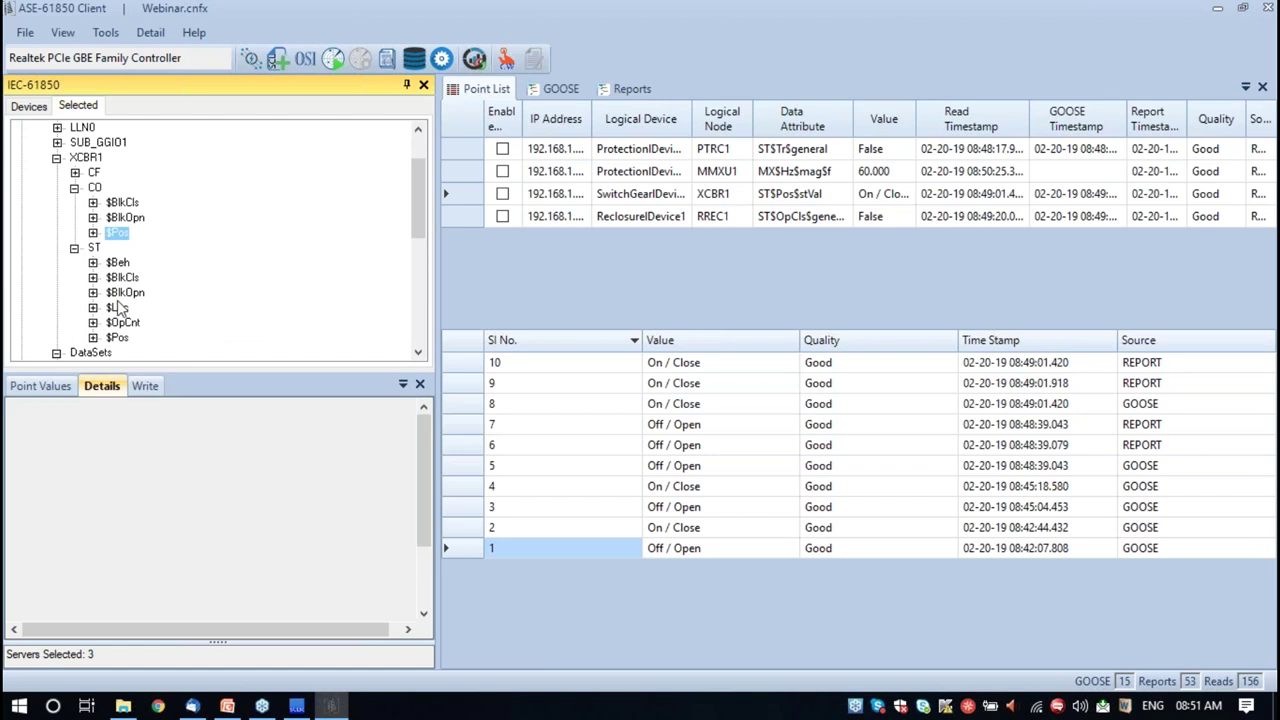
{"action": "left_click", "coordinate": [117, 337]}
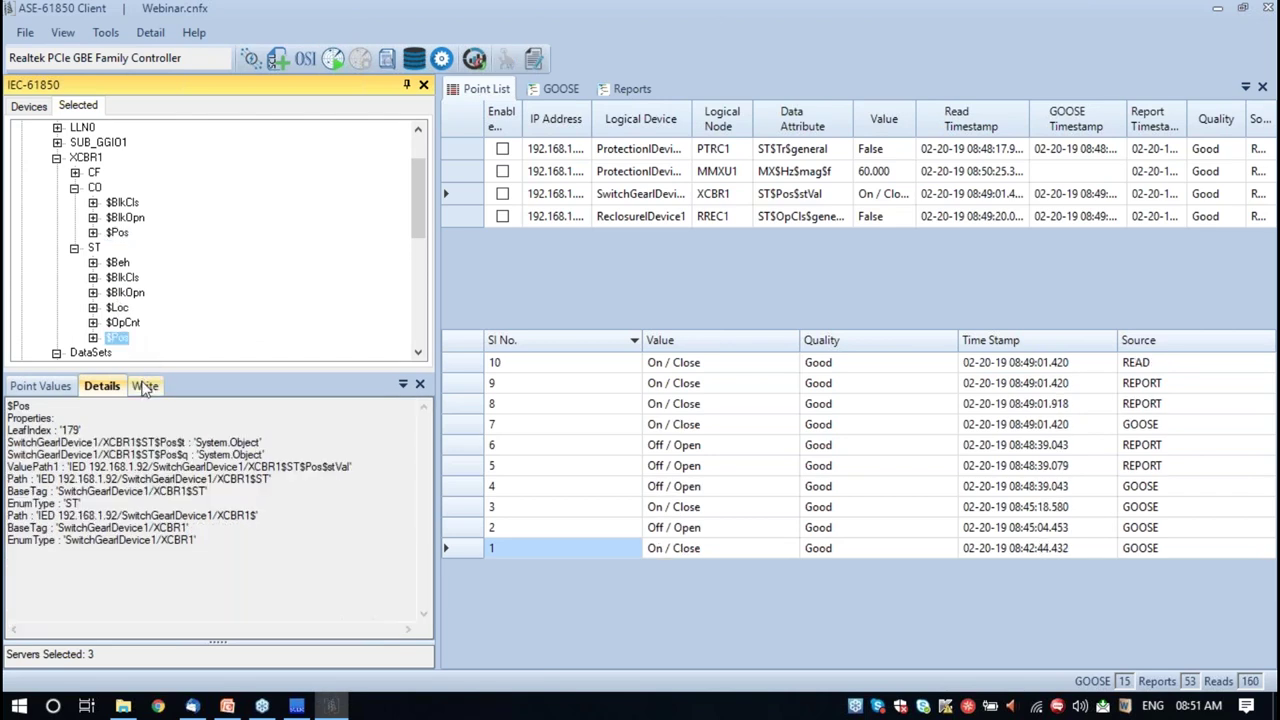
{"action": "left_click", "coordinate": [42, 388]}
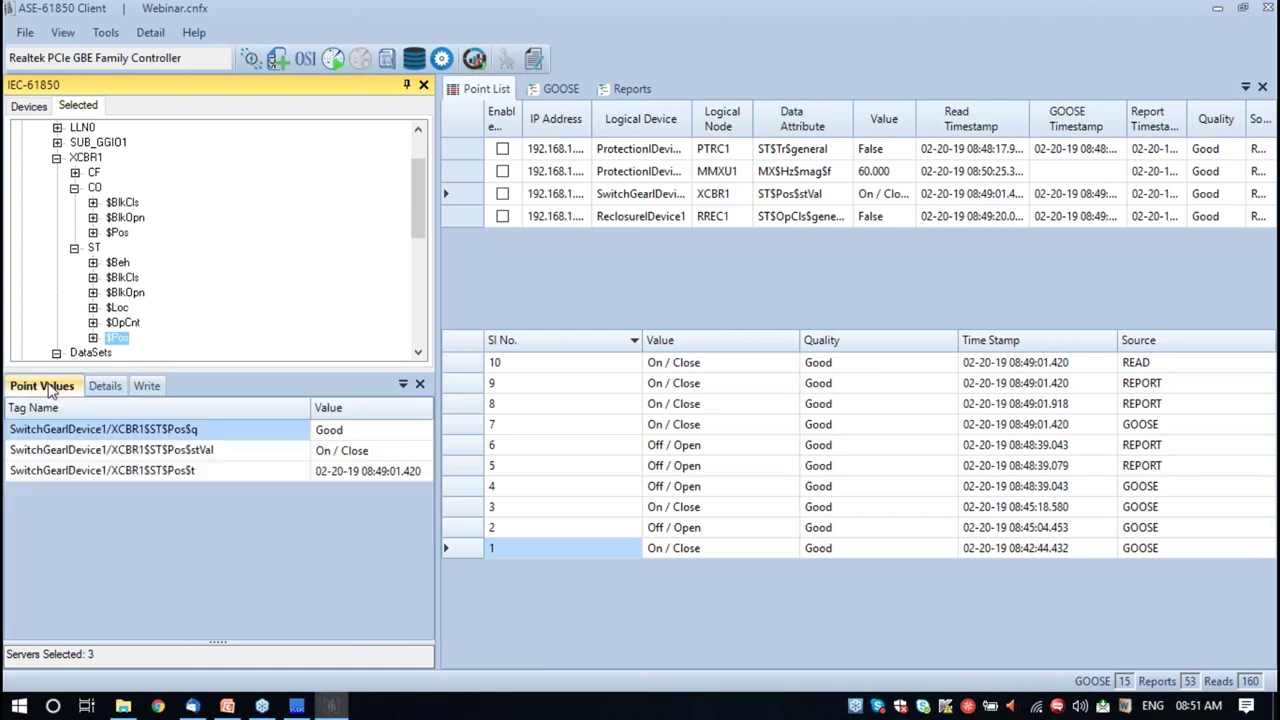
Show the Control settings for CO $Pos: CtlVal Close, CtlNum 2, OrCat Remote_Control, No_Check
{"action": "left_click", "coordinate": [118, 234]}
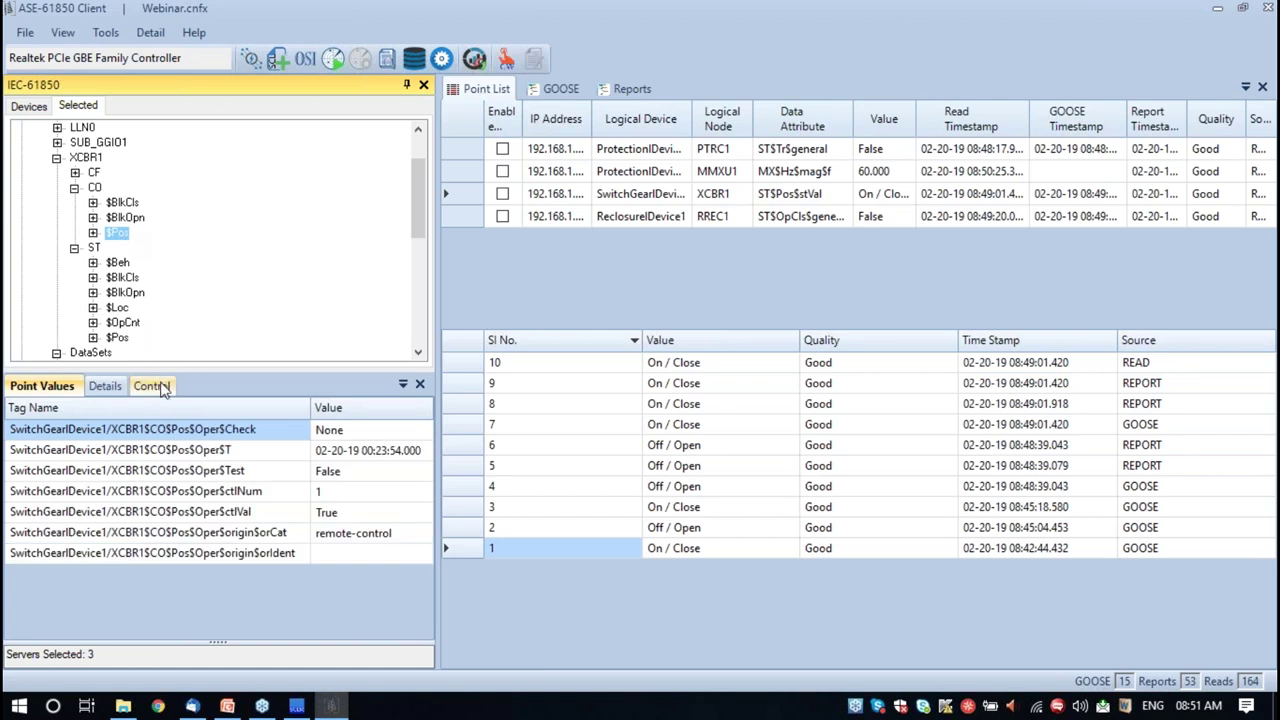
{"action": "left_click", "coordinate": [152, 386]}
{"action": "left_click_drag", "start_coordinate": [422, 455], "coordinate": [415, 486]}
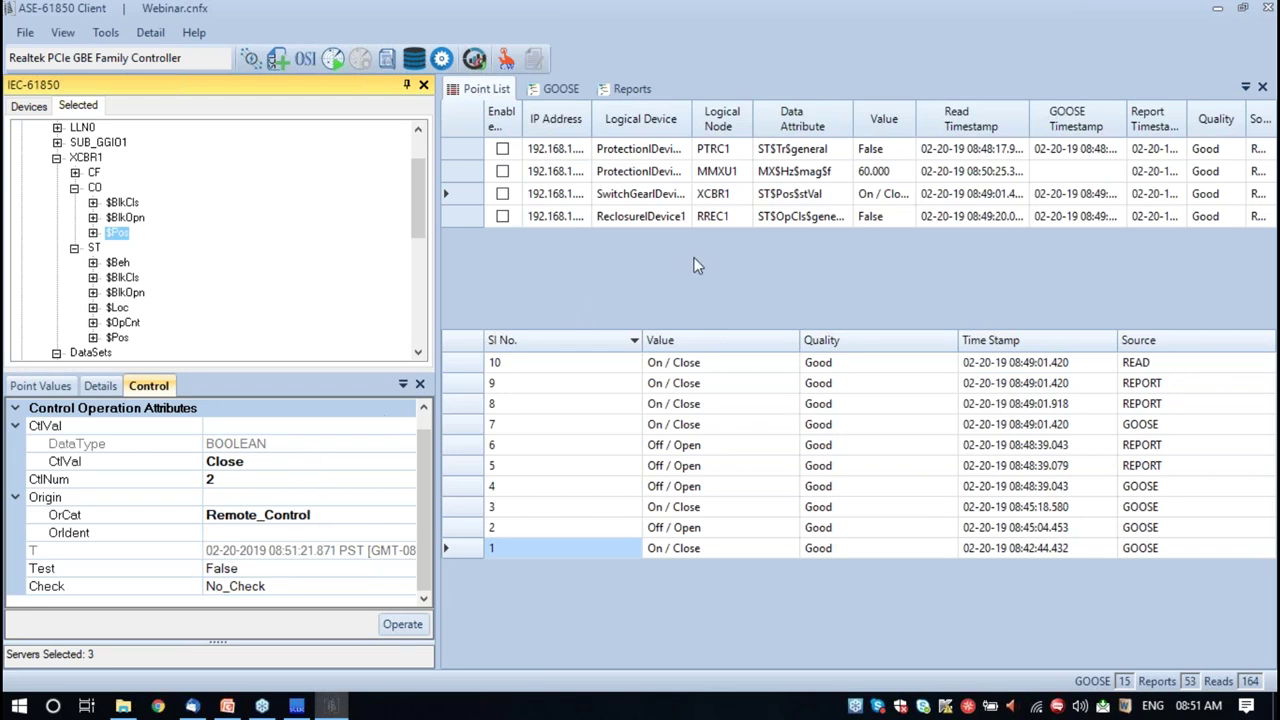
Widen the Value column and change the $Pos CtlVal from Close to Open
{"action": "left_click_drag", "start_coordinate": [918, 126], "coordinate": [956, 128]}
{"action": "left_click_drag", "start_coordinate": [926, 180], "coordinate": [956, 180]}
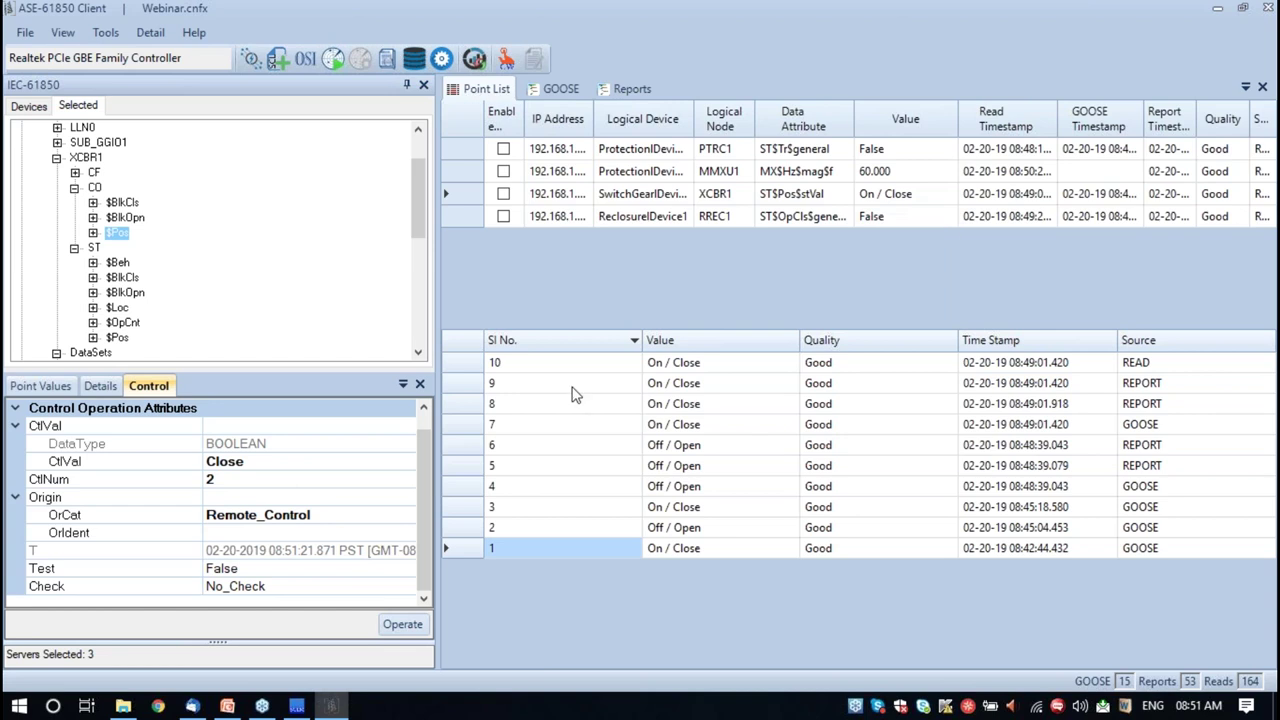
{"action": "left_click", "coordinate": [253, 466]}
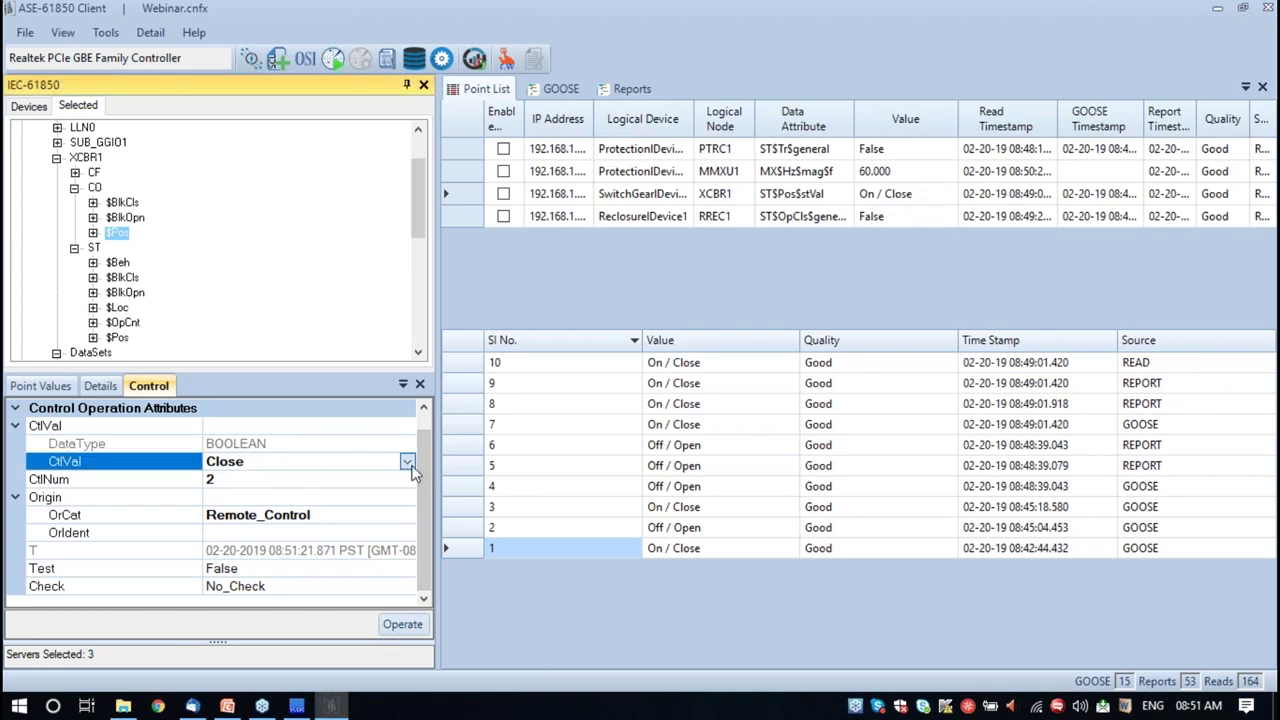
{"action": "left_click", "coordinate": [408, 463]}
{"action": "left_click", "coordinate": [222, 497]}
{"action": "left_click", "coordinate": [795, 197]}
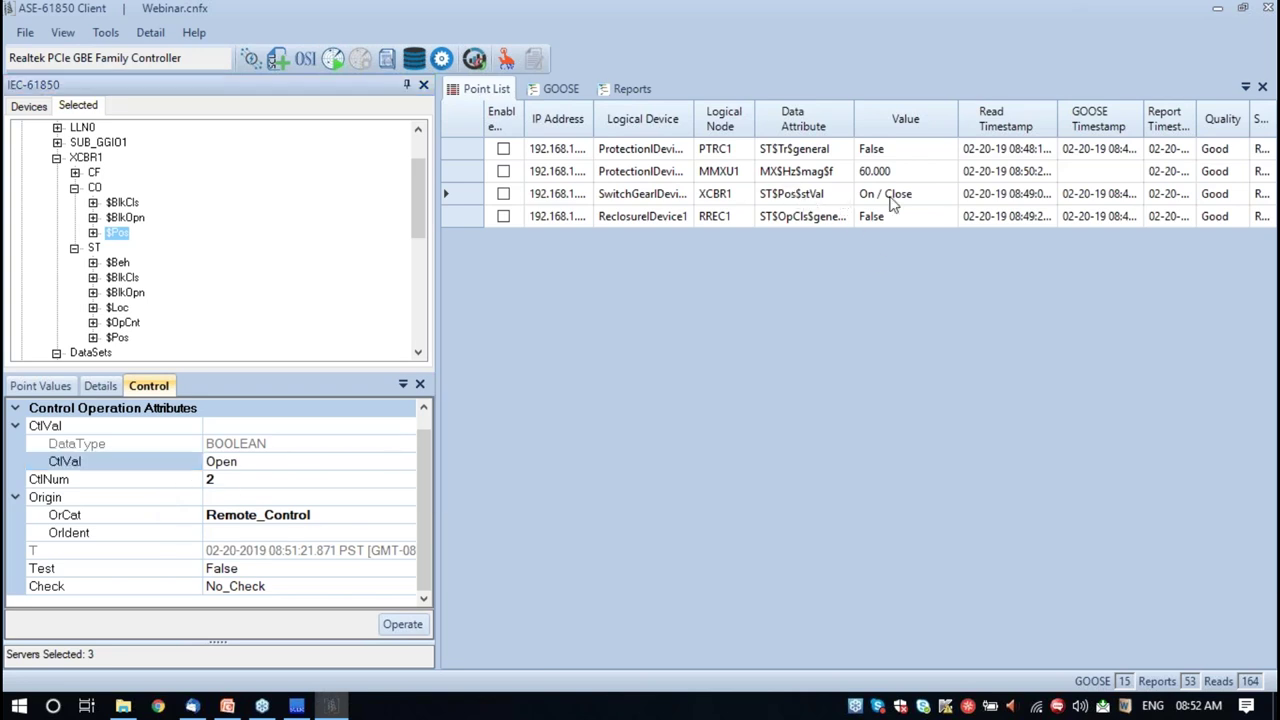
{"action": "left_click", "coordinate": [236, 462]}
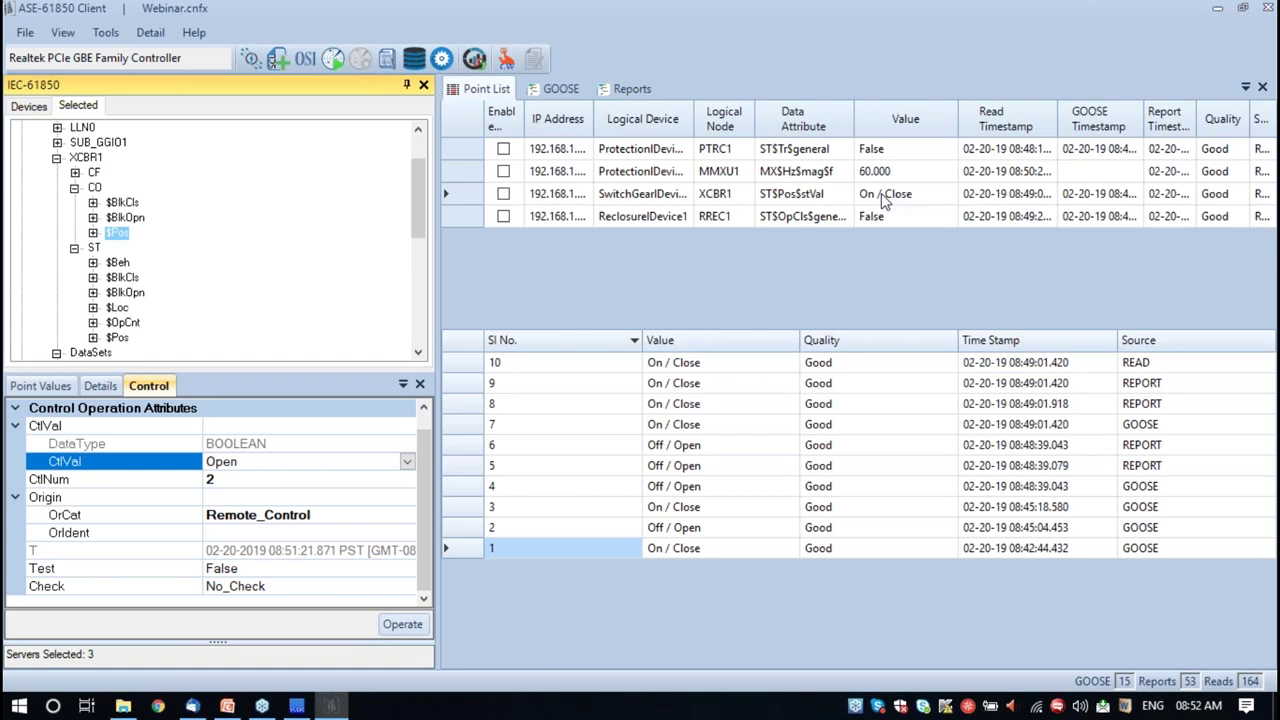
Operate the Open command and check the new BreakerStat_Report01 report, sequence 2, showing Off / Open
{"action": "left_click", "coordinate": [403, 625]}
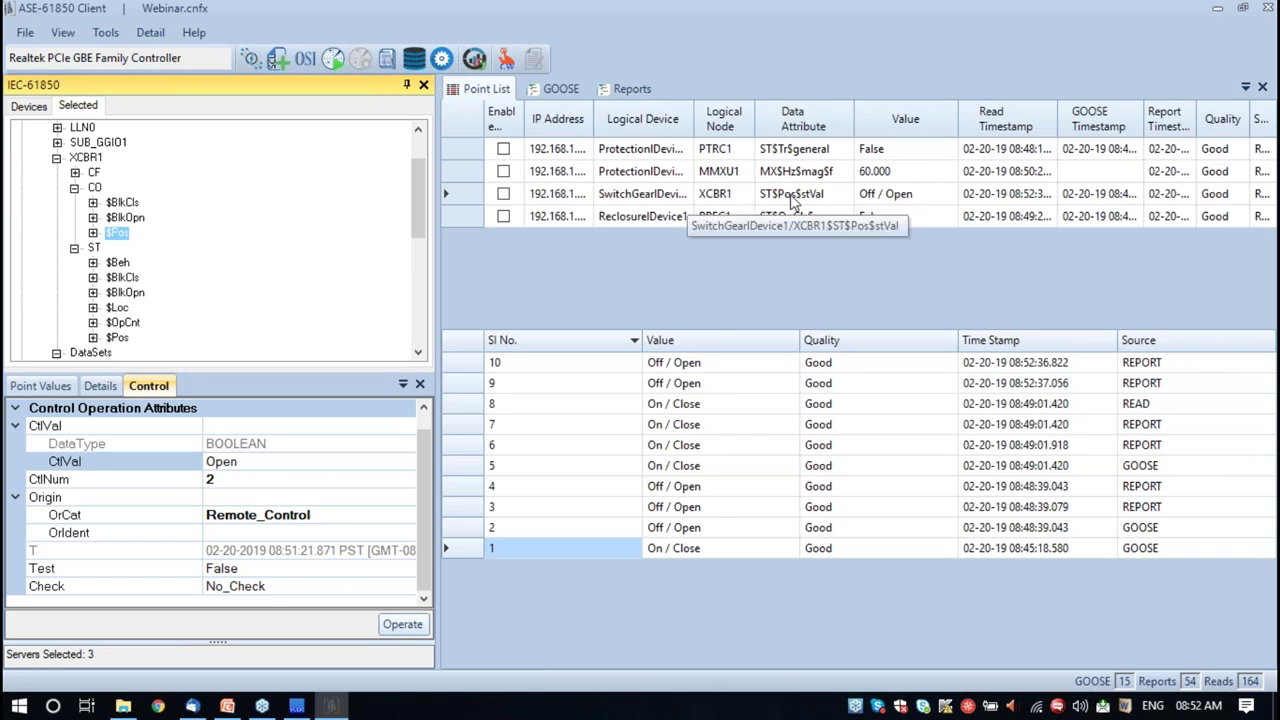
{"action": "left_click", "coordinate": [650, 97]}
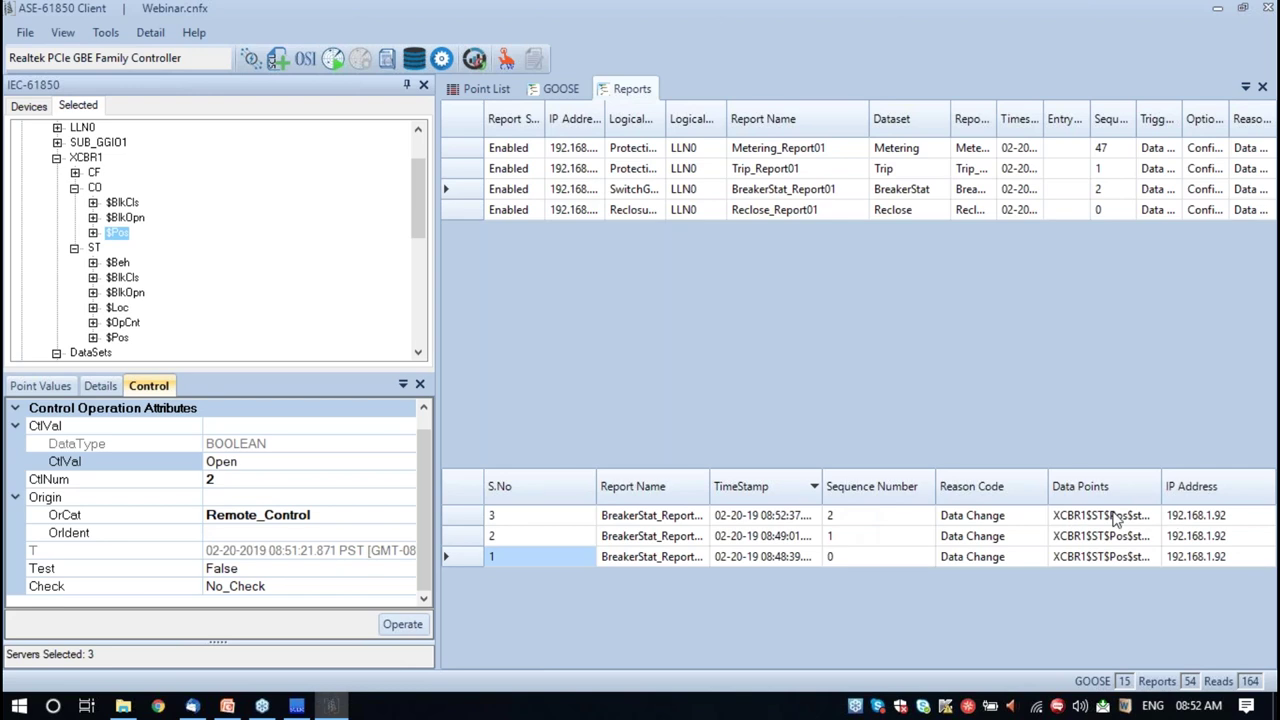
{"action": "mouse_move", "coordinate": [1117, 517]}
Back on the point list, set the $Pos CtlVal to Close and operate it
{"action": "left_click", "coordinate": [468, 88]}
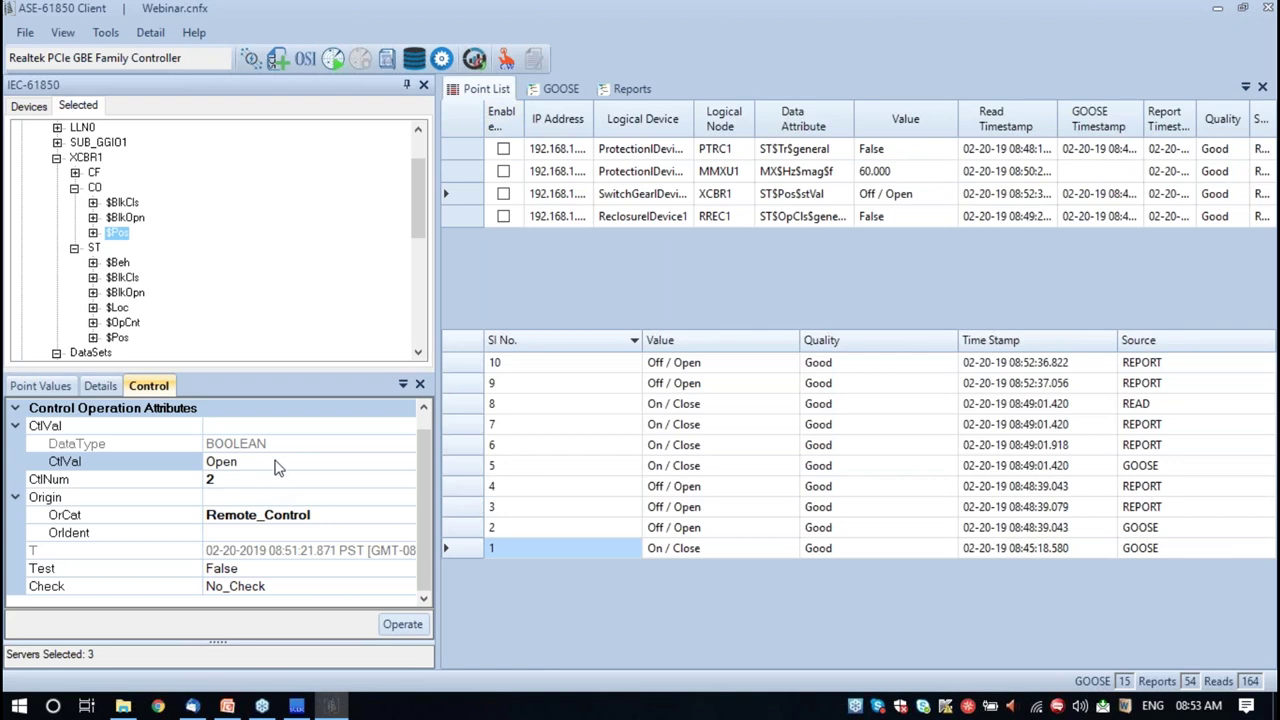
{"action": "left_click", "coordinate": [281, 468]}
{"action": "left_click", "coordinate": [407, 461]}
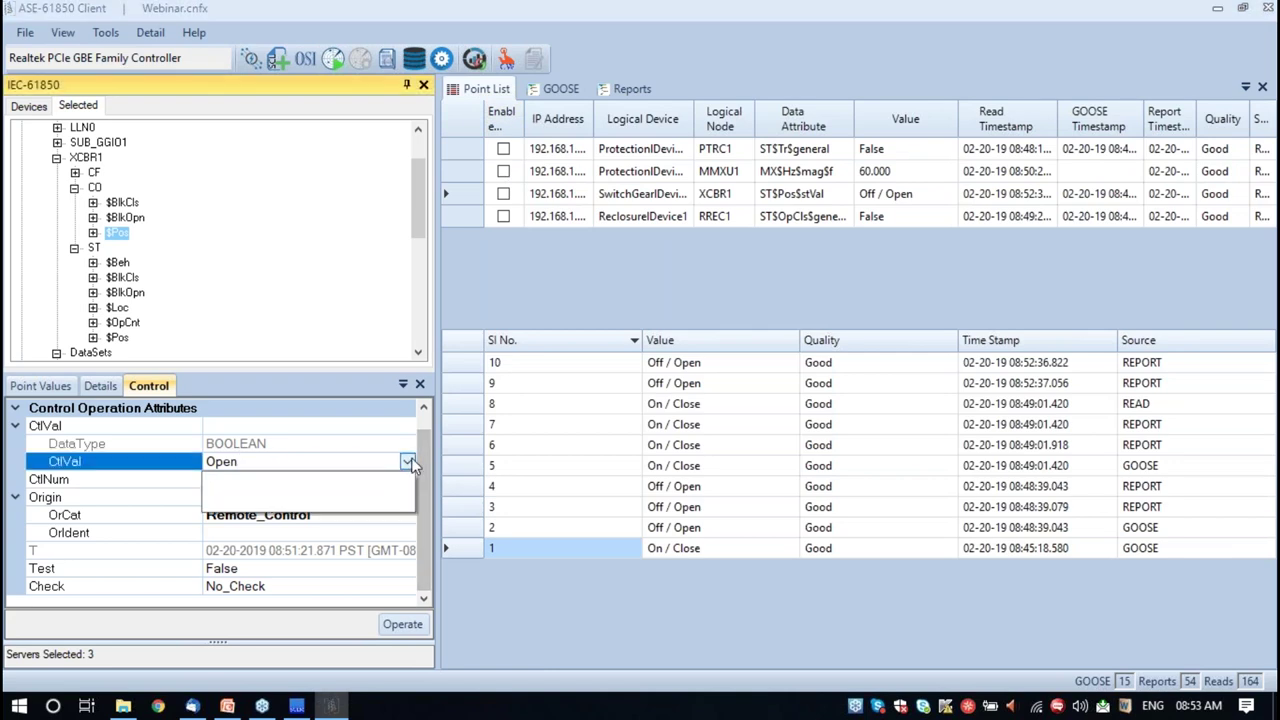
{"action": "left_click", "coordinate": [249, 484]}
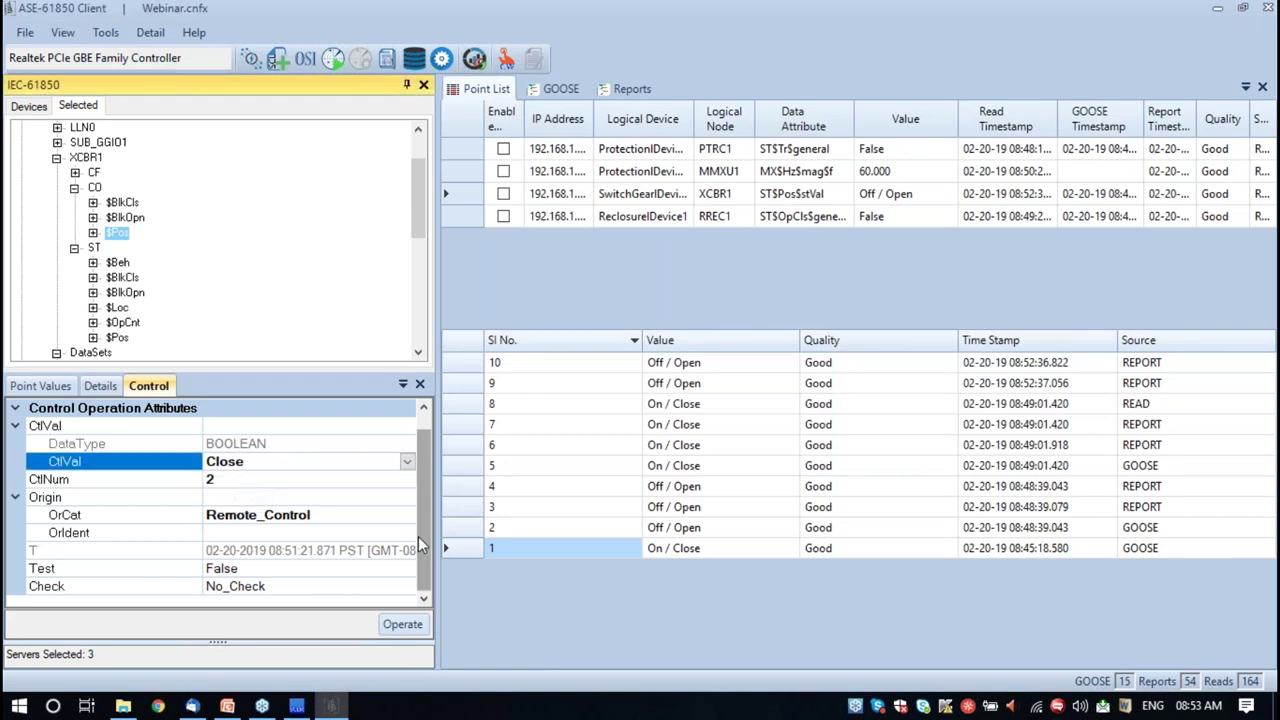
{"action": "left_click", "coordinate": [413, 626]}
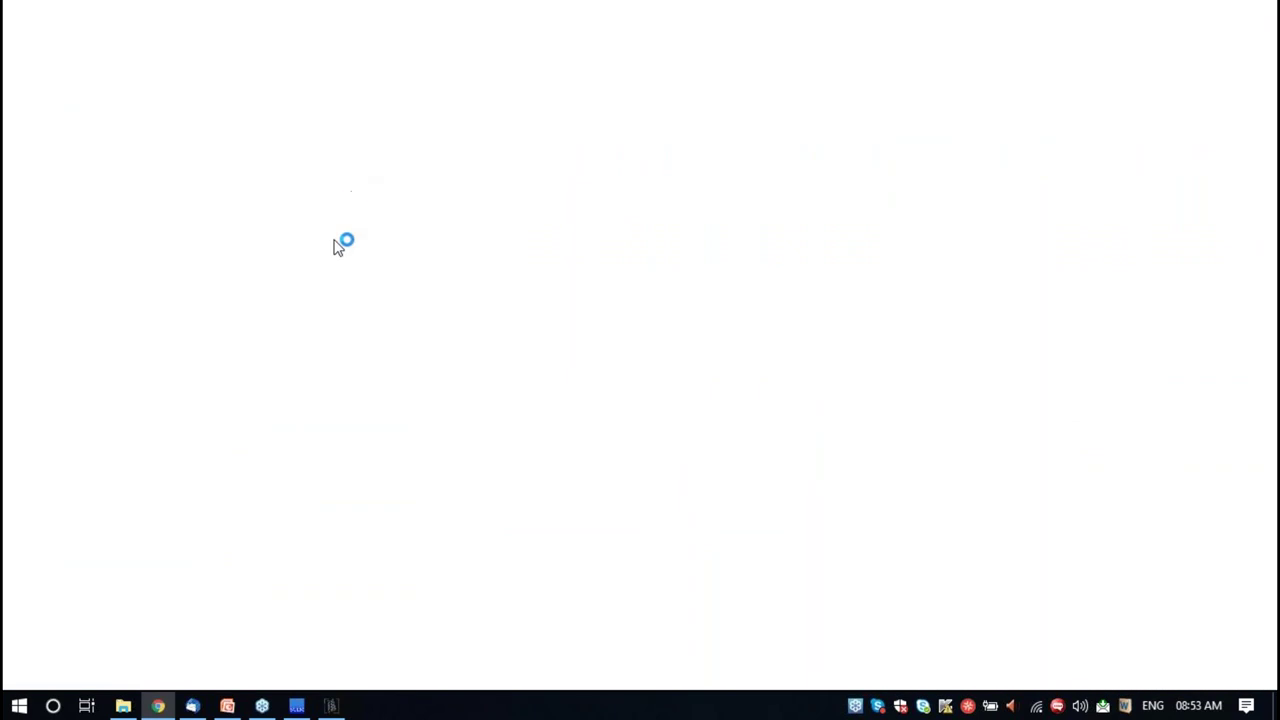
Go to ase-systems.com/ase-61850-download/ and scroll through the releases table
{"action": "left_click", "coordinate": [324, 47]}
{"action": "type", "text": "a"}
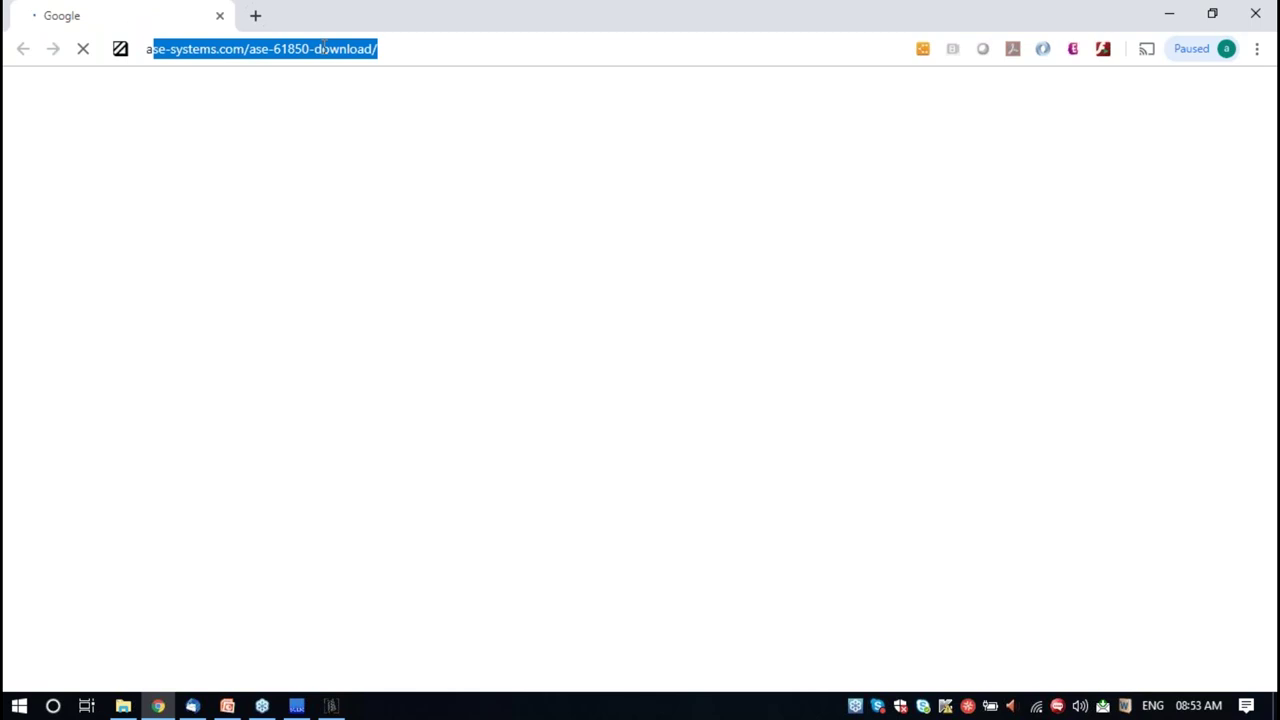
{"action": "type", "text": "se"}
{"action": "key", "text": "Return"}
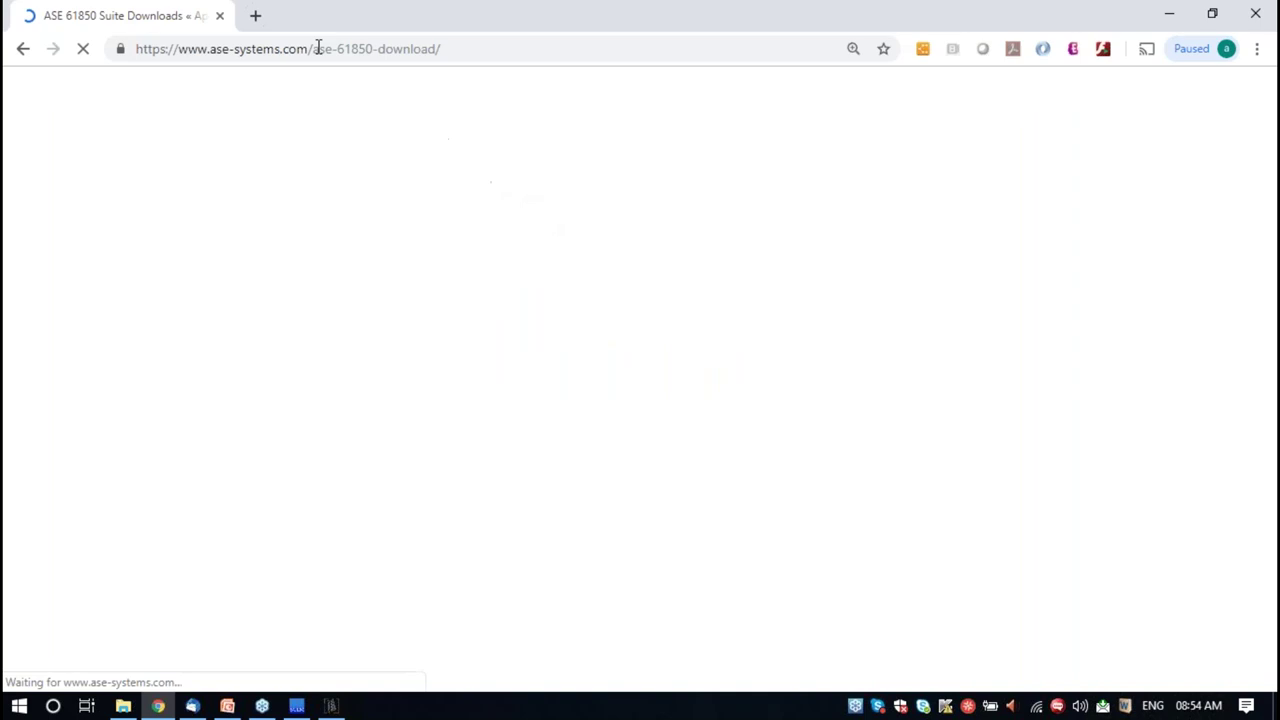
{"action": "left_click_drag", "start_coordinate": [471, 46], "coordinate": [112, 45]}
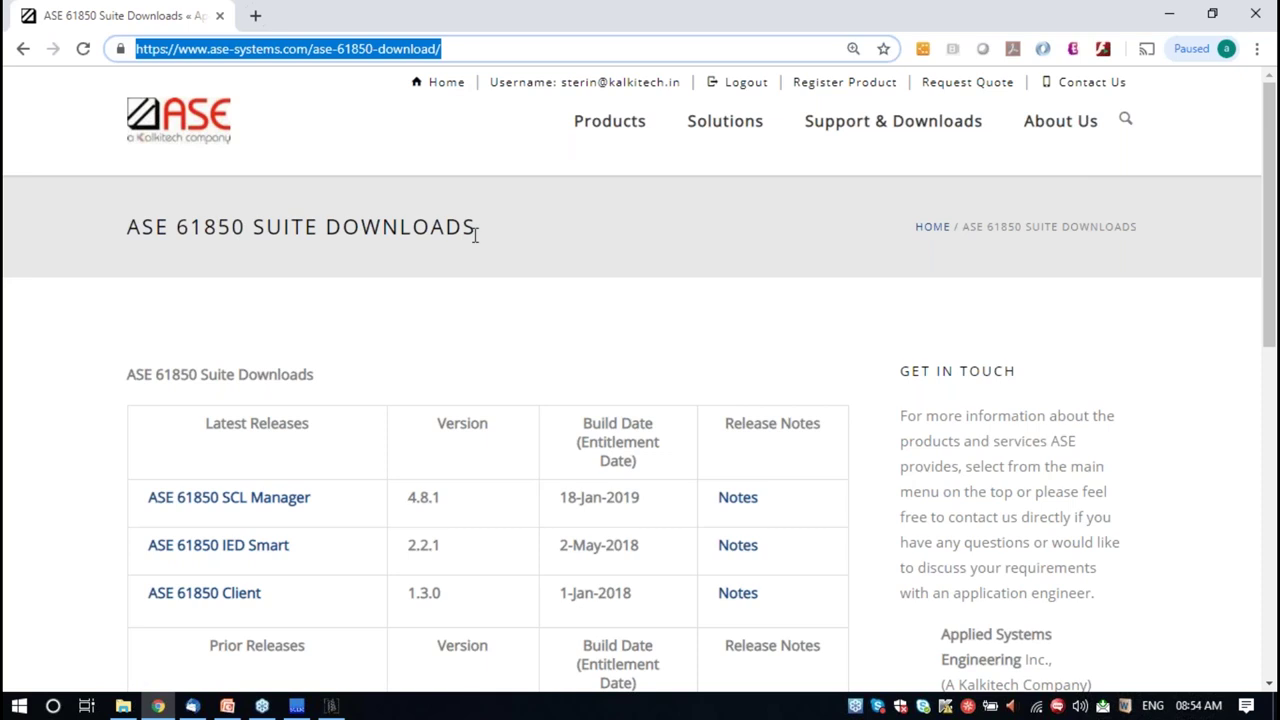
{"action": "scroll", "coordinate": [449, 357], "scroll_direction": "down", "scroll_amount": 1}
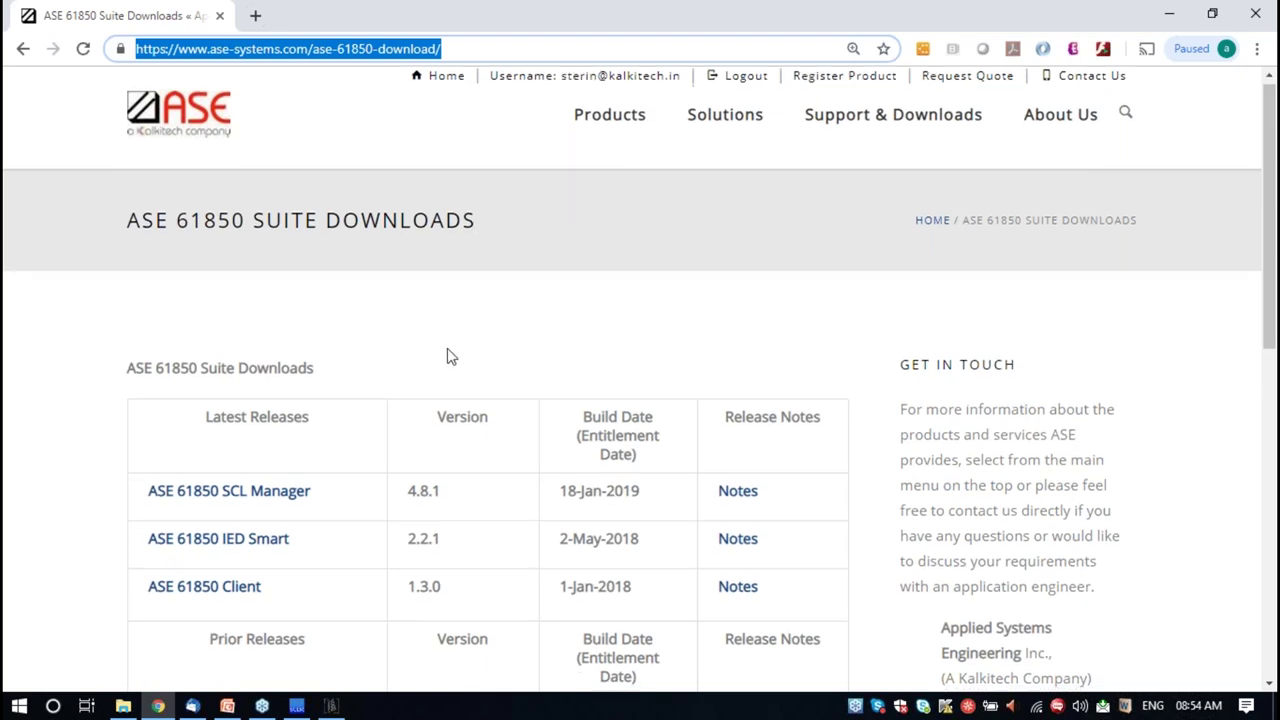
{"action": "scroll", "coordinate": [449, 357], "scroll_direction": "down", "scroll_amount": 1}
{"action": "scroll", "coordinate": [449, 357], "scroll_direction": "down", "scroll_amount": 1}
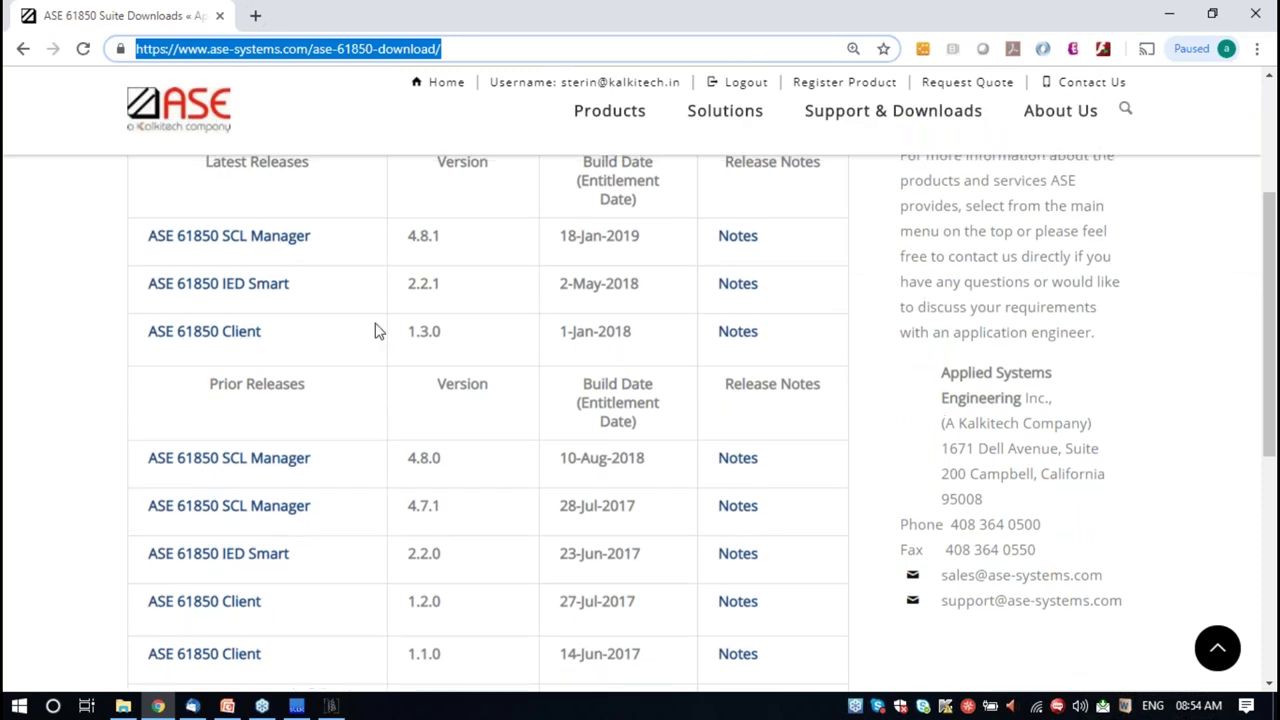
{"action": "scroll", "coordinate": [378, 331], "scroll_direction": "up", "scroll_amount": 1}
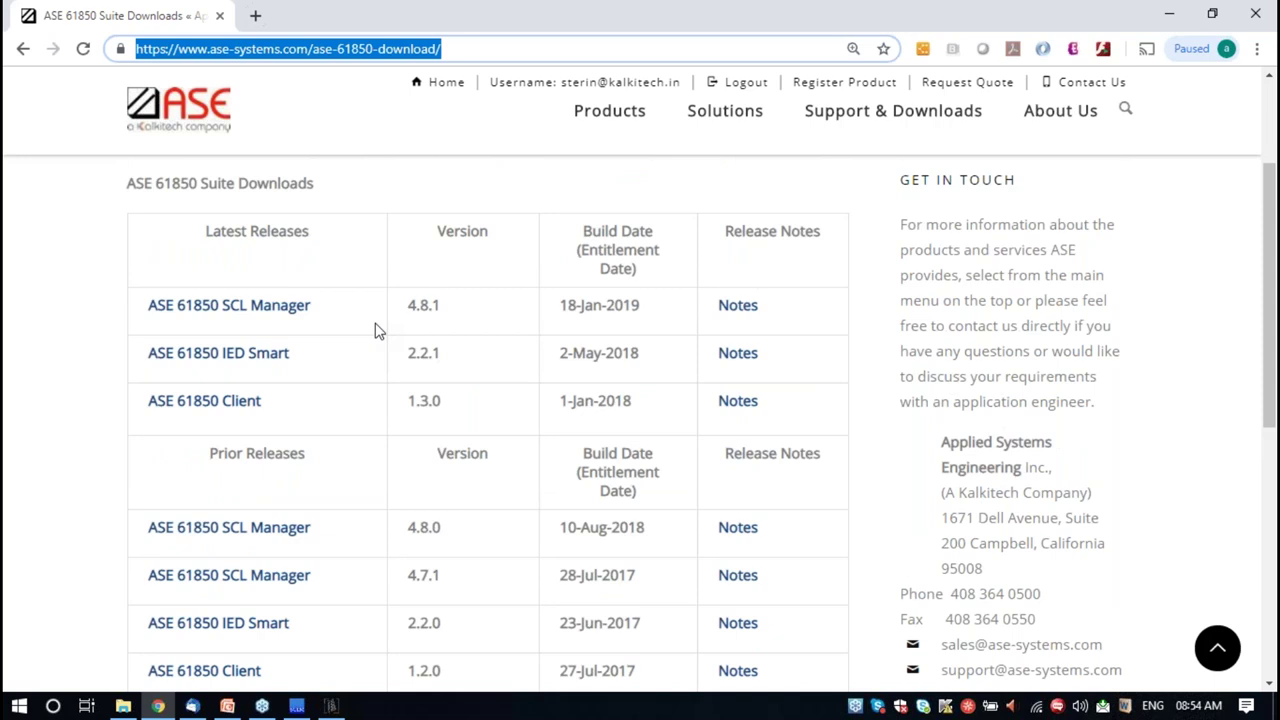
{"action": "scroll", "coordinate": [378, 331], "scroll_direction": "up", "scroll_amount": 3}
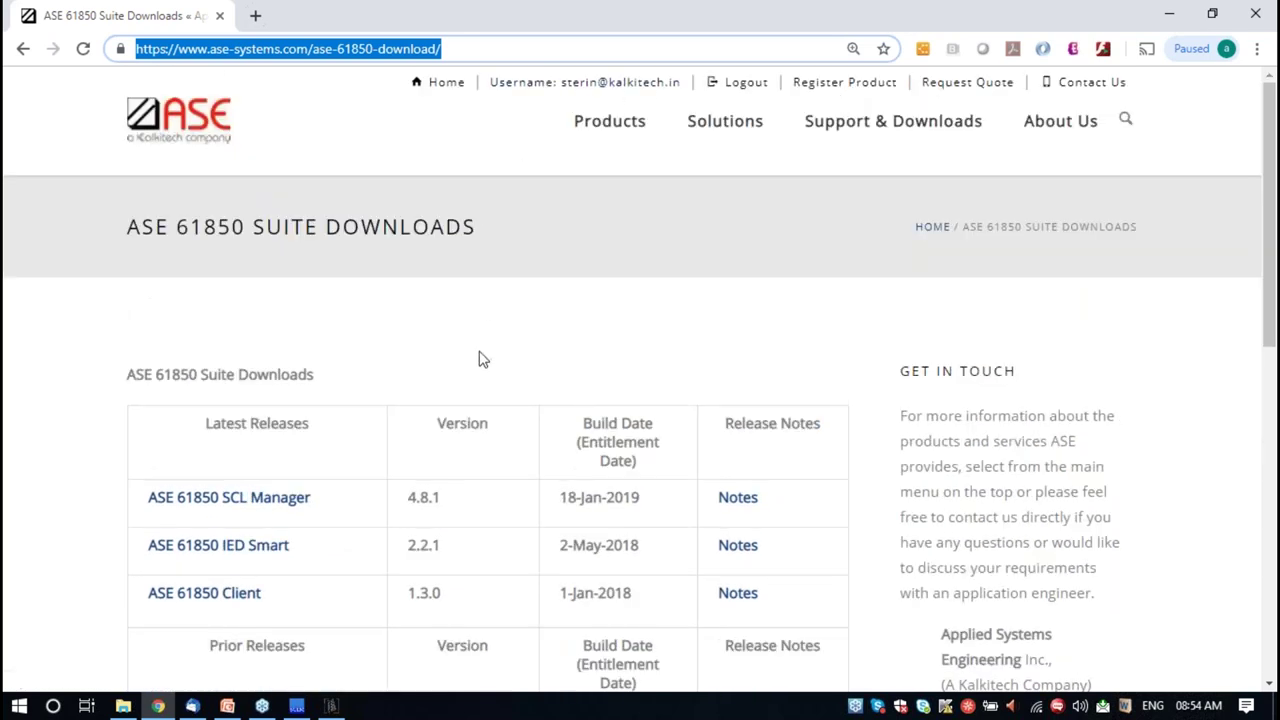
{"action": "scroll", "coordinate": [478, 359], "scroll_direction": "down", "scroll_amount": 3}
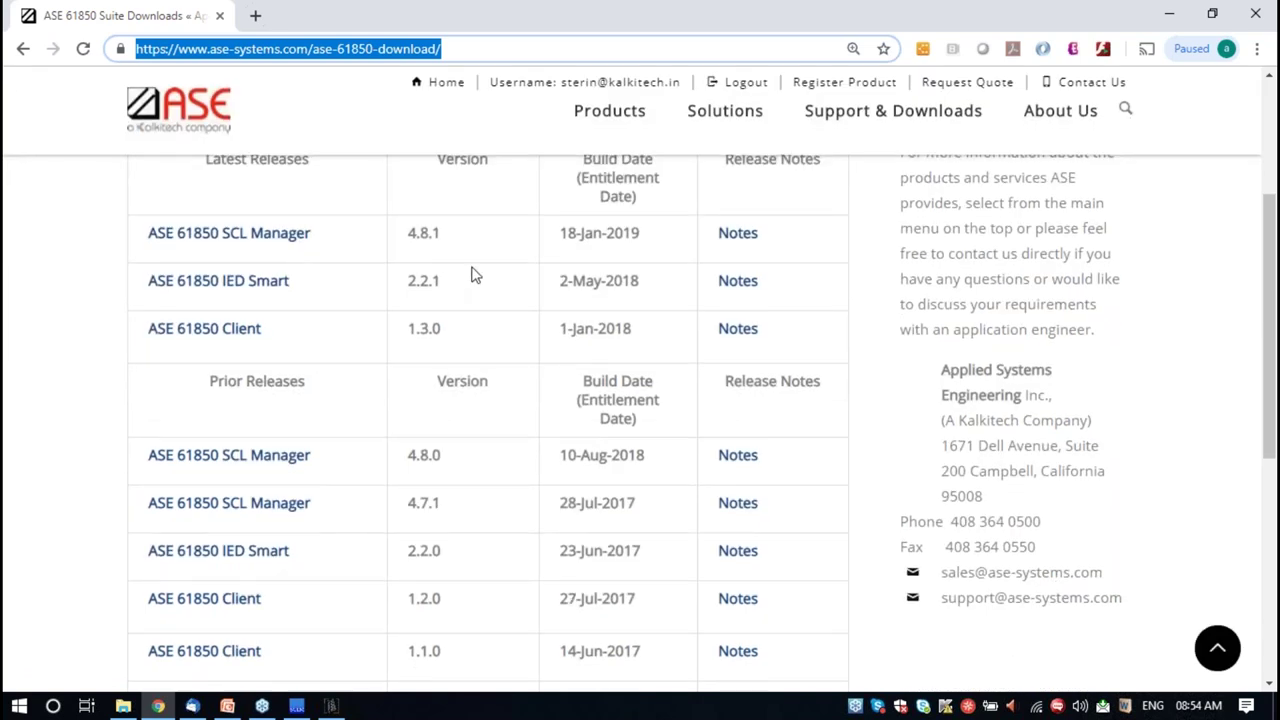
{"action": "scroll", "coordinate": [475, 275], "scroll_direction": "up", "scroll_amount": 2}
{"action": "scroll", "coordinate": [475, 275], "scroll_direction": "up", "scroll_amount": 1}
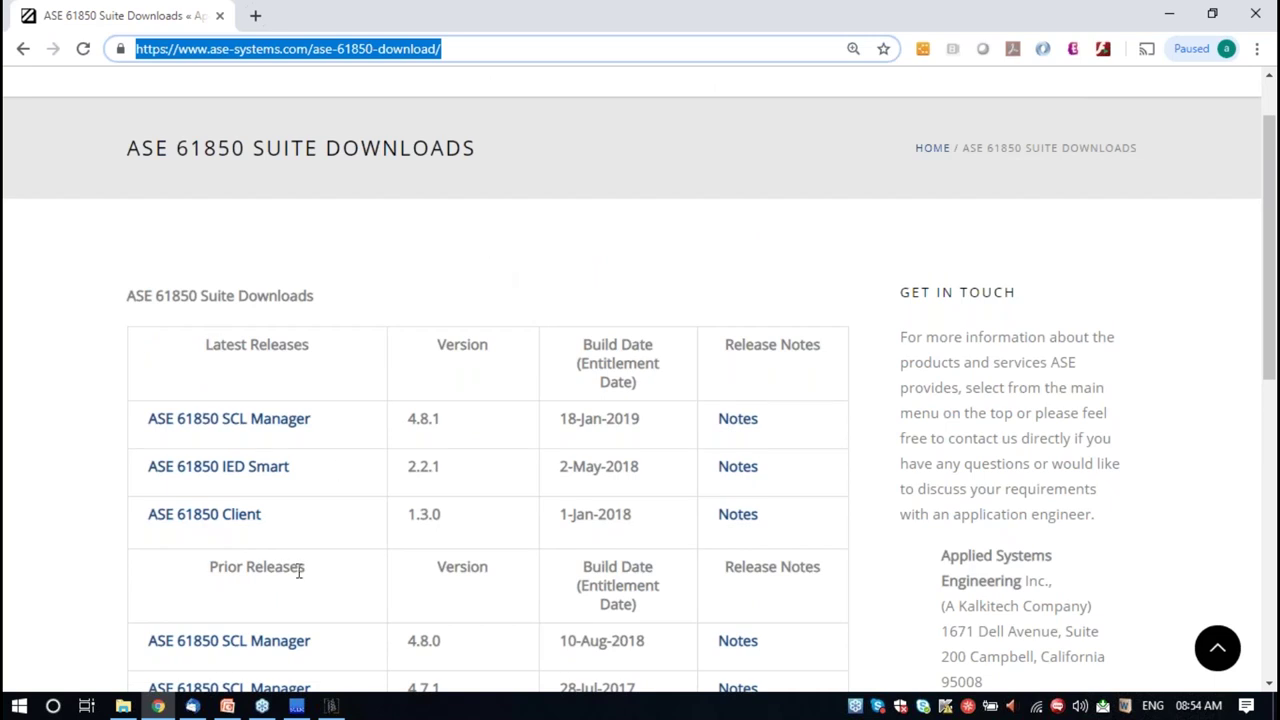
Highlight the ASE 61850 Client release entry, then return to the ASE-61850 Client window
{"action": "left_click_drag", "start_coordinate": [280, 521], "coordinate": [140, 519]}
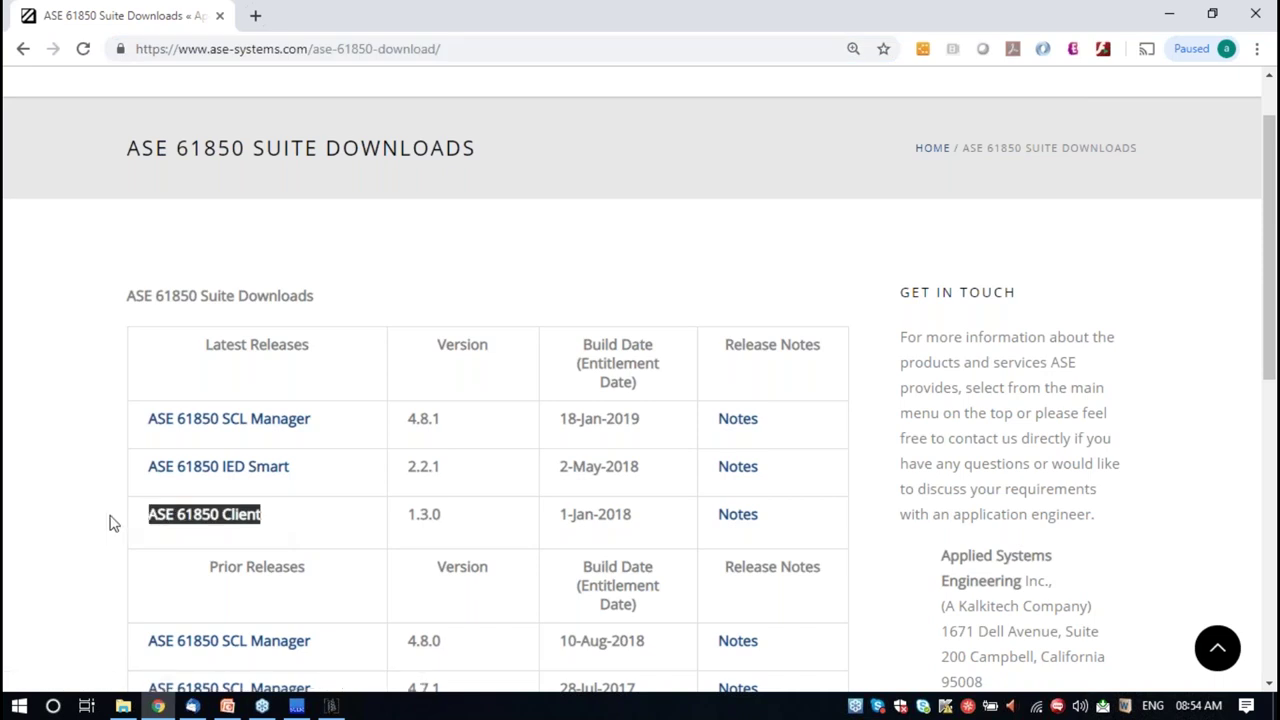
{"action": "left_click", "coordinate": [112, 520]}
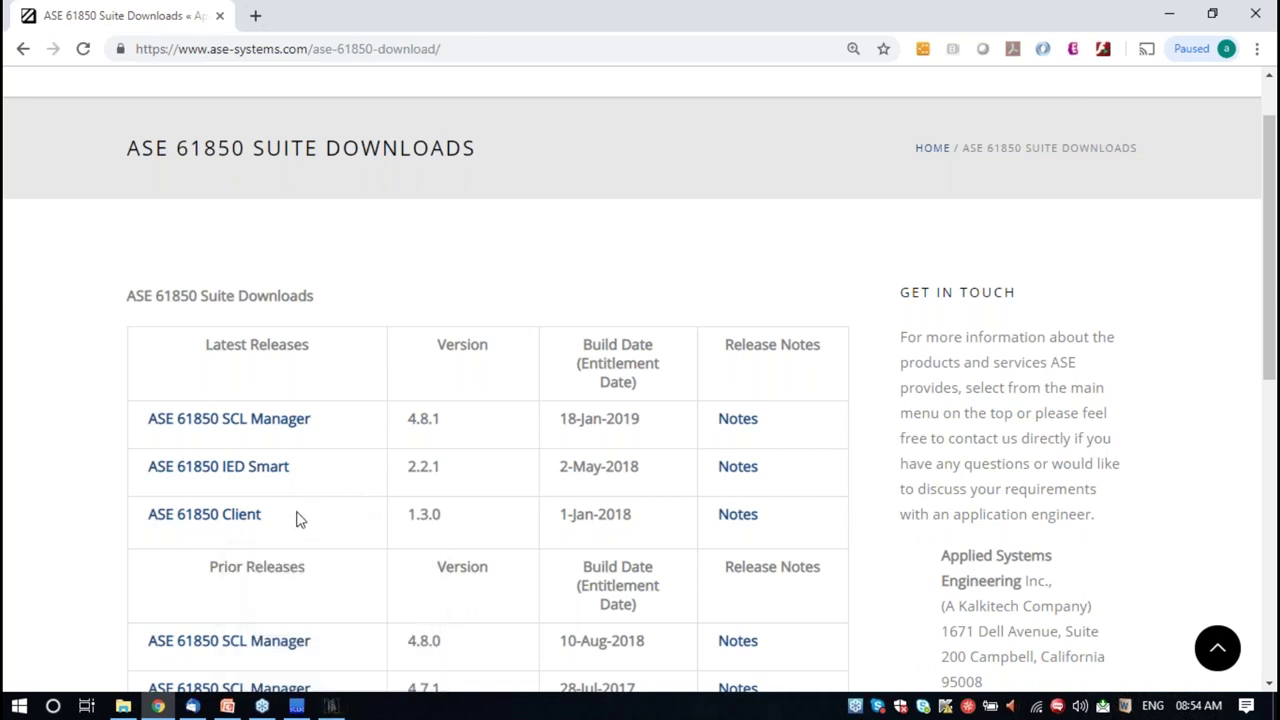
{"action": "left_click", "coordinate": [335, 708]}
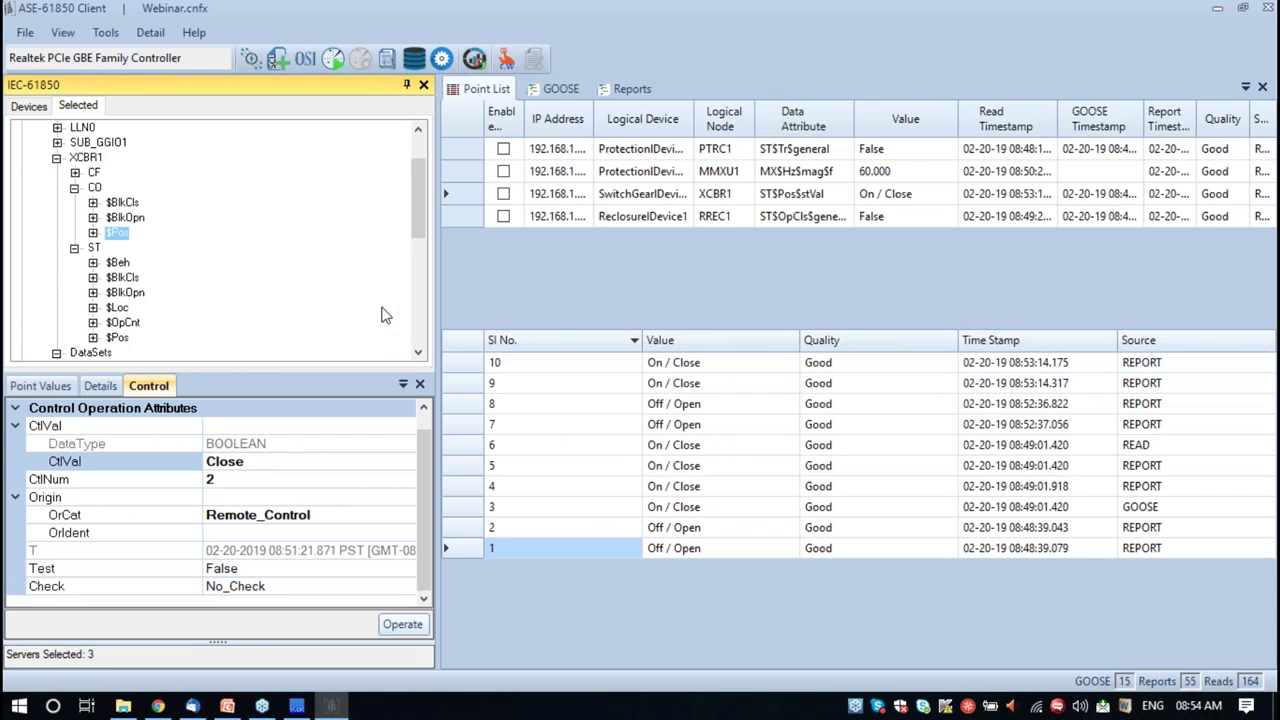
Minimize the client to show the downloads page listing ASE 61850 Client version 1.3.0
{"action": "left_click", "coordinate": [1218, 12]}
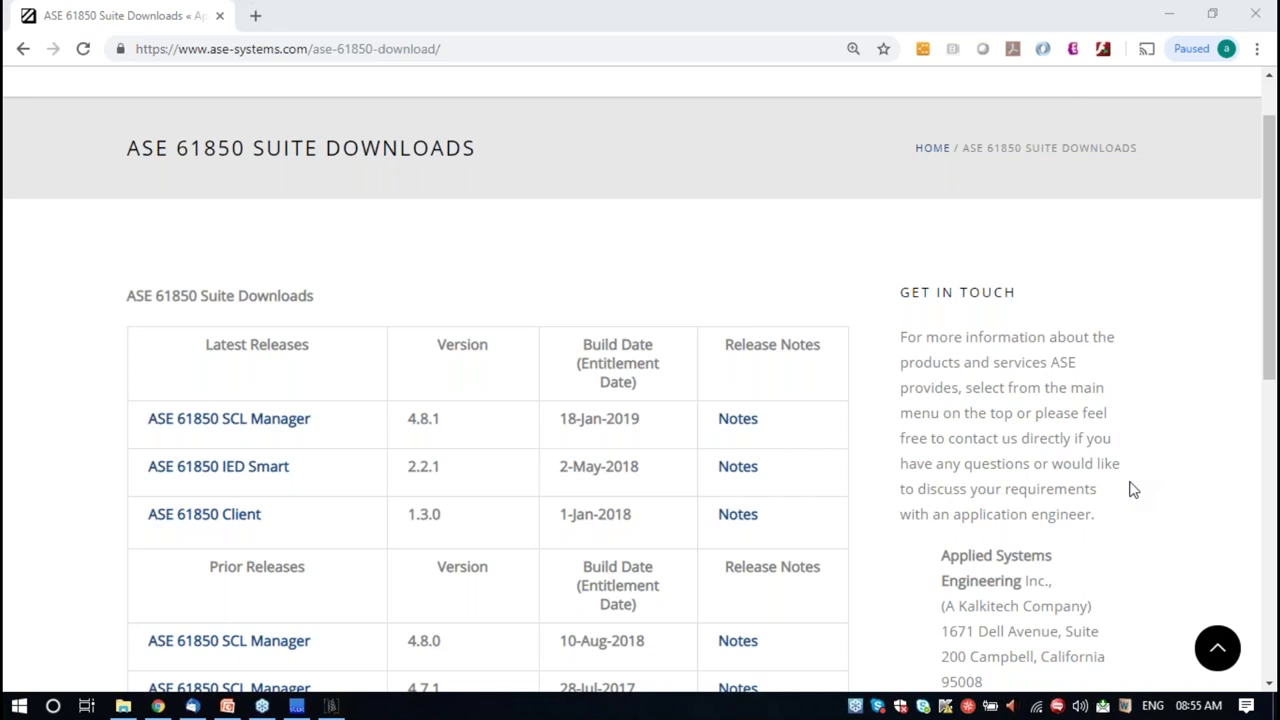
Switch to SCL Manager's Protection vs SwitchGear comparison (32.17% model compatibility)
{"action": "left_click", "coordinate": [296, 706]}
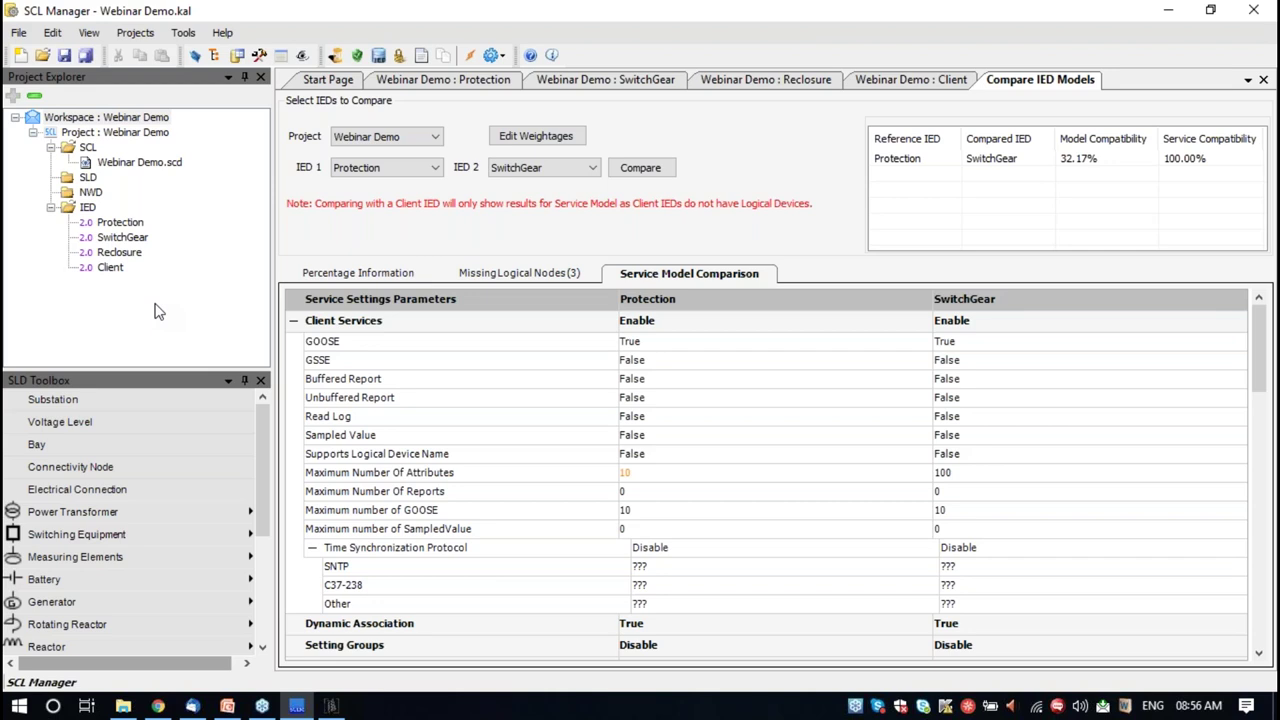
Open the Protection IED and view its Services Available
{"action": "left_click", "coordinate": [119, 227]}
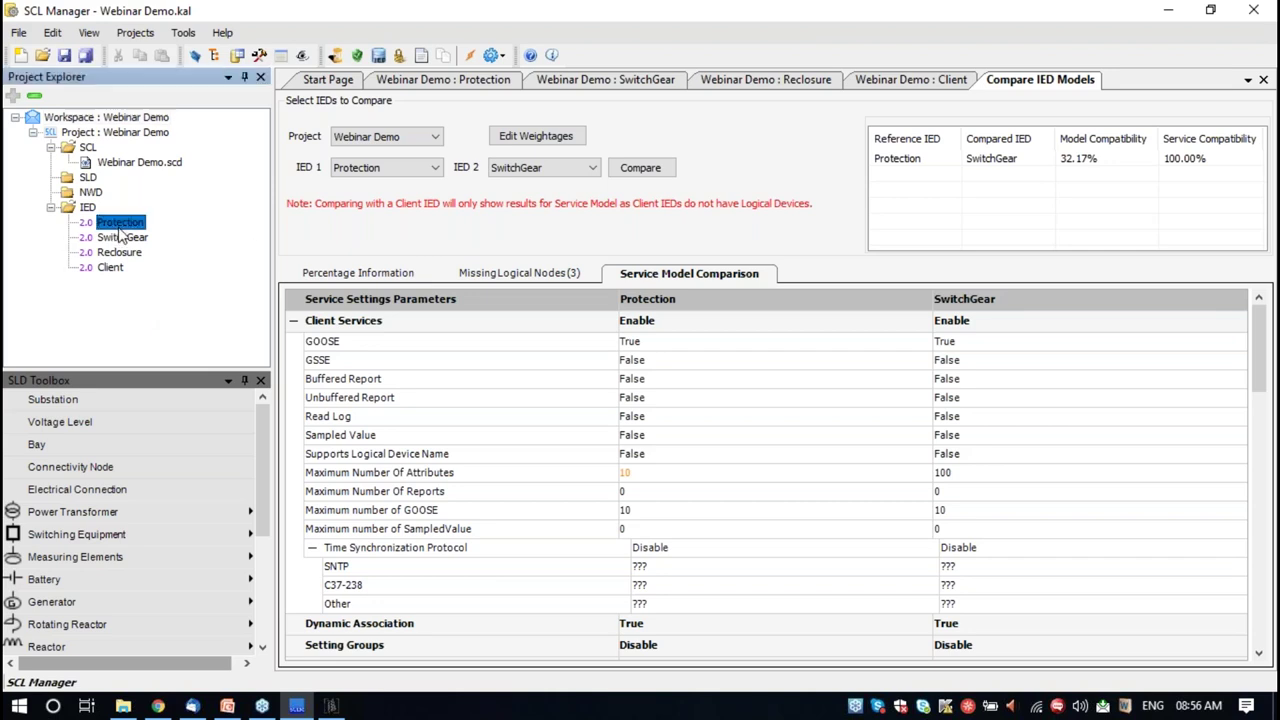
{"action": "double_click", "coordinate": [119, 225]}
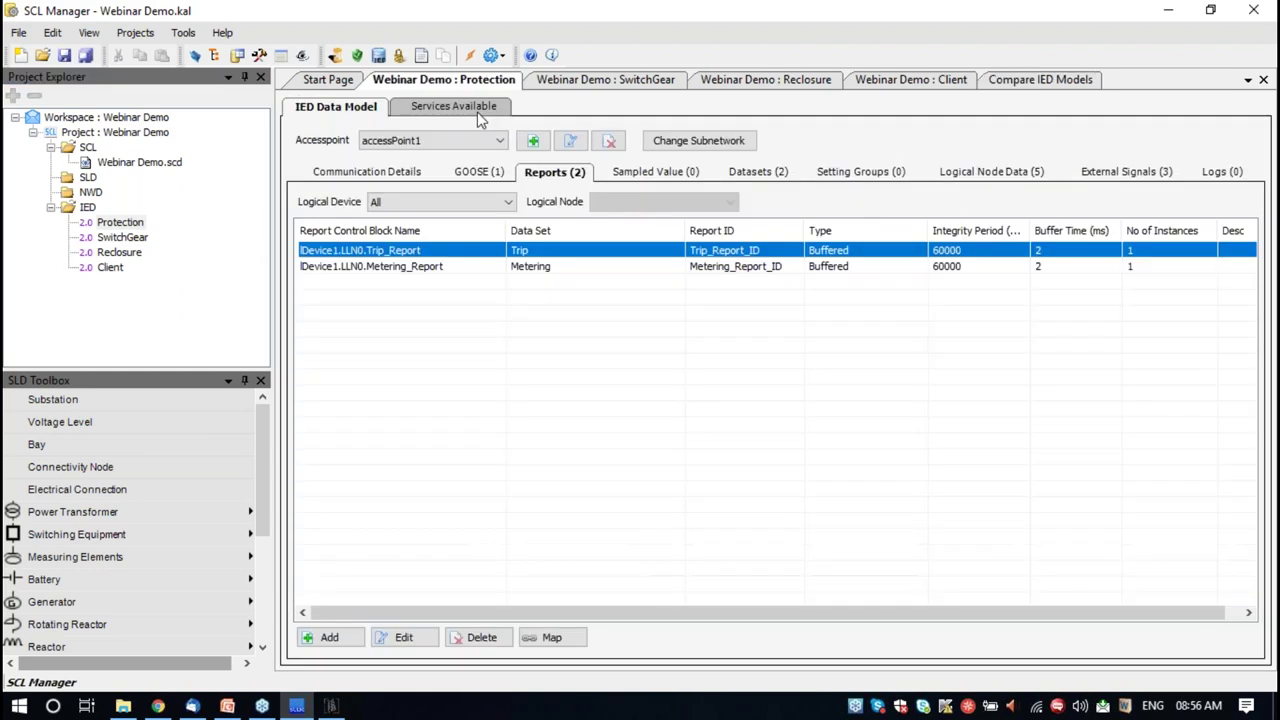
{"action": "left_click", "coordinate": [477, 110]}
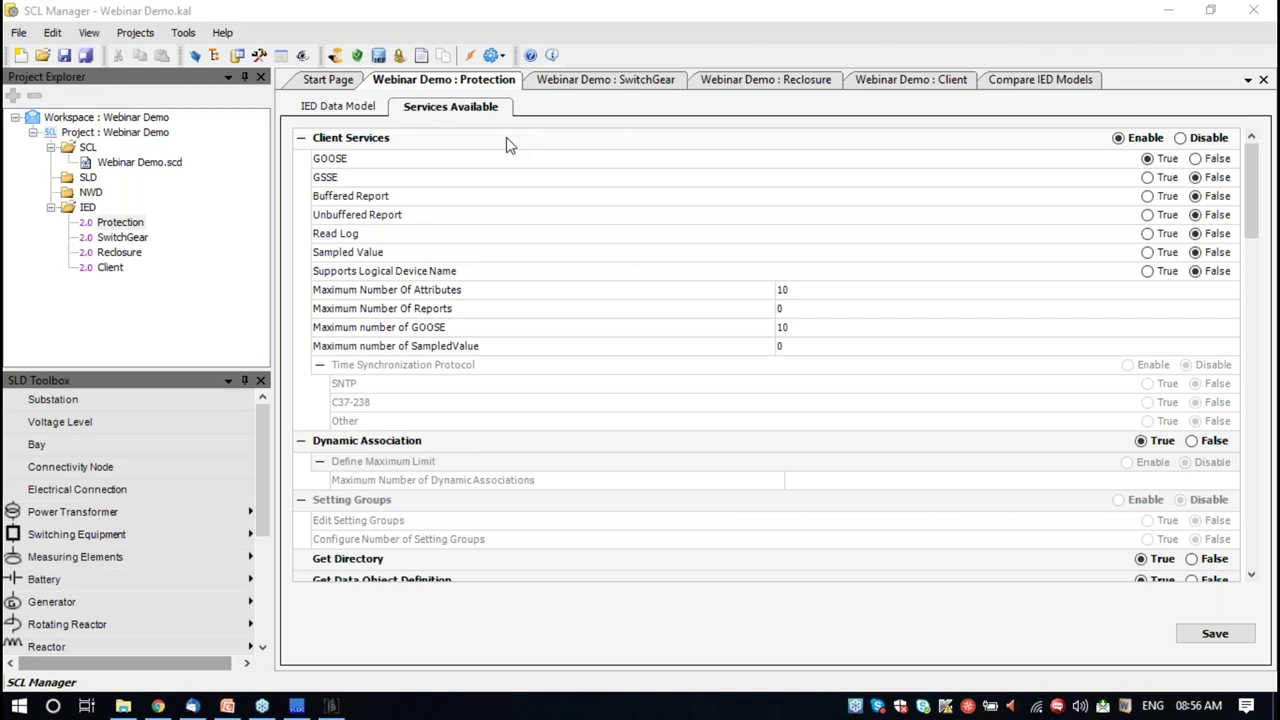
Show the Protection IED's External Signals (3), mapped to SwitchGear XCBR1 Pos, BlkOpn and BlkCls
{"action": "left_click", "coordinate": [111, 227]}
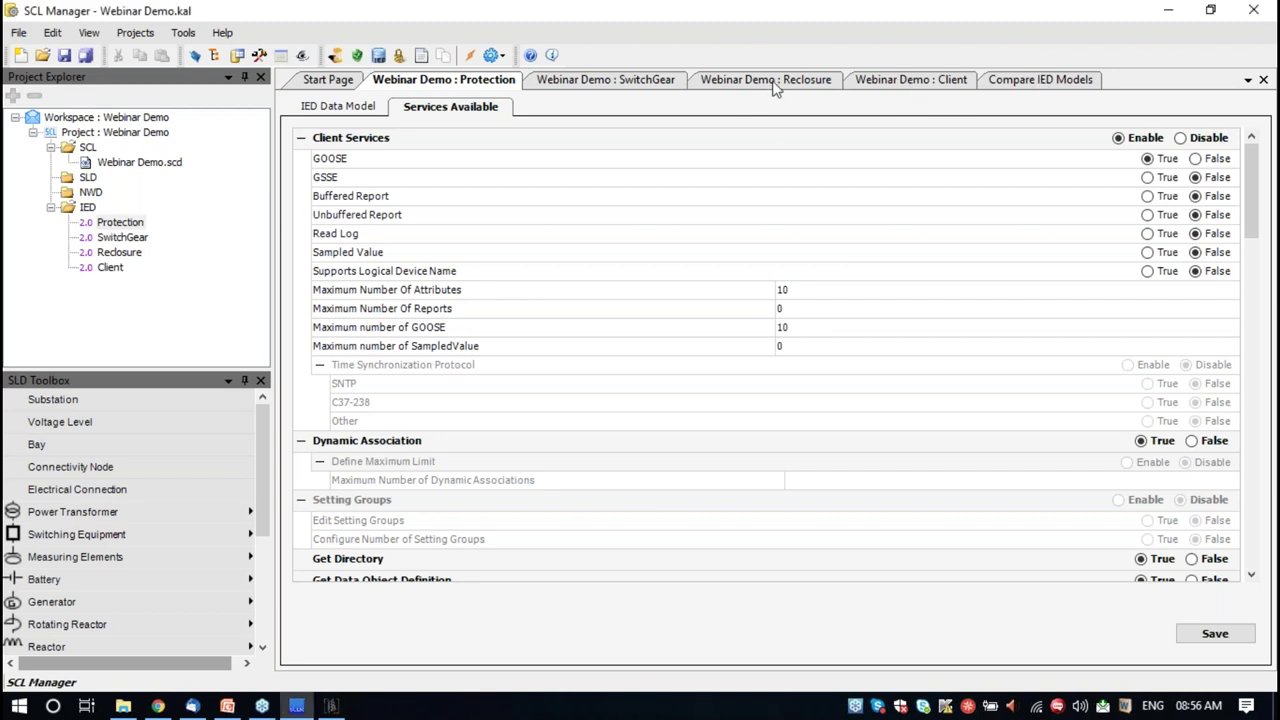
{"action": "left_click", "coordinate": [296, 706]}
{"action": "left_click", "coordinate": [337, 110]}
{"action": "left_click", "coordinate": [1125, 172]}
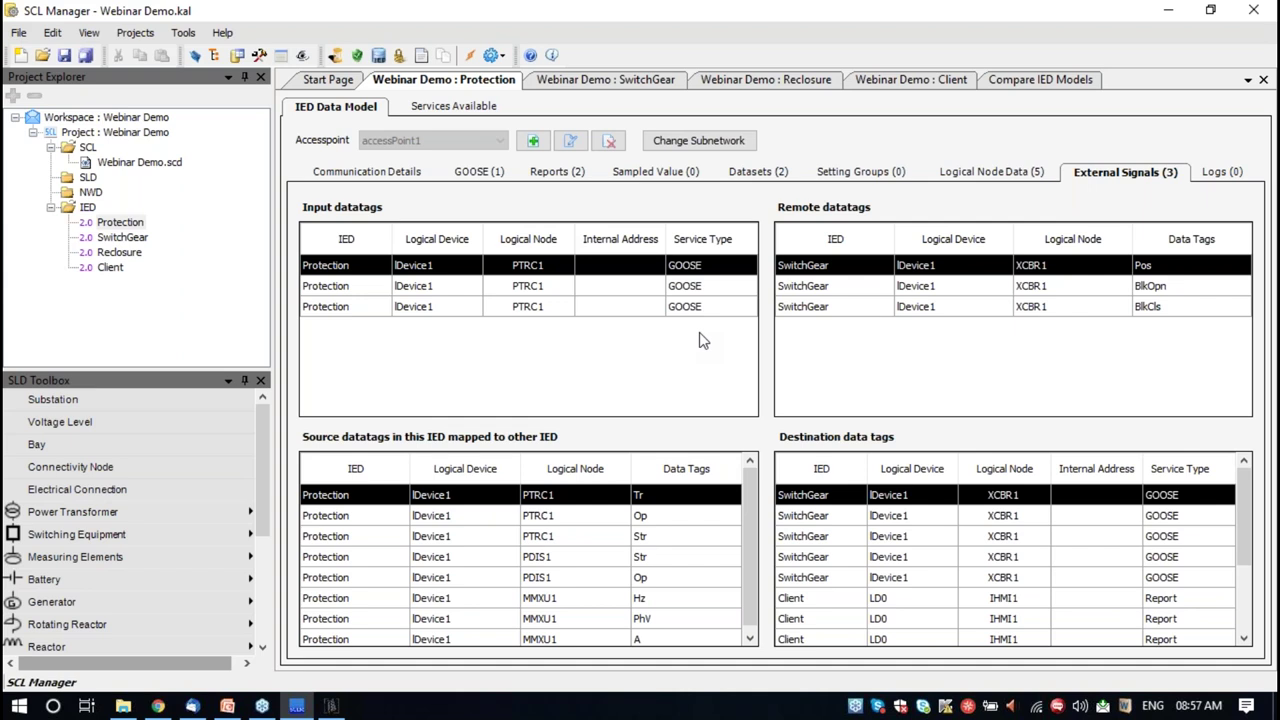
Review the Protection IED's External Signals mappings, then return to the ASE-61850 Client
{"action": "left_click", "coordinate": [114, 223]}
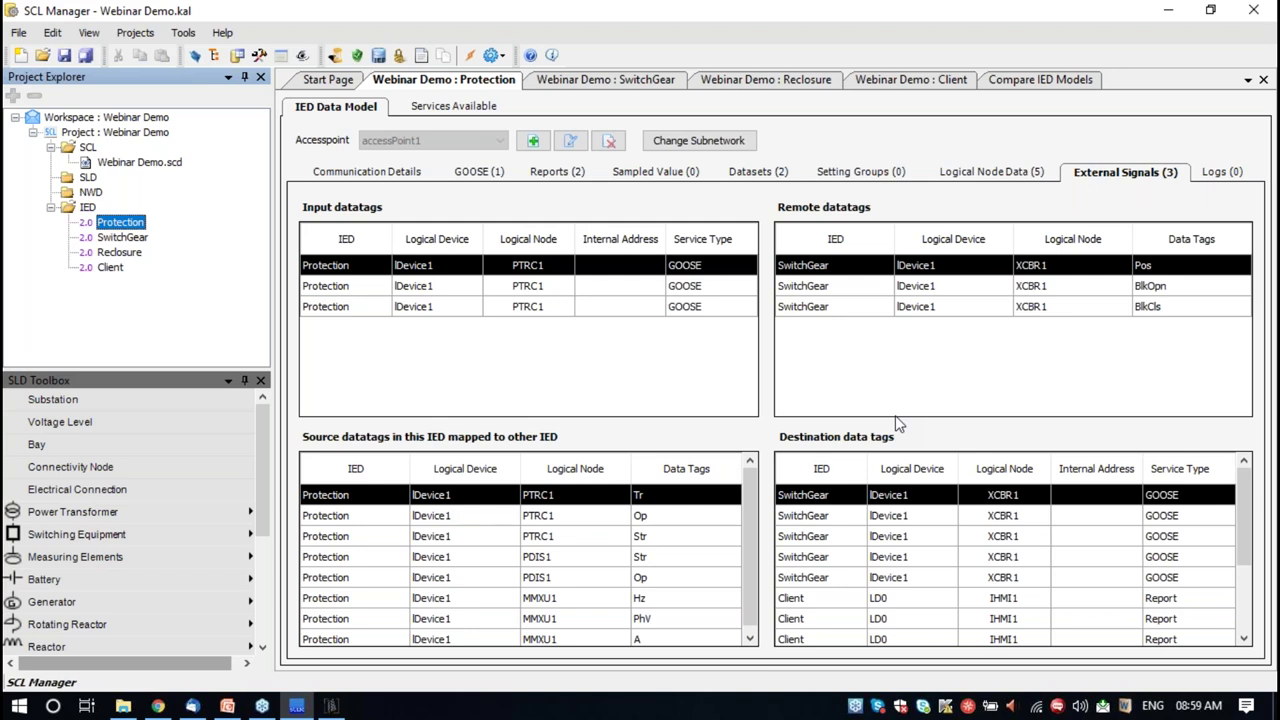
{"action": "left_click", "coordinate": [333, 707]}
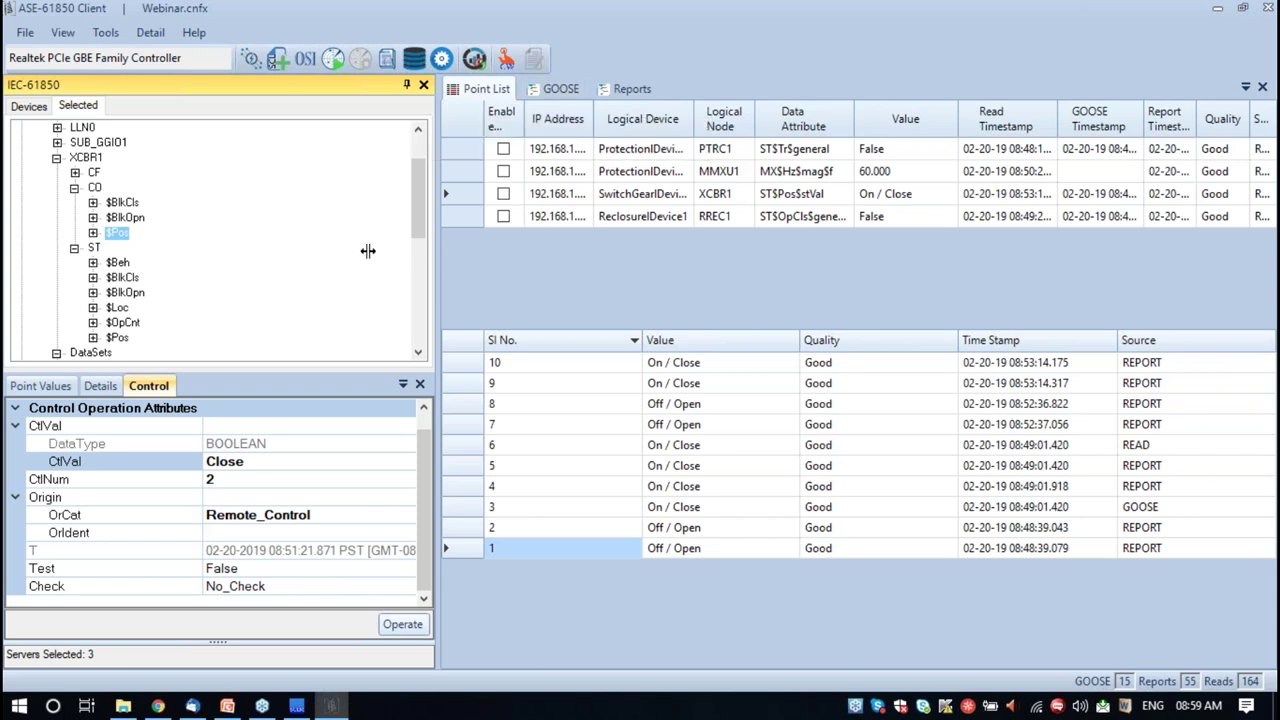
Narrow the IEC-61850/Control dock so the point list shows full addresses like 192.168.1.92
{"action": "left_click_drag", "start_coordinate": [368, 251], "coordinate": [369, 252]}
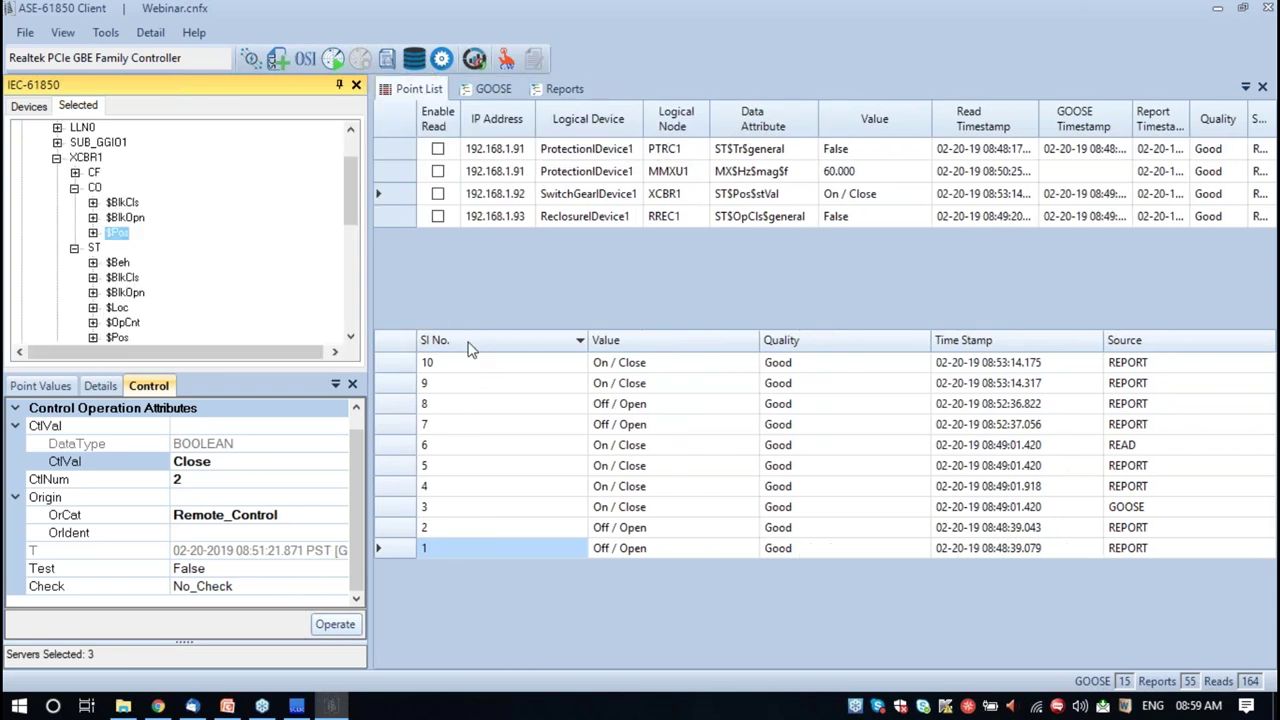